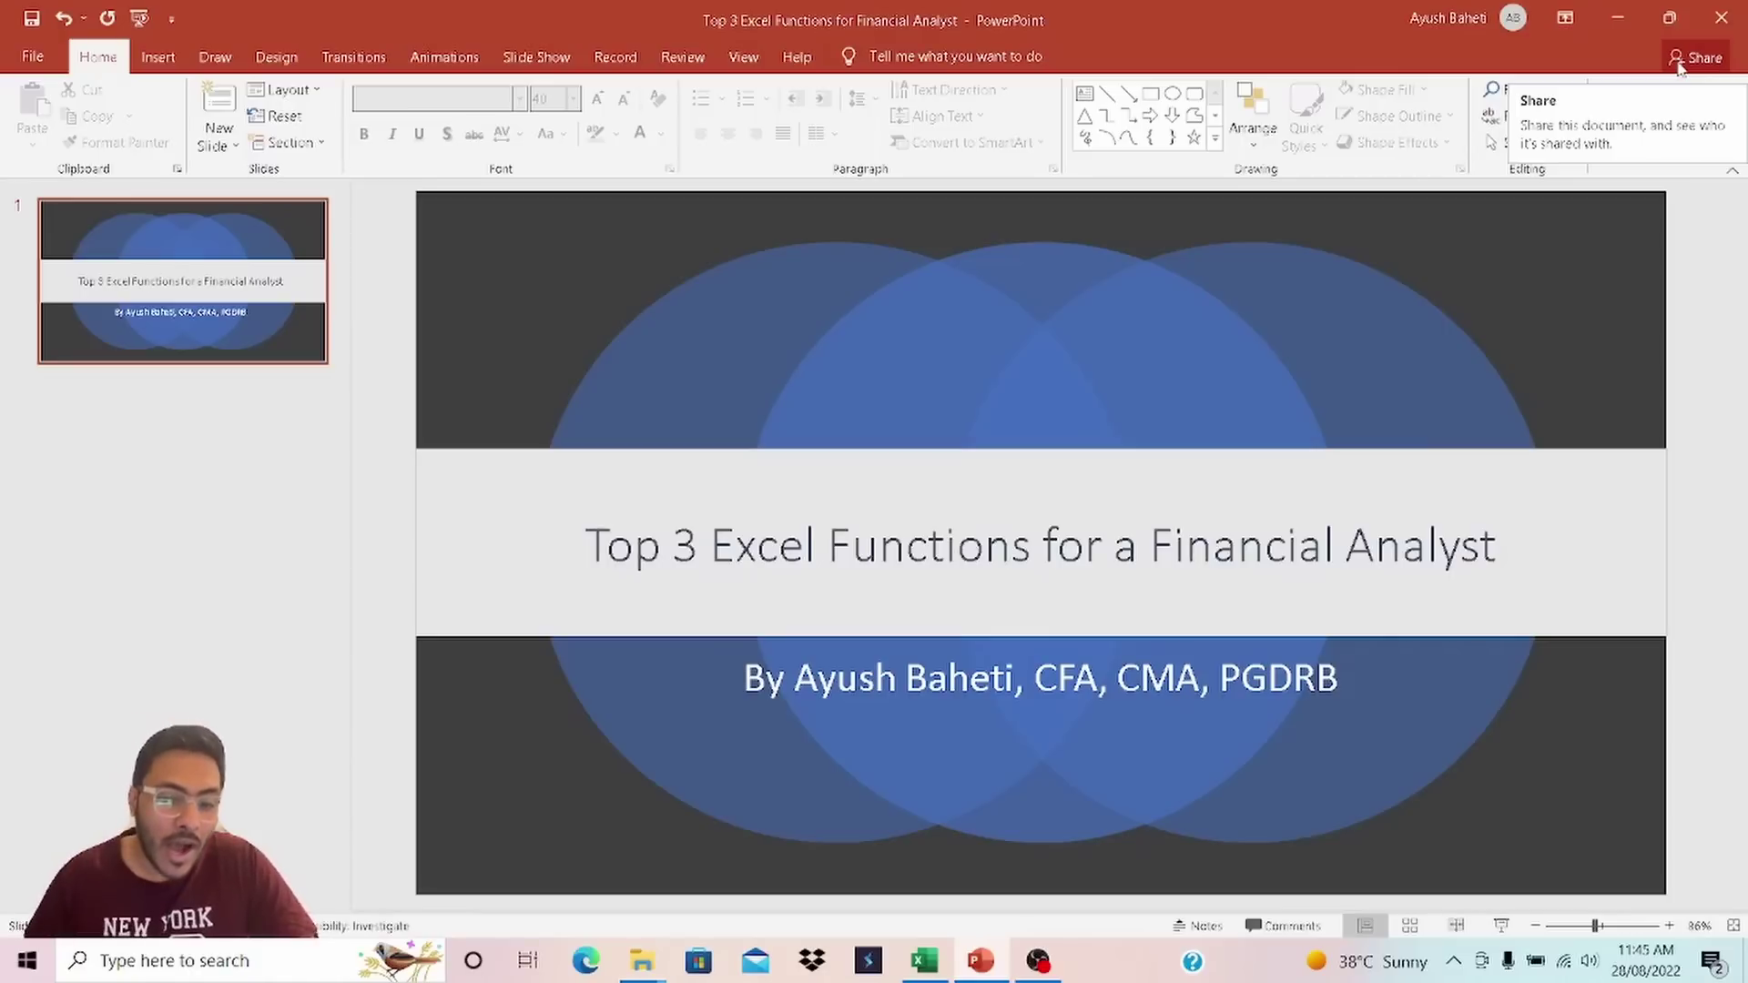
Bring Book1 forward and flip through the Slope Function and XIRR and XNPV sheet tabs.
mouse_move(933, 960)
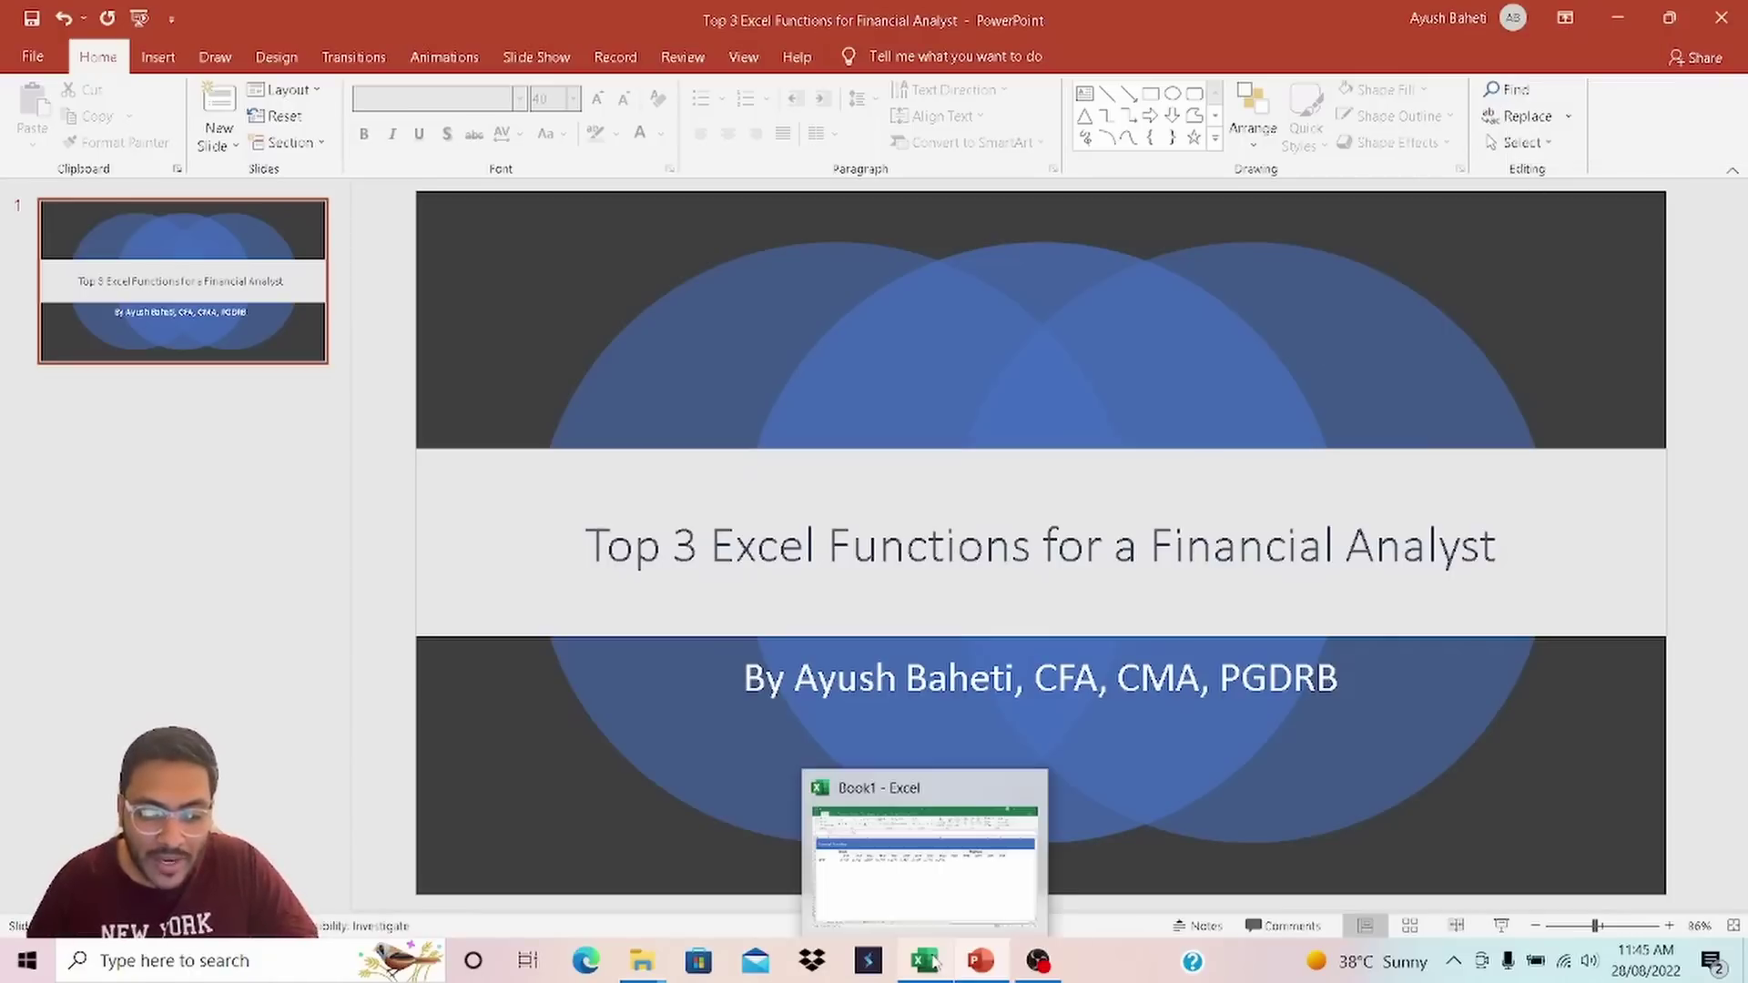
left_click(924, 846)
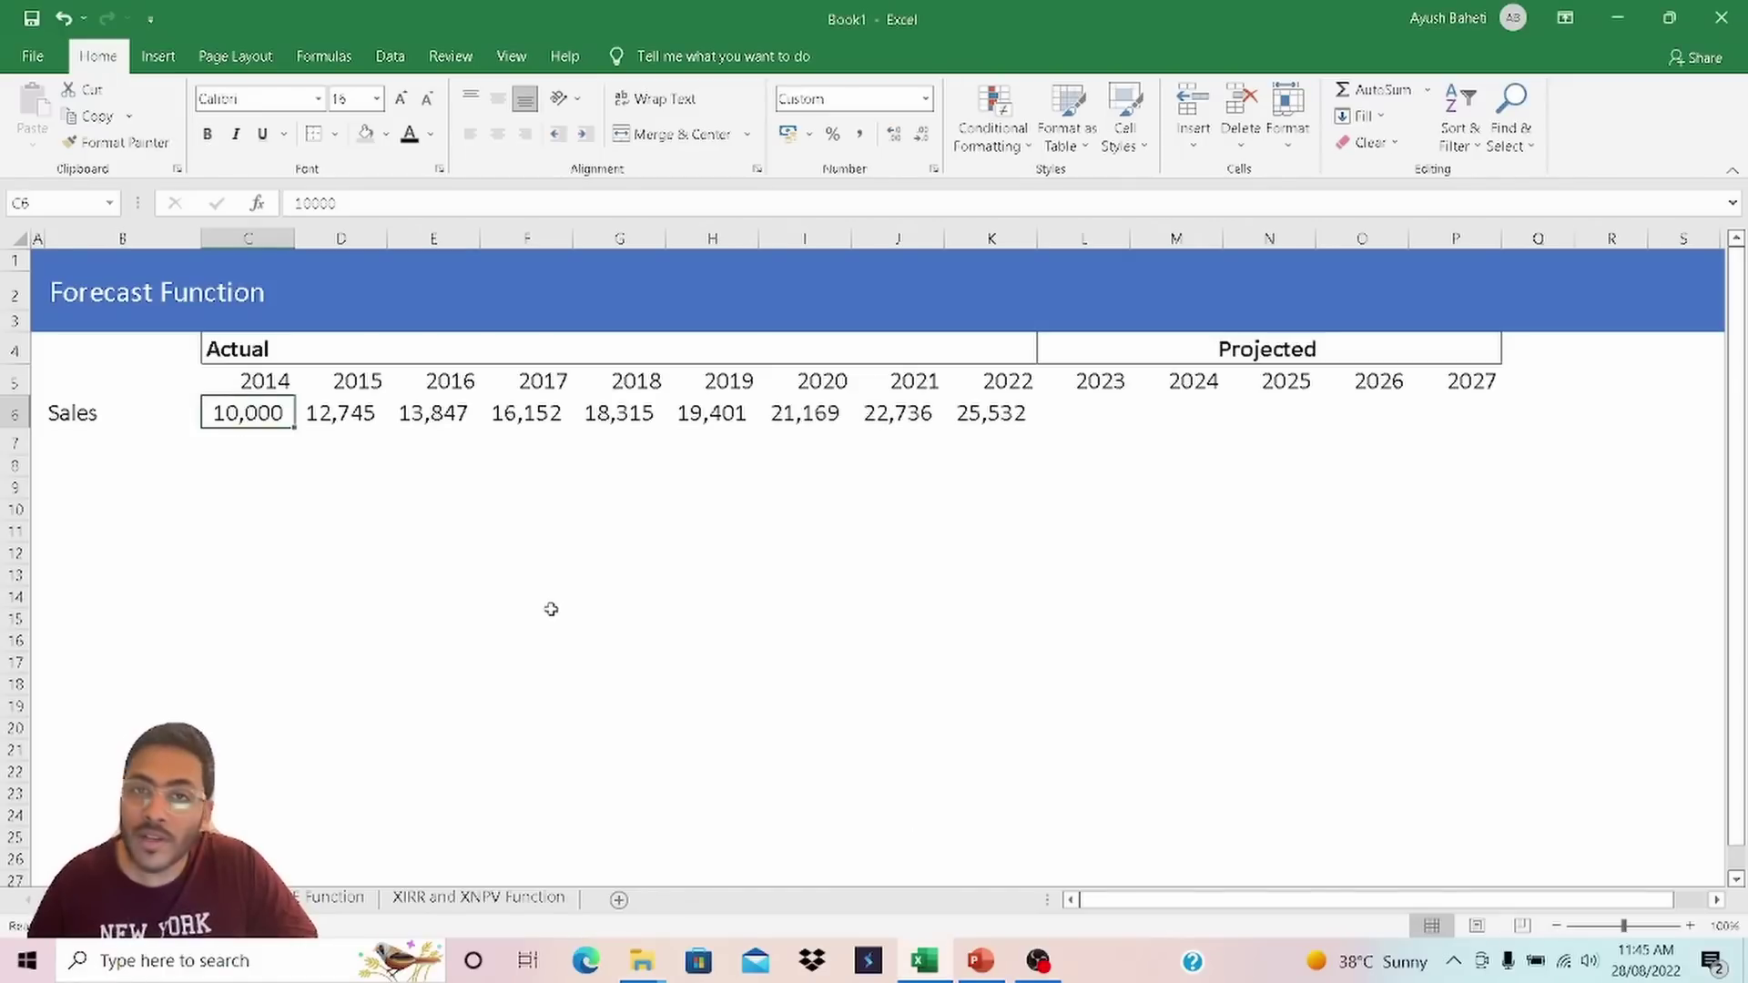
left_click(358, 901)
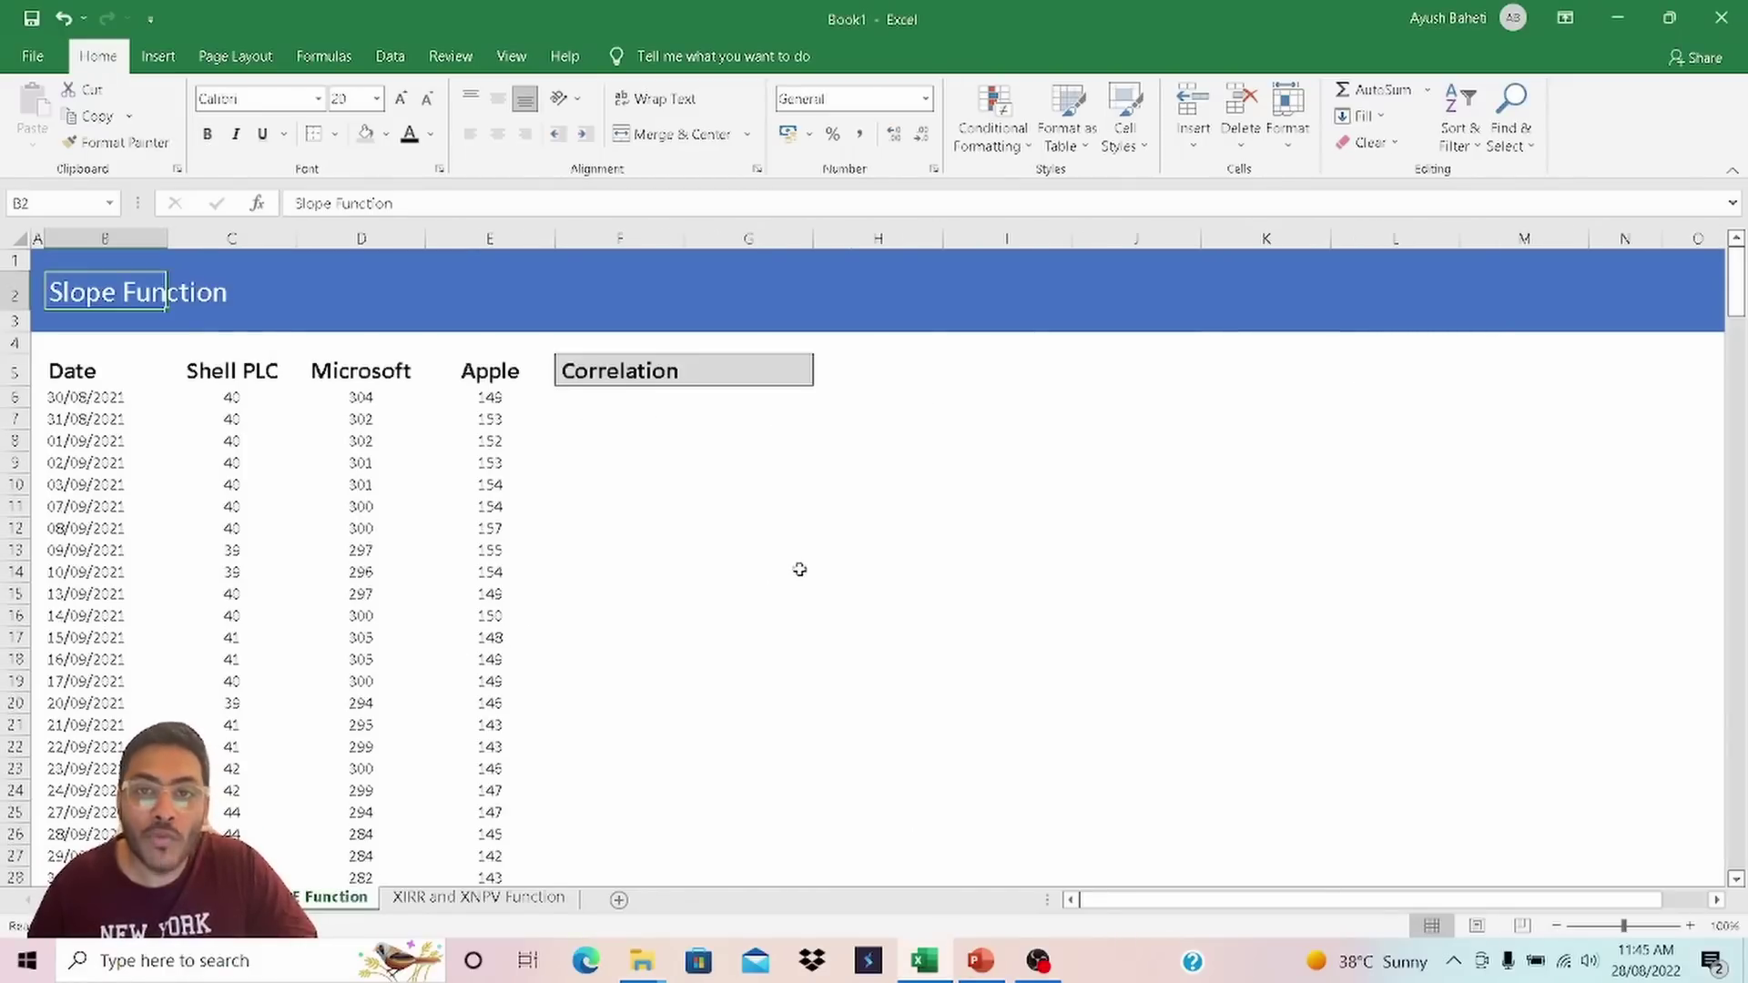
left_click(516, 894)
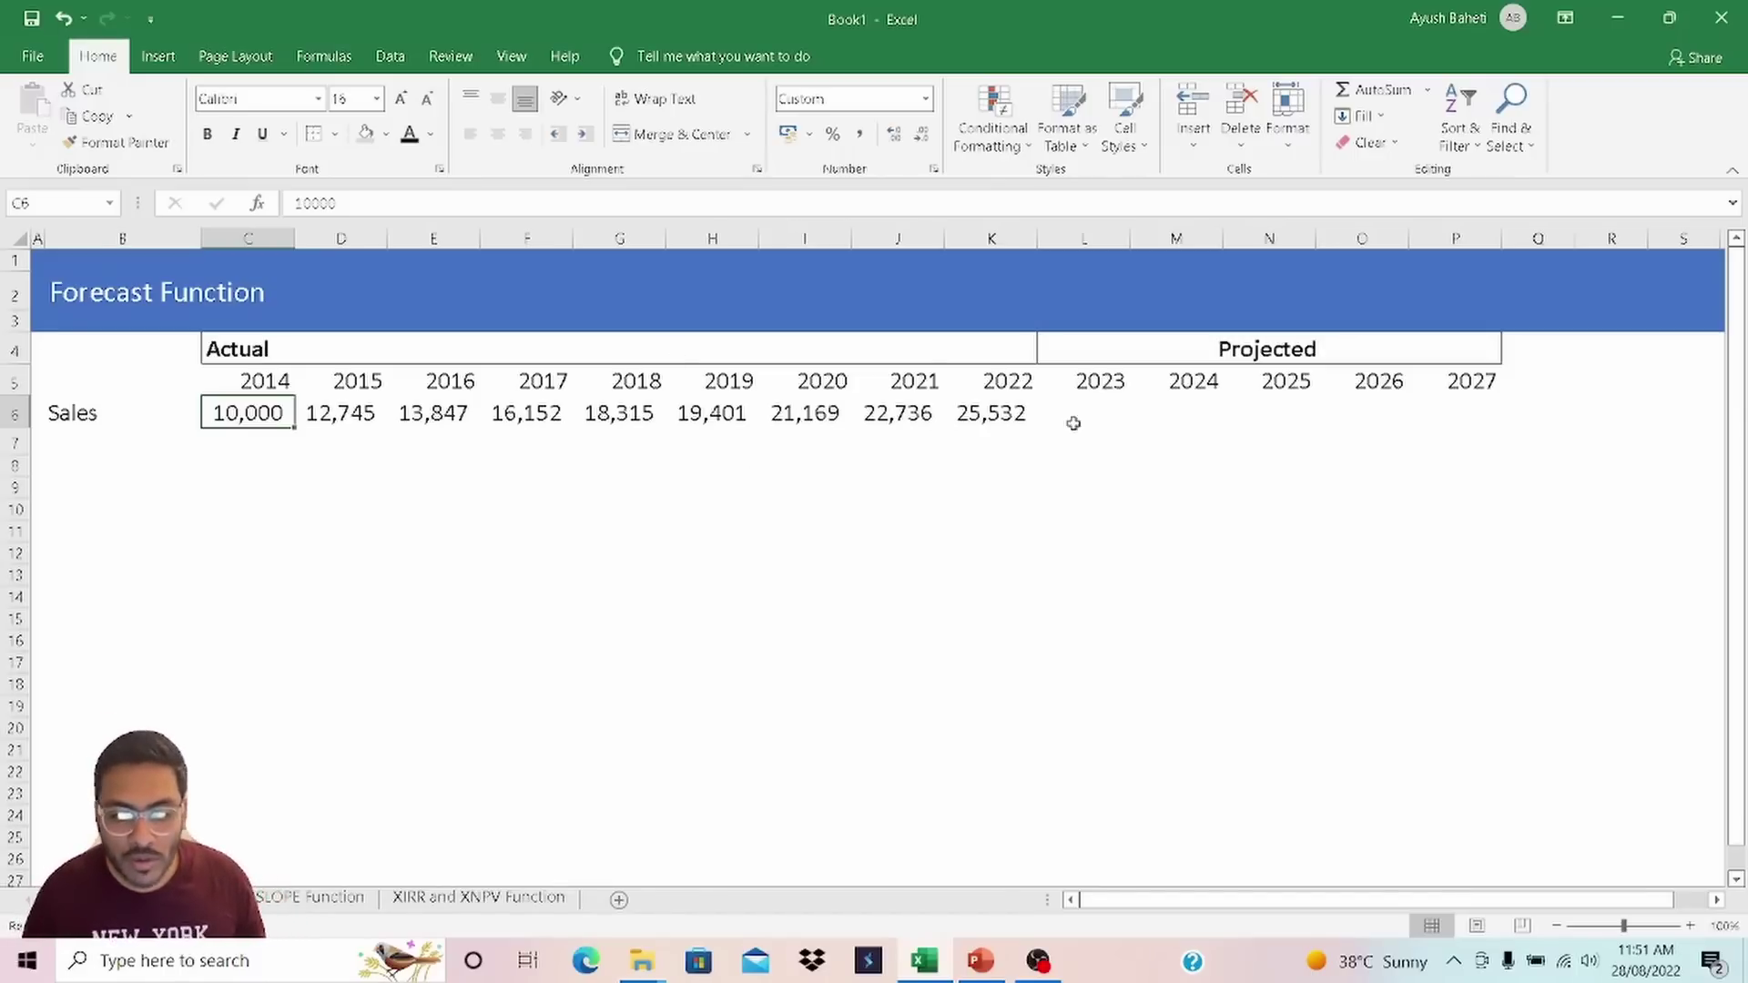
Enter =FORECAST.LINEAR(L5,$C$6:$K$6,$C$5:$K$5) in L6 for the 2023 sales projection.
left_click(1099, 413)
type("=")
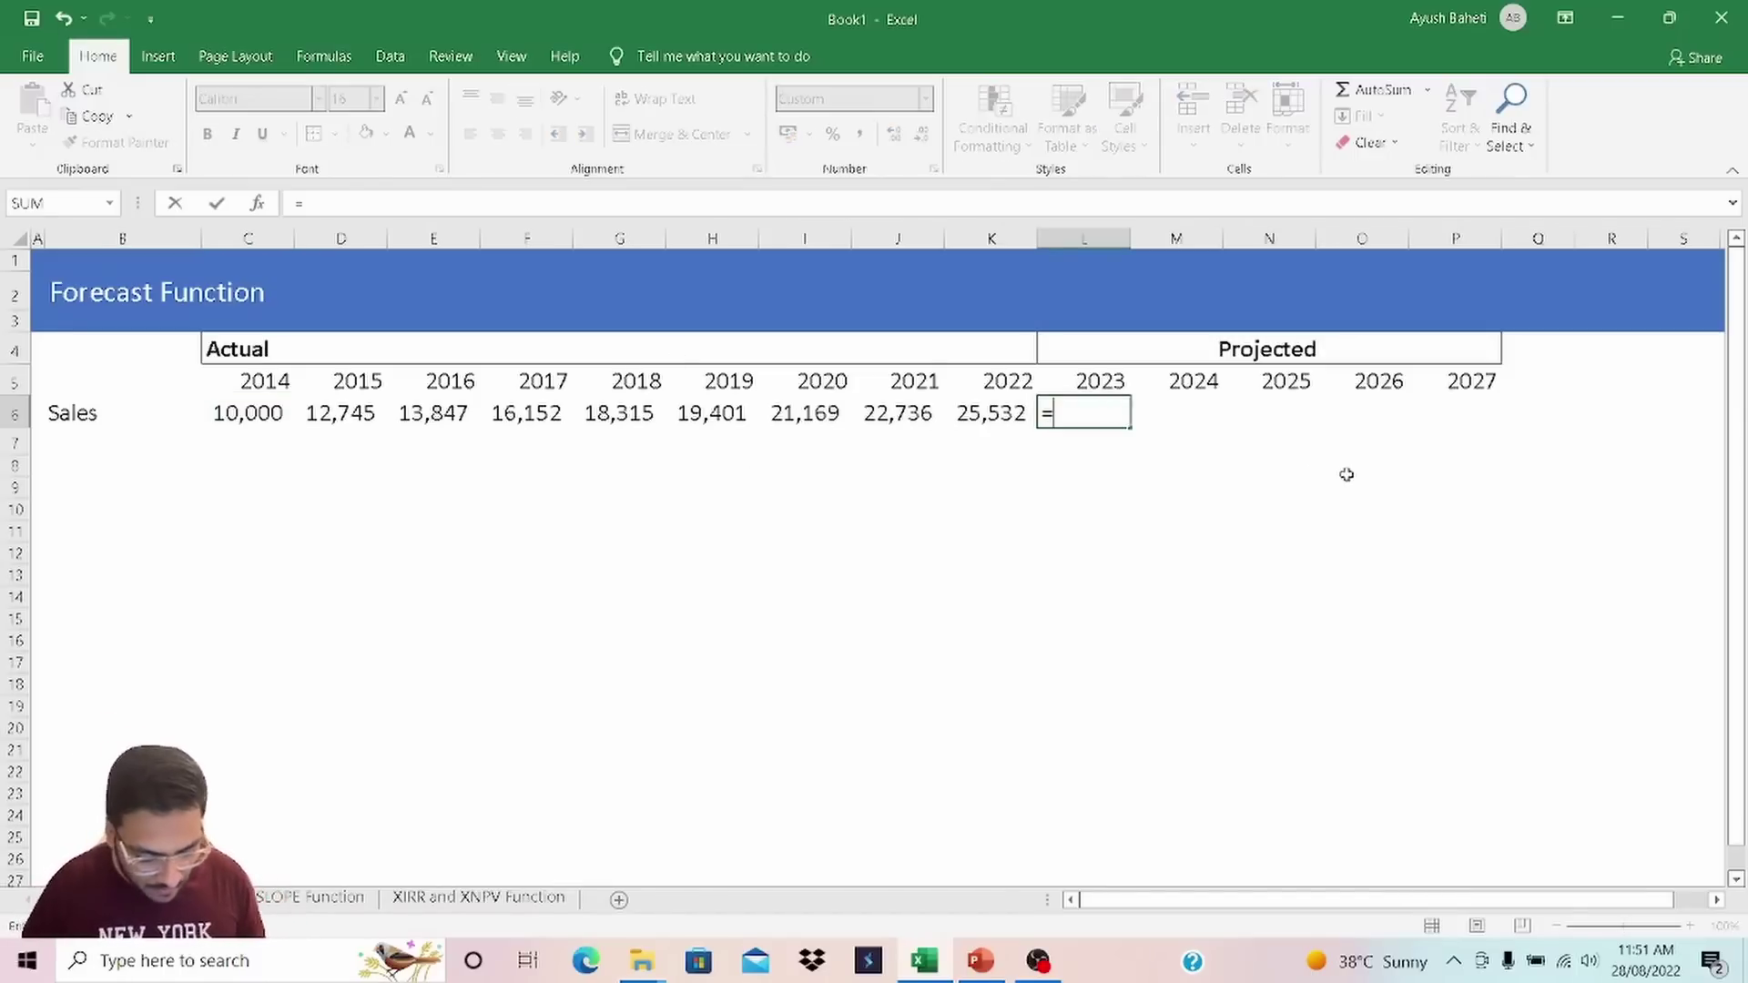
type("forecast")
key("Down")
key("Down")
key("Down")
key("Down")
key("Tab")
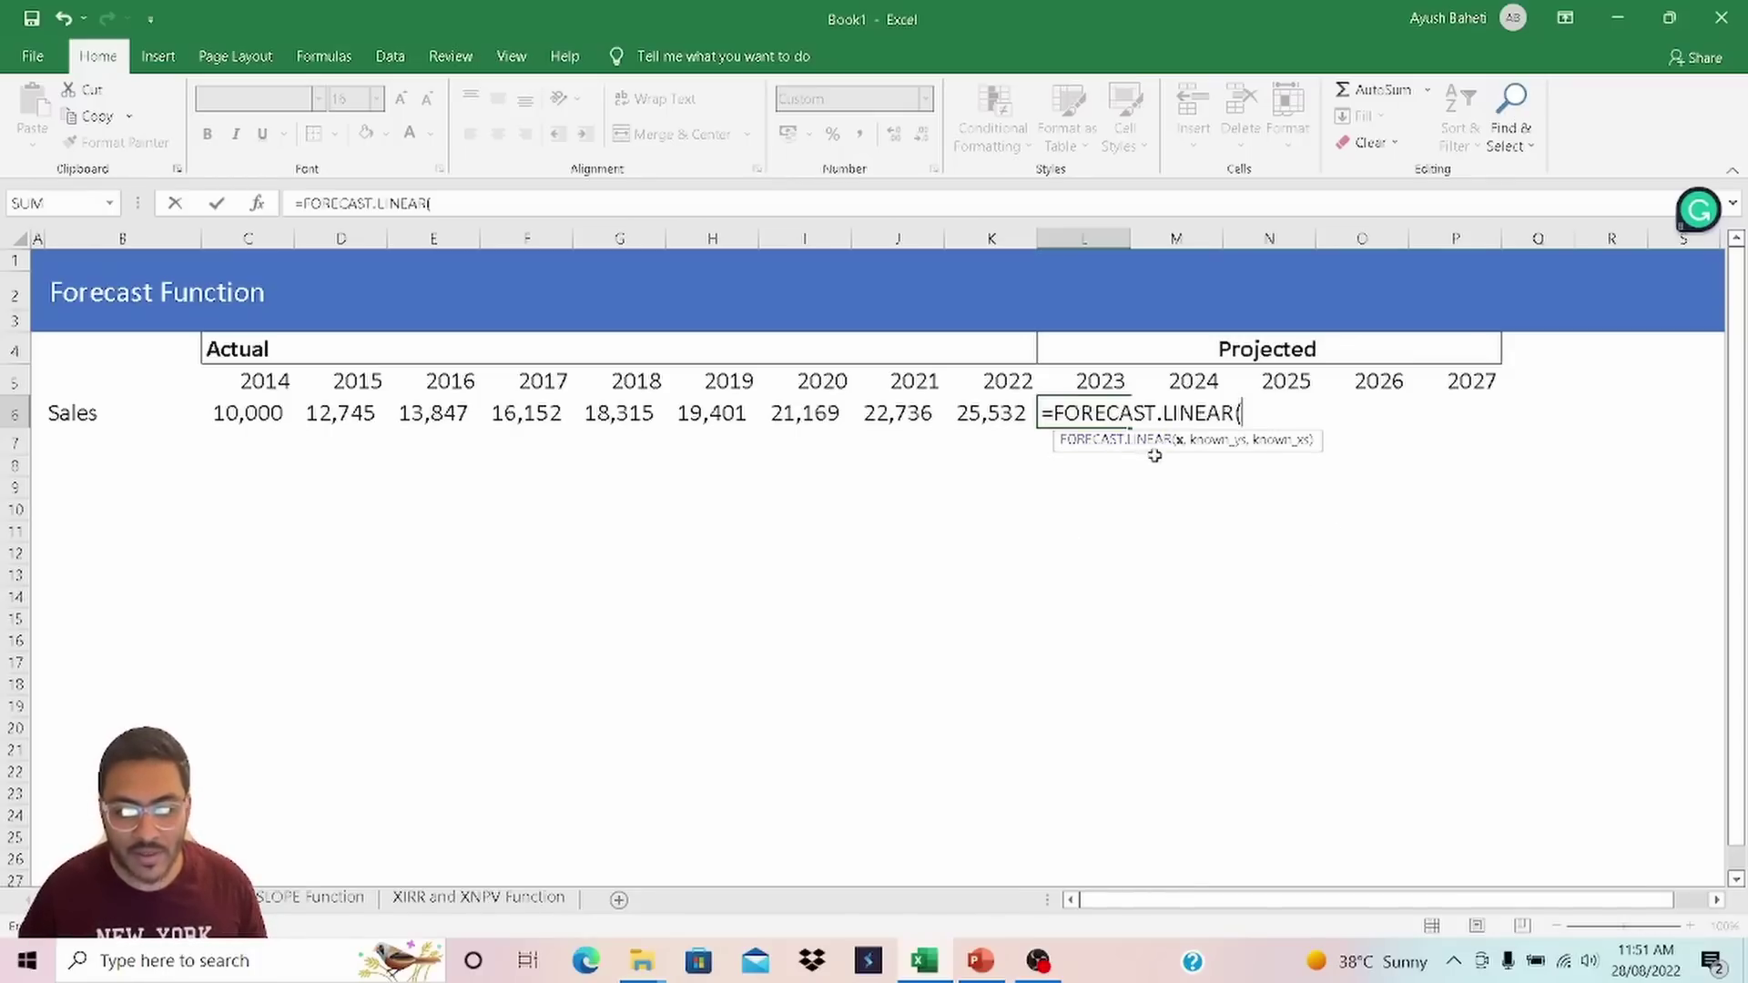
left_click(1105, 381)
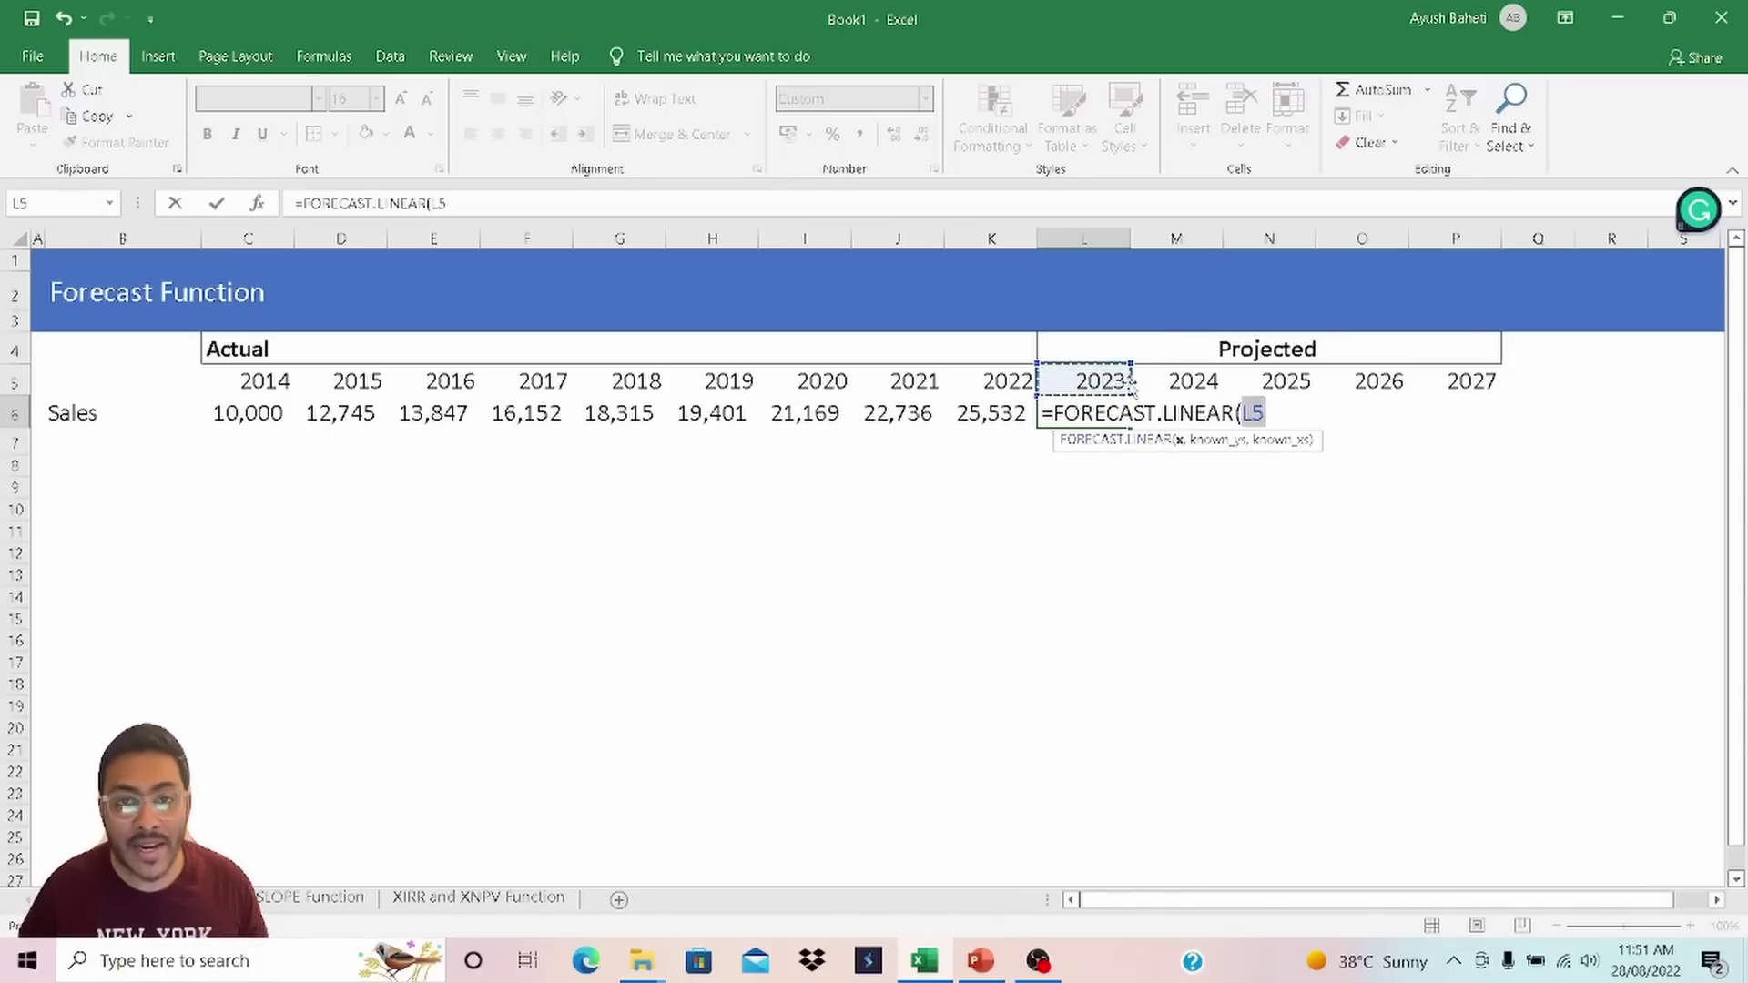
type(",")
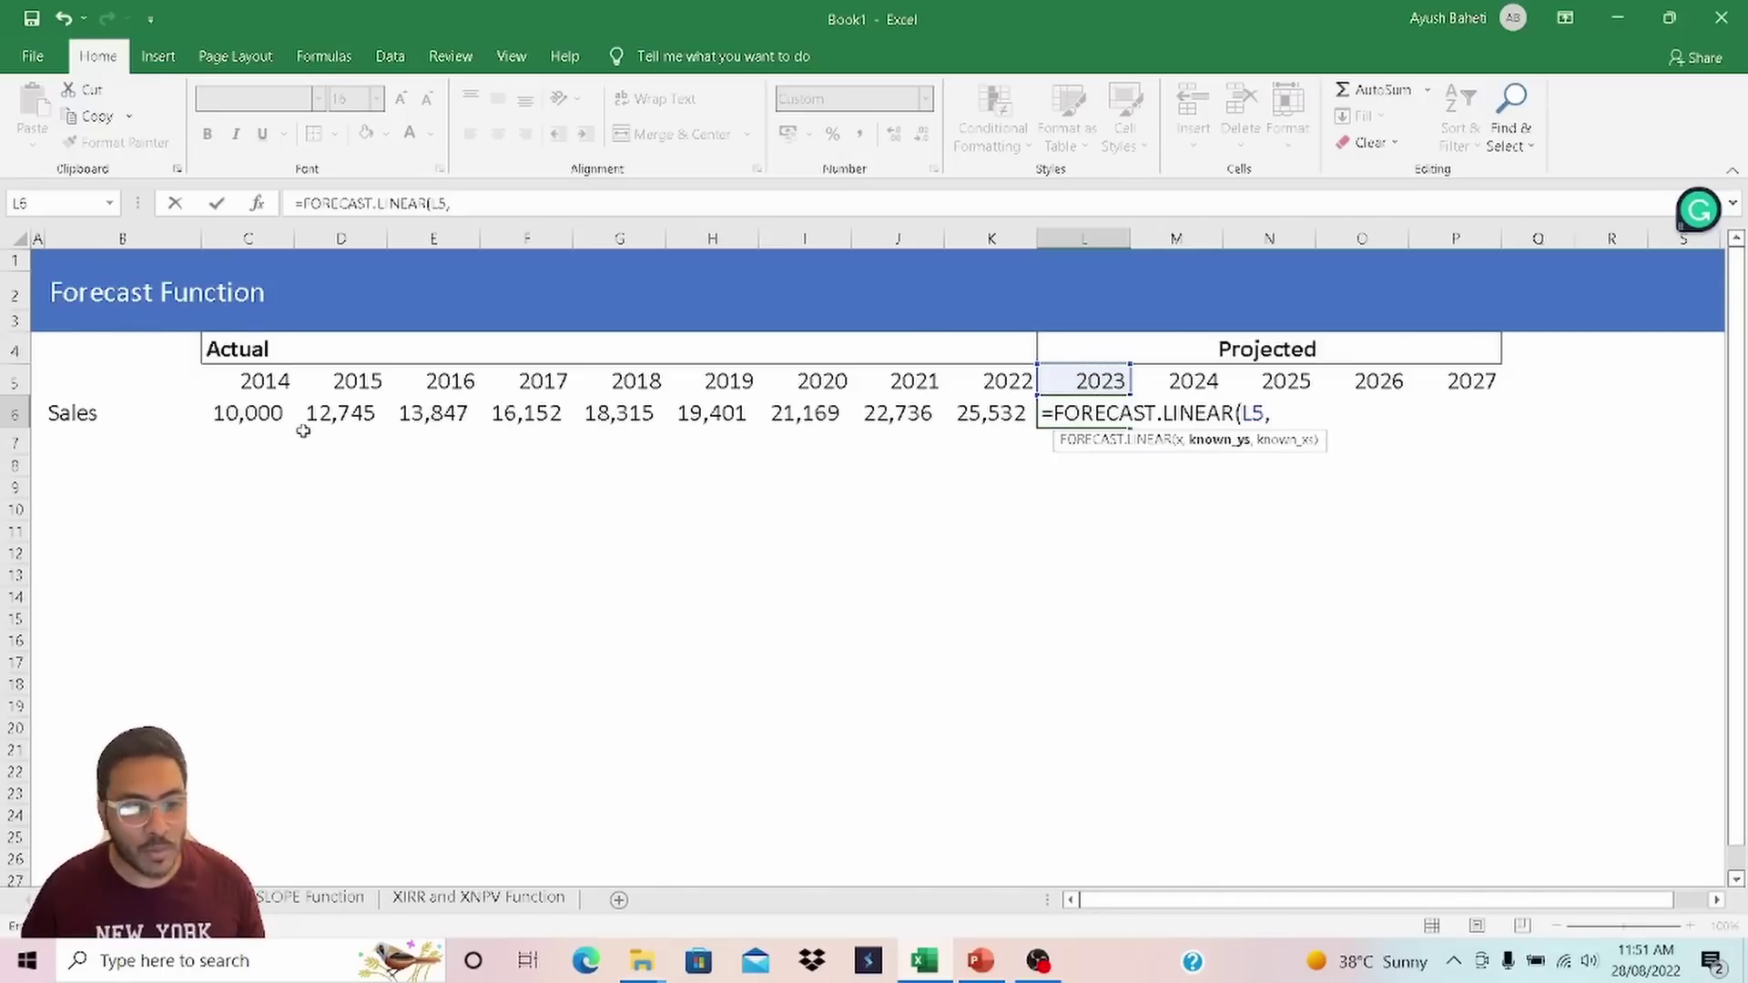
left_click_drag(245, 413, 969, 417)
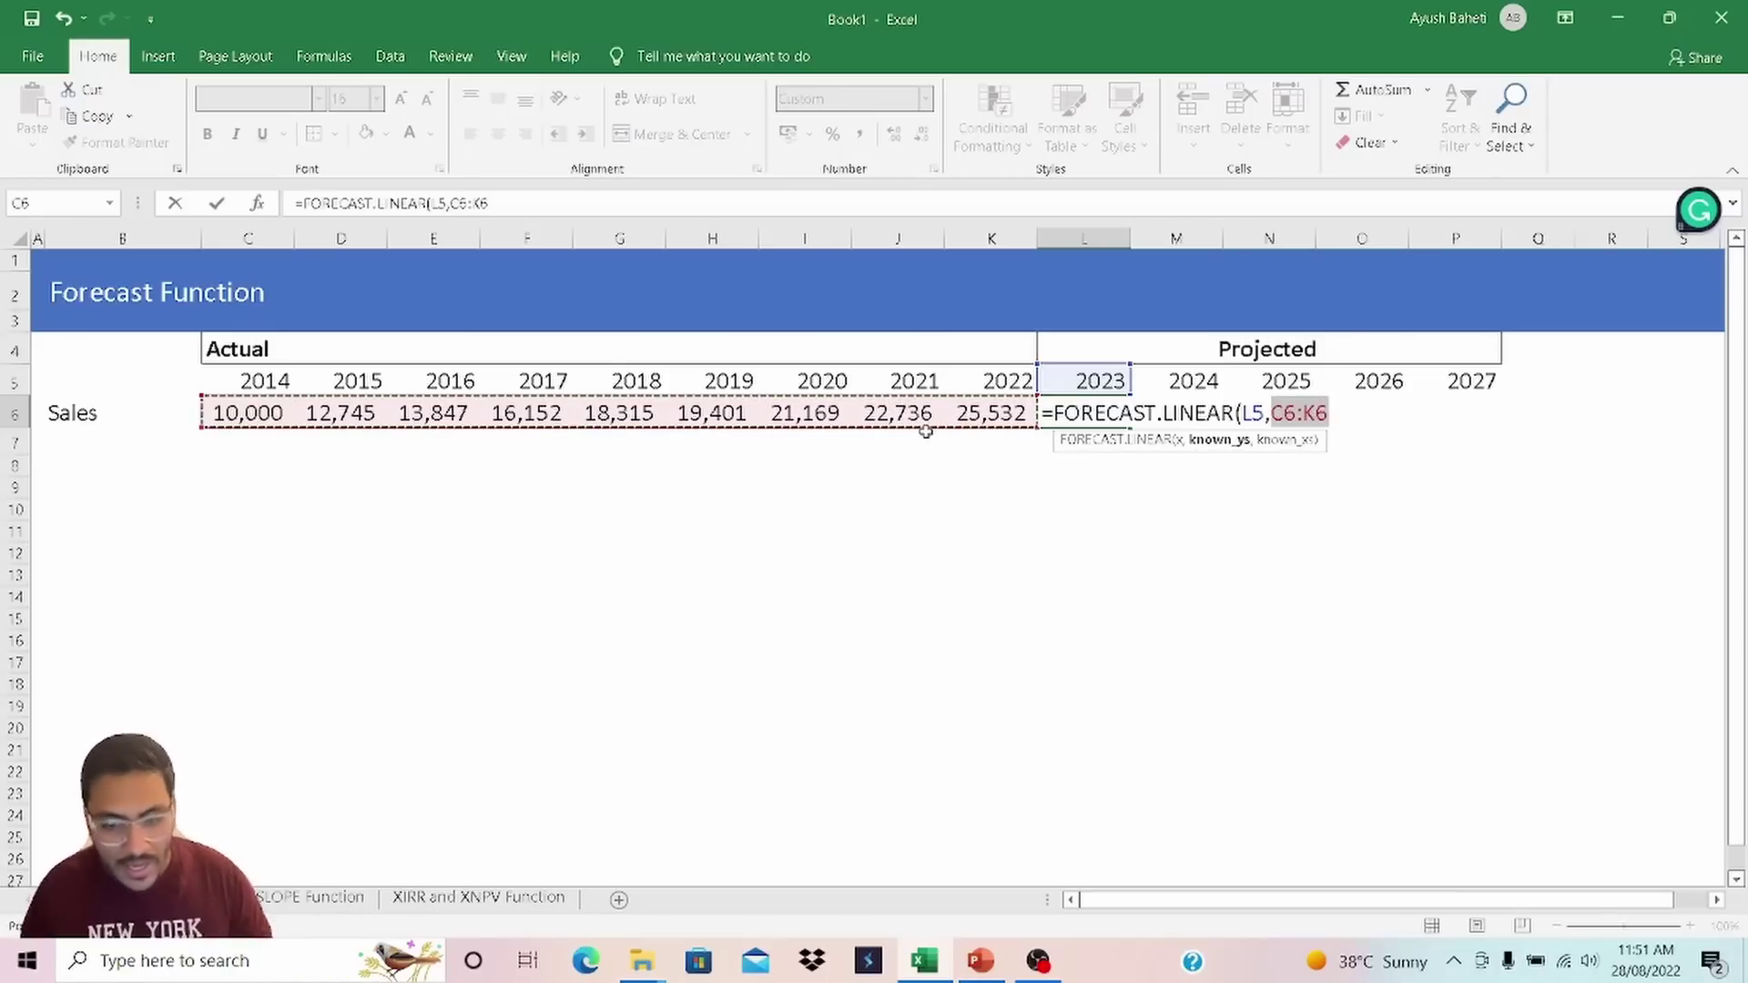
key("F4")
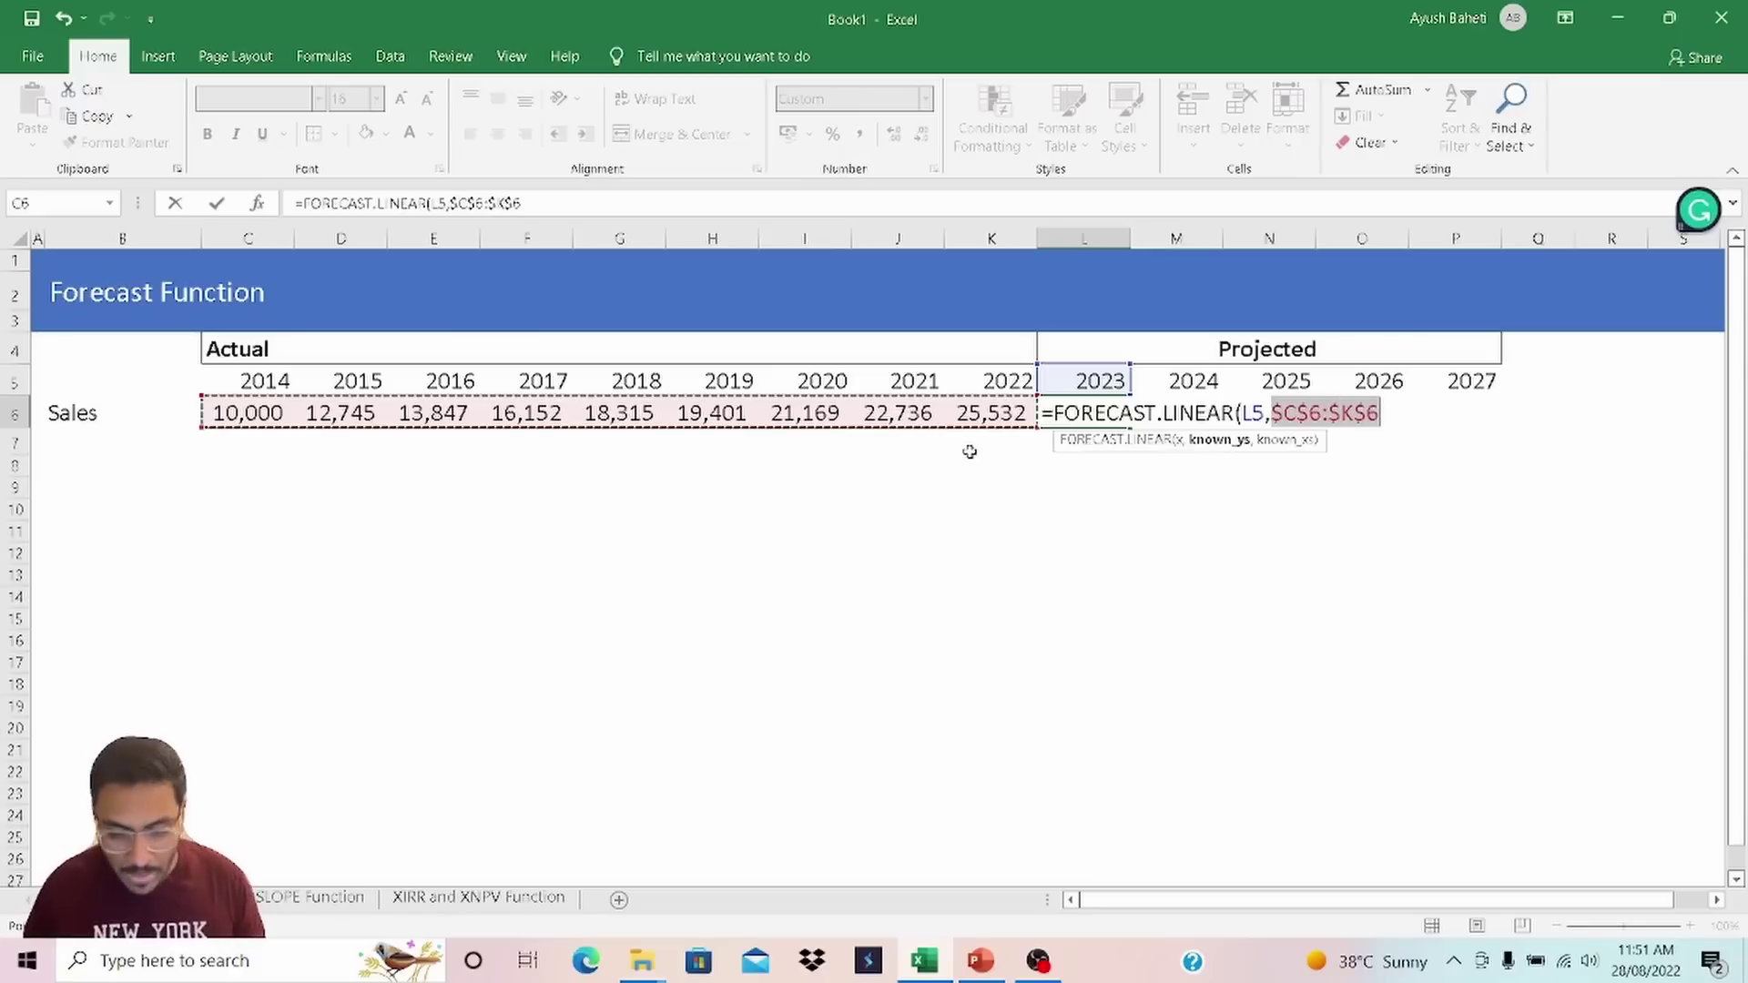
type(",")
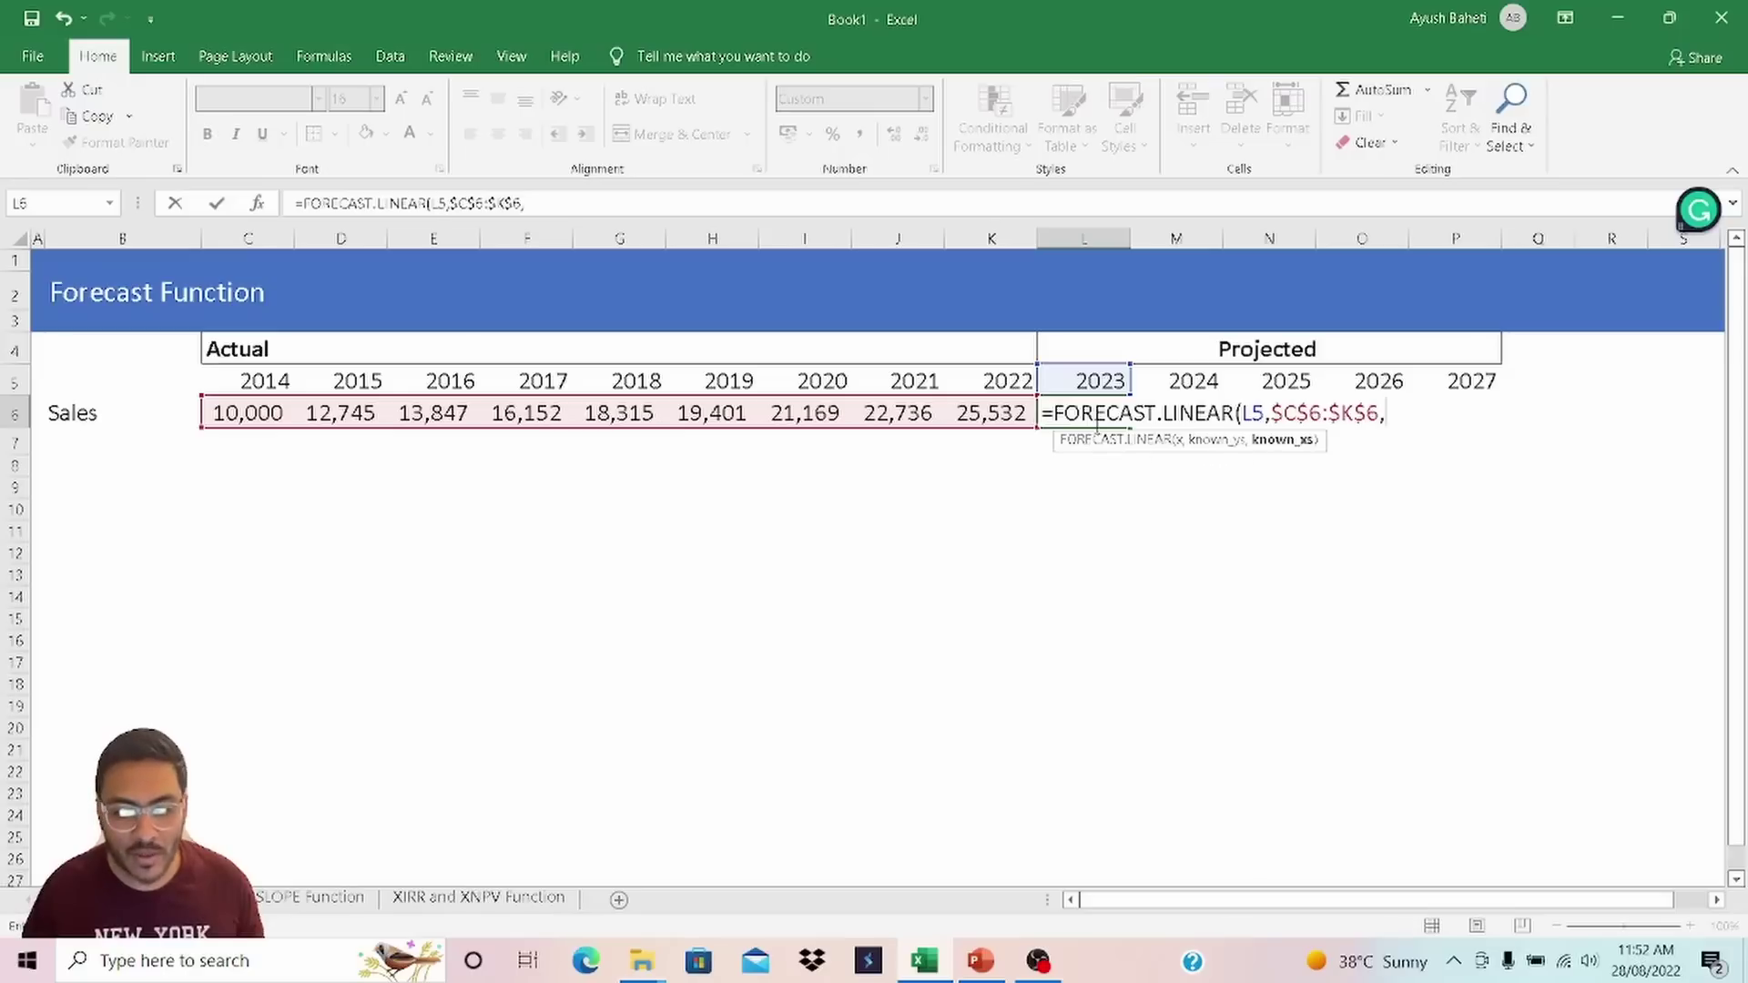
left_click_drag(264, 381, 997, 387)
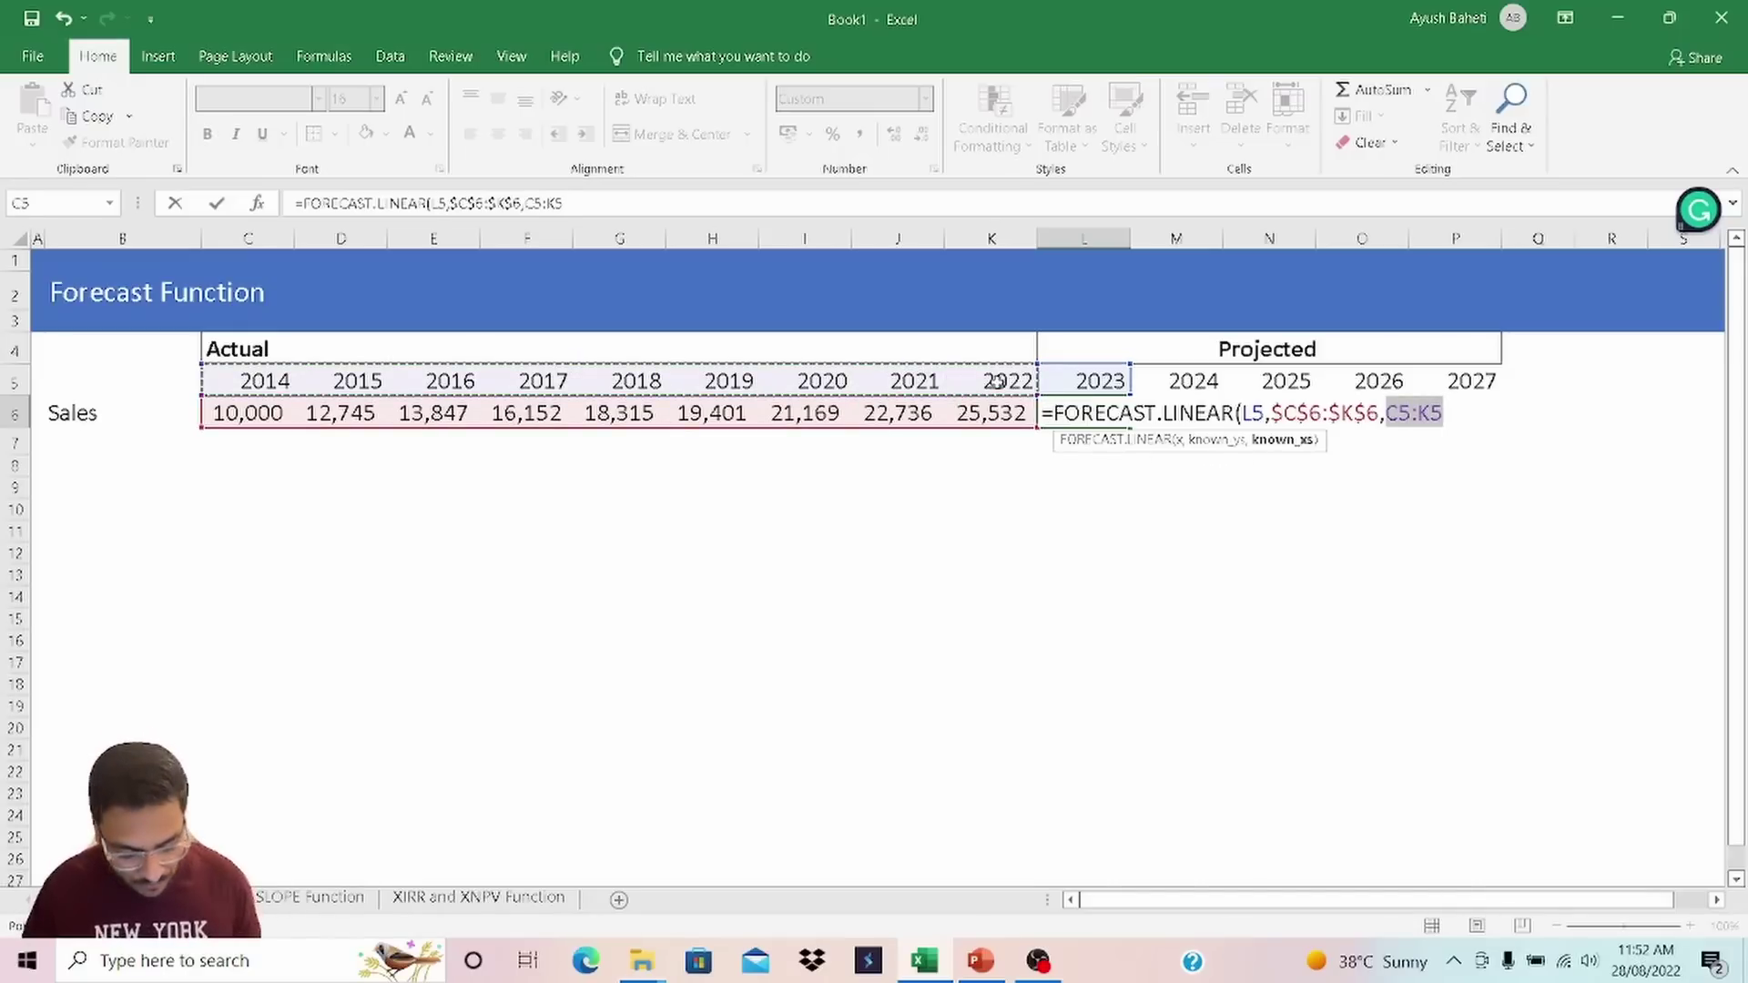
key("F4")
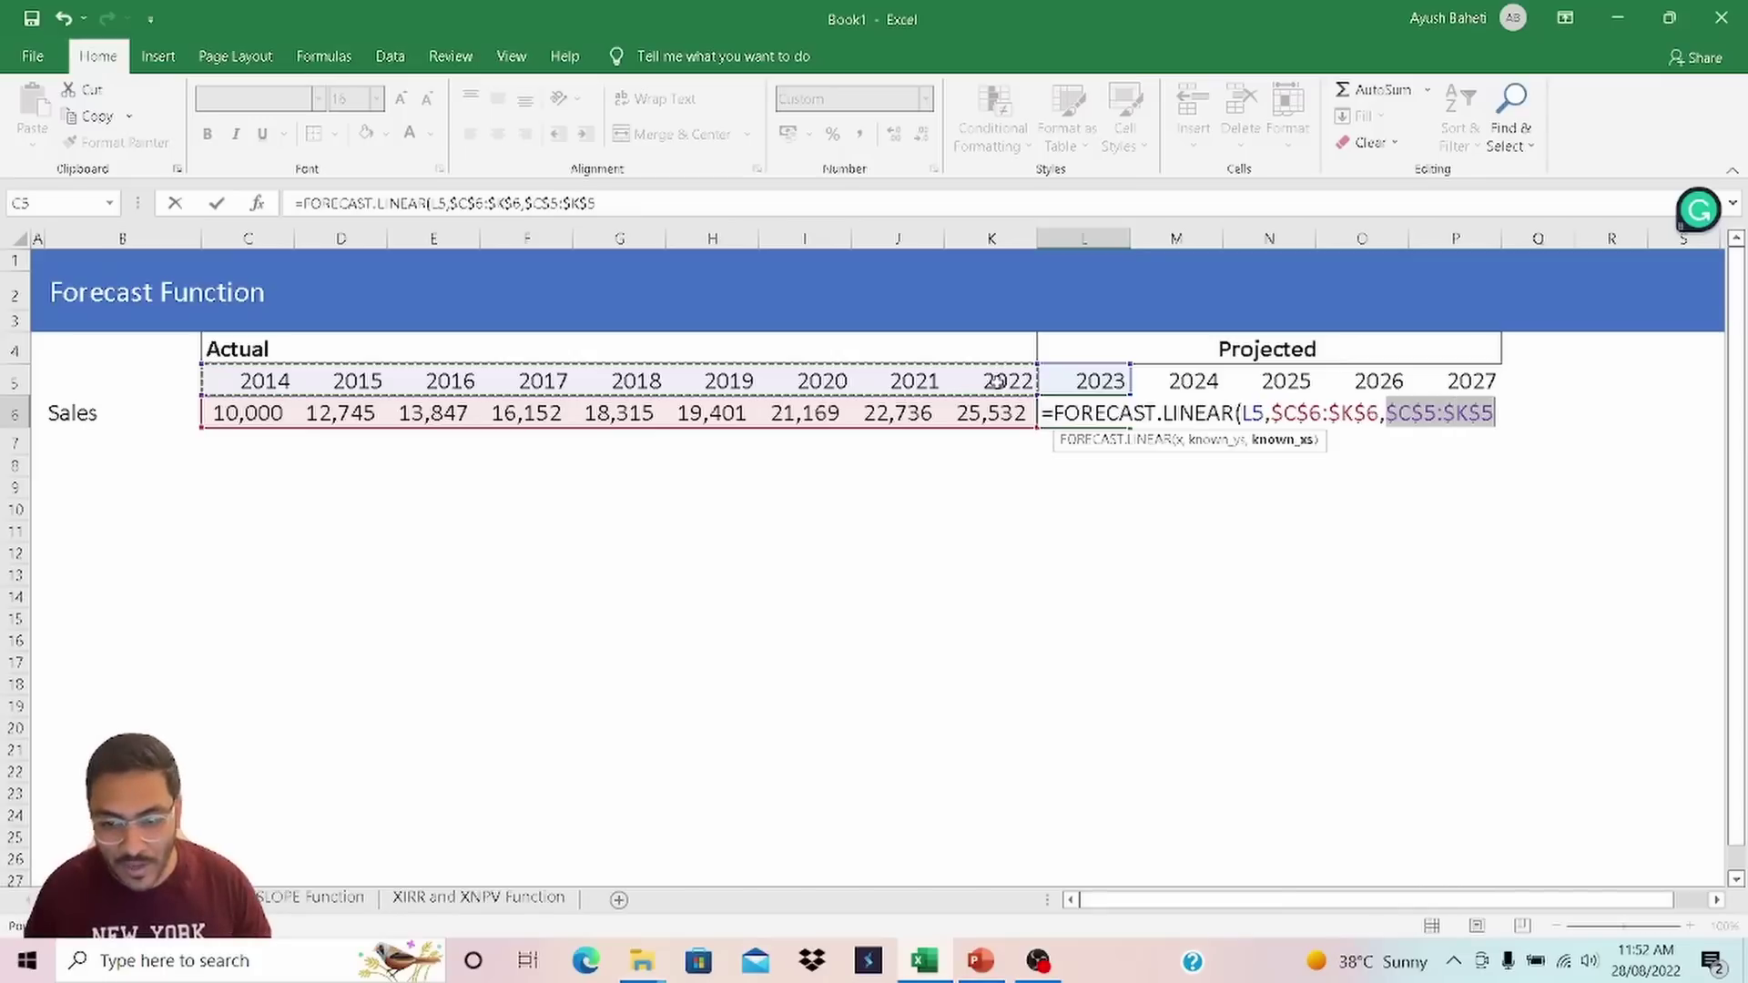
key("Return")
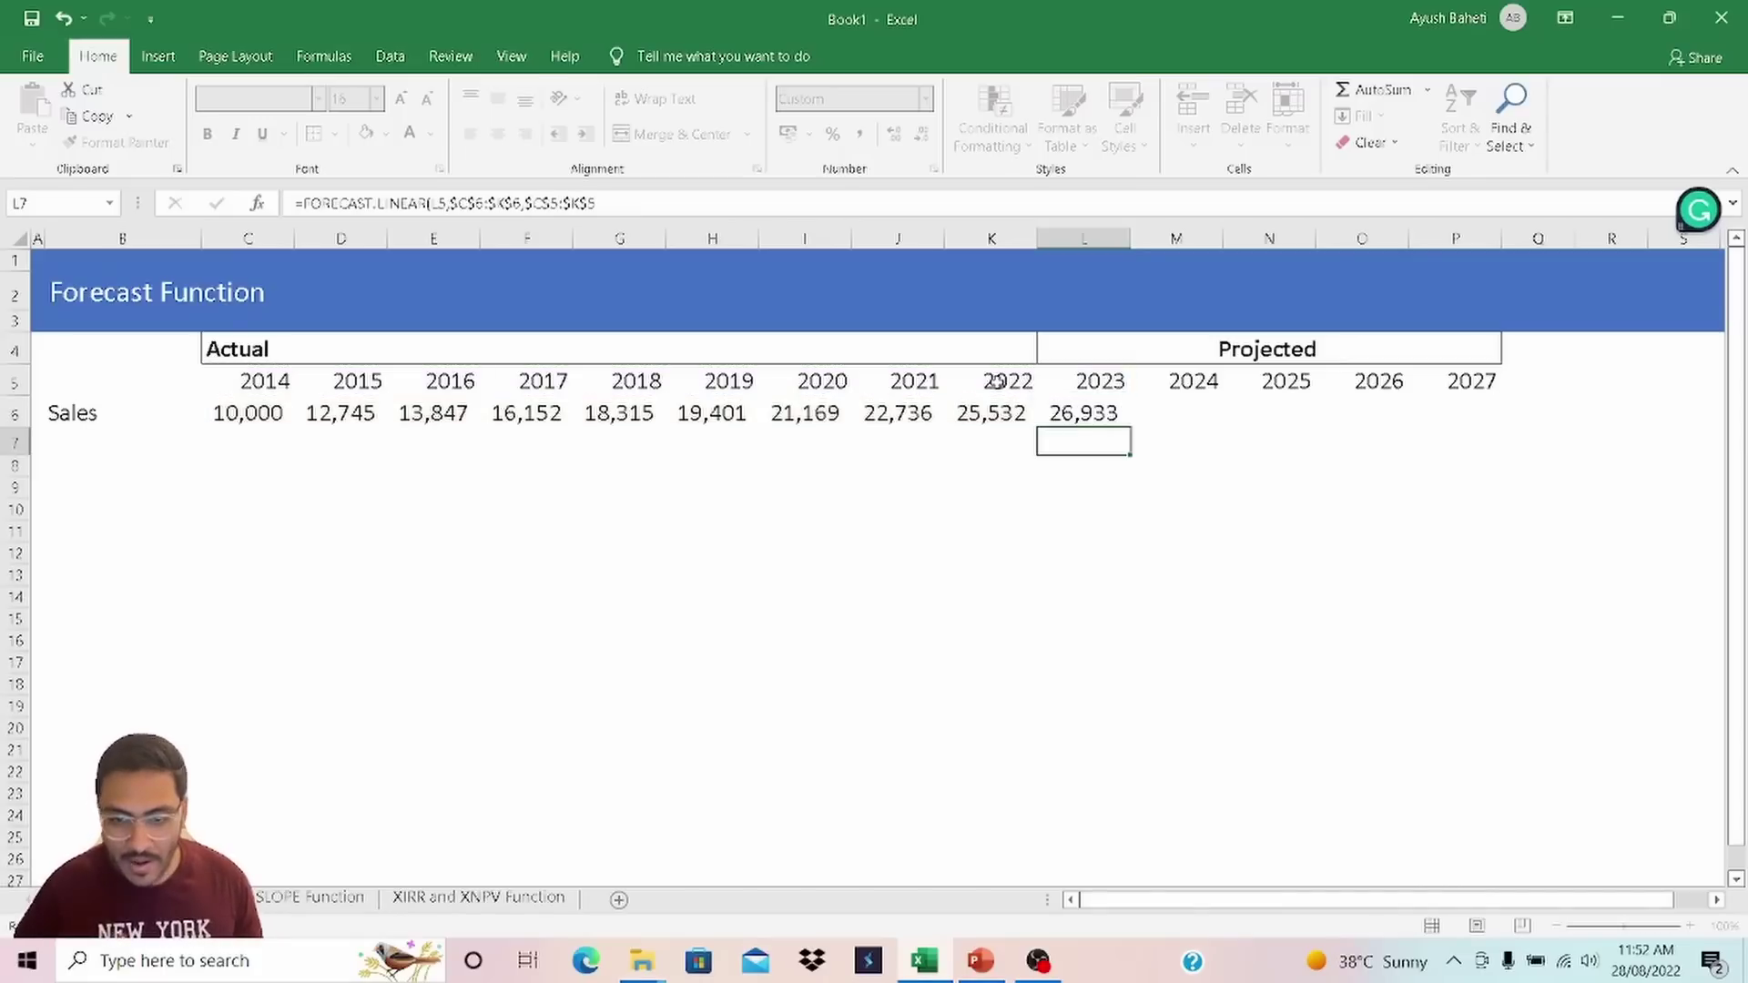
Copy the 2023 forecast formula across M6:P6 for 2024–2027.
key("Up")
key("ctrl+c")
key("shift+Right")
key("shift+Right")
key("shift+Right")
key("shift+Right")
key("ctrl+v")
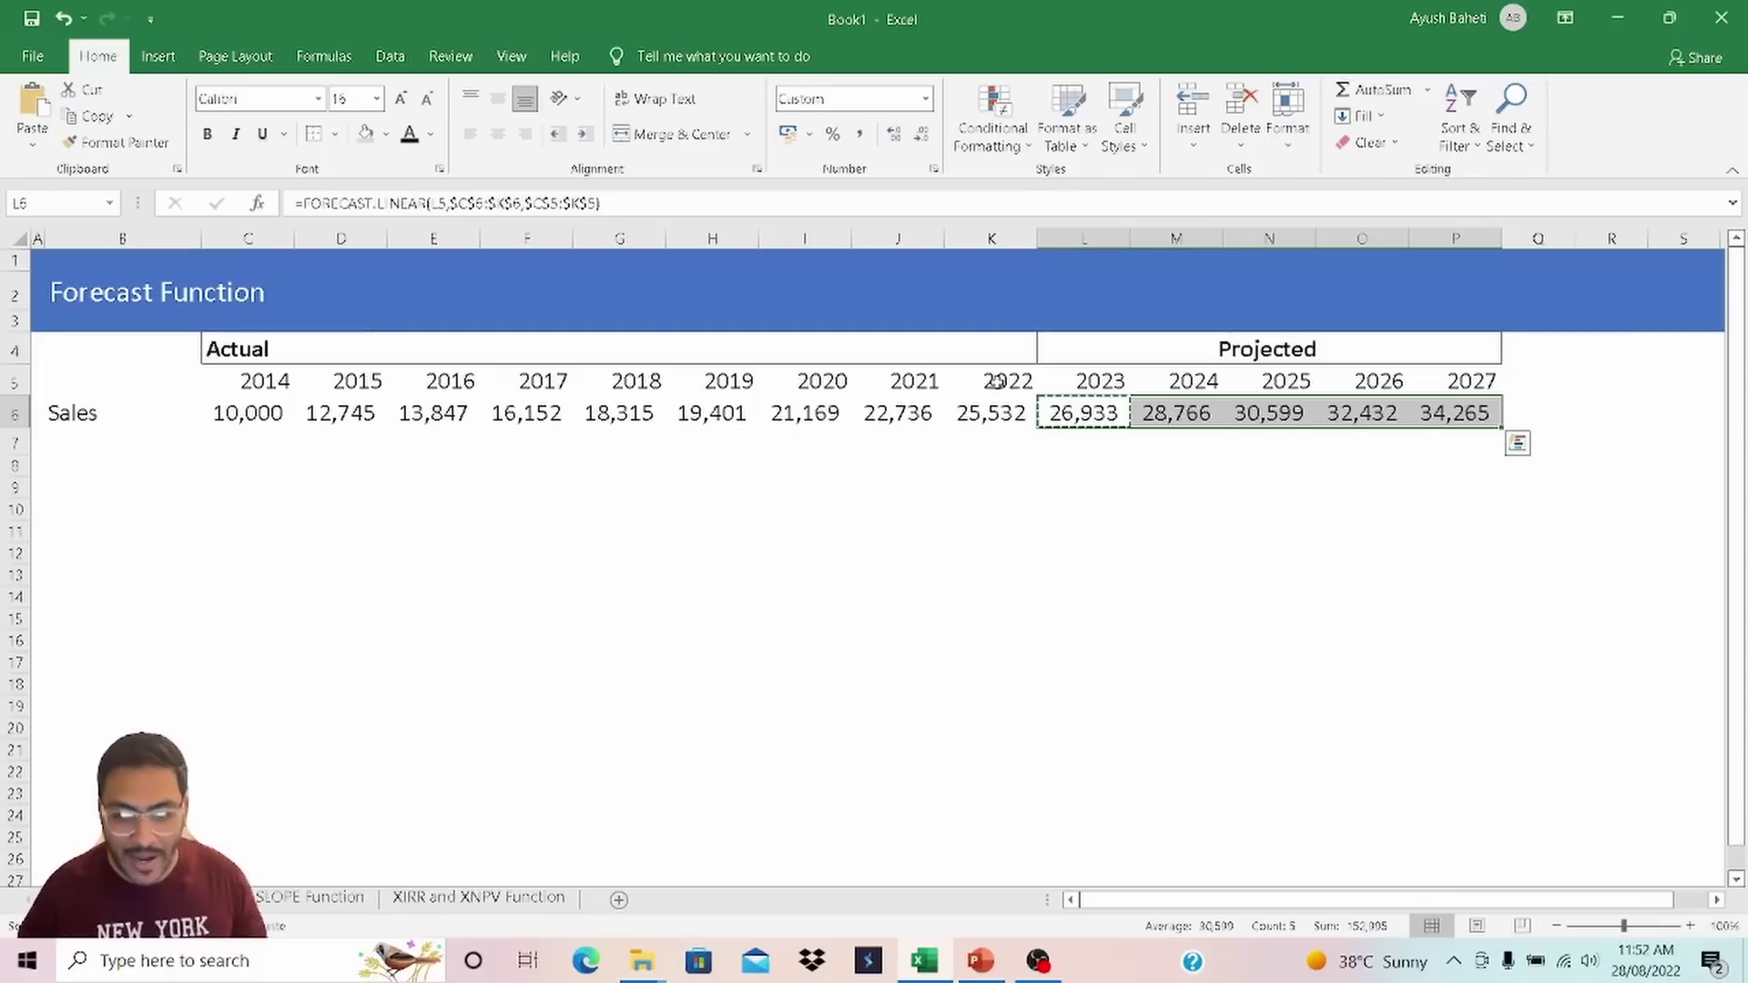
key("shift+Left")
key("shift+Left")
key("shift+Left")
key("shift+Left")
key("Escape")
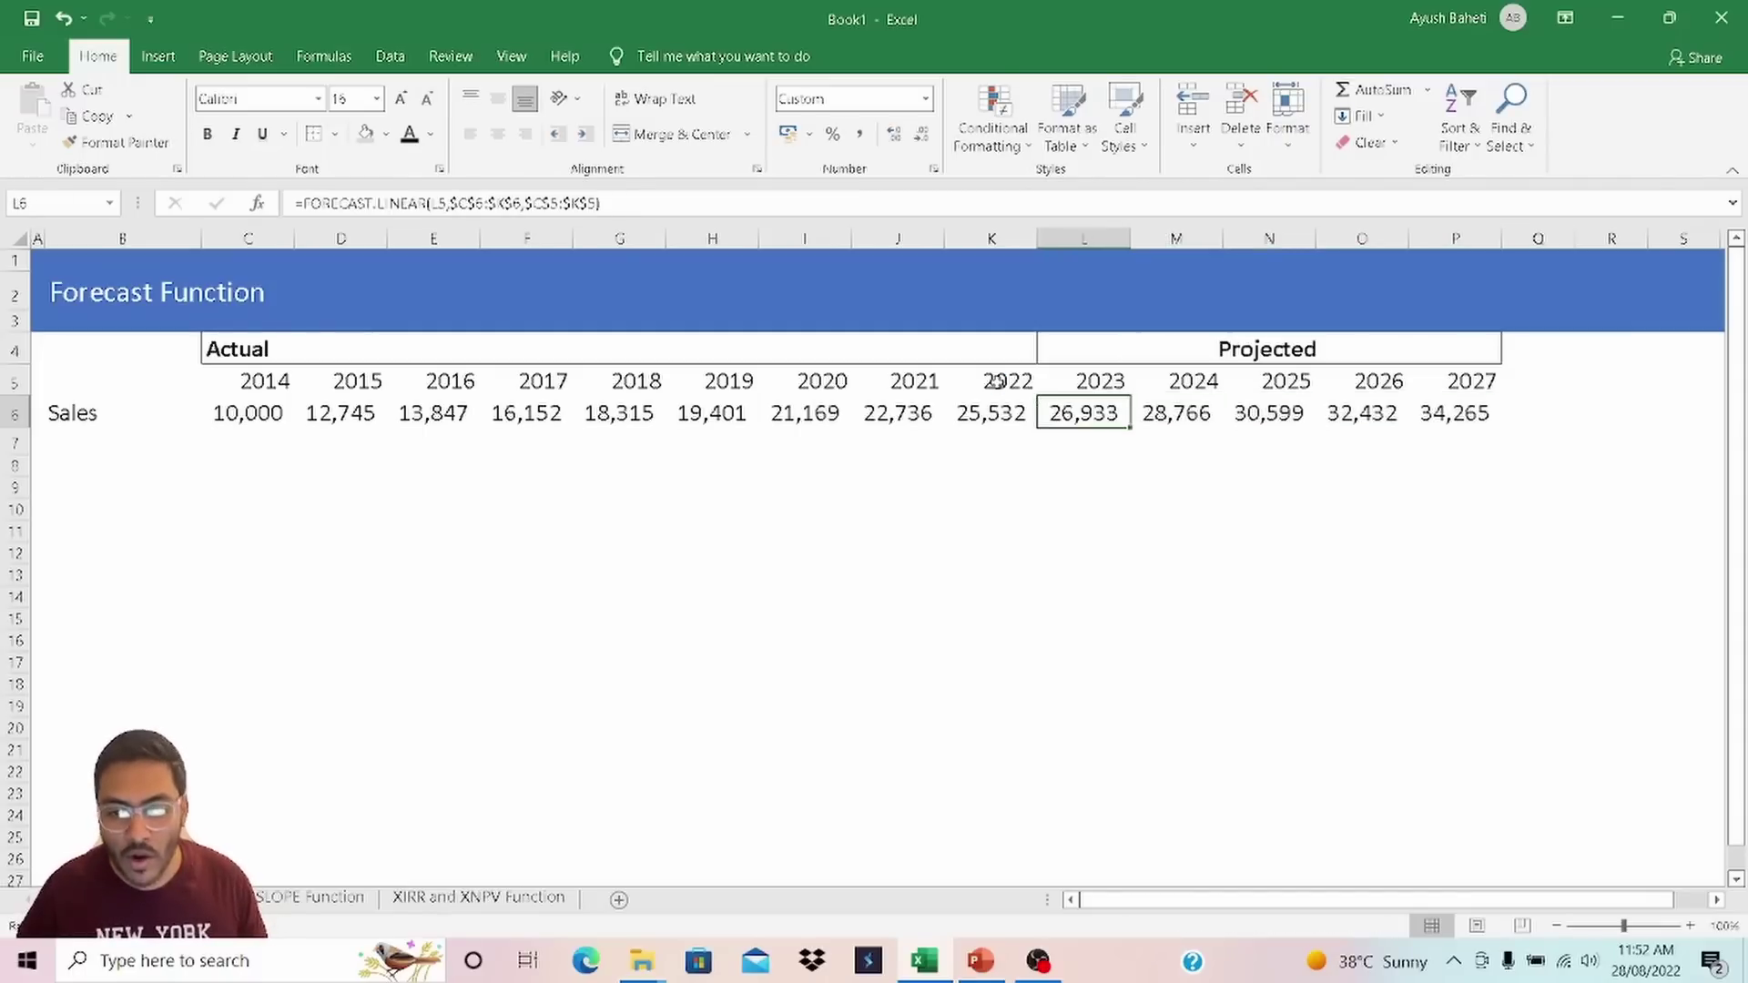
Check the 2024 through 2027 forecast formulas one by one.
key("Right")
key("F2")
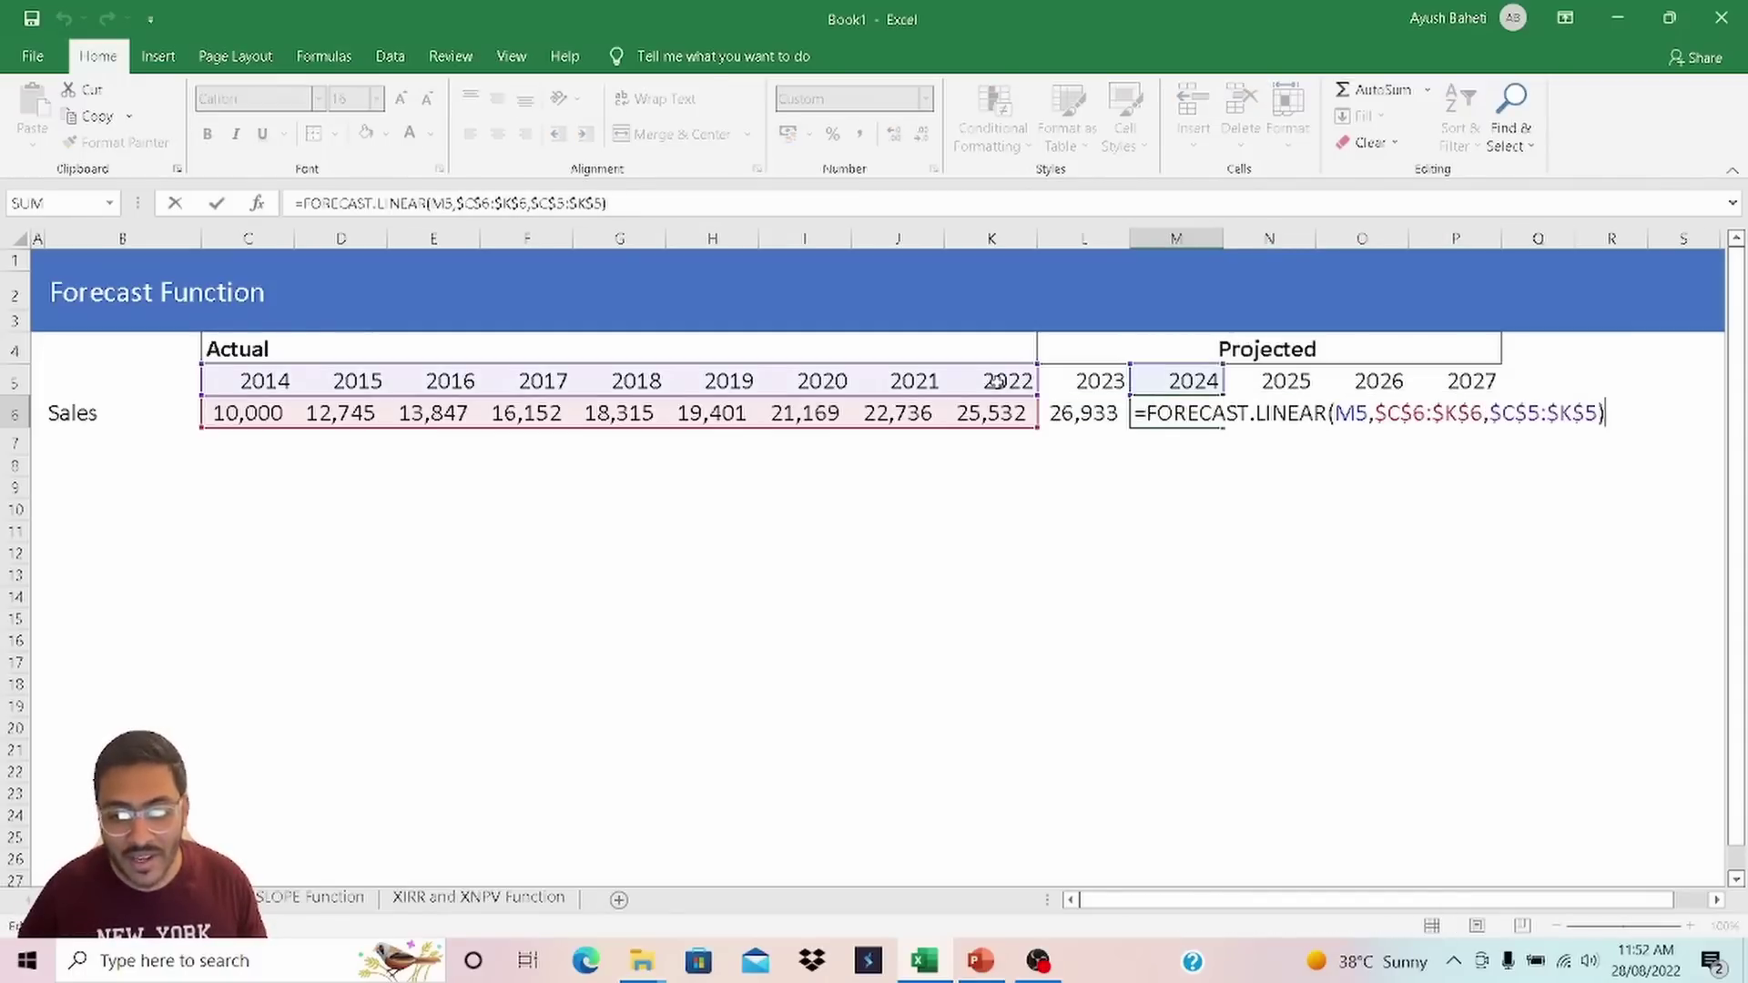
key("Escape")
key("Right")
key("F2")
key("Escape")
key("Right")
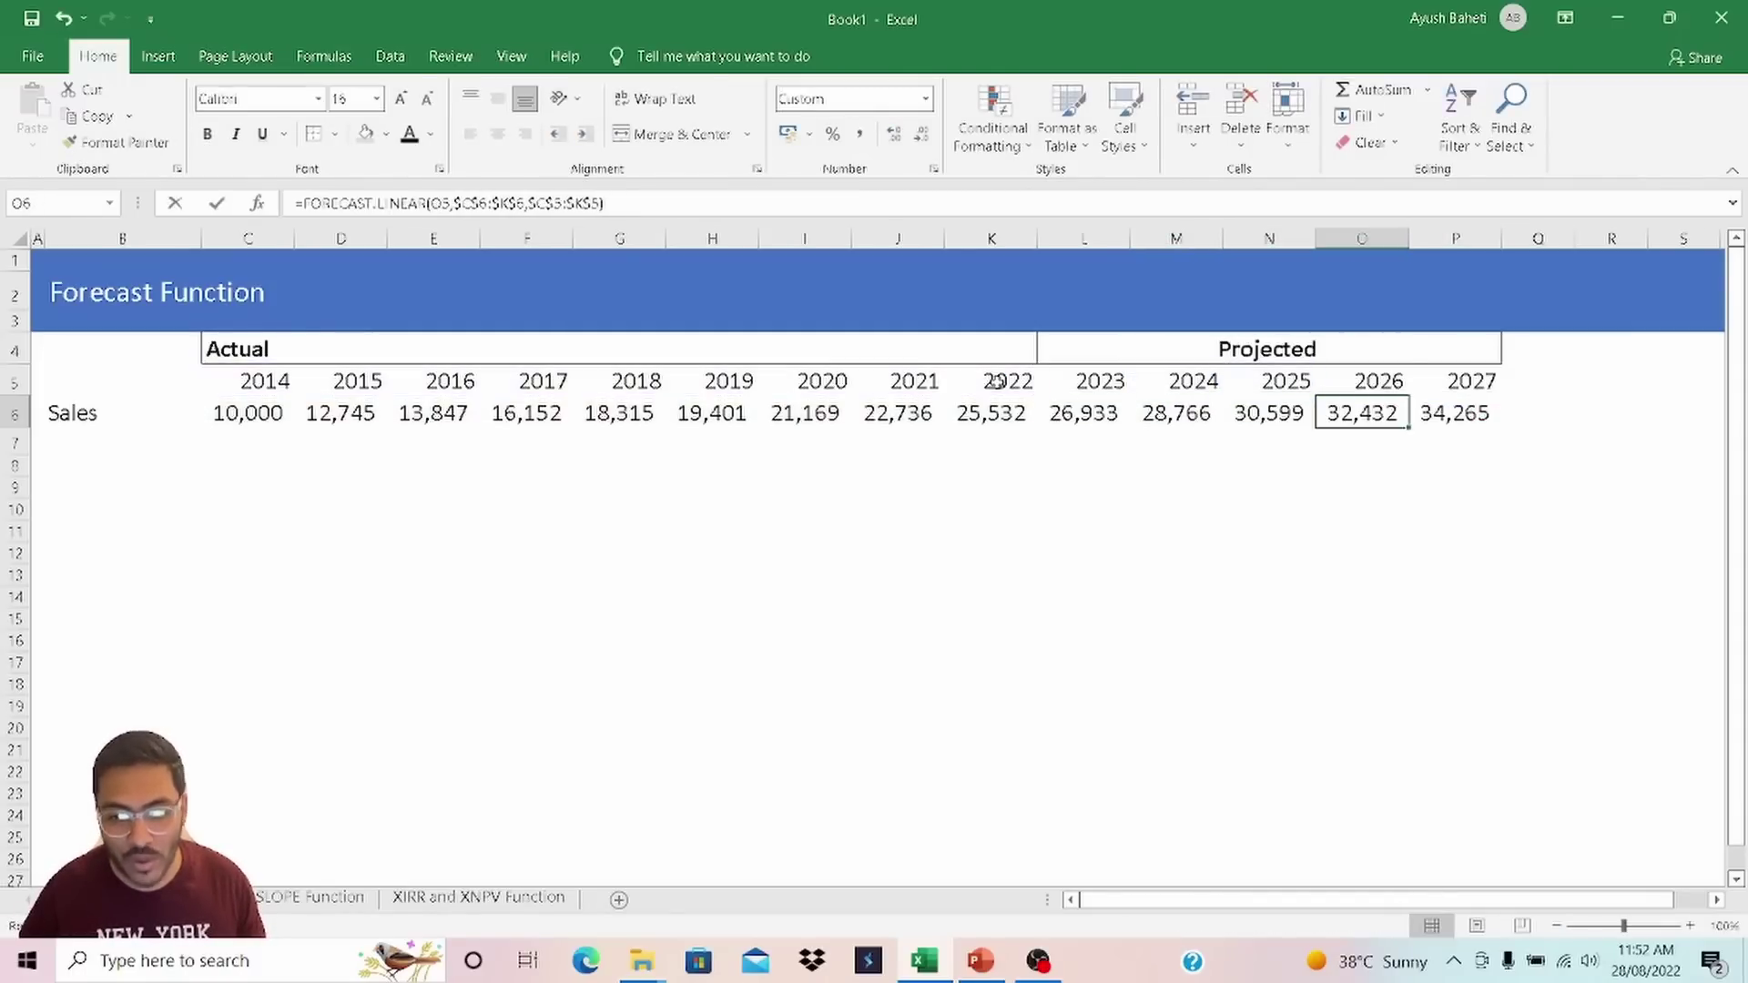
key("F2")
key("Escape")
key("Right")
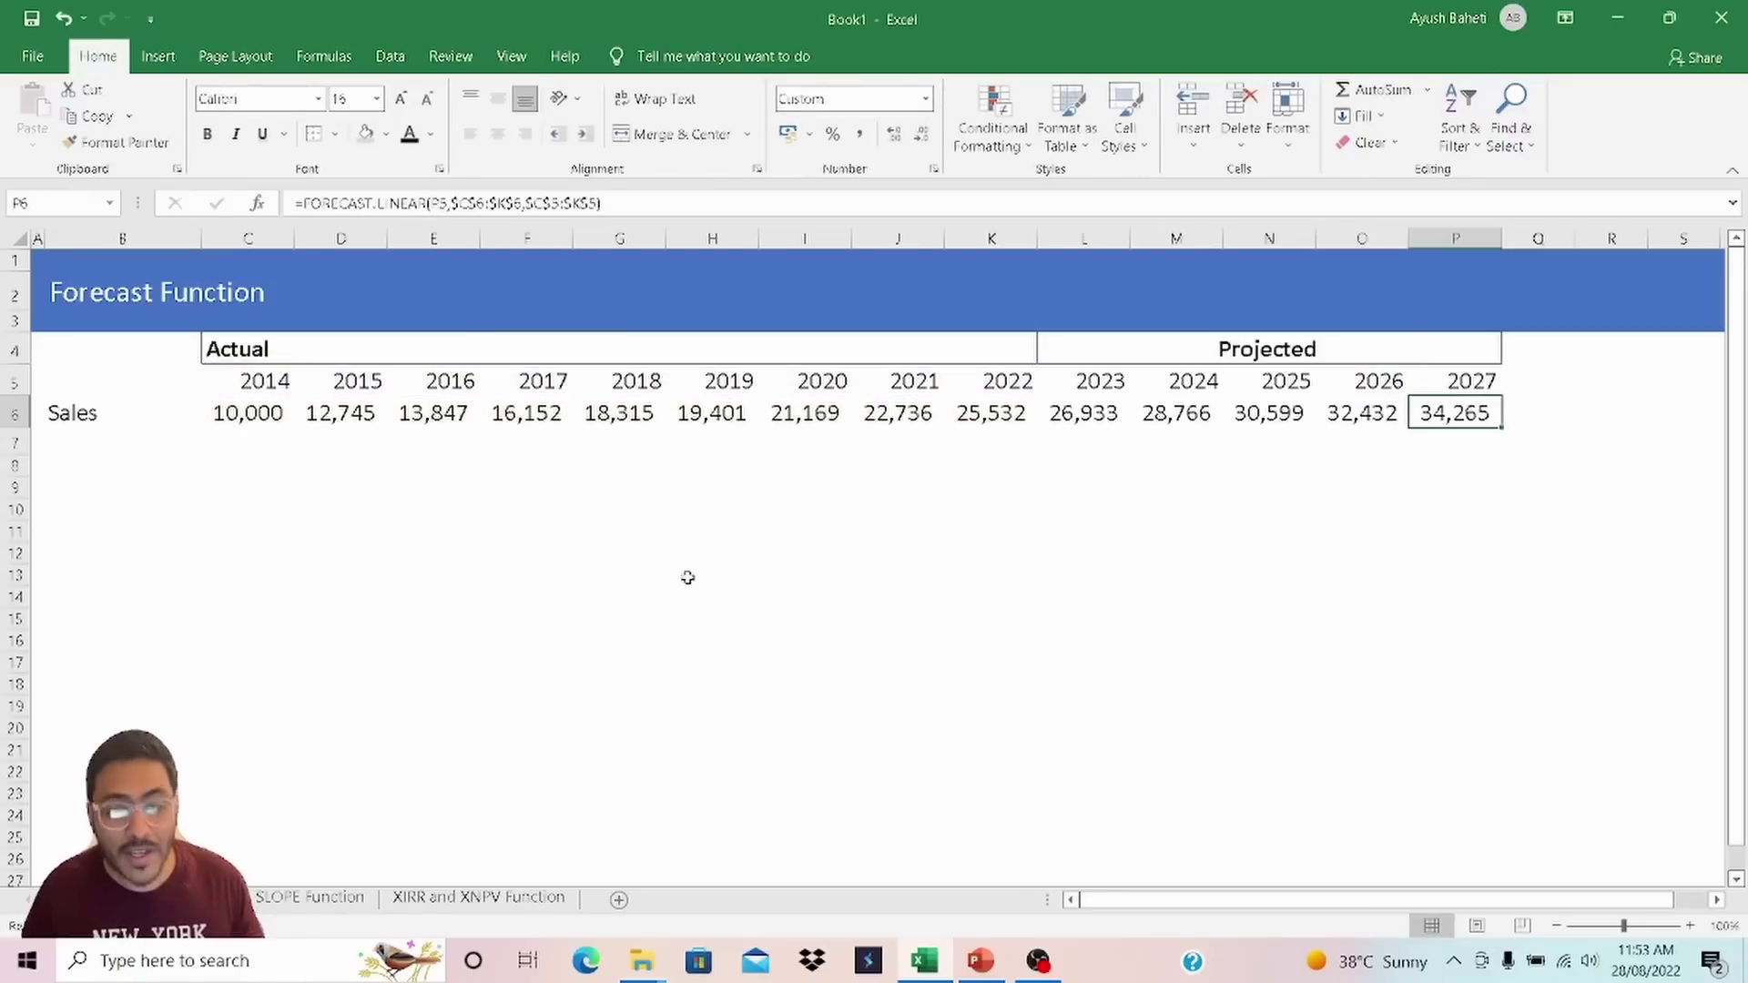
Switch to the Slope Function sheet and check the extent of the Date and Shell PLC columns.
left_click(314, 897)
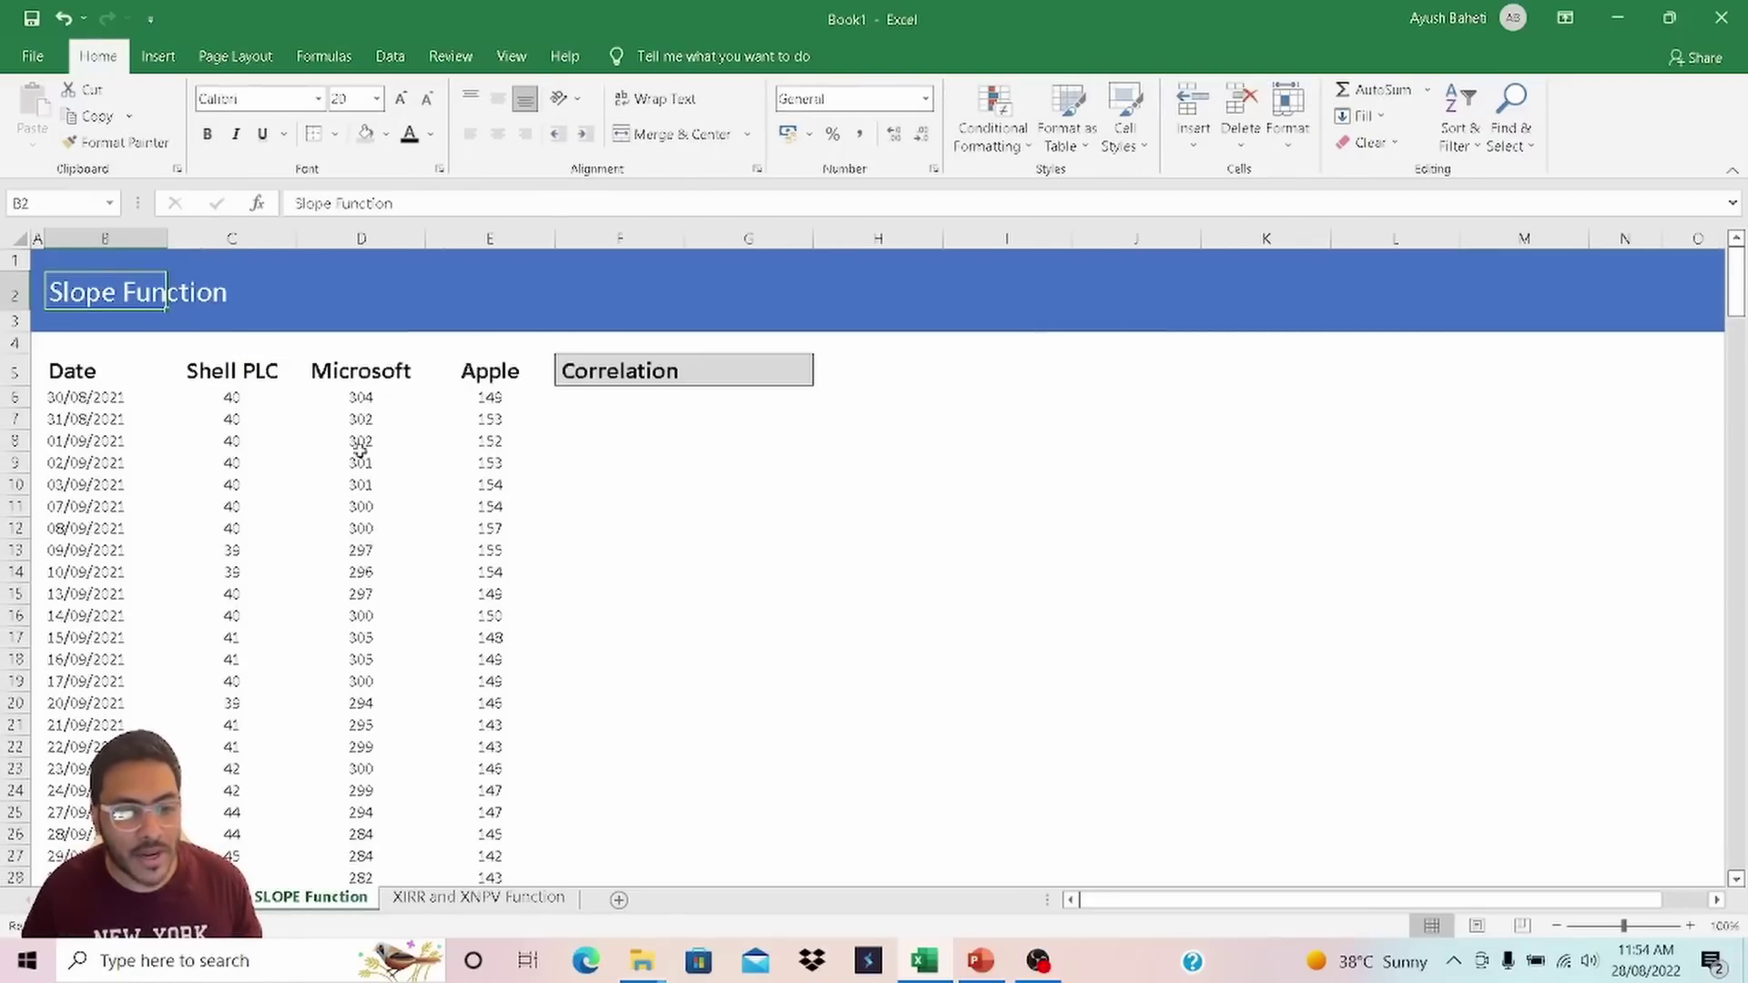
scroll(117, 437, "down", 2)
left_click(91, 255)
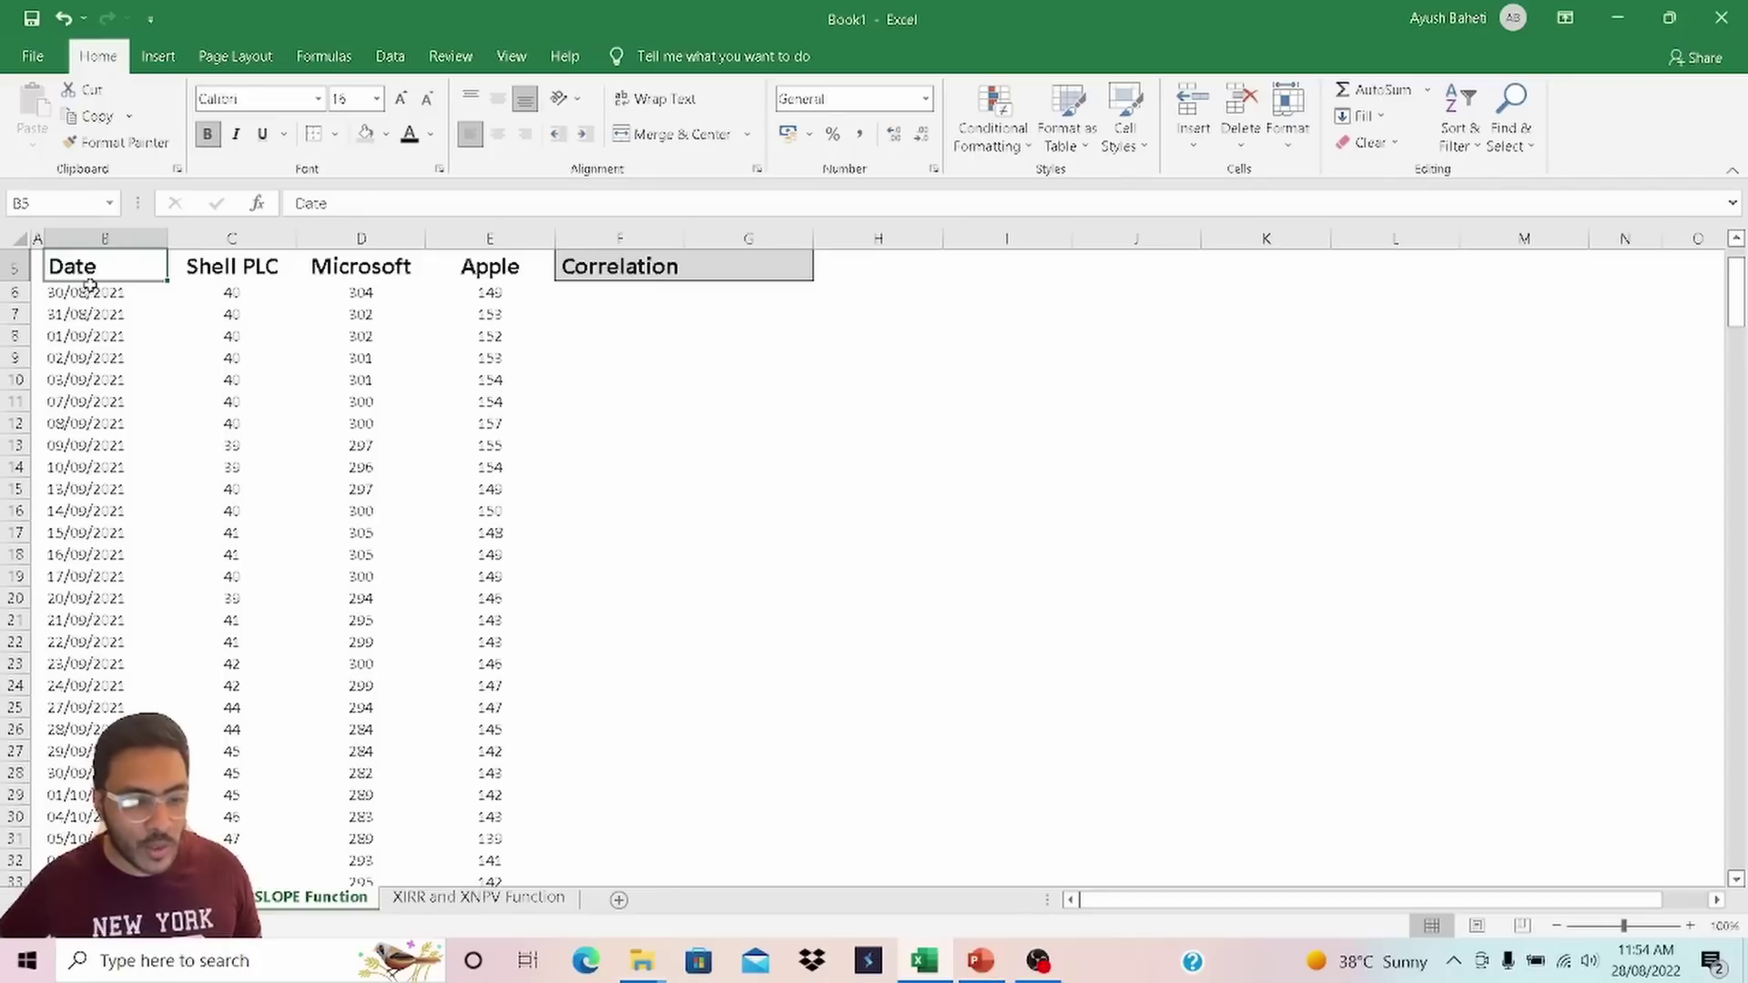
key("ctrl+Down")
key("ctrl+Up")
key("Right")
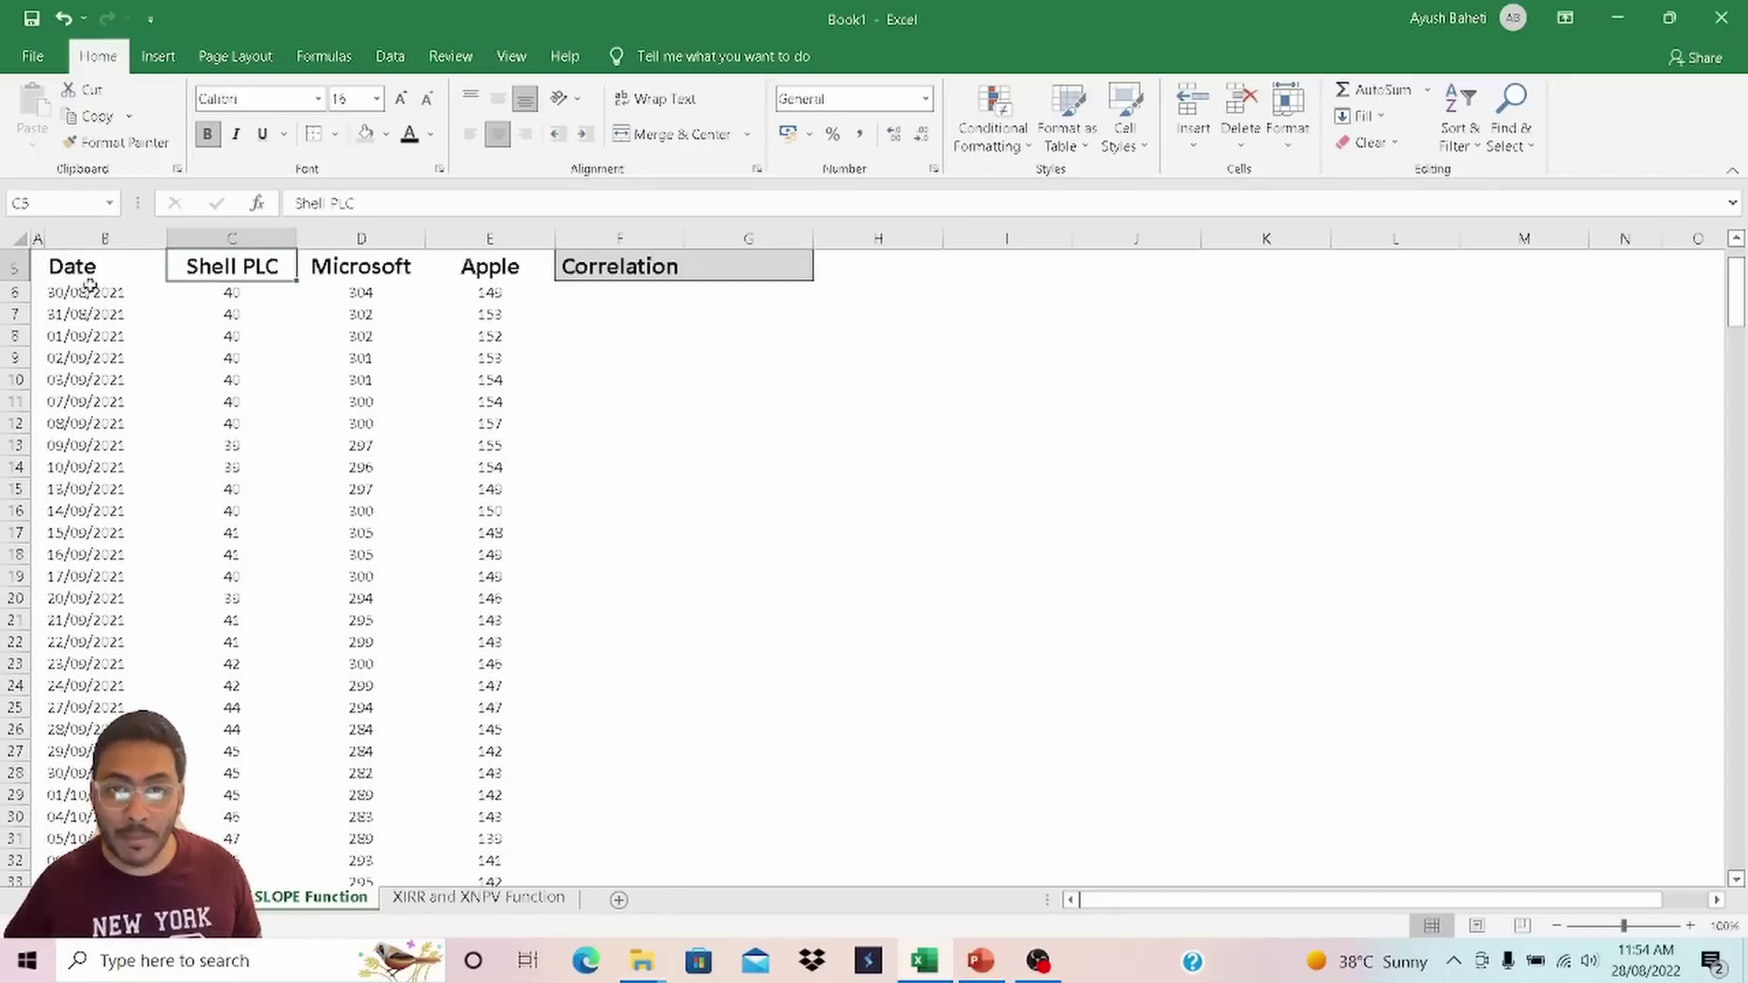
key("Down")
key("ctrl+Down")
key("ctrl+Up")
Check the Microsoft and Apple price columns, then select G5 beside Correlation.
key("Right")
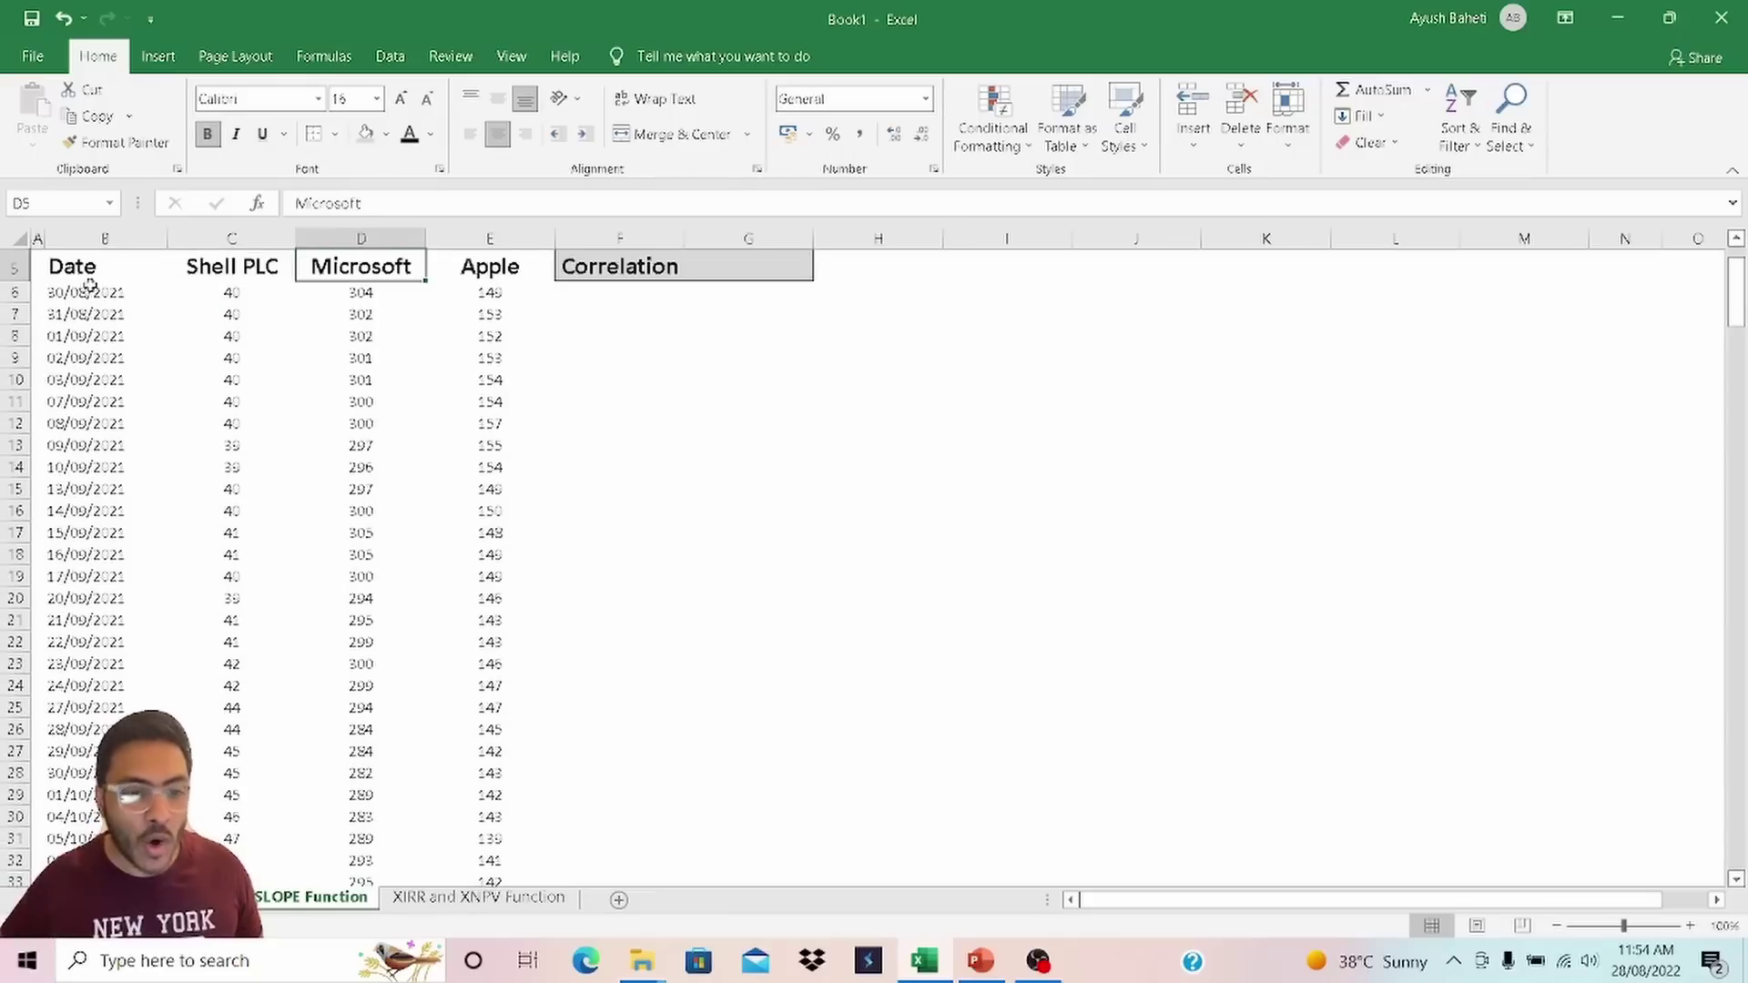
key("Down")
key("ctrl+Down")
key("ctrl+Up")
key("Right")
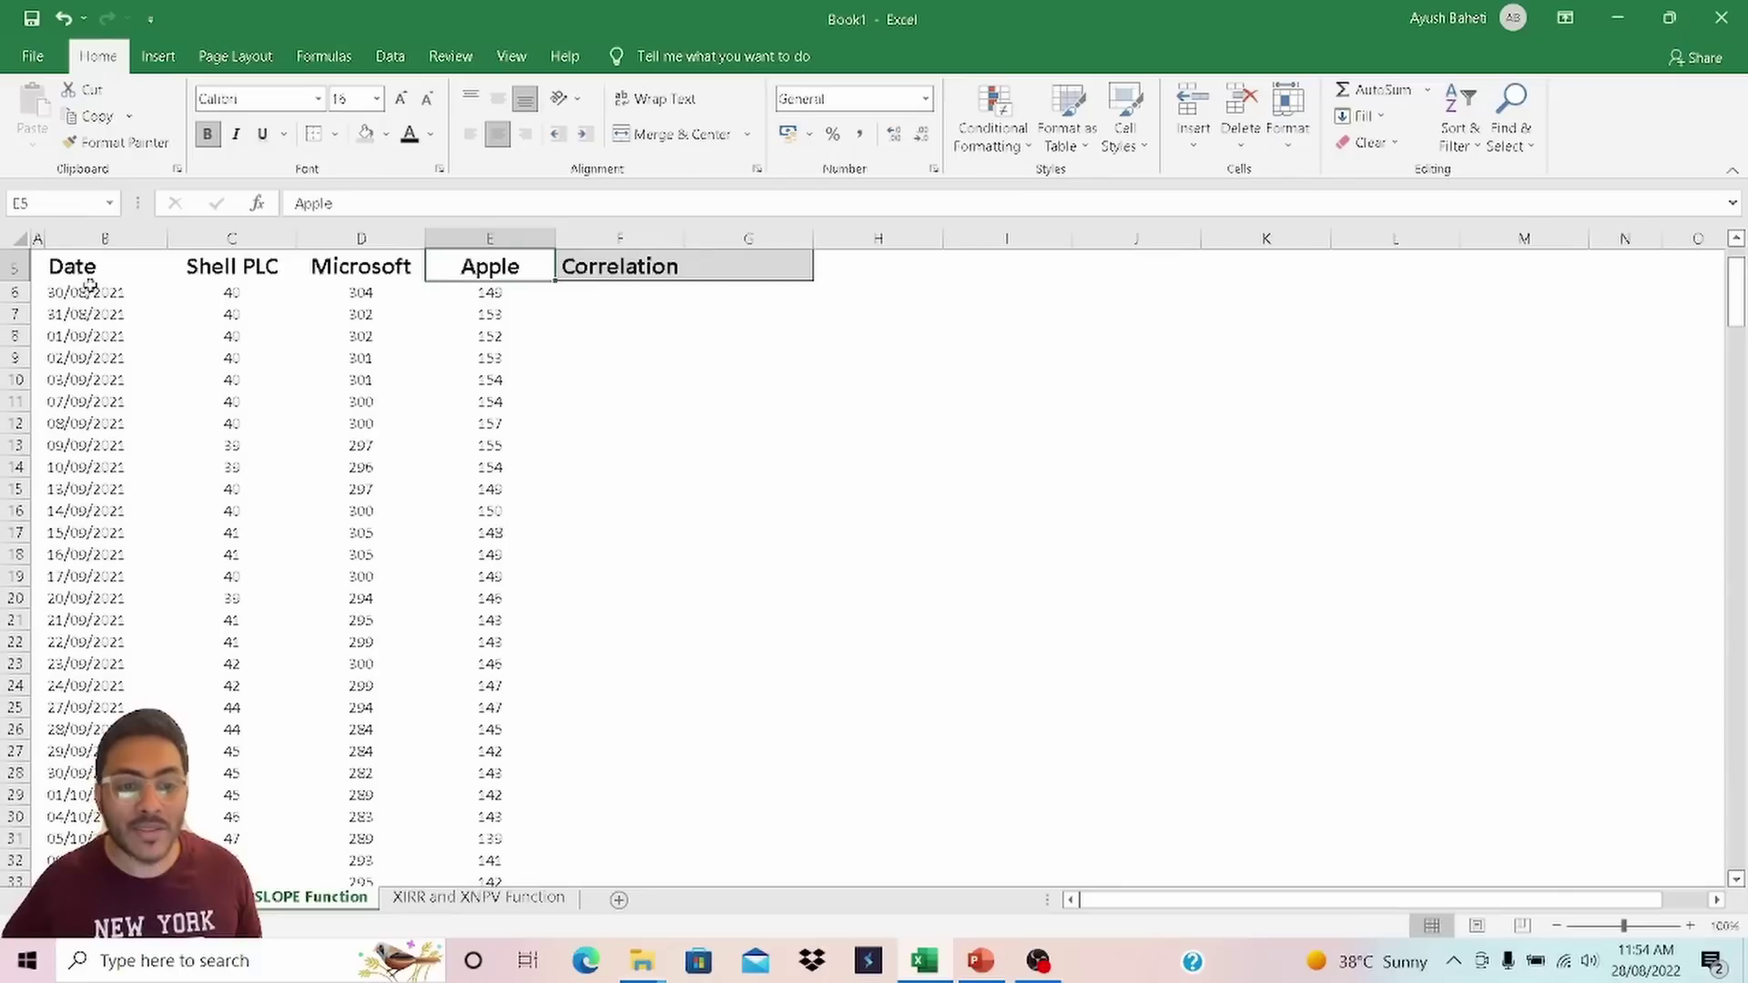
key("Down")
key("ctrl+Down")
key("ctrl+Up")
key("Up")
key("Down")
key("Right")
key("Right")
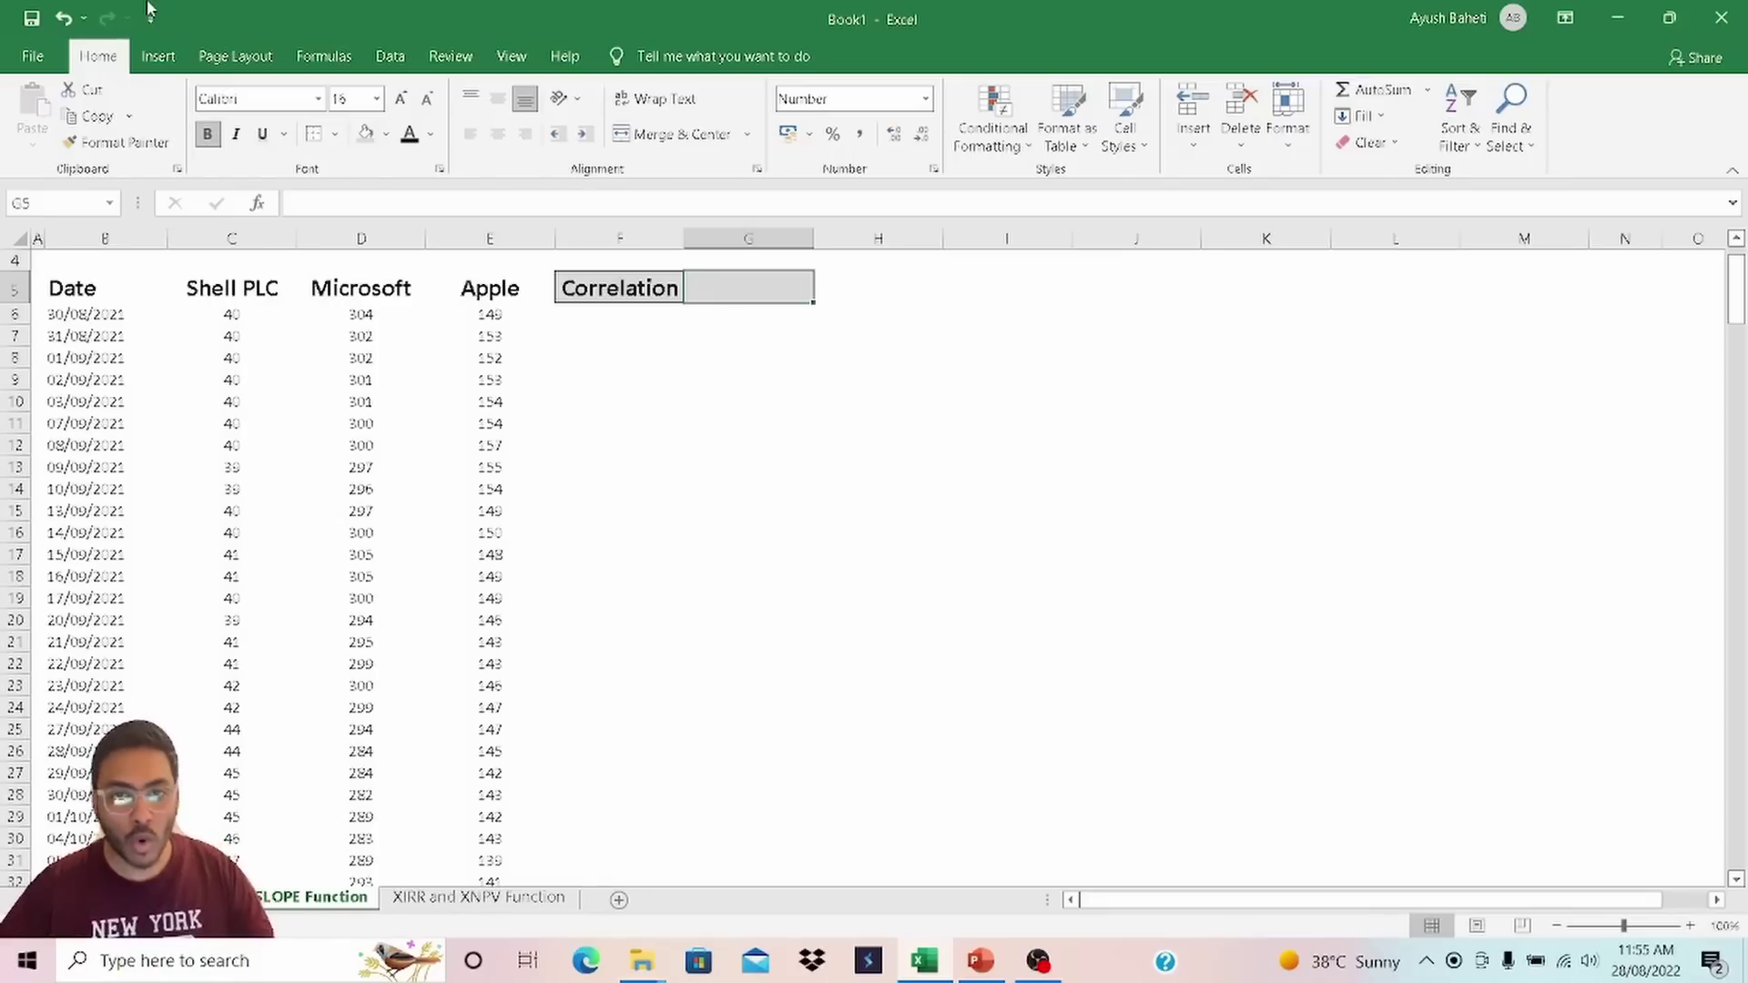
Build =SLOPE(C6:C256,D6:D256) in G5 for Shell PLC against Microsoft prices.
type("=slope")
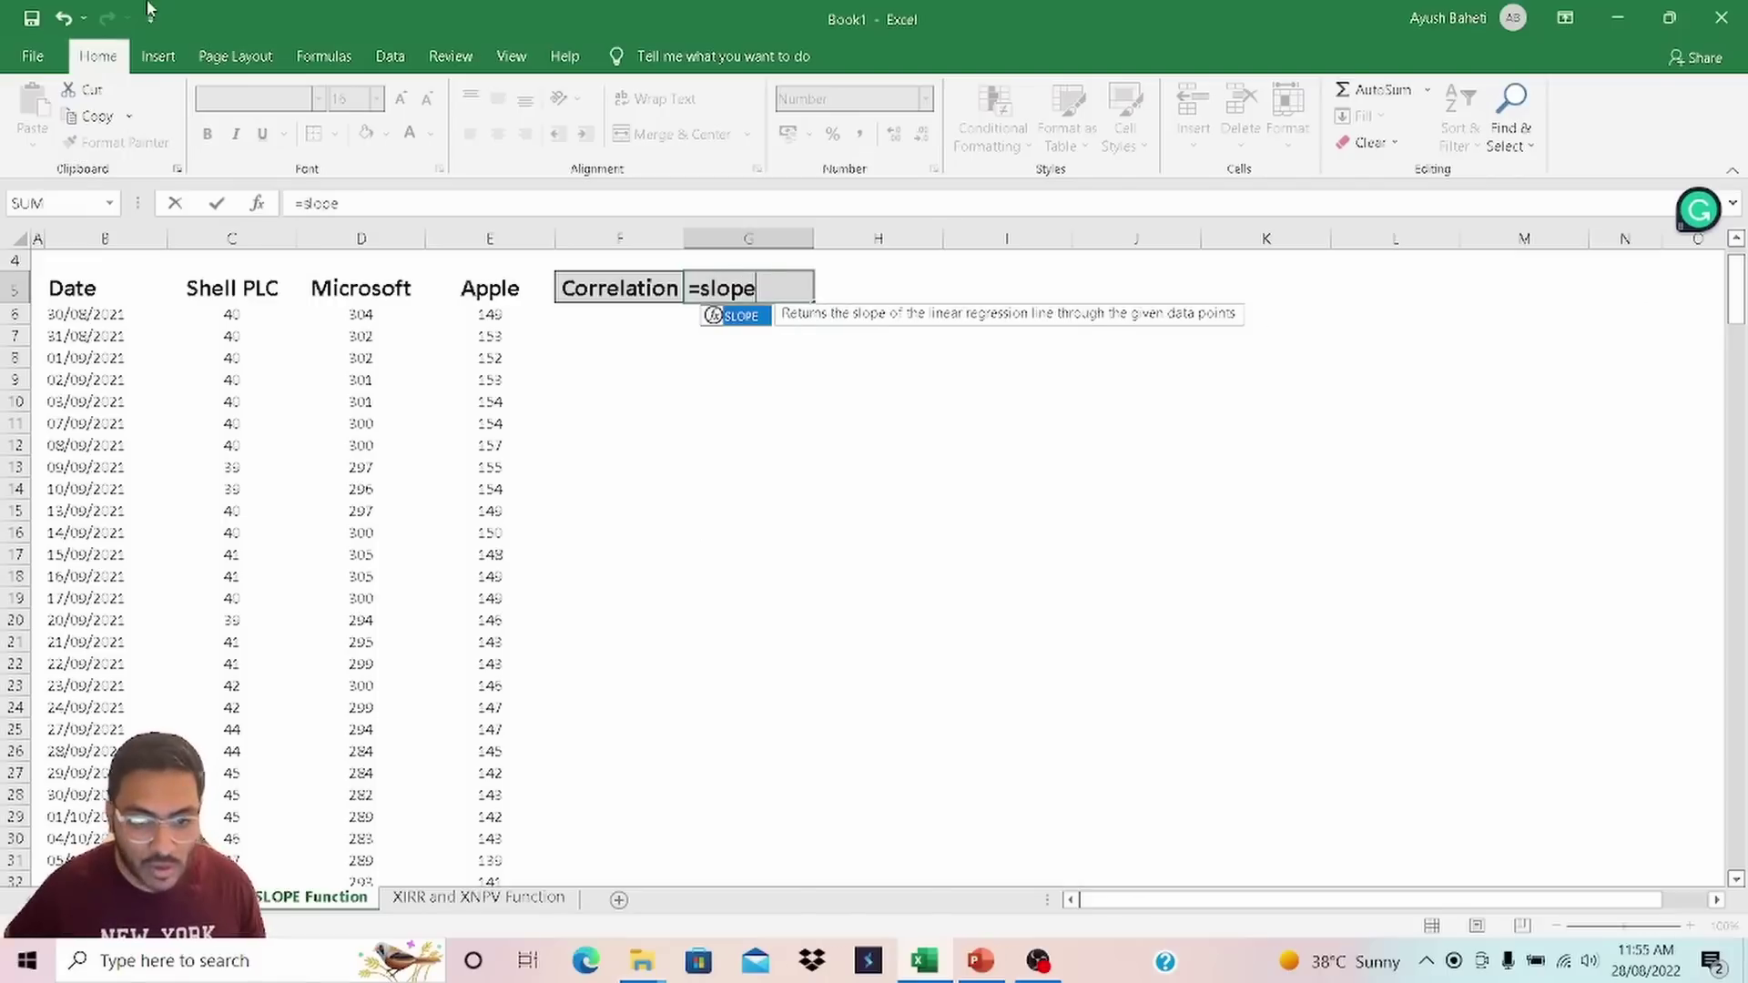
key("Tab")
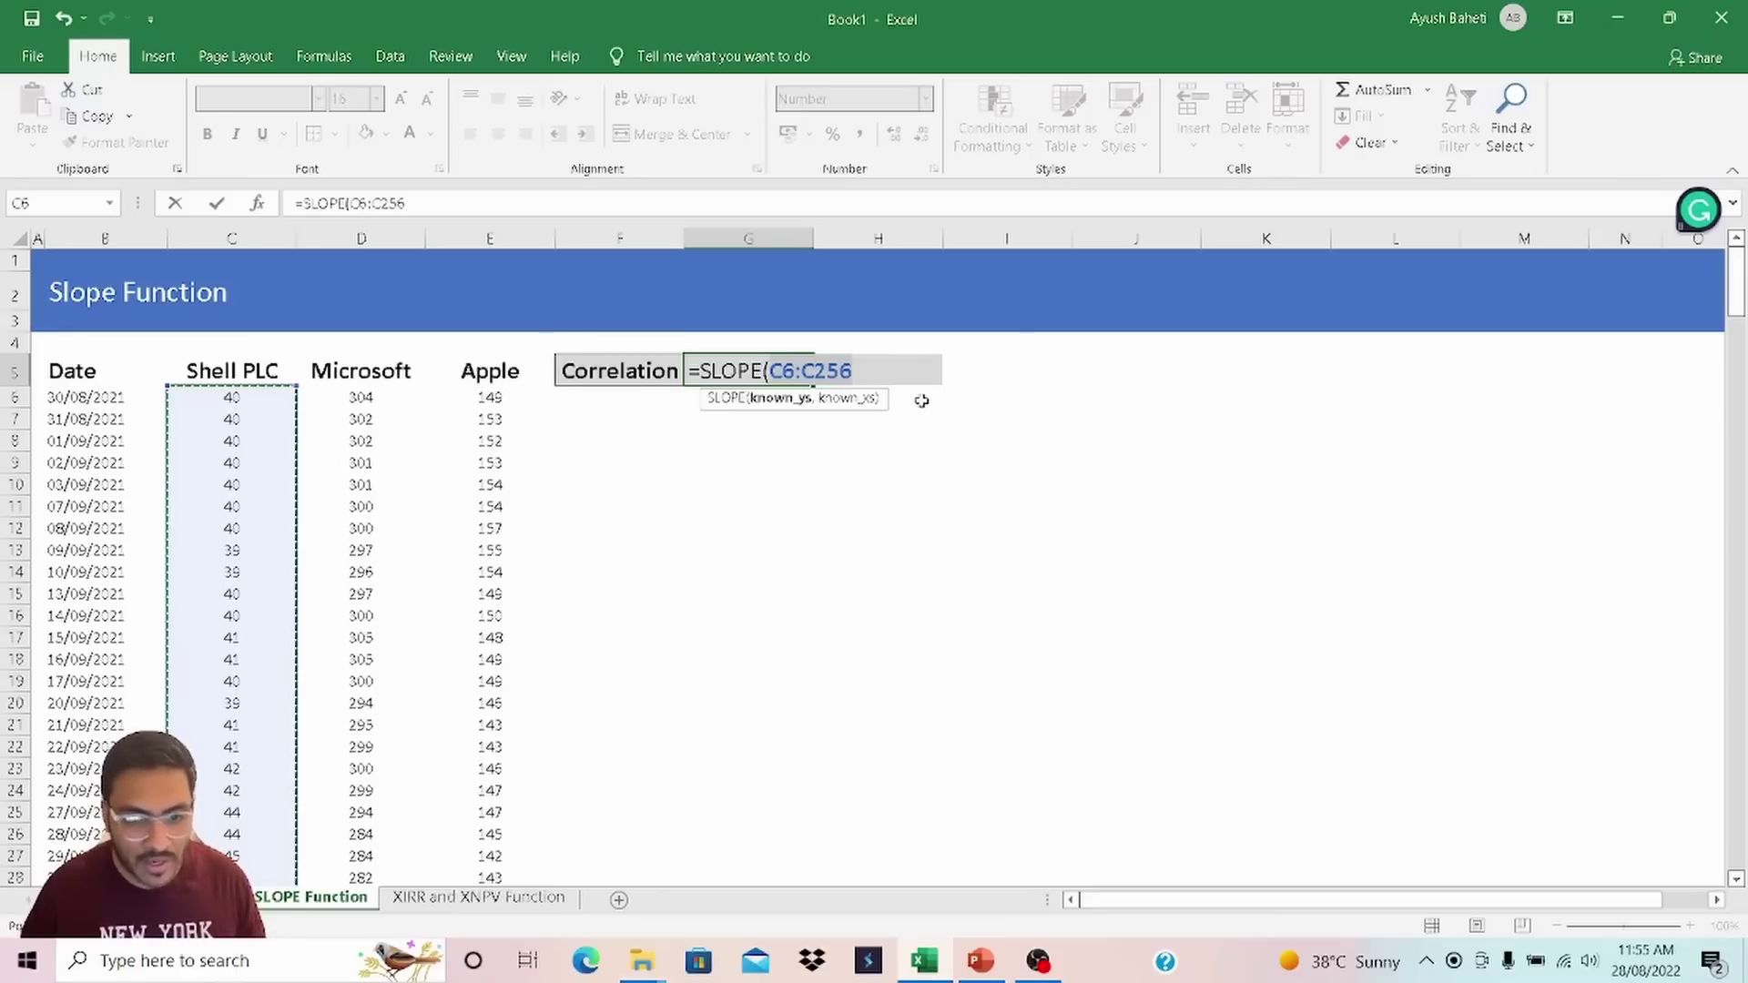
type(",")
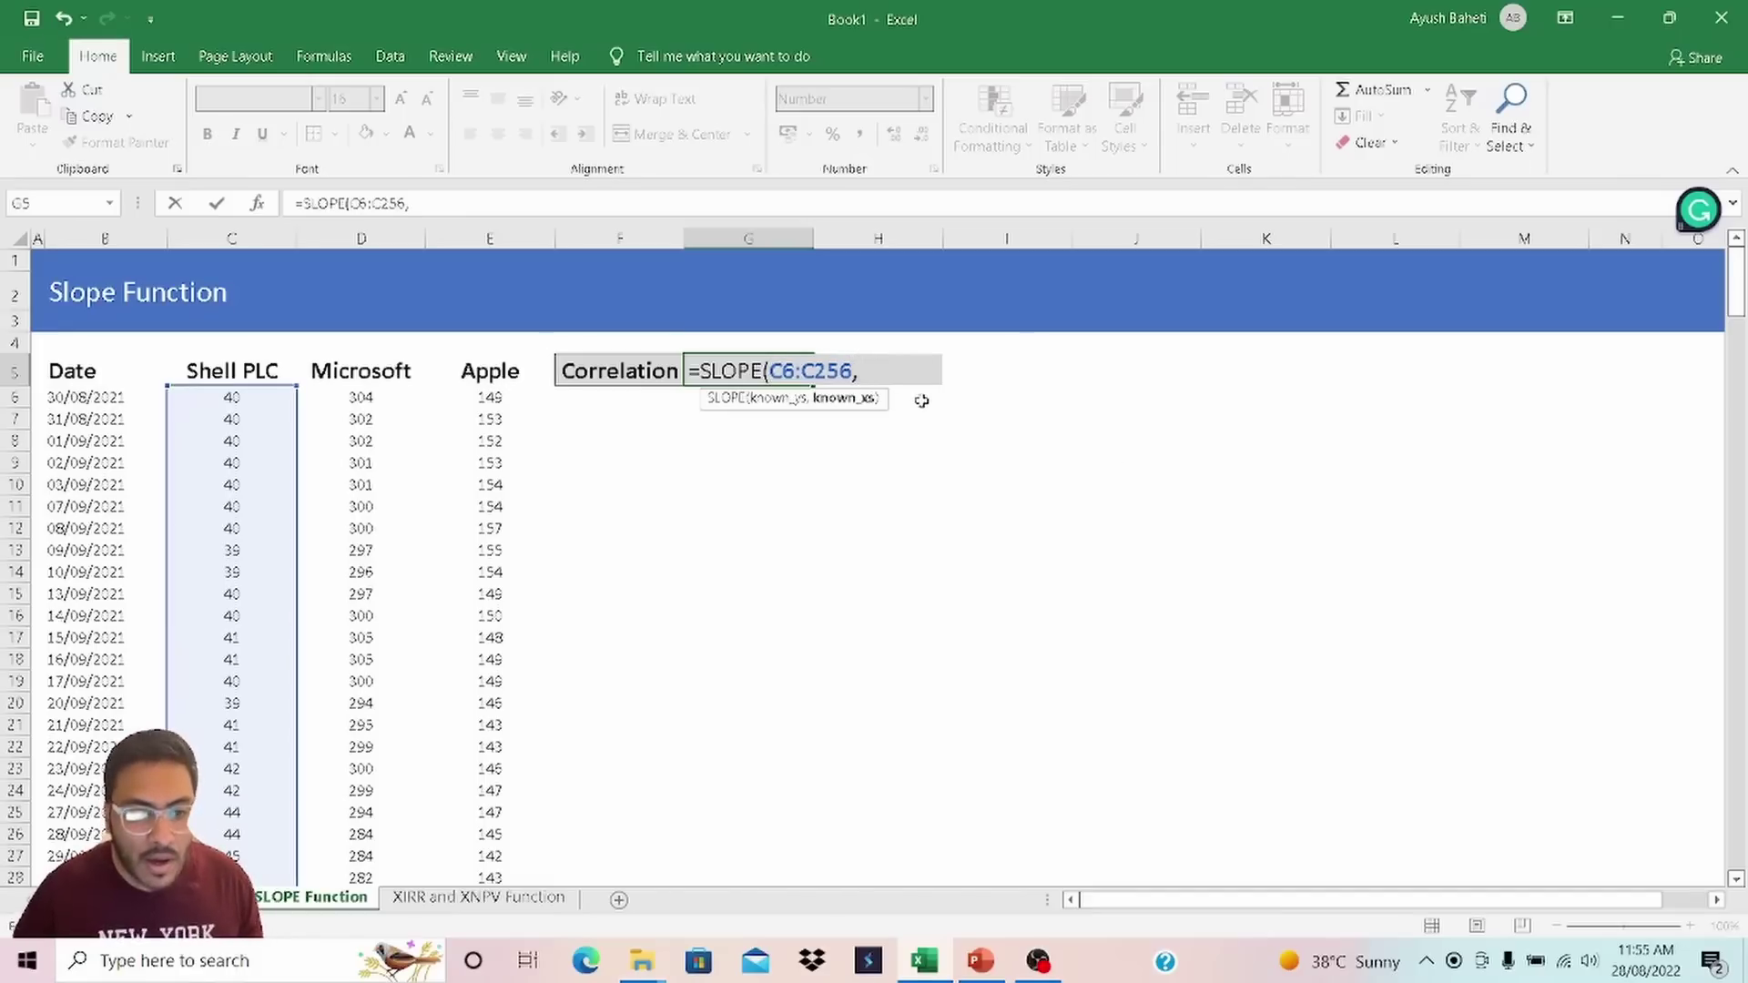
left_click(362, 398)
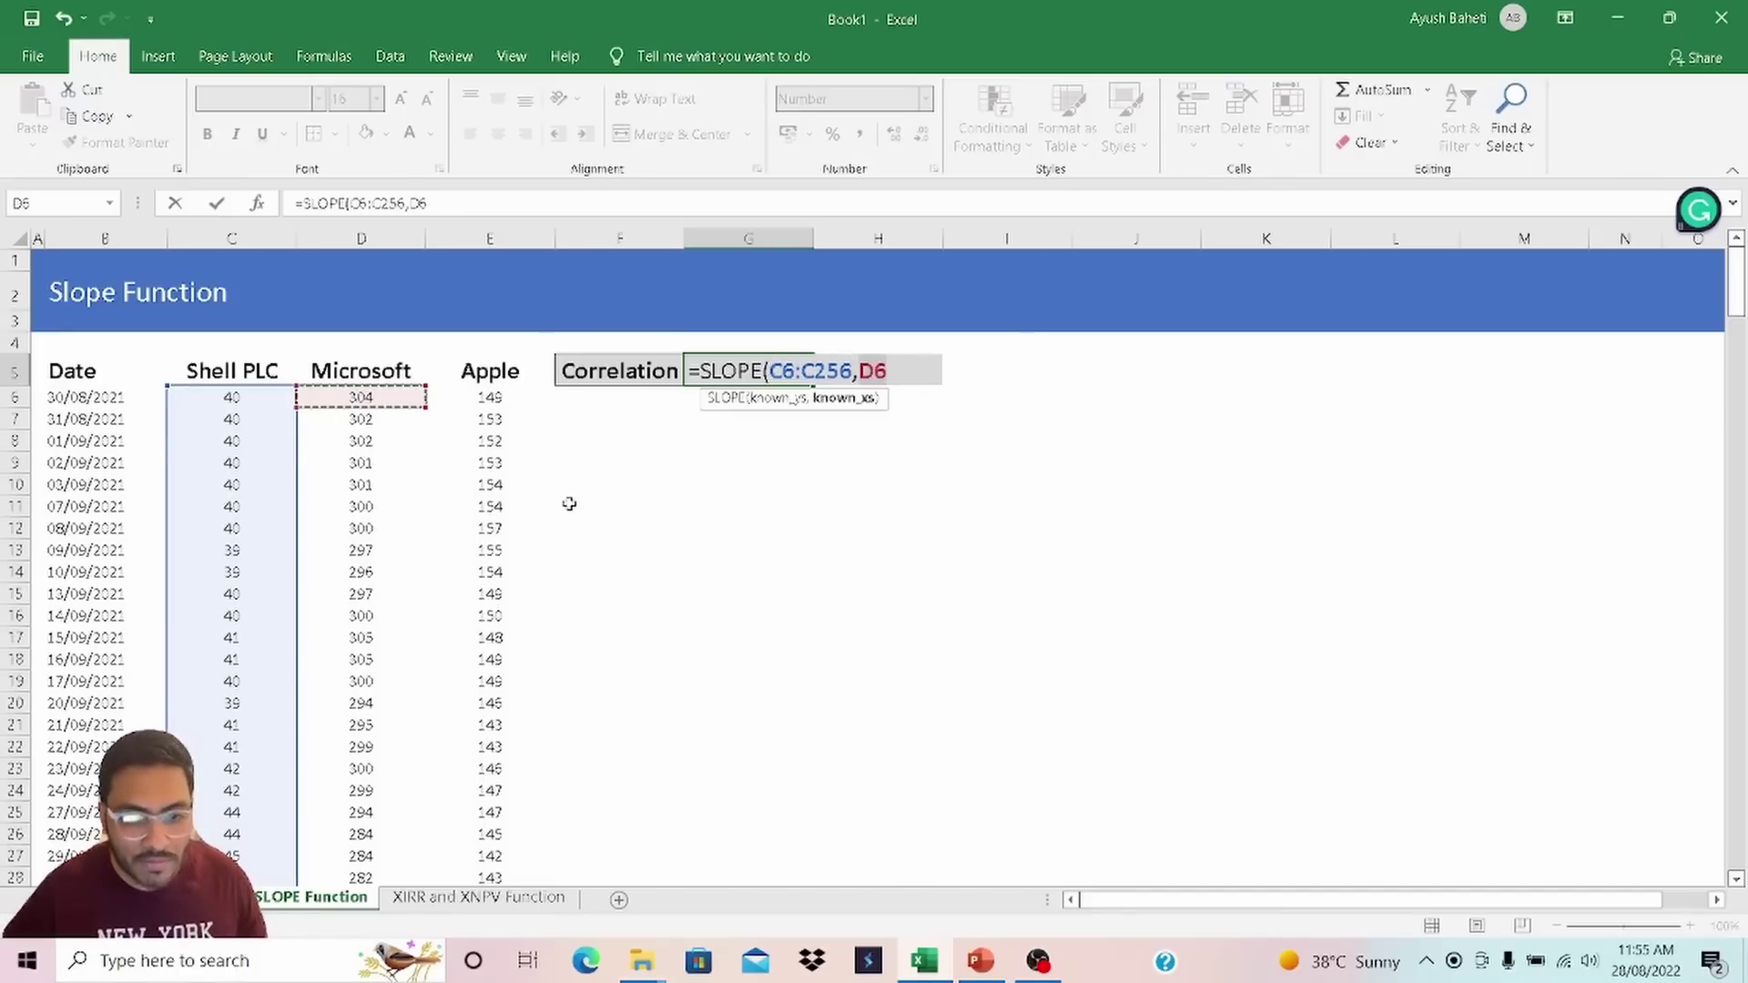
key("ctrl+shift+Down")
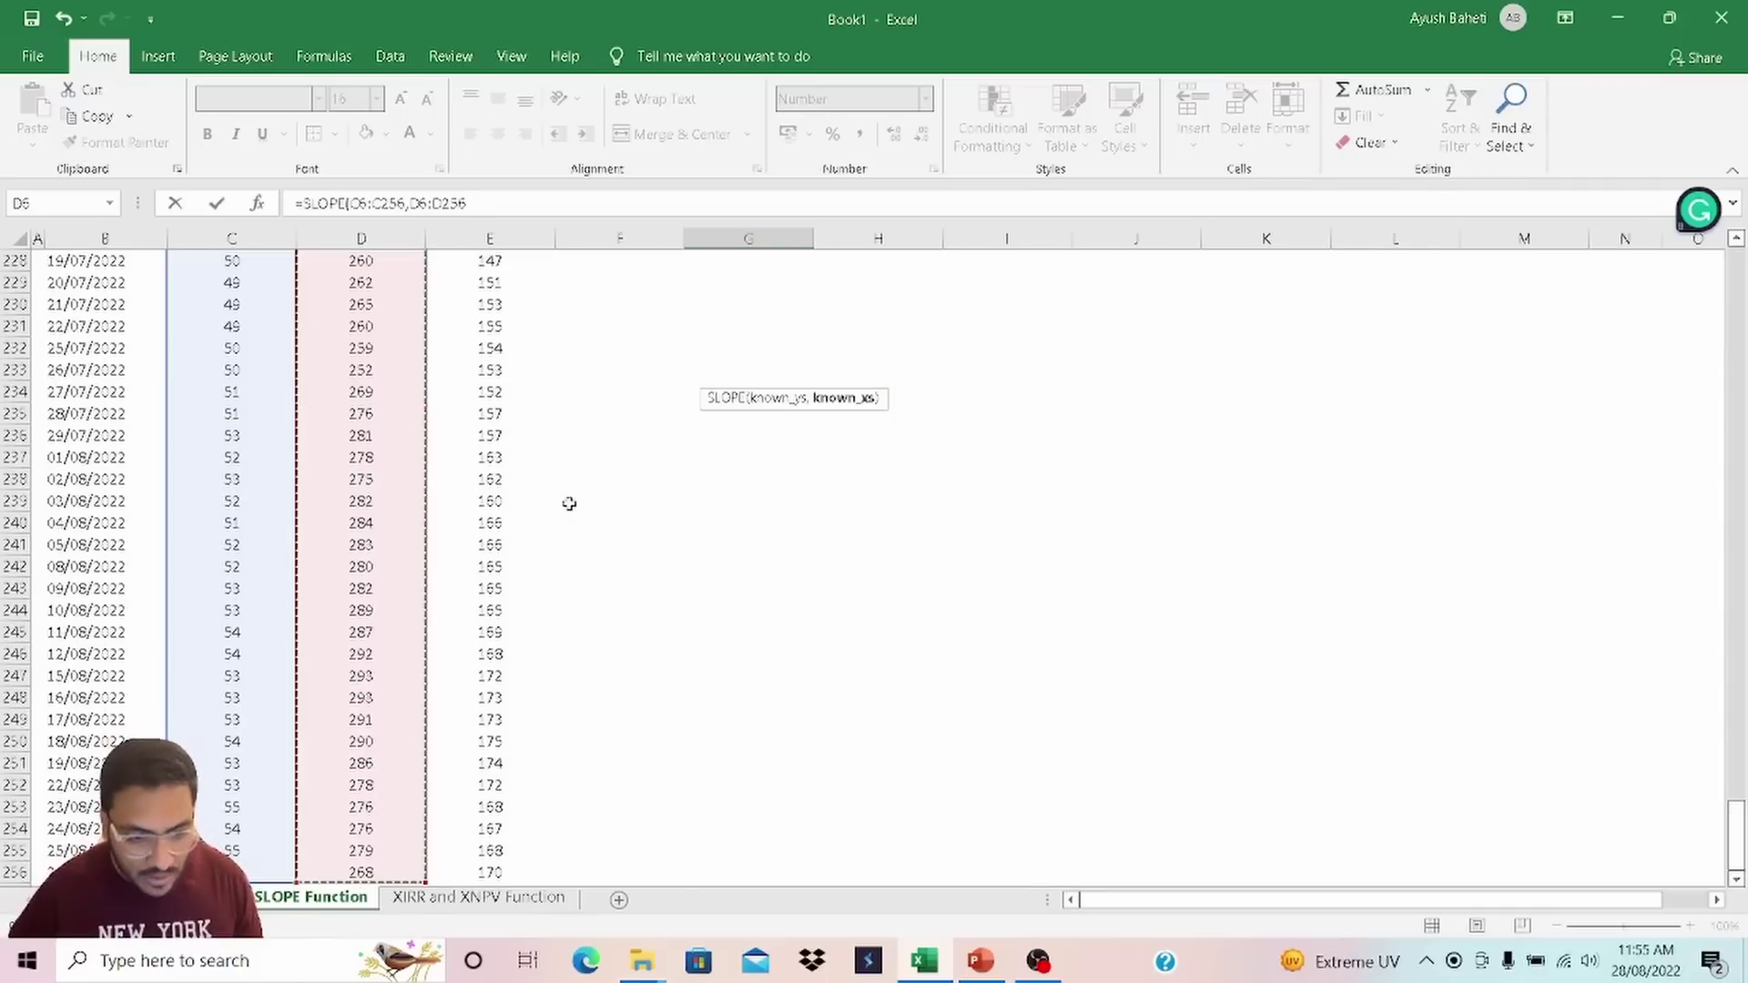
type(",")
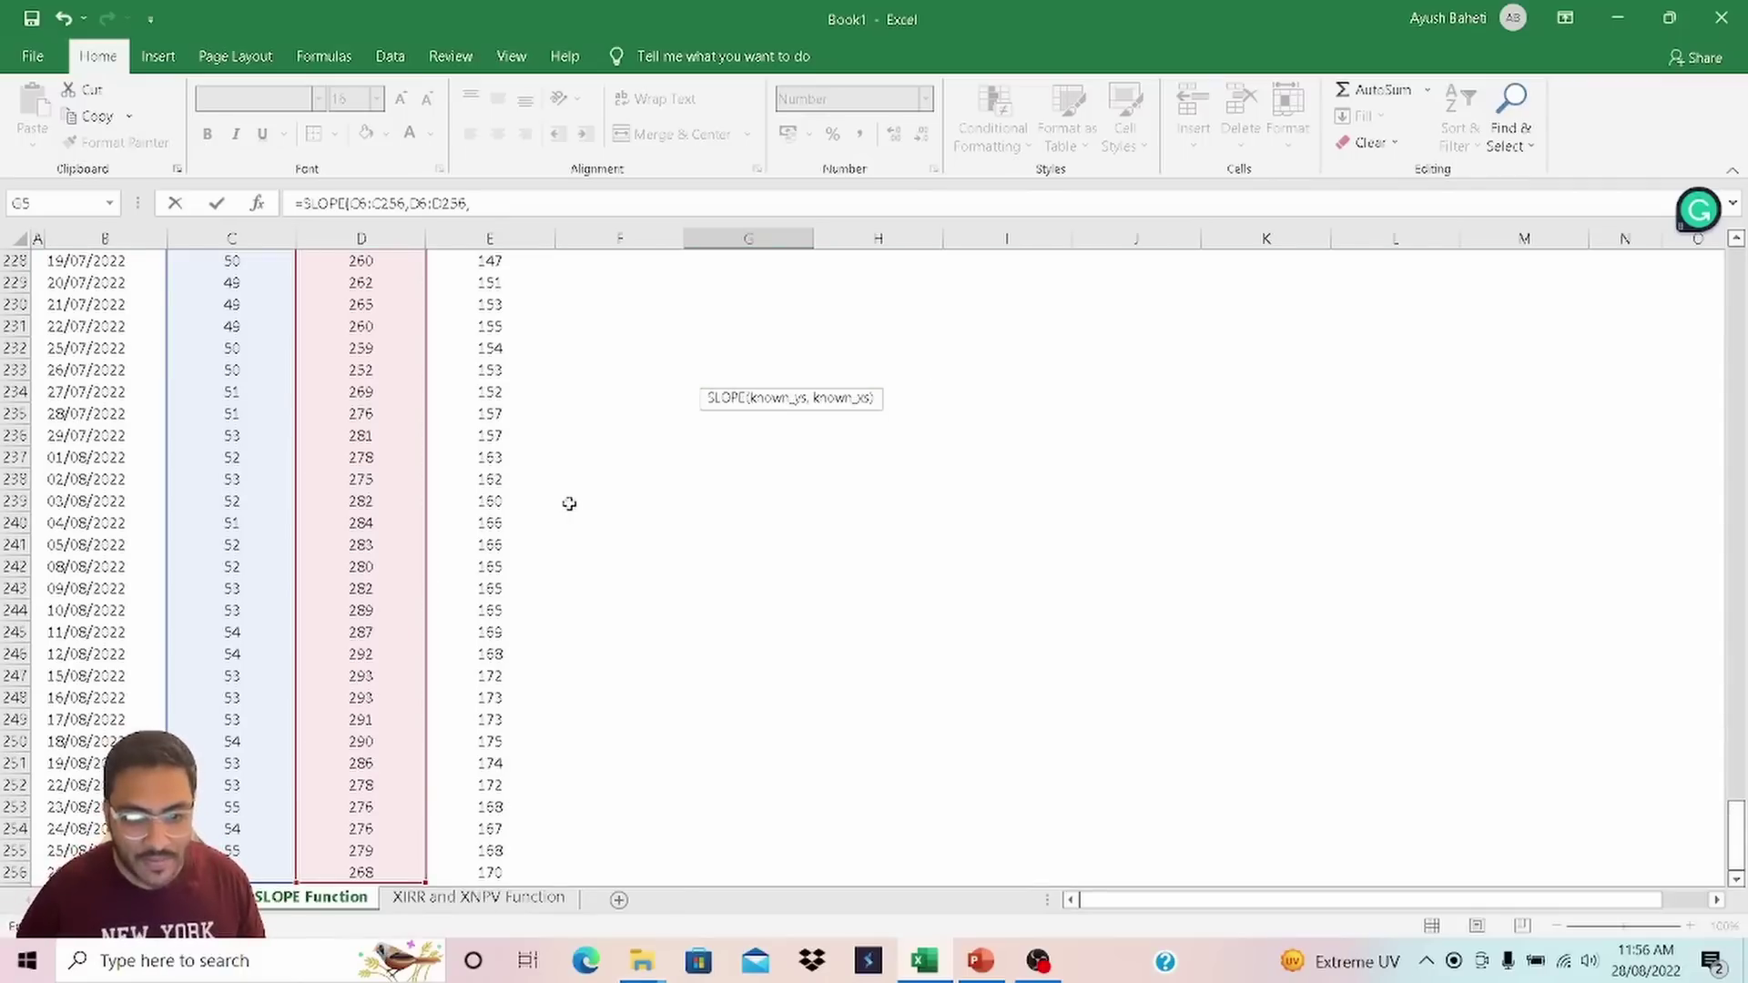
type(")")
key("ctrl+BackSpace")
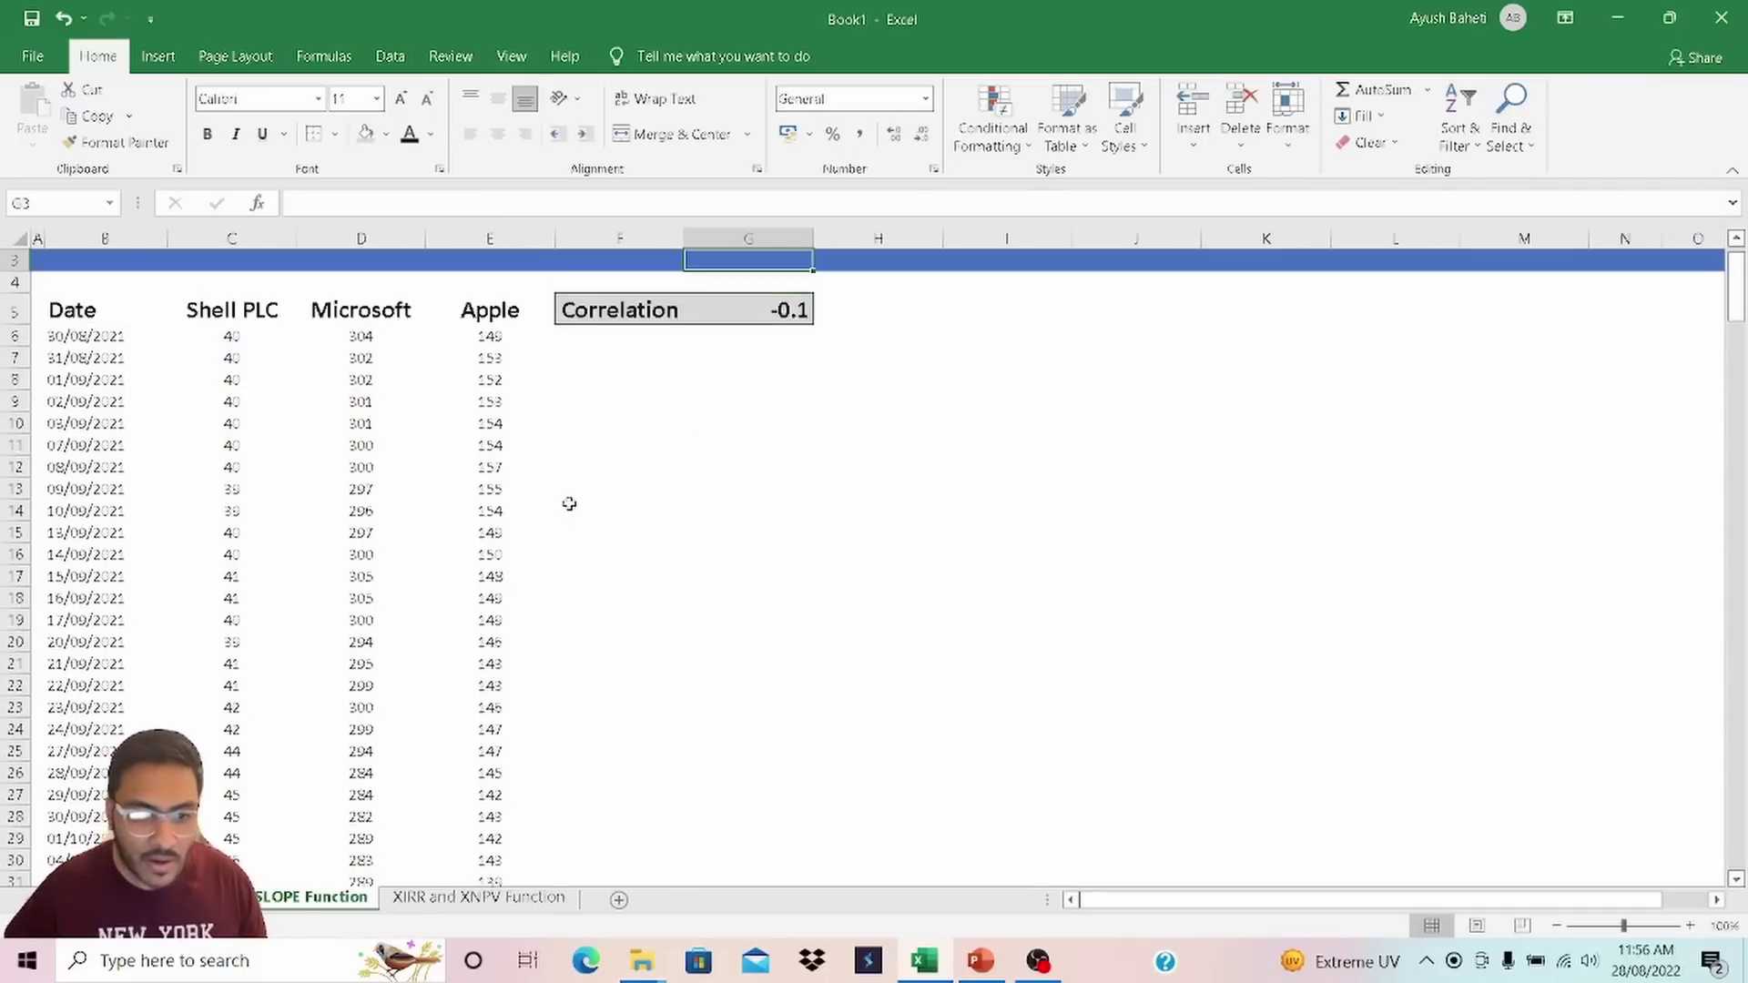
key("ctrl+Return")
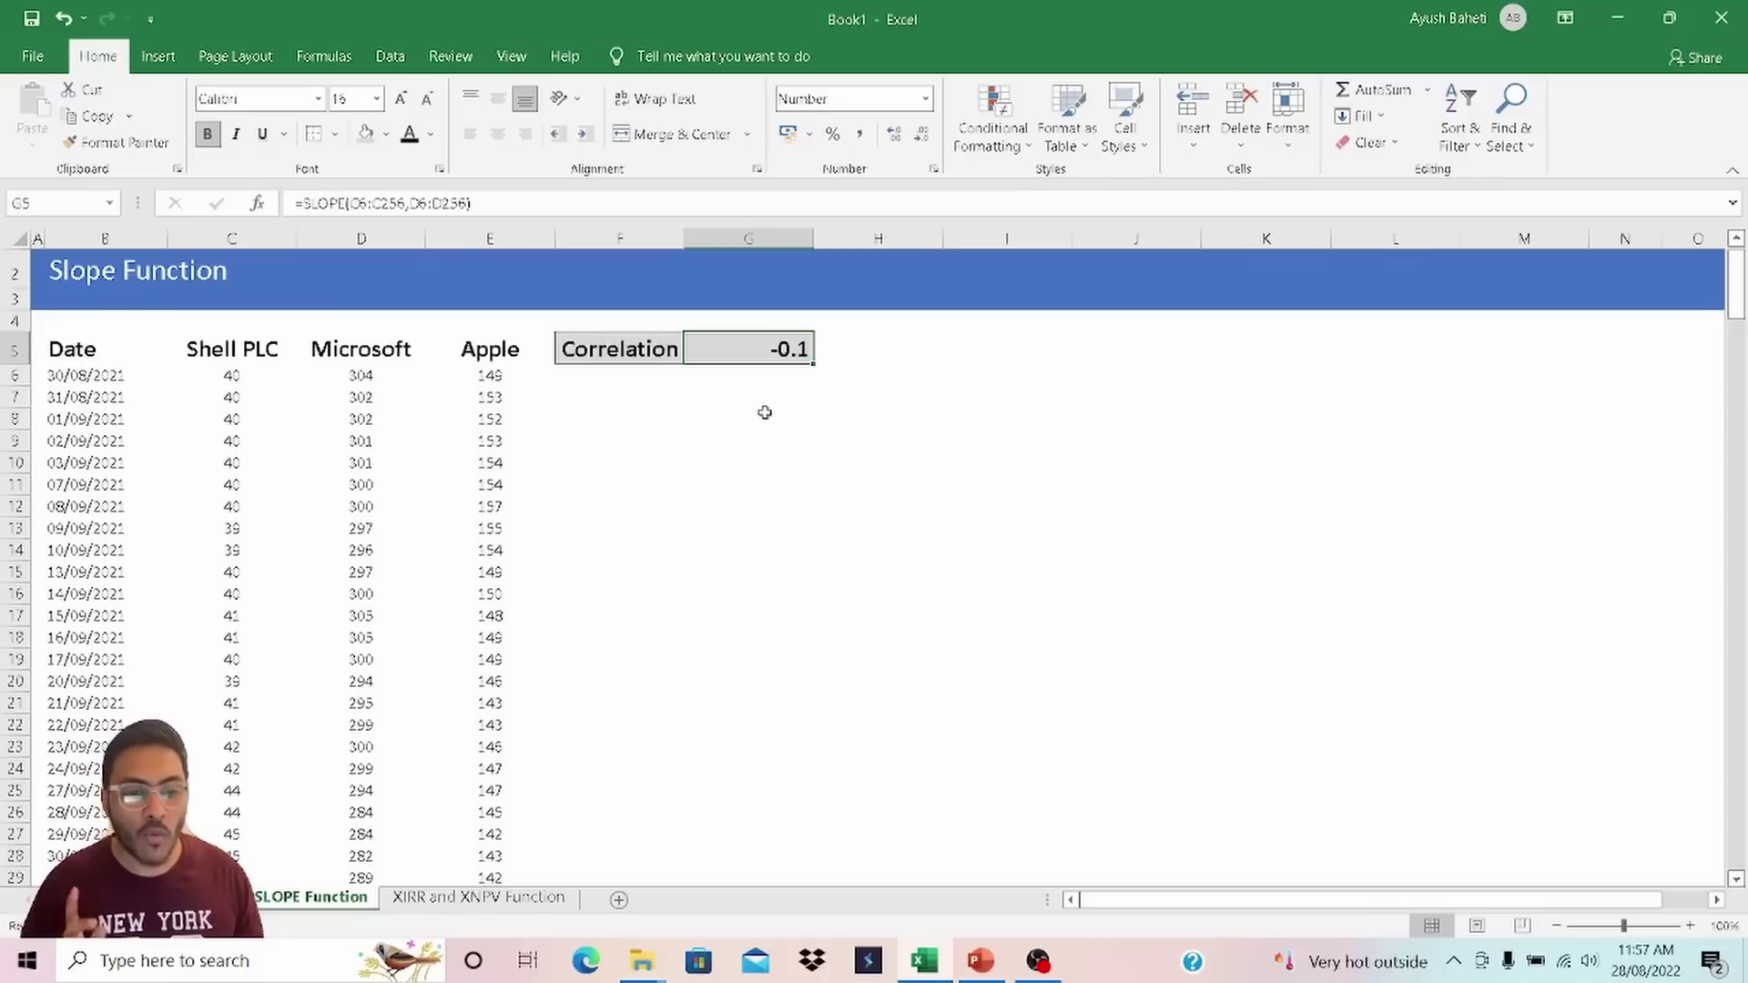
Repoint G5's SLOPE ranges to D6:D256 and E6:E256, then verify the formula.
key("F2")
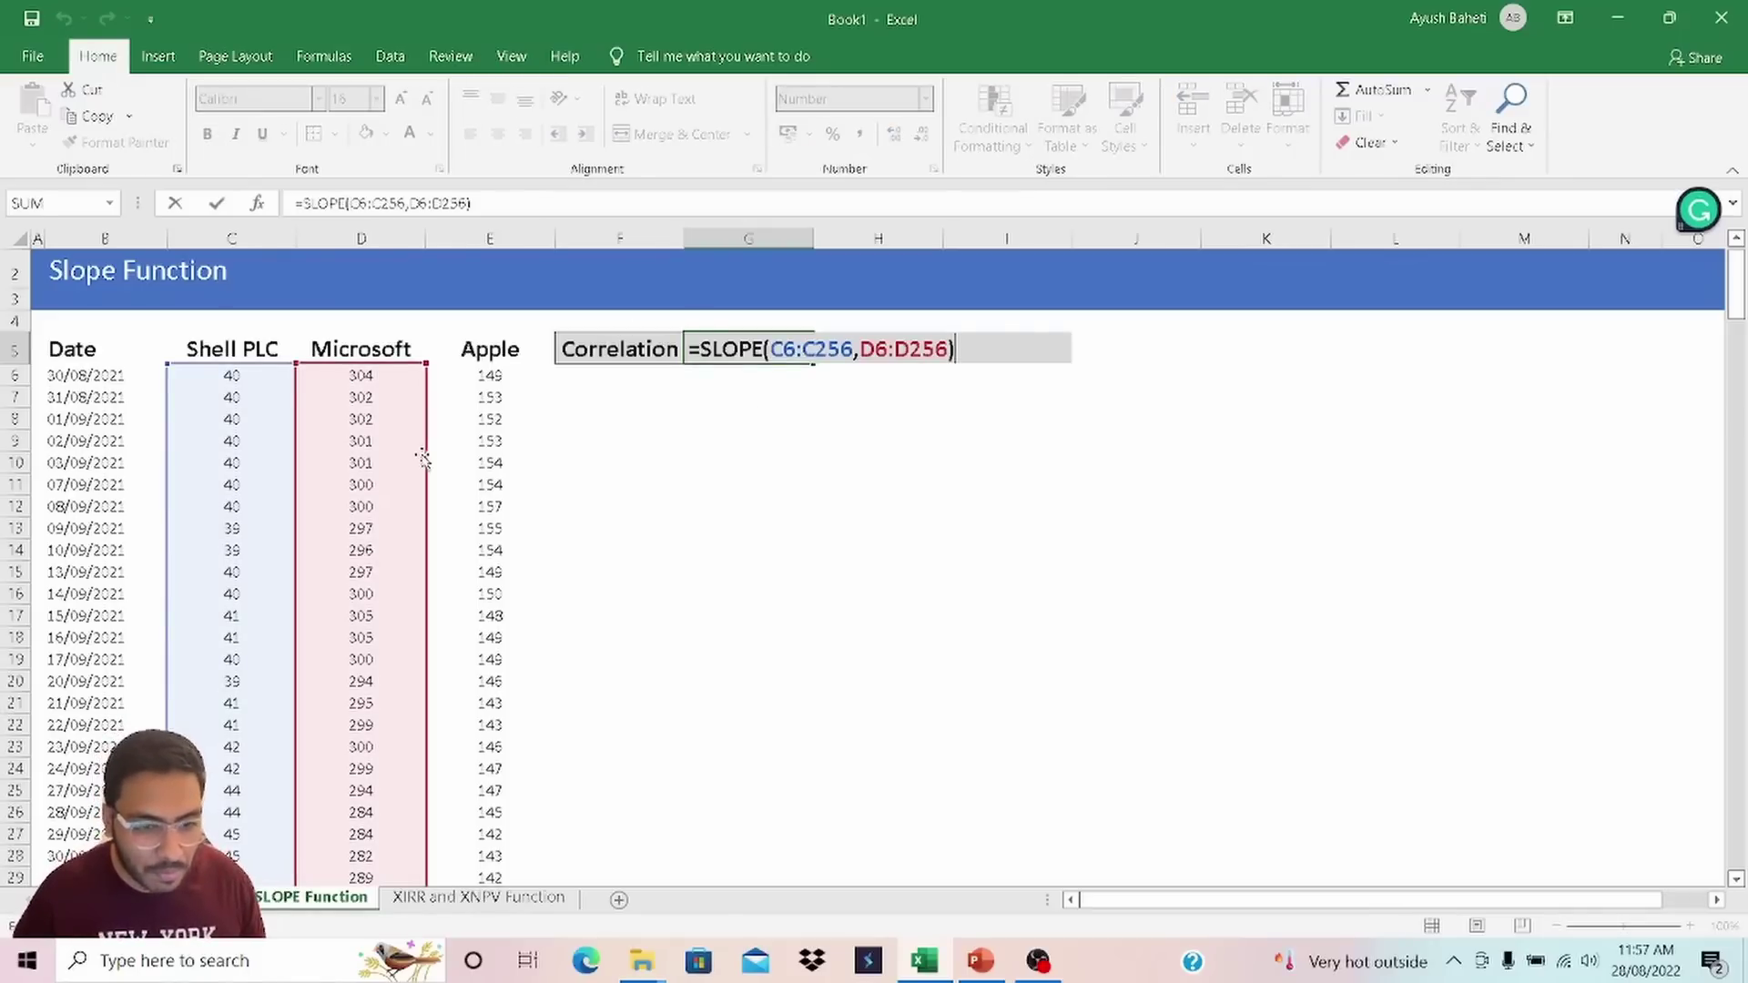
left_click_drag(424, 450, 494, 473)
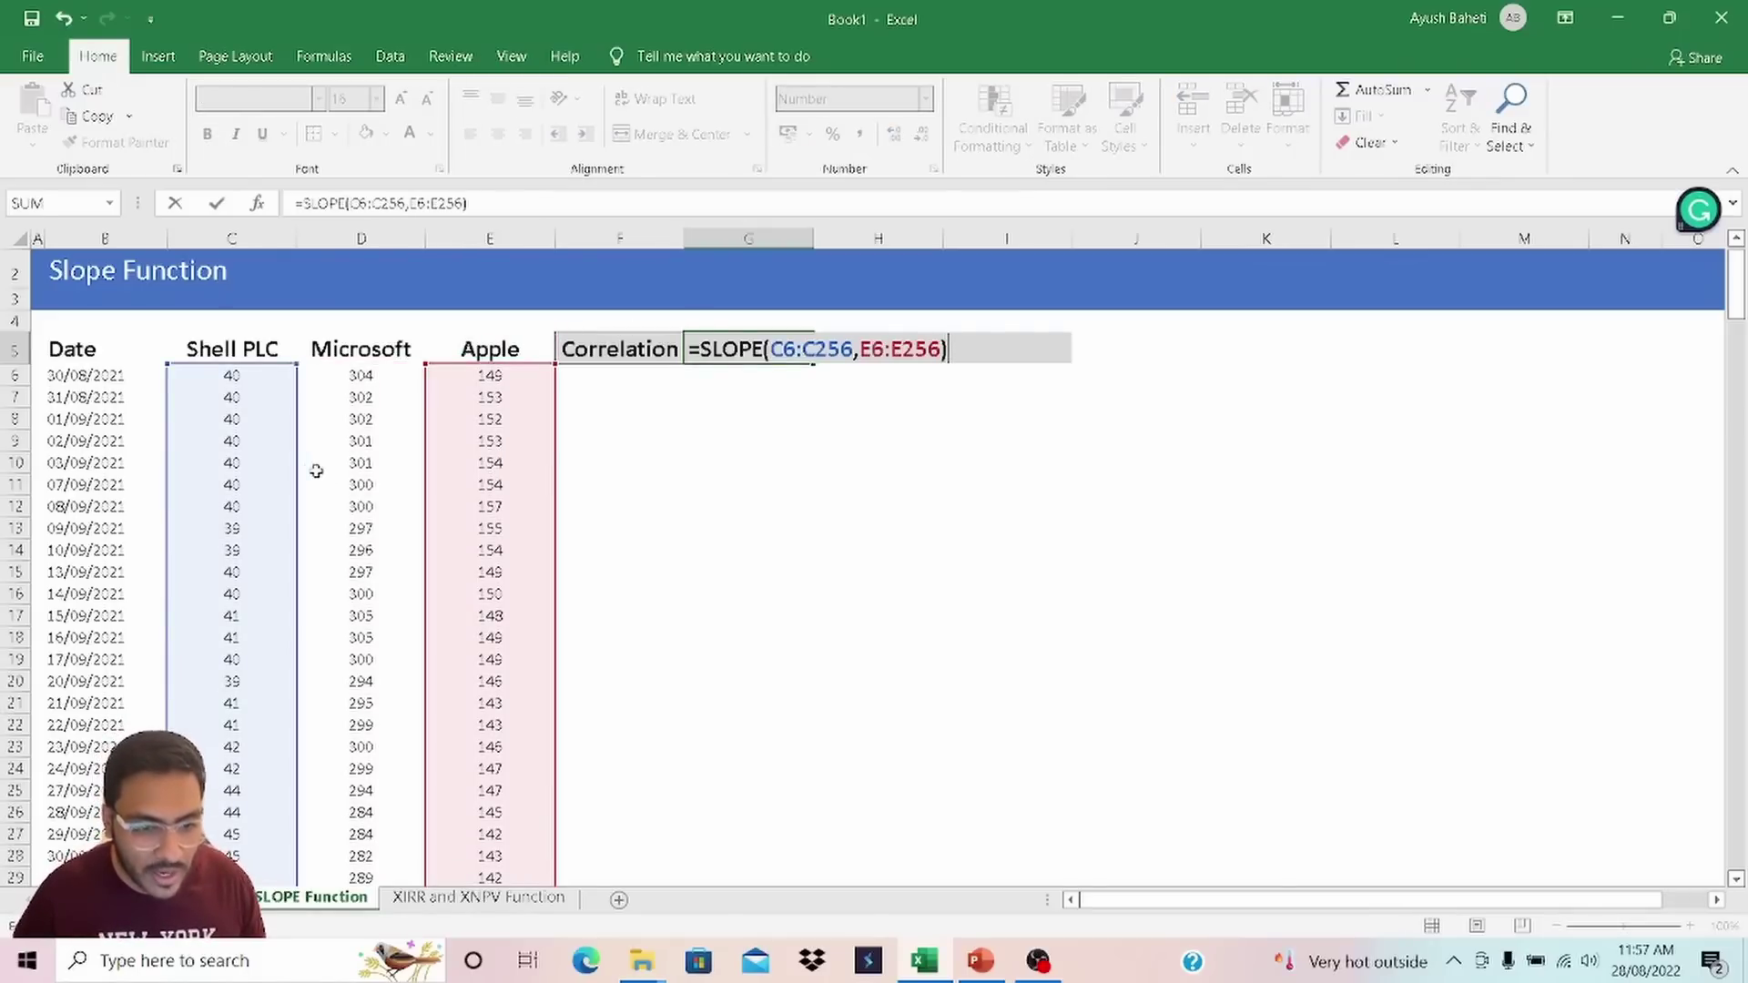
left_click_drag(298, 460, 364, 464)
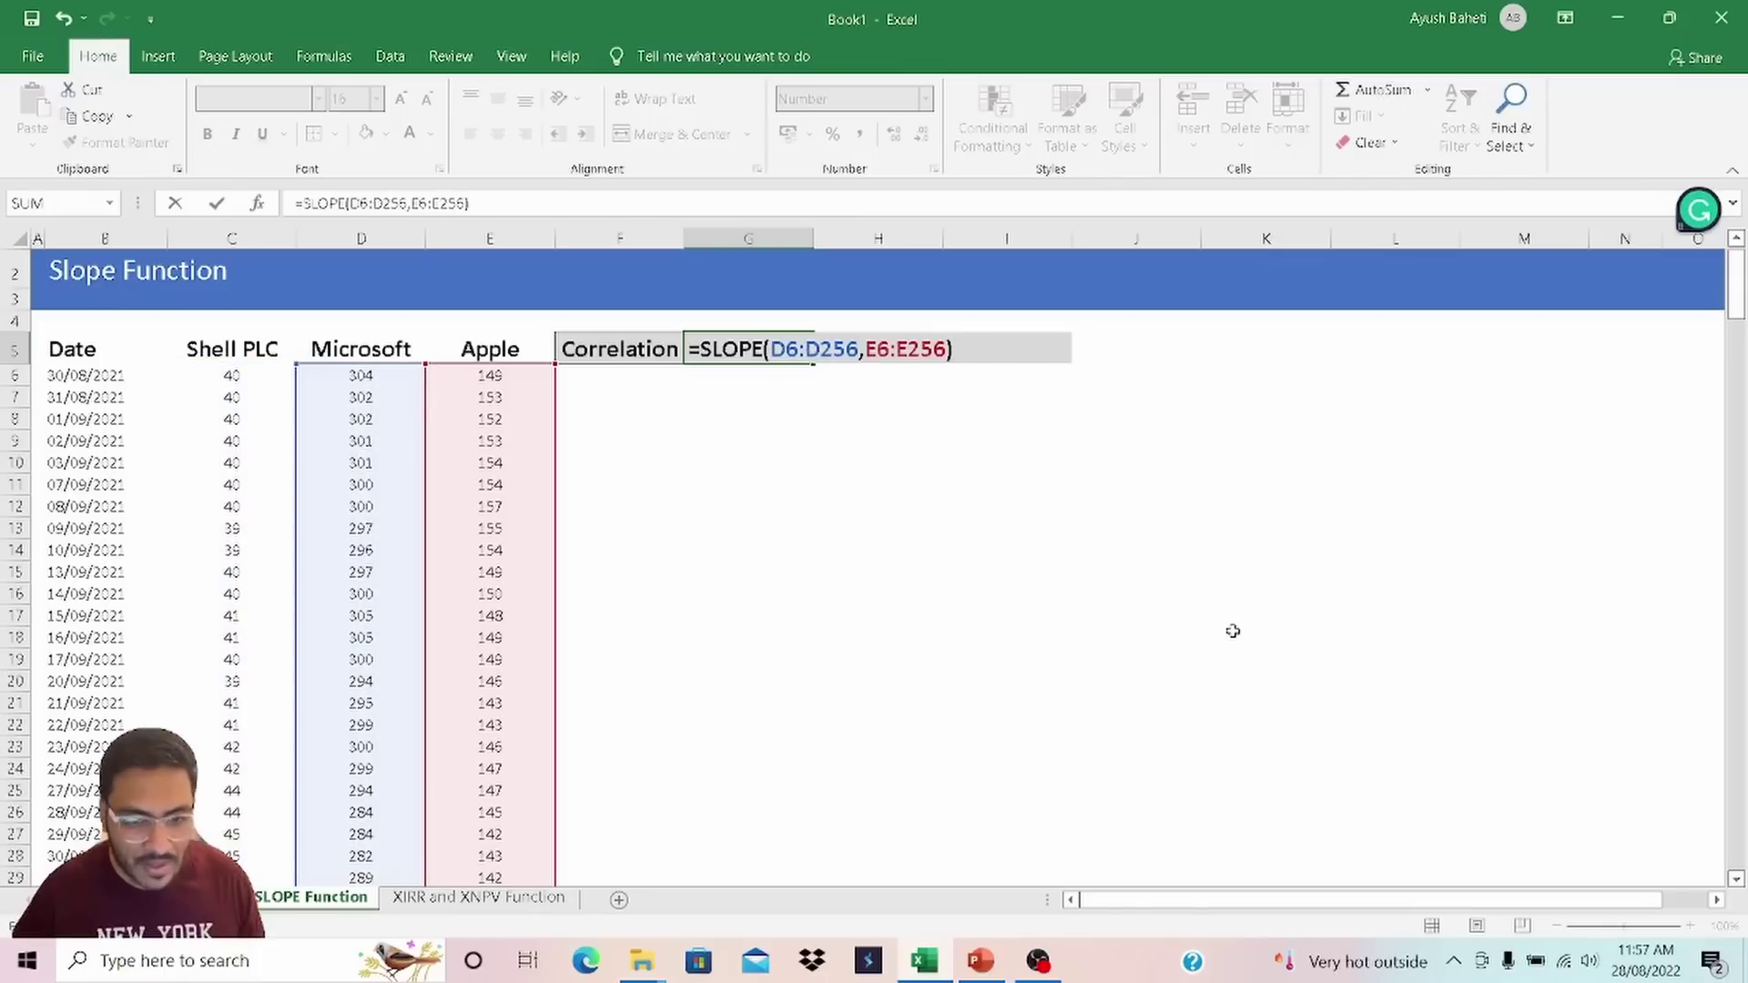
key("ctrl+Return")
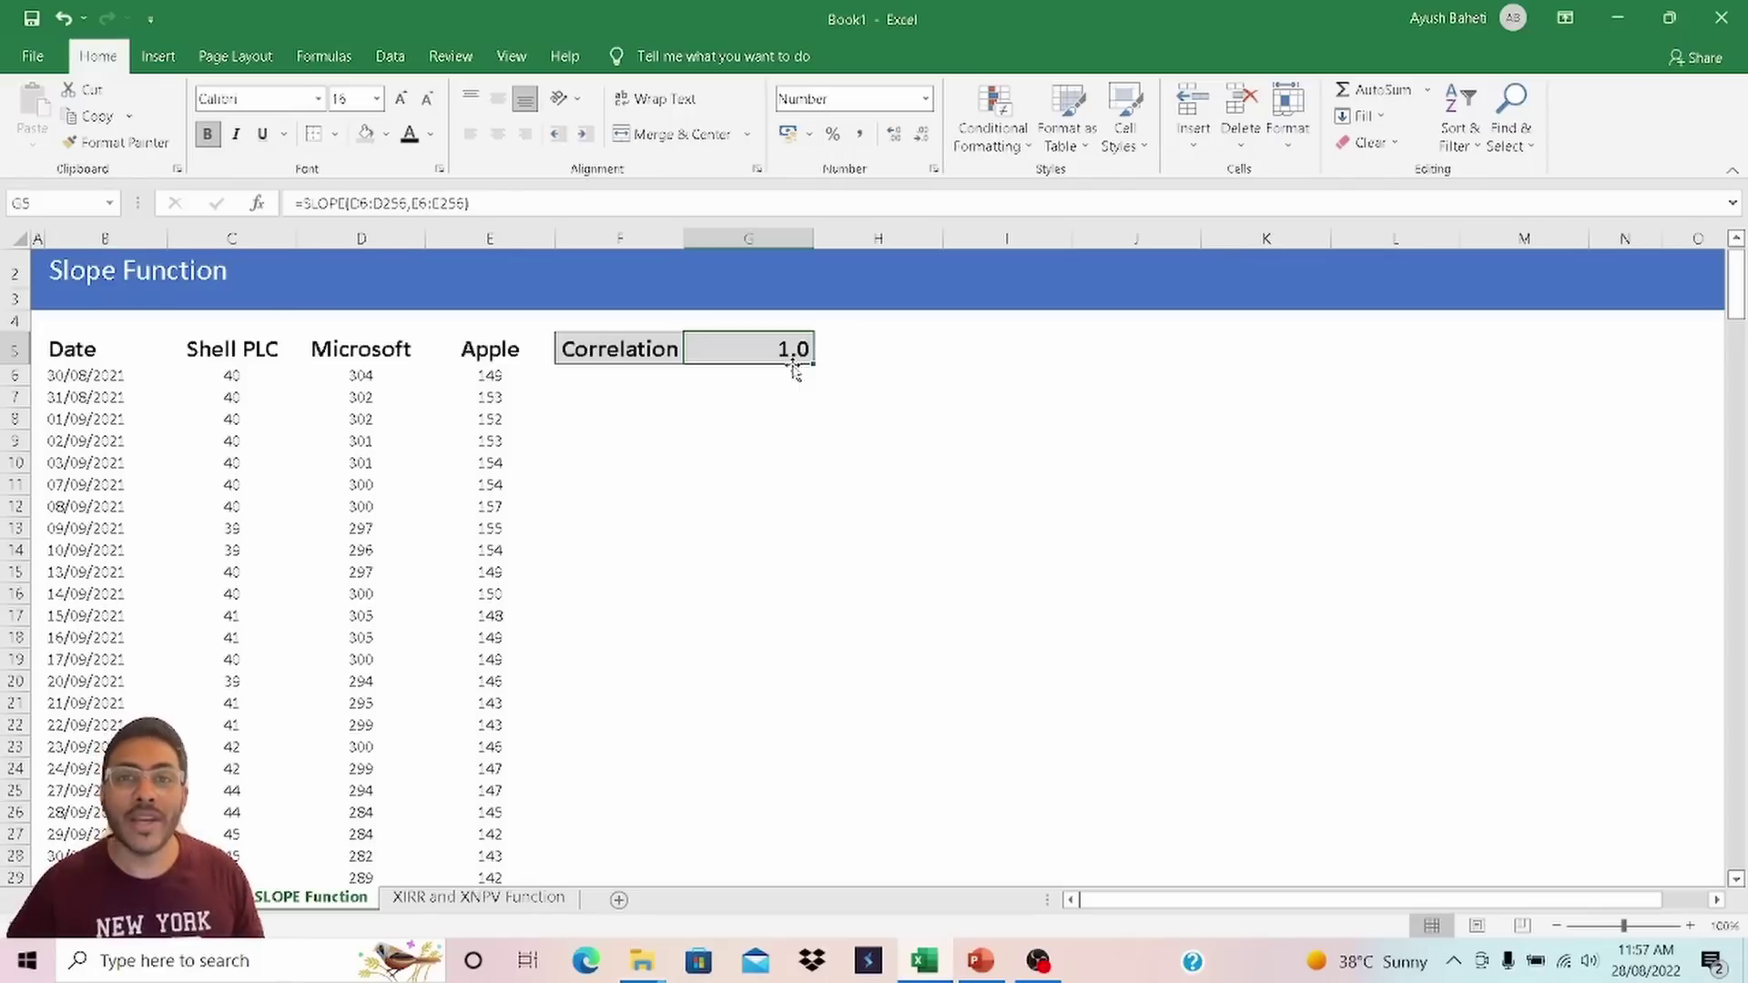
double_click(794, 366)
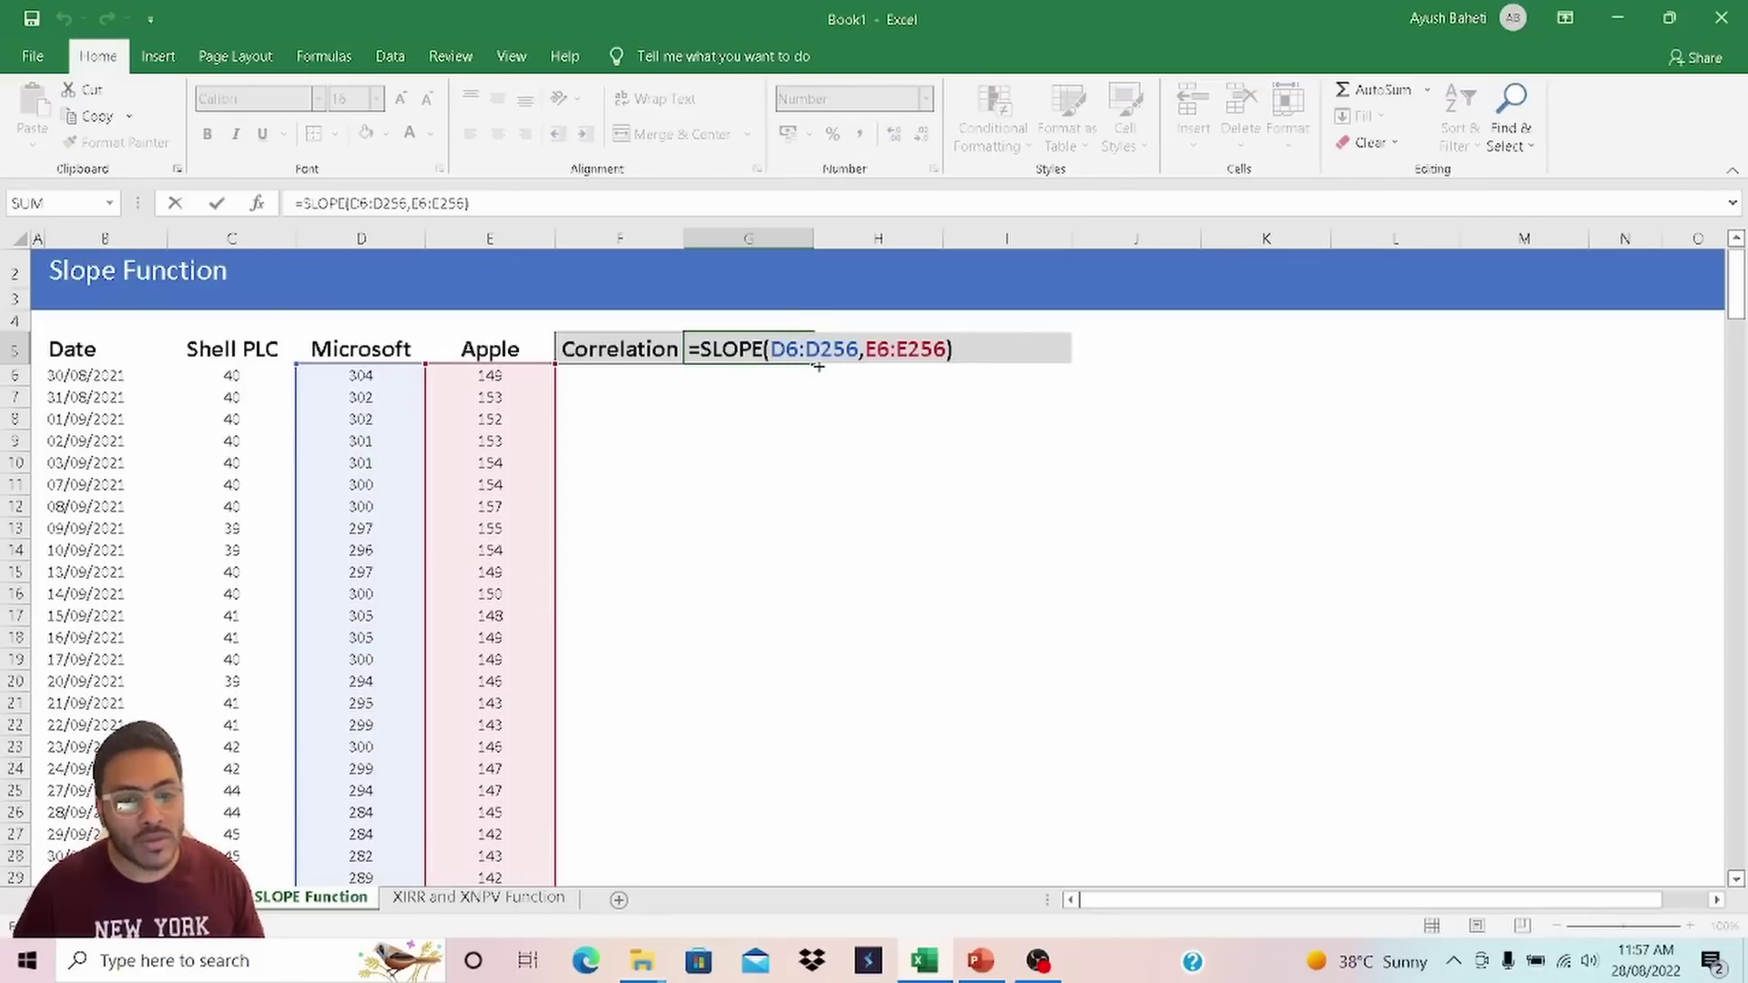
key("Escape")
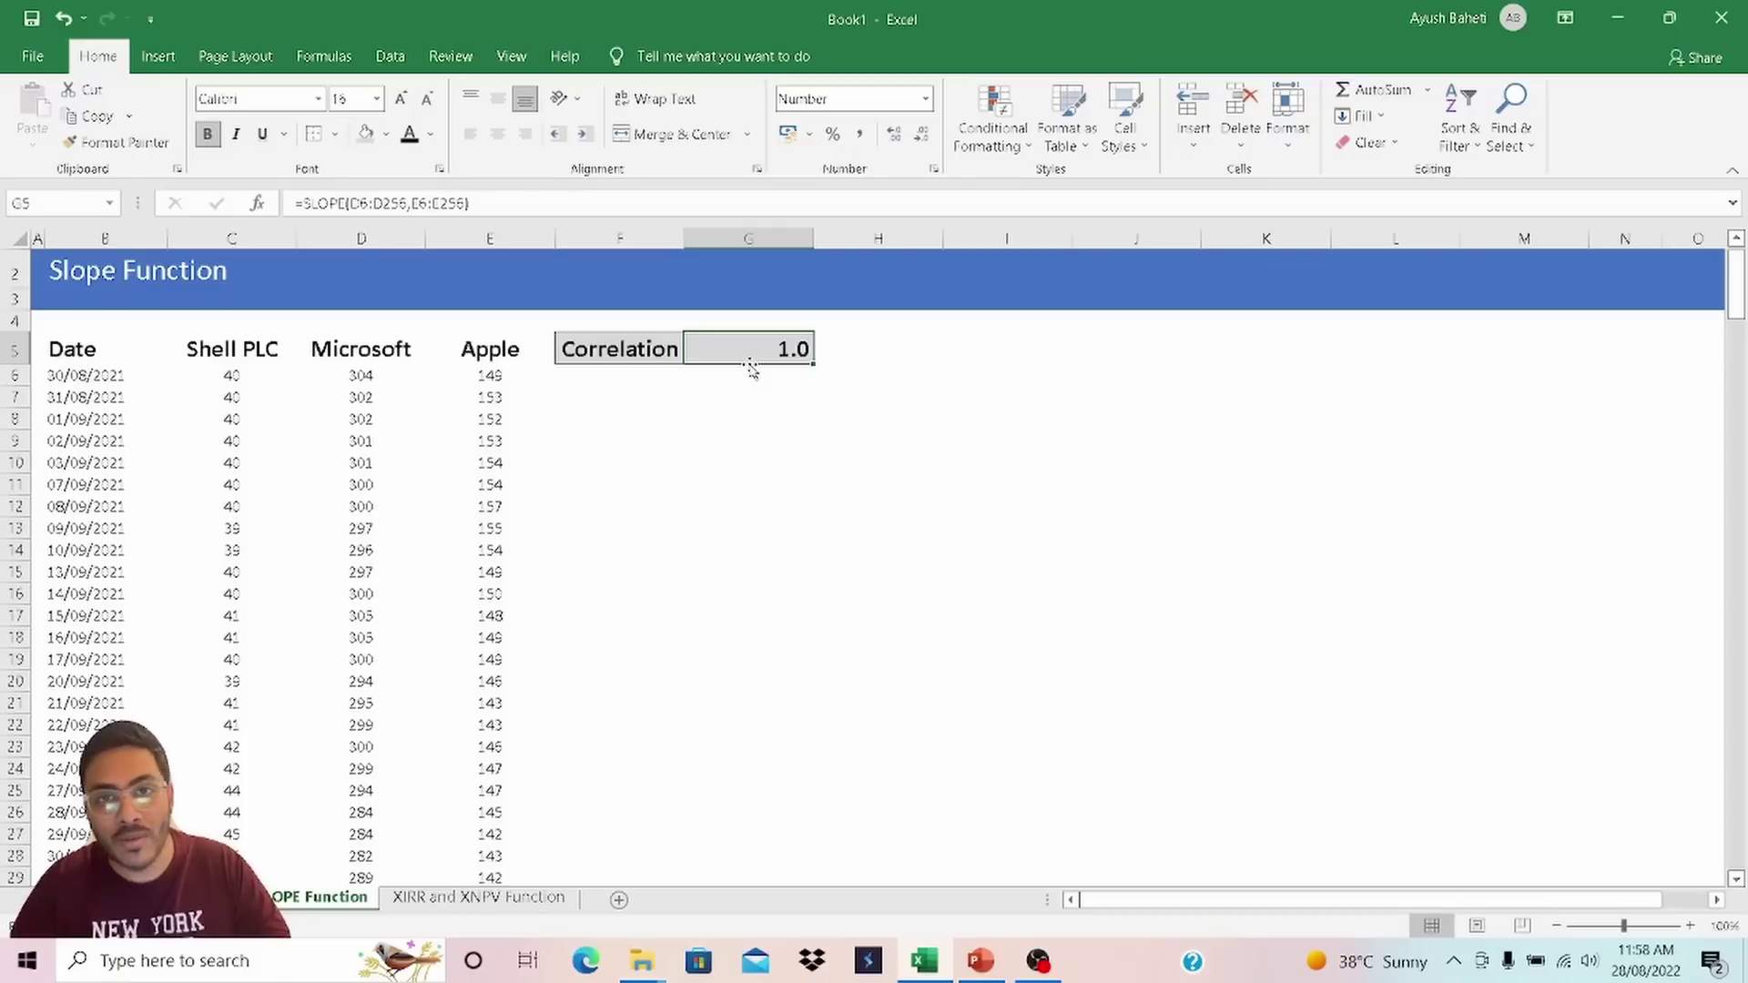
On the XIRR and XNPV Function sheet, enter -10000 as the initial cashflow in C6.
key("ctrl+Page_Down")
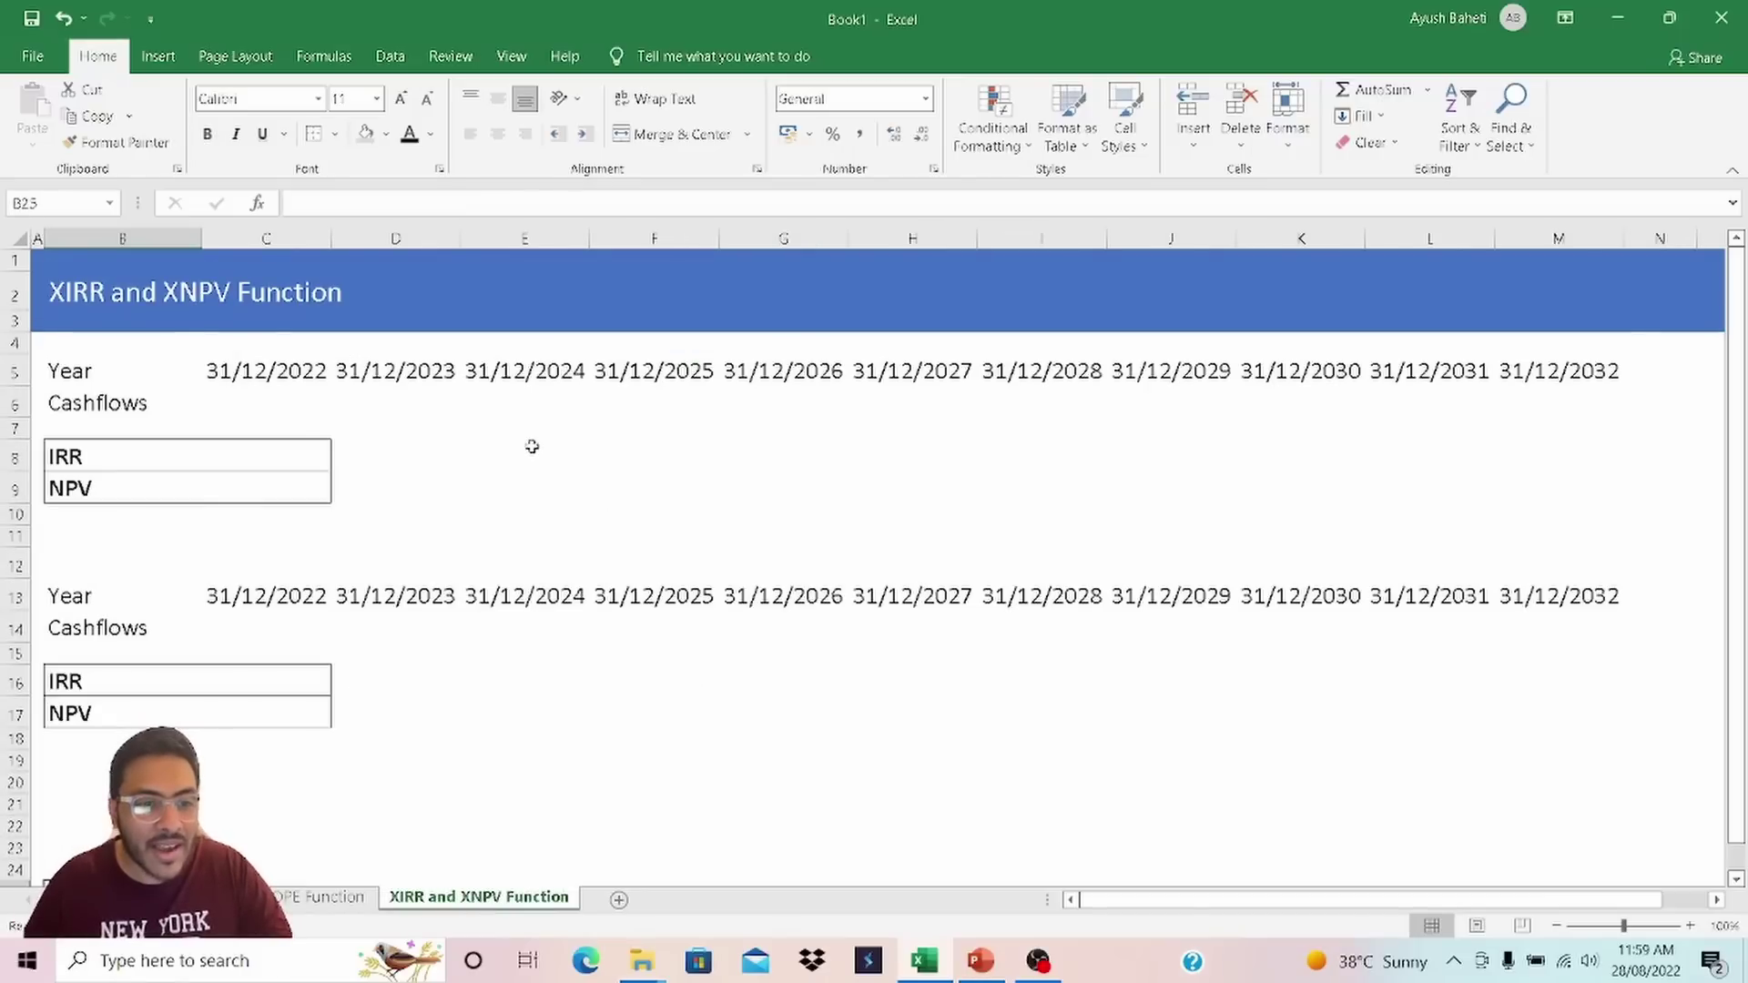
left_click(277, 412)
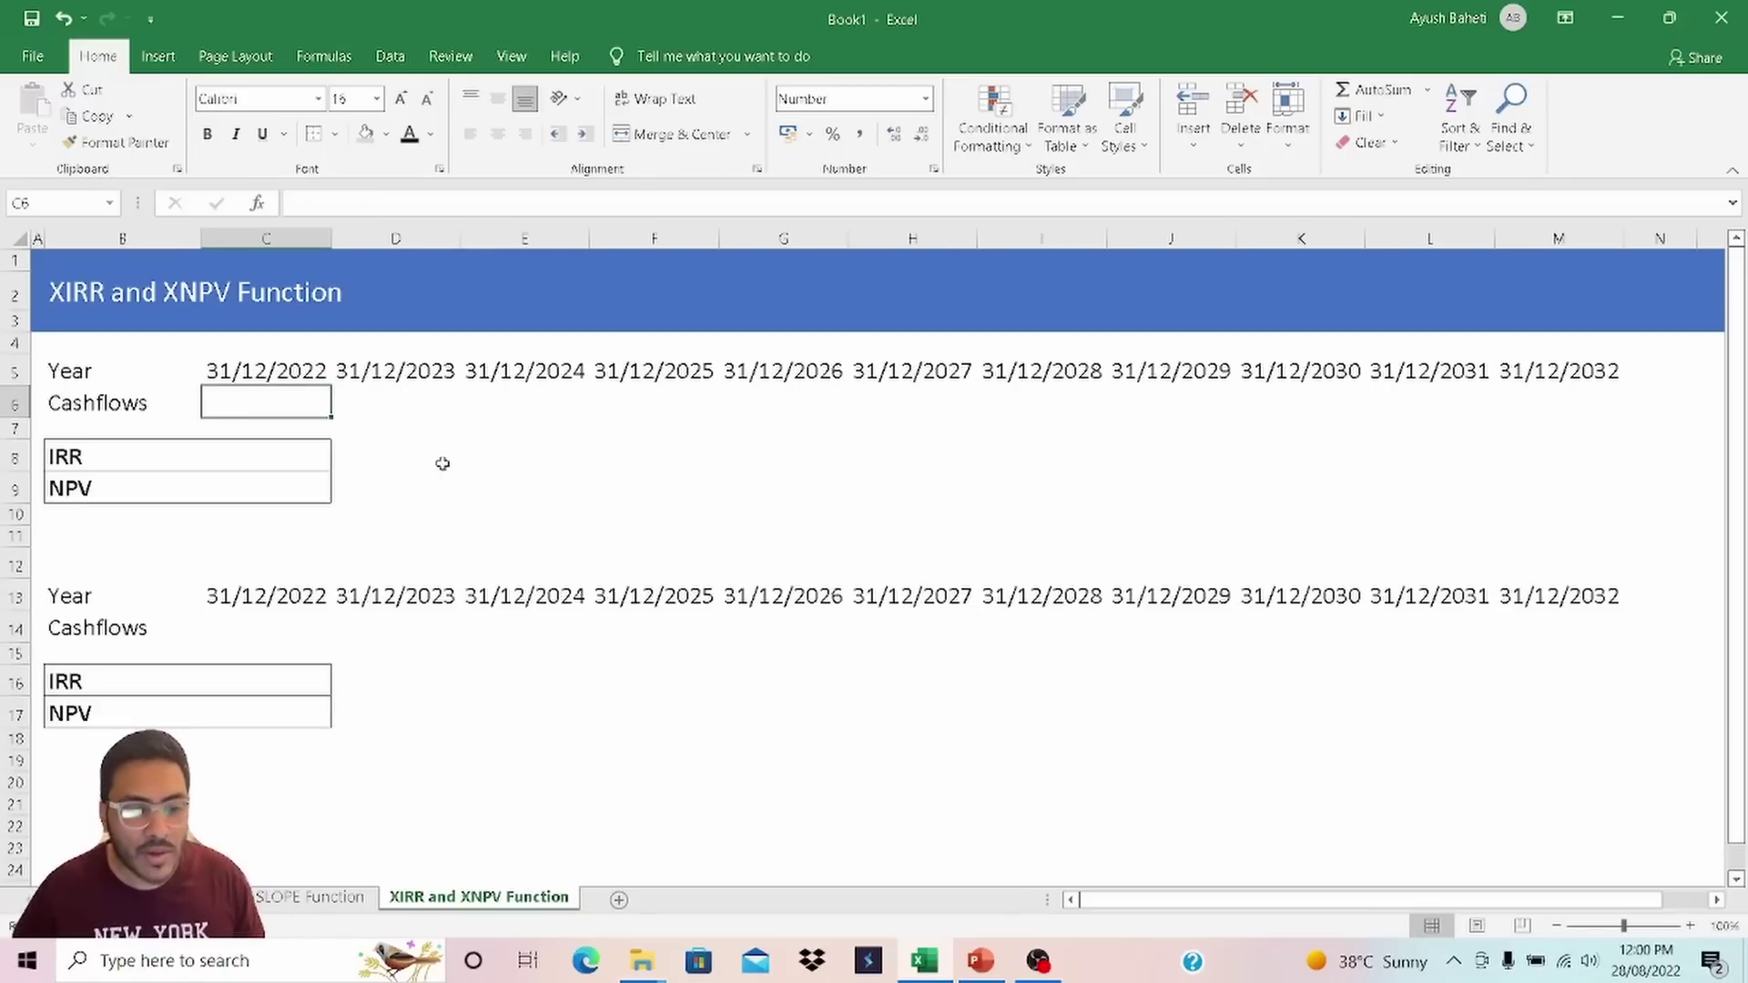
key("Up")
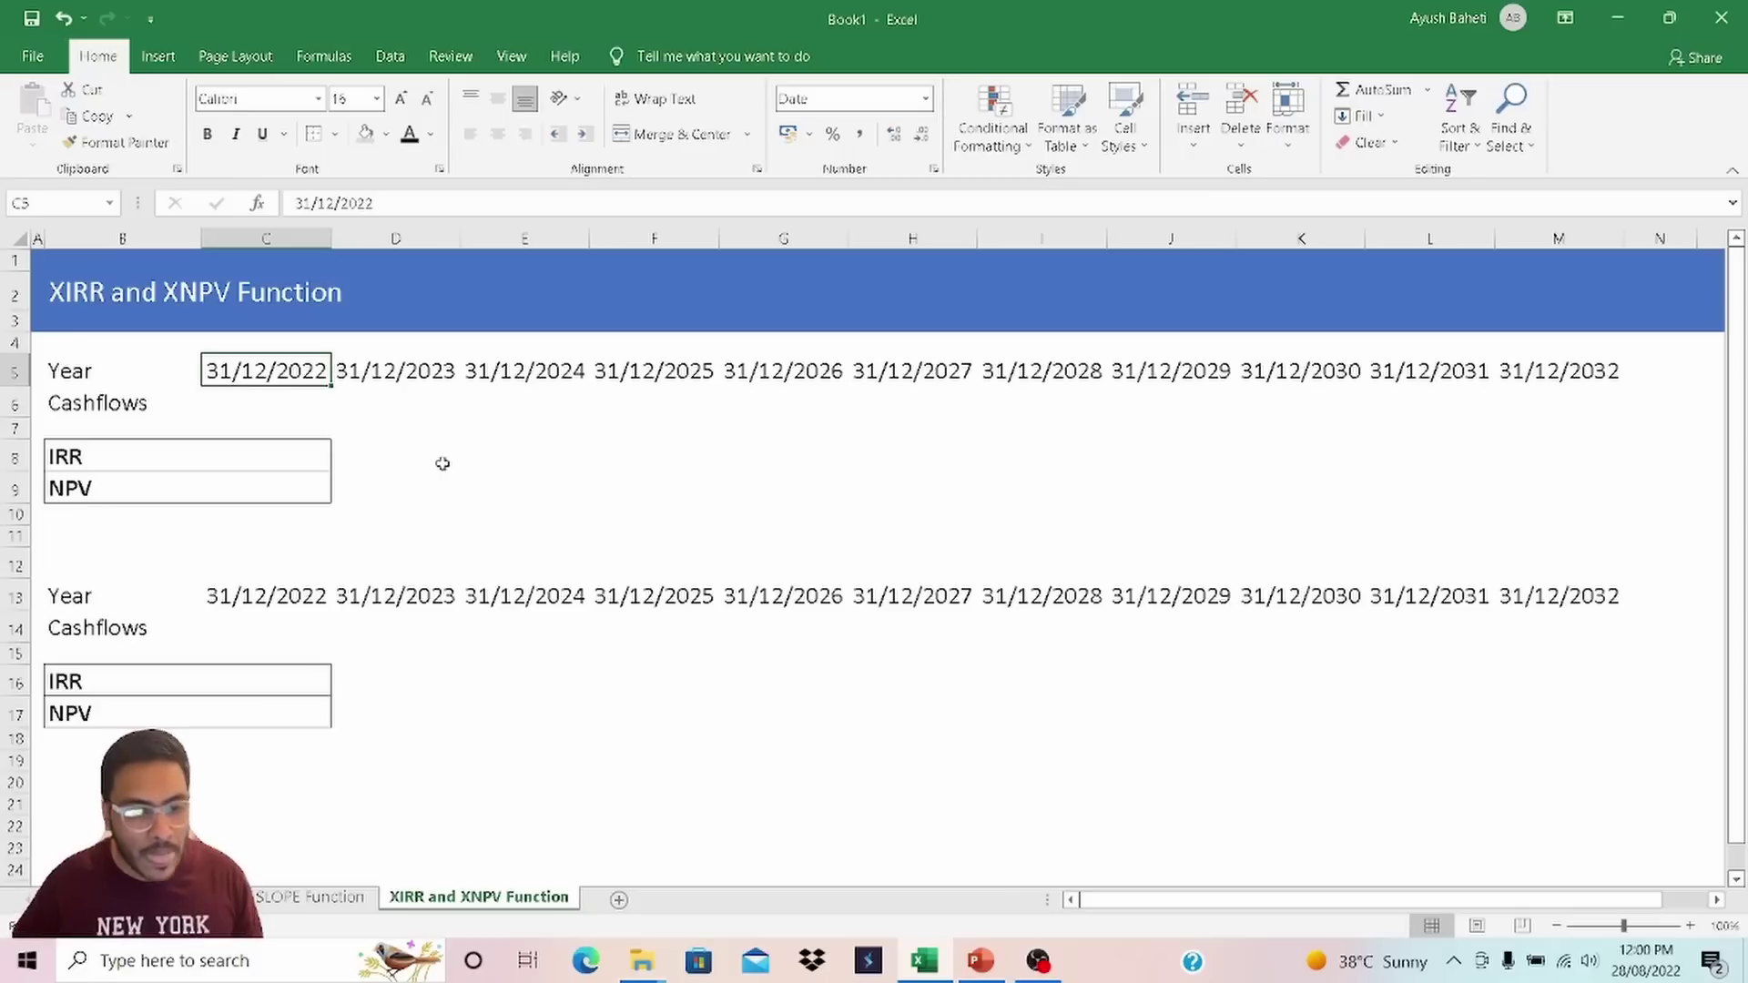
key("Down")
type("-1")
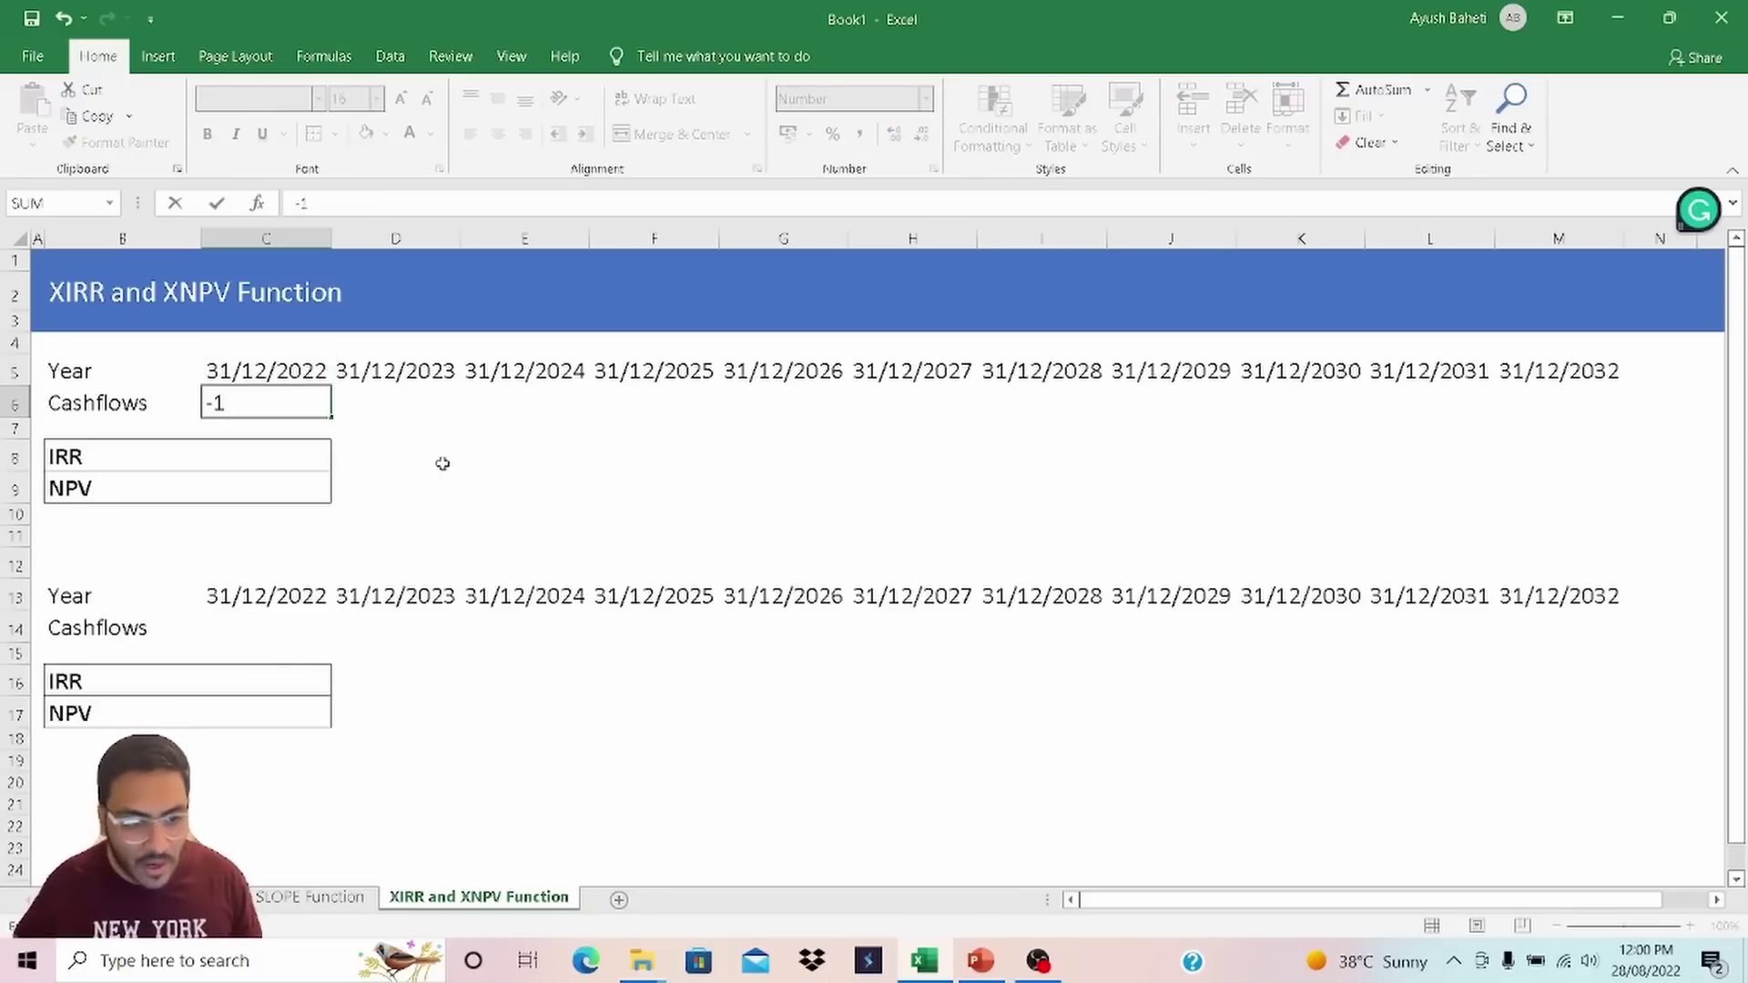
type("0000")
key("Return")
key("Up")
key("F2")
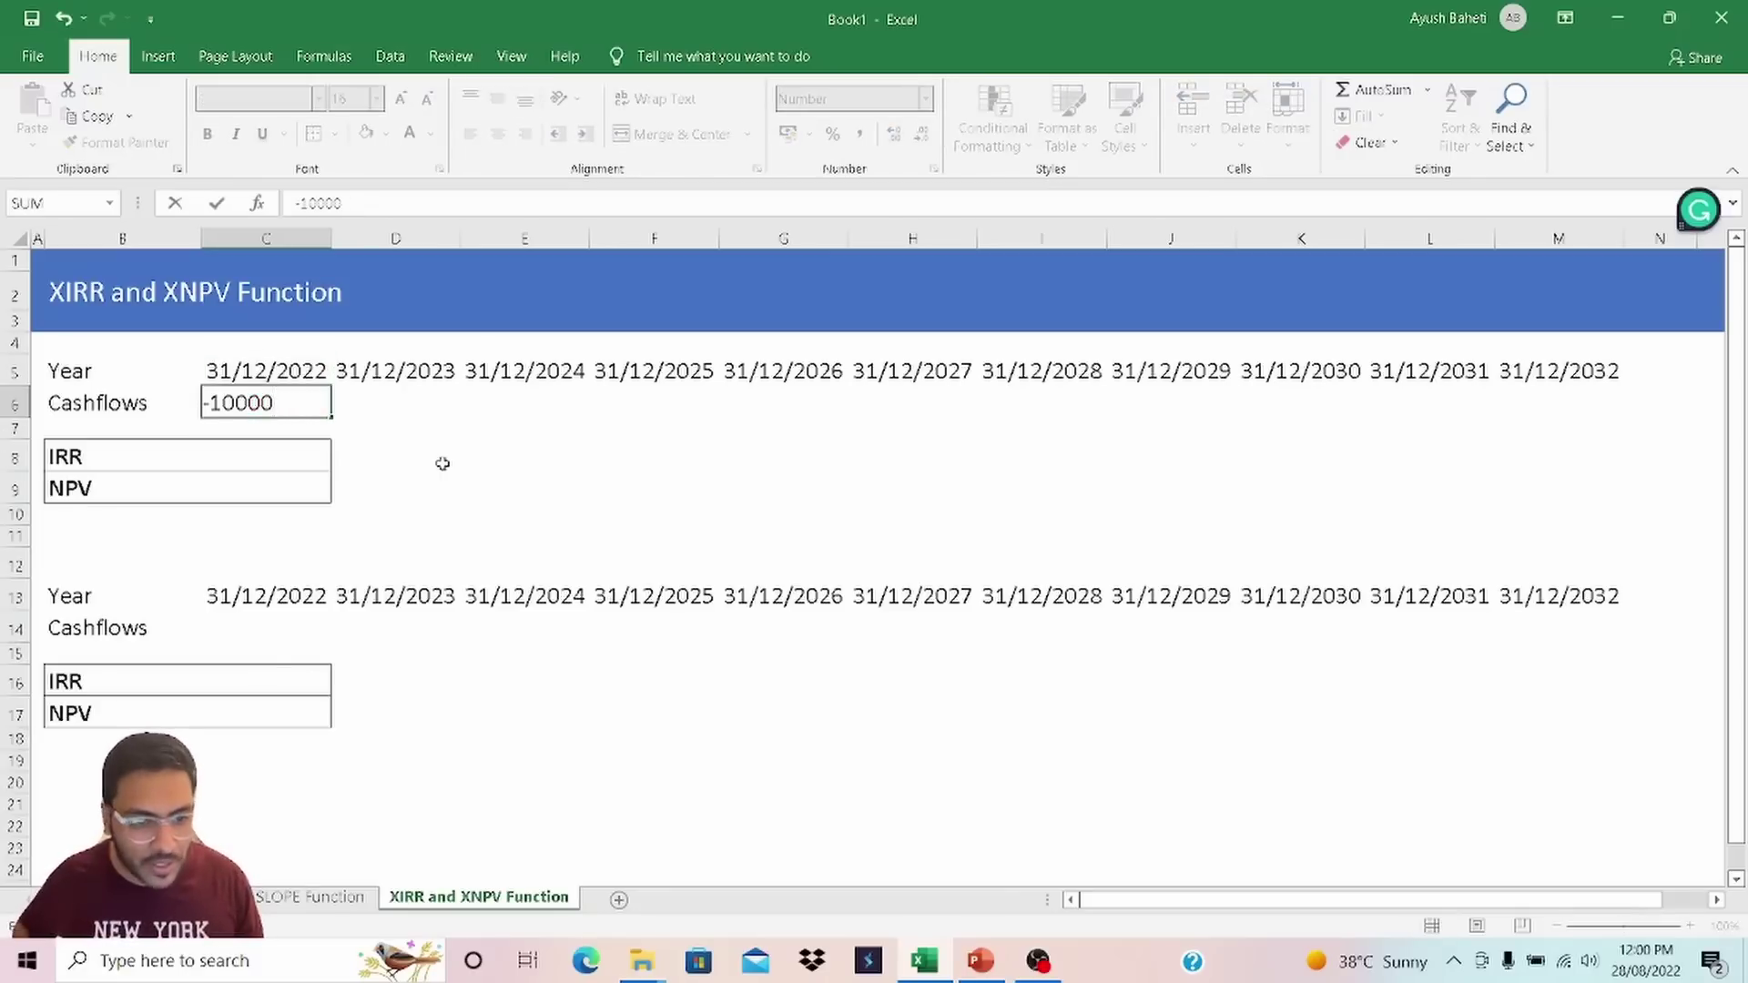
key("Return")
key("Up")
key("Right")
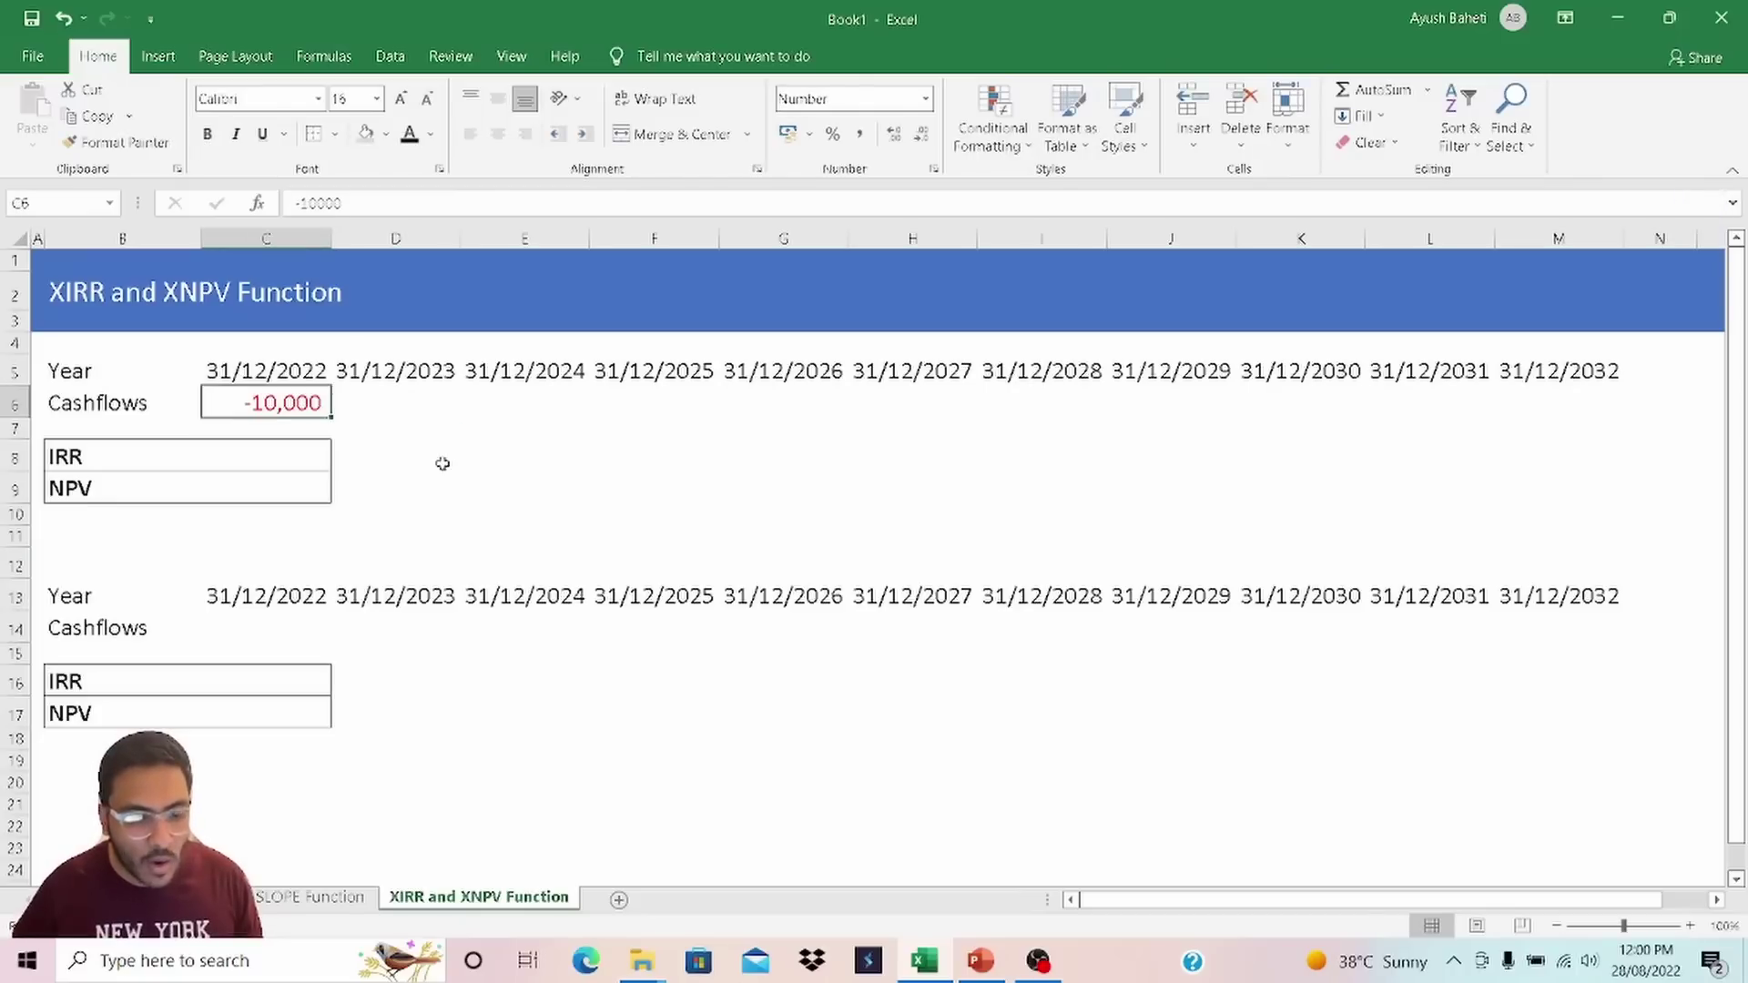
key("Left")
key("F2")
key("Tab")
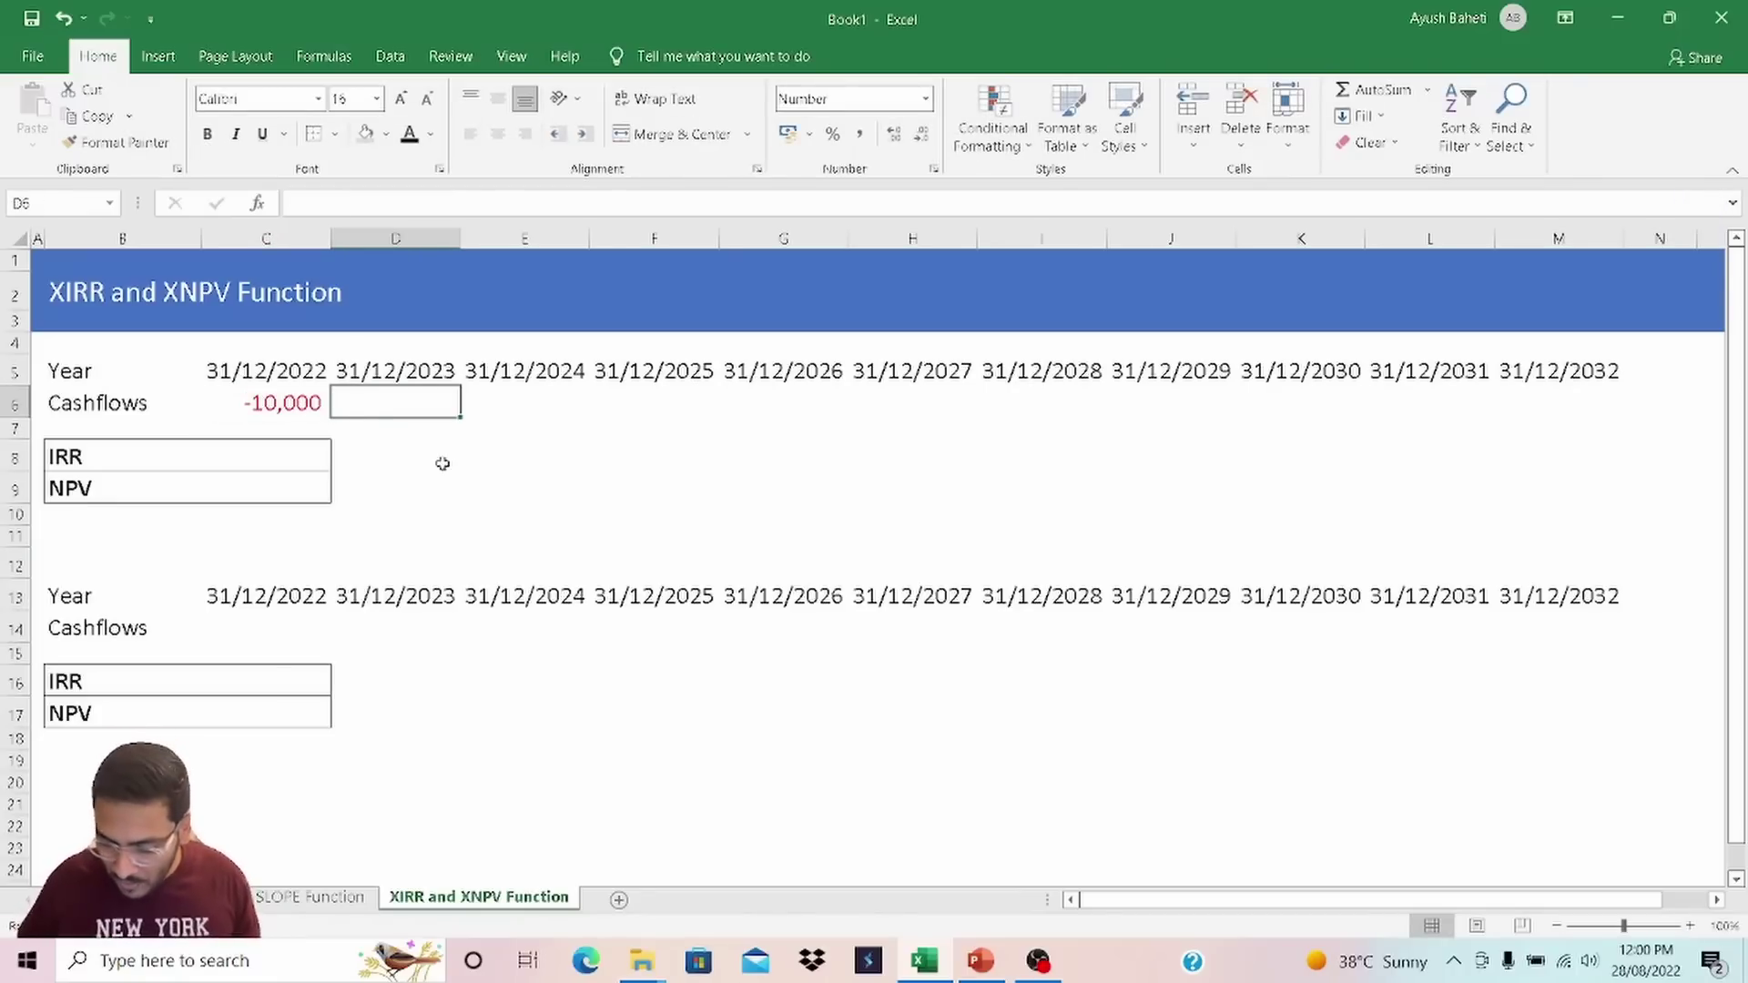
Enter =RANDBETWEEN(1000,4000) in D6 and fill it across E6:M6.
type("=randon")
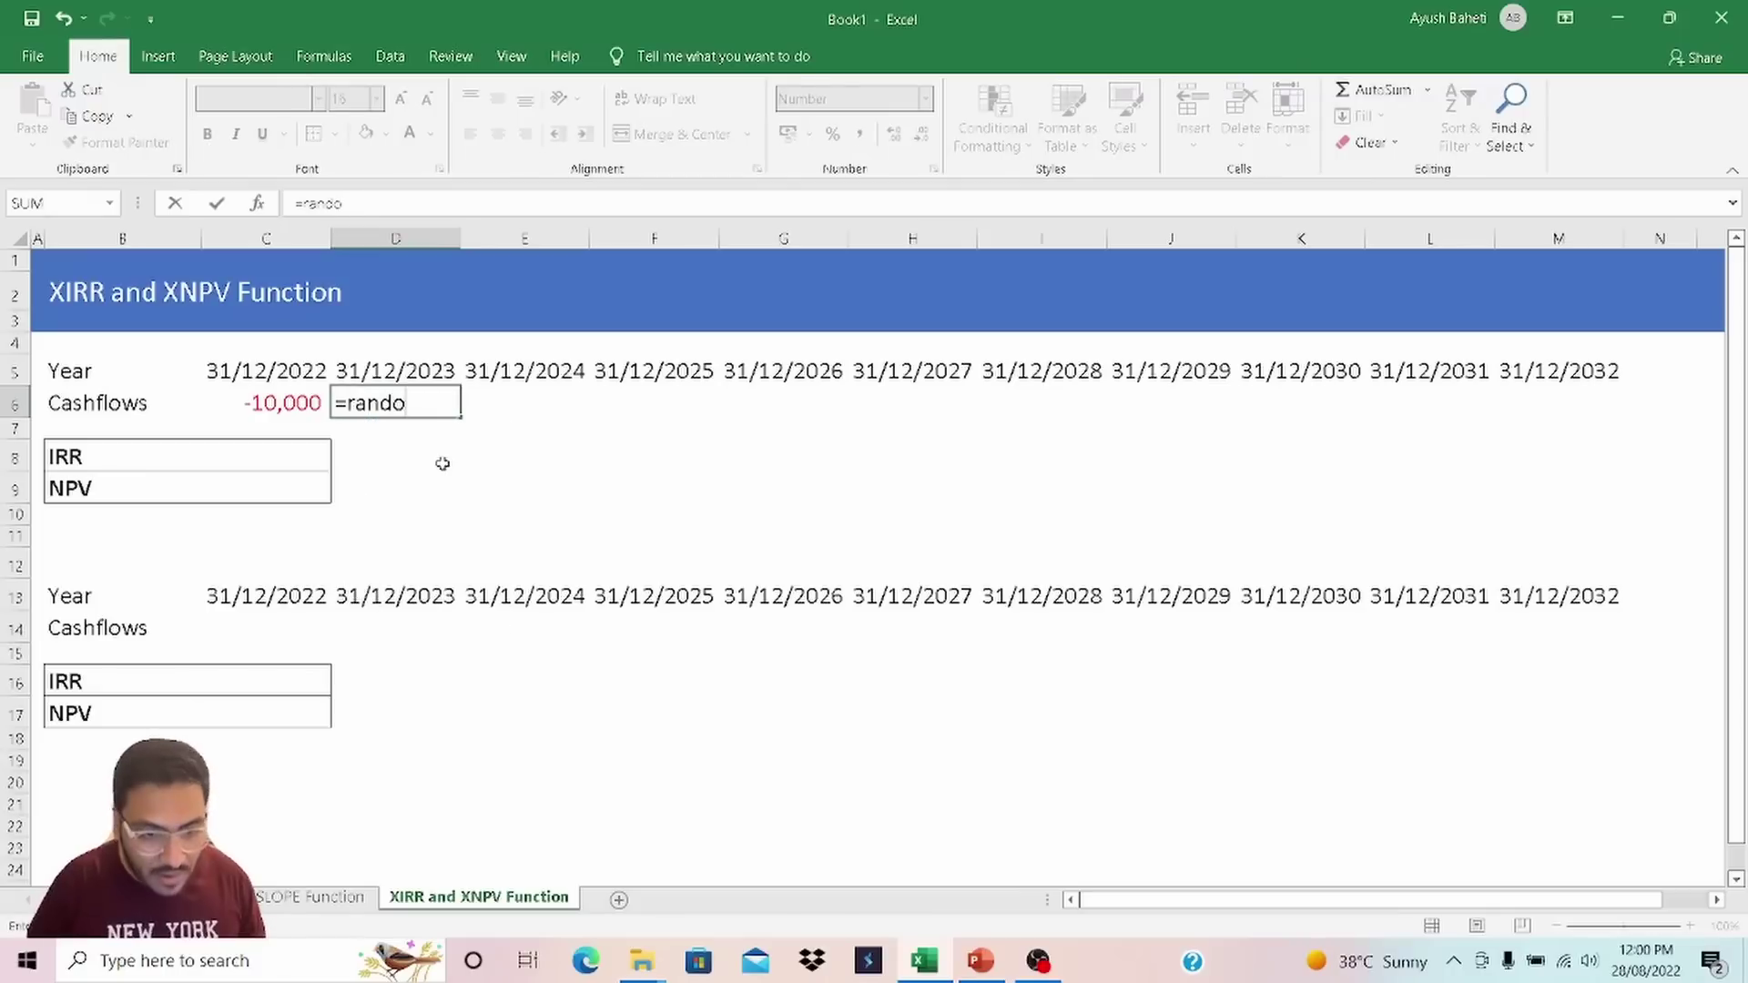
key("BackSpace")
key("BackSpace")
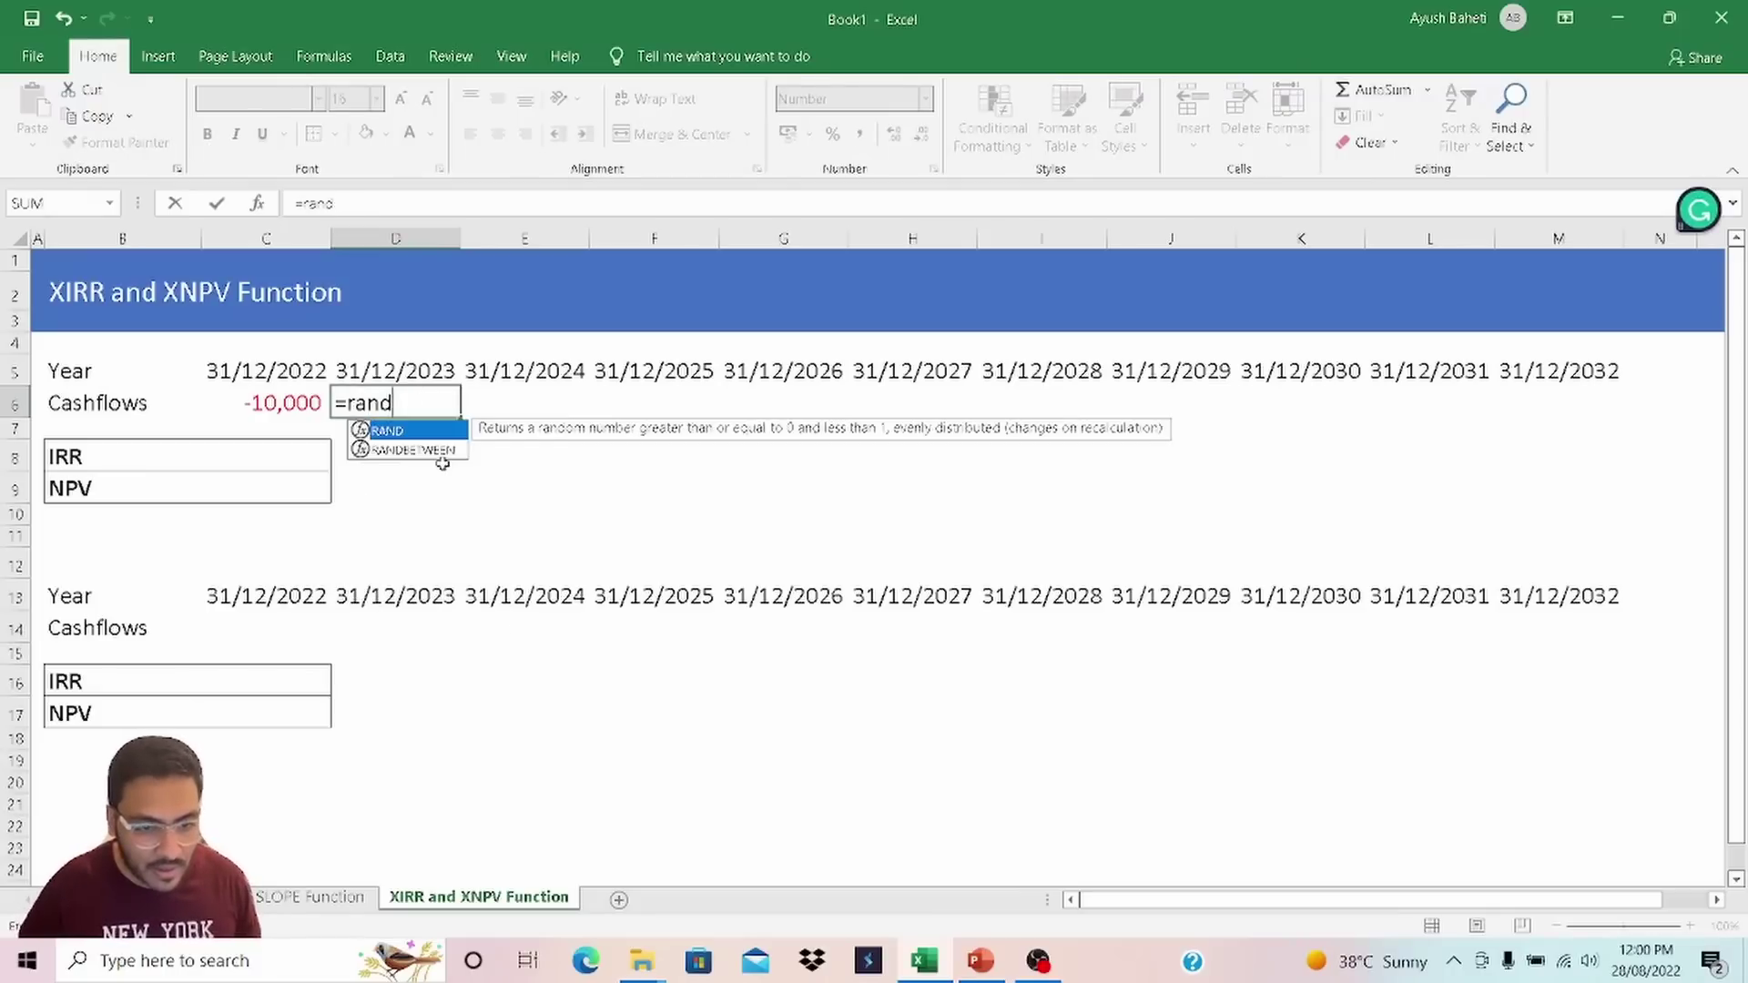
key("Down")
key("Tab")
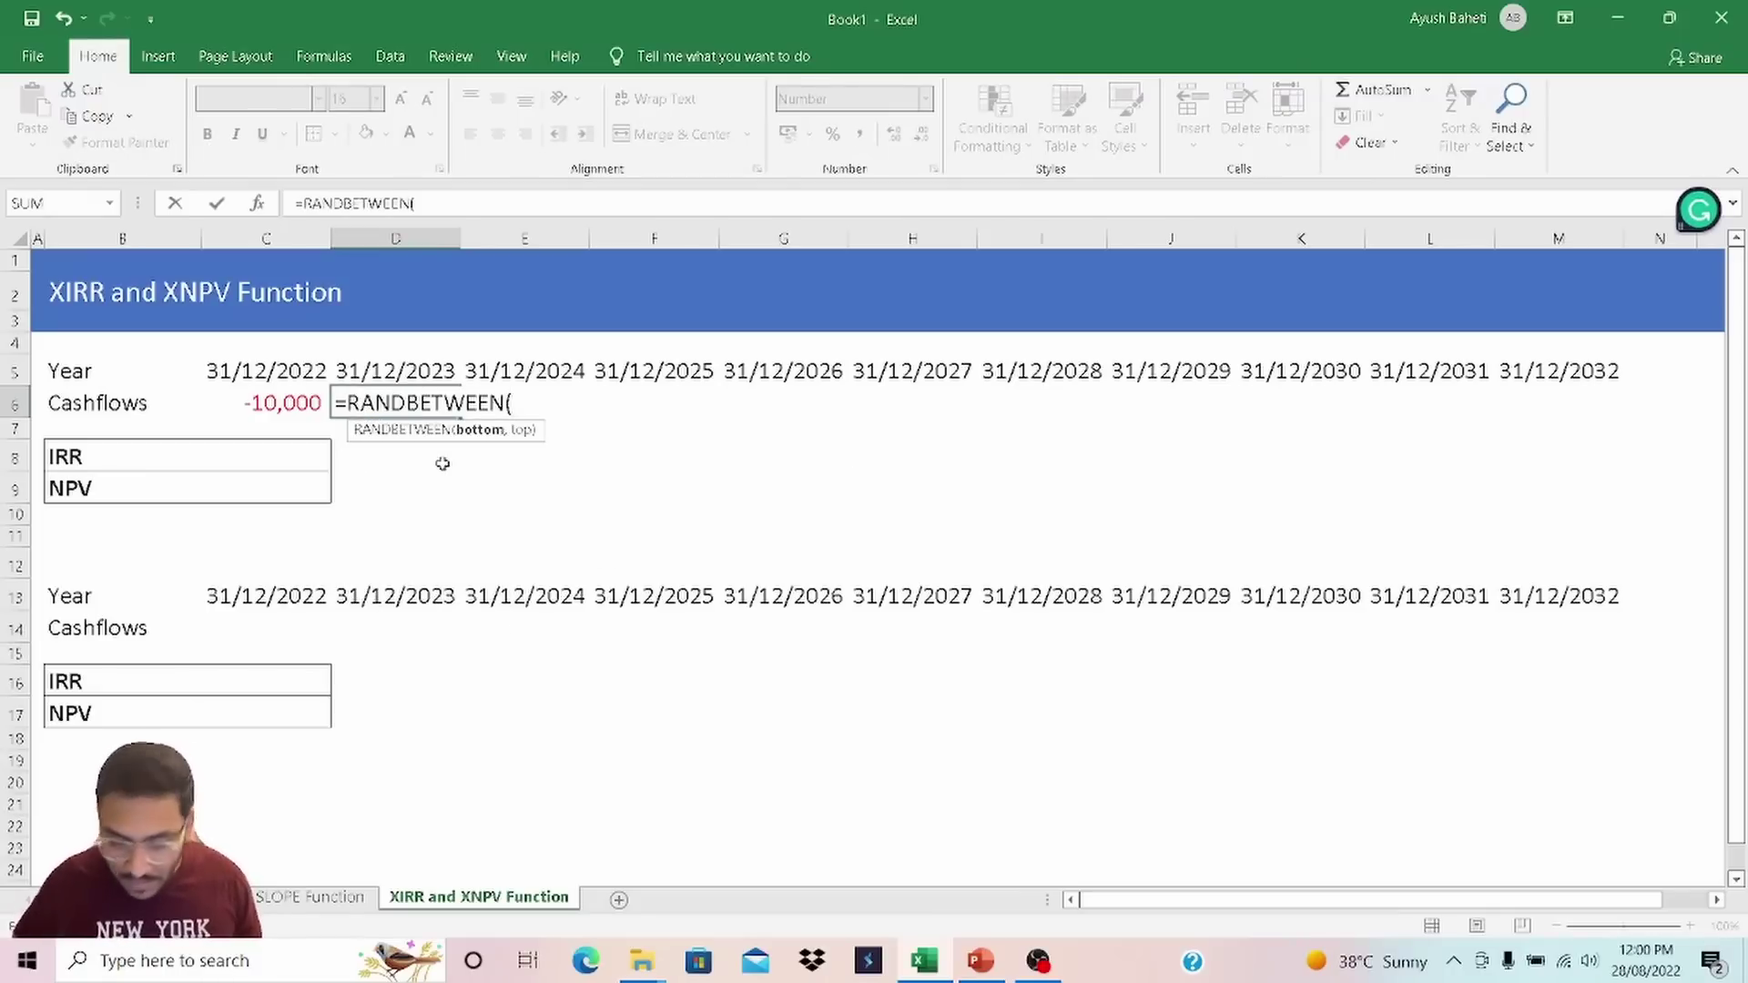
type("1000")
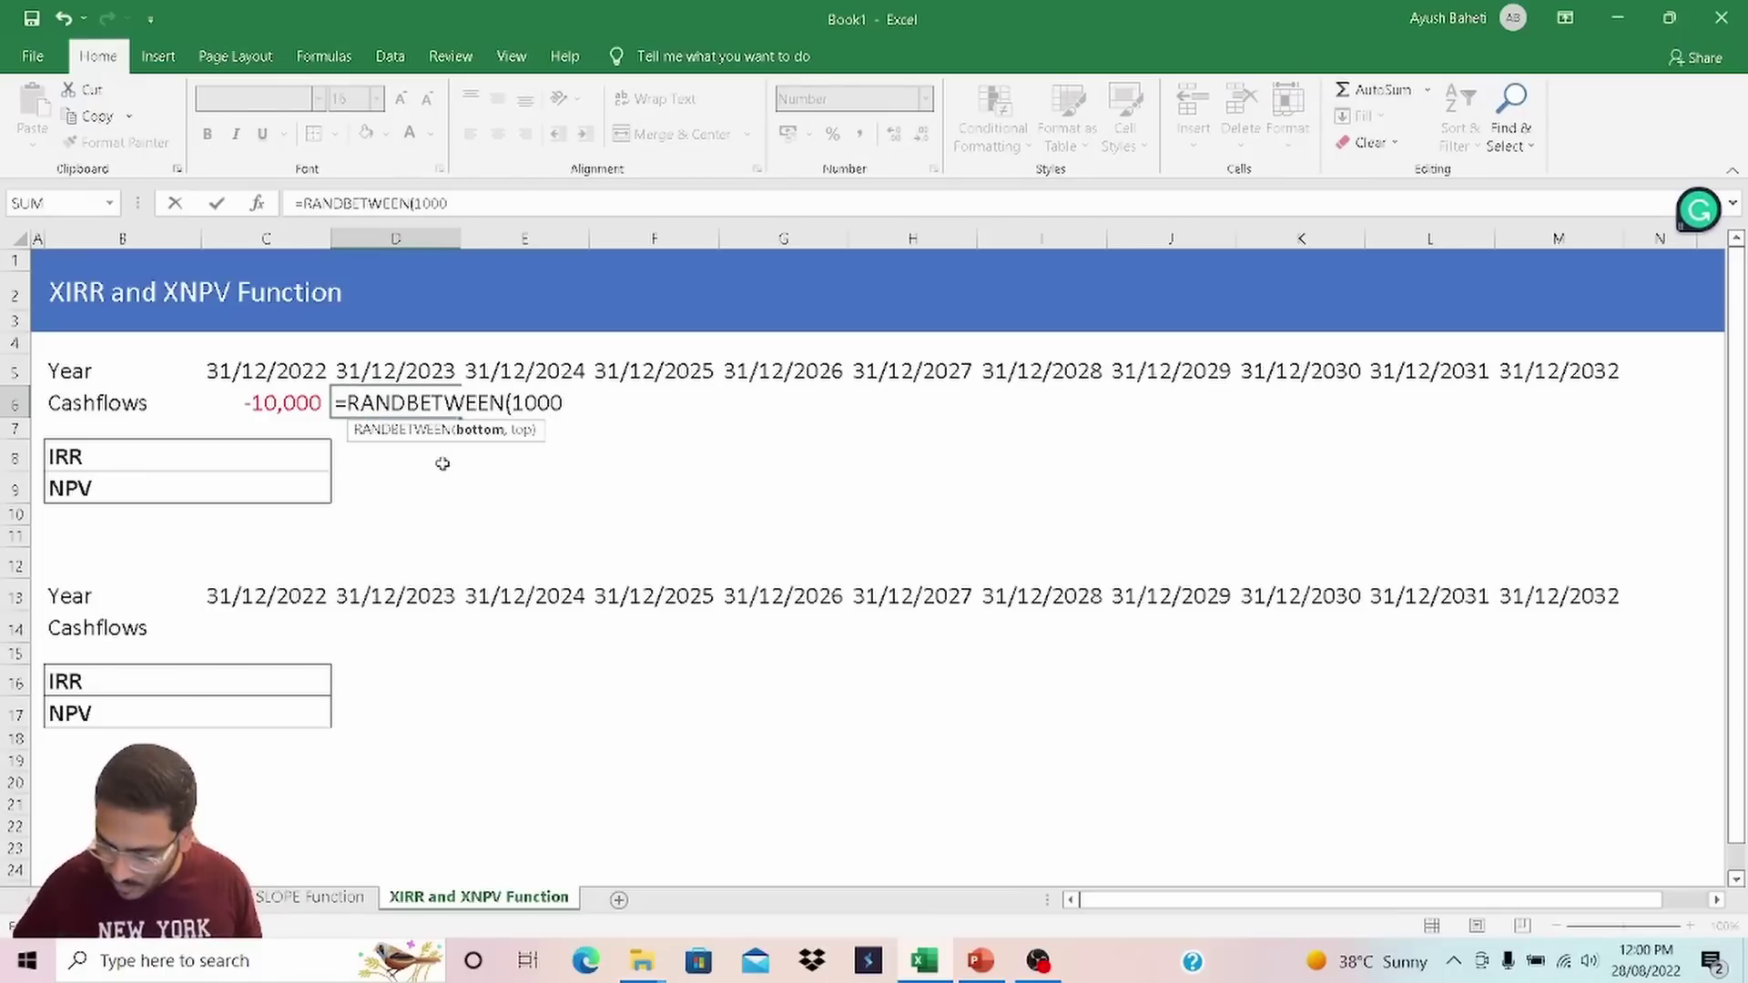
type(",40")
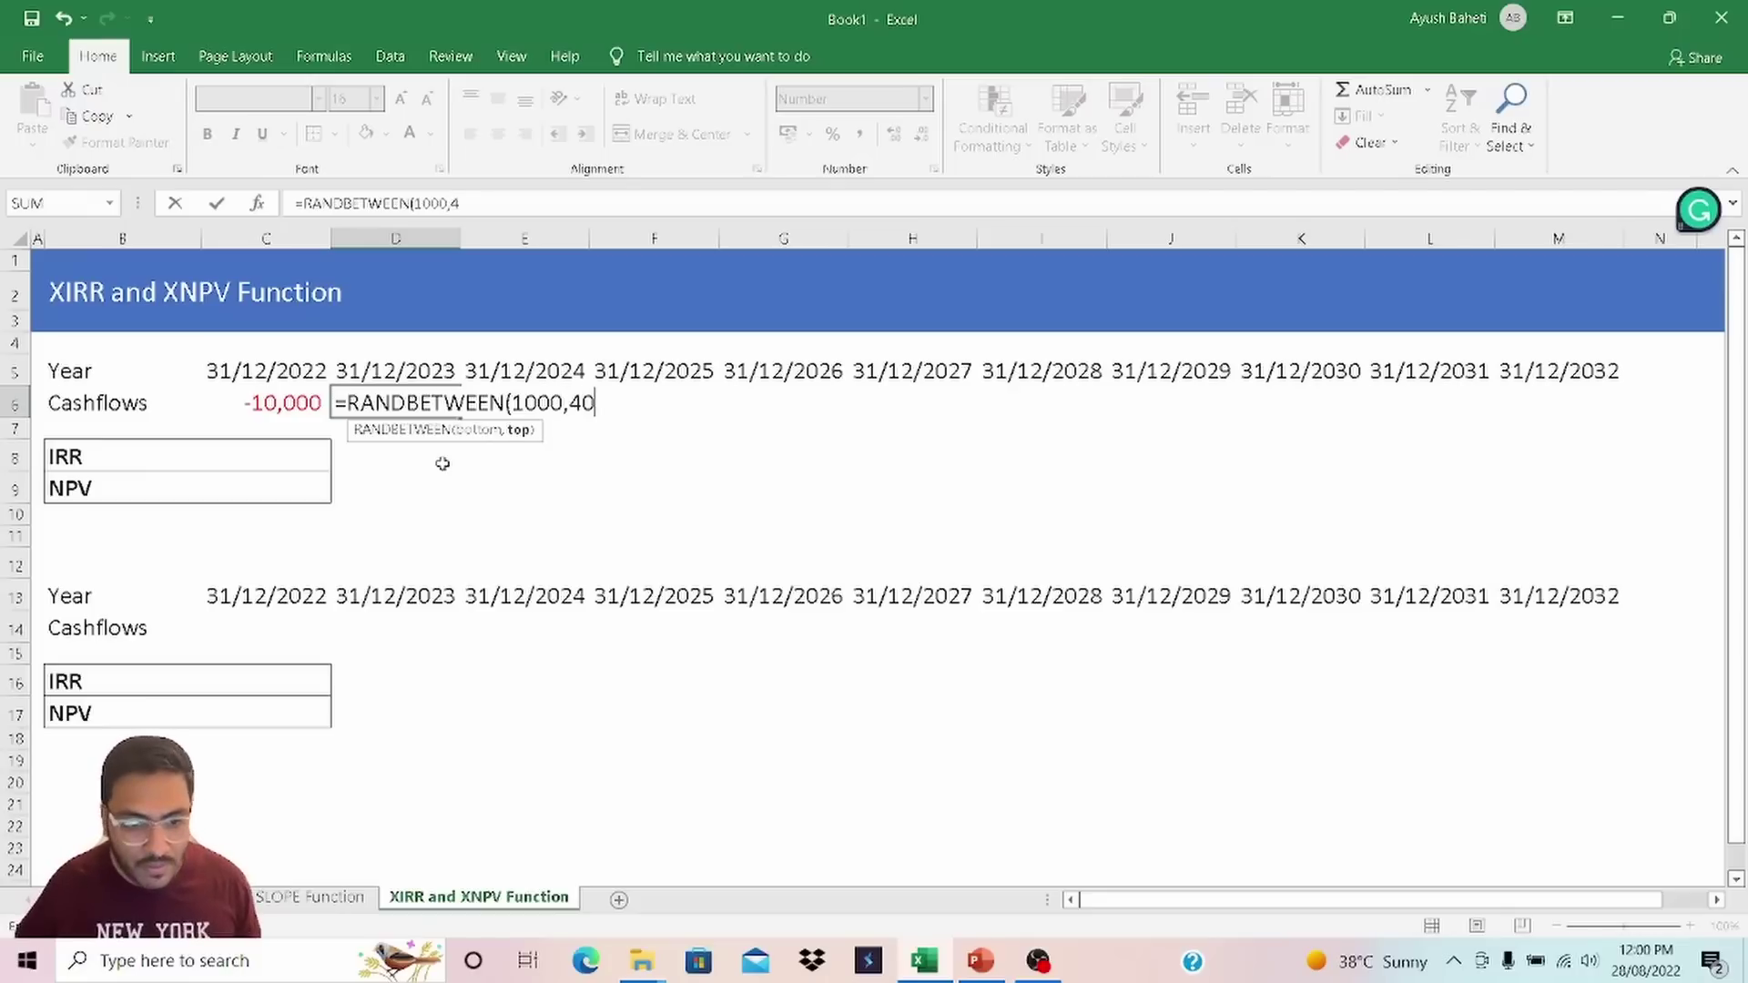
type("00)")
key("Return")
key("Up")
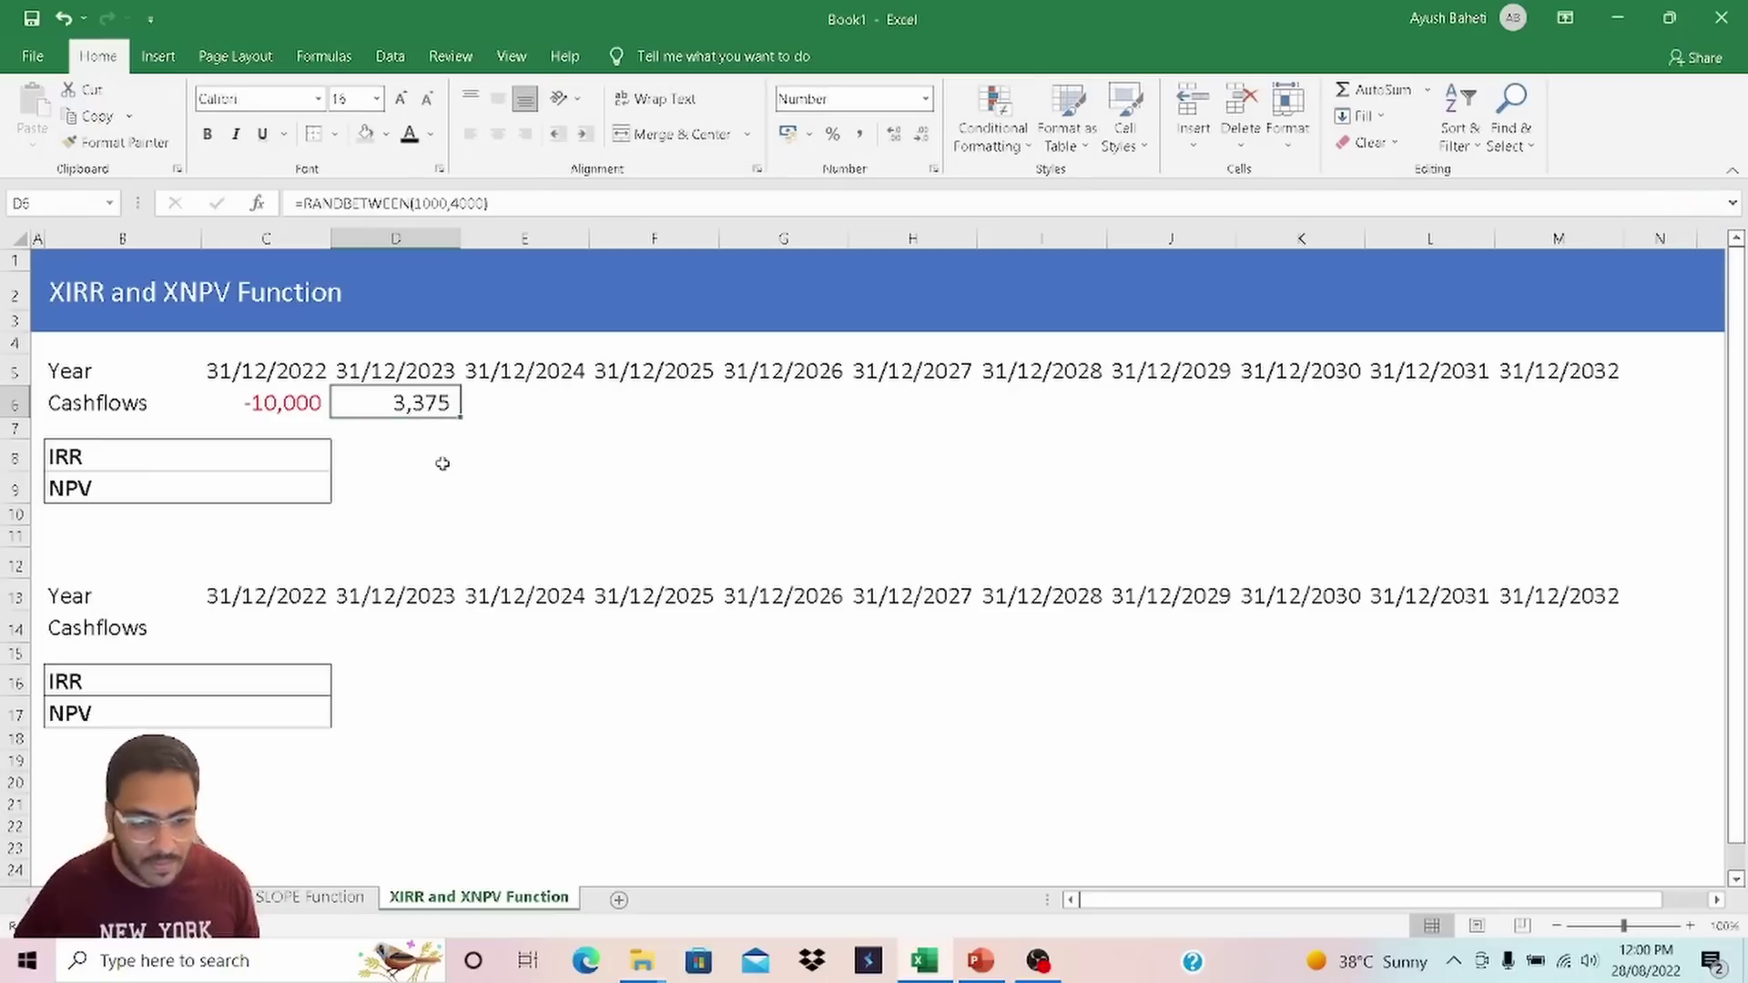
key("ctrl+c")
key("shift+Right")
key("shift+Right")
key("shift+Right")
key("shift+Right")
key("shift+Right")
key("shift+Right")
key("shift+Right")
key("shift+Right")
key("shift+Right")
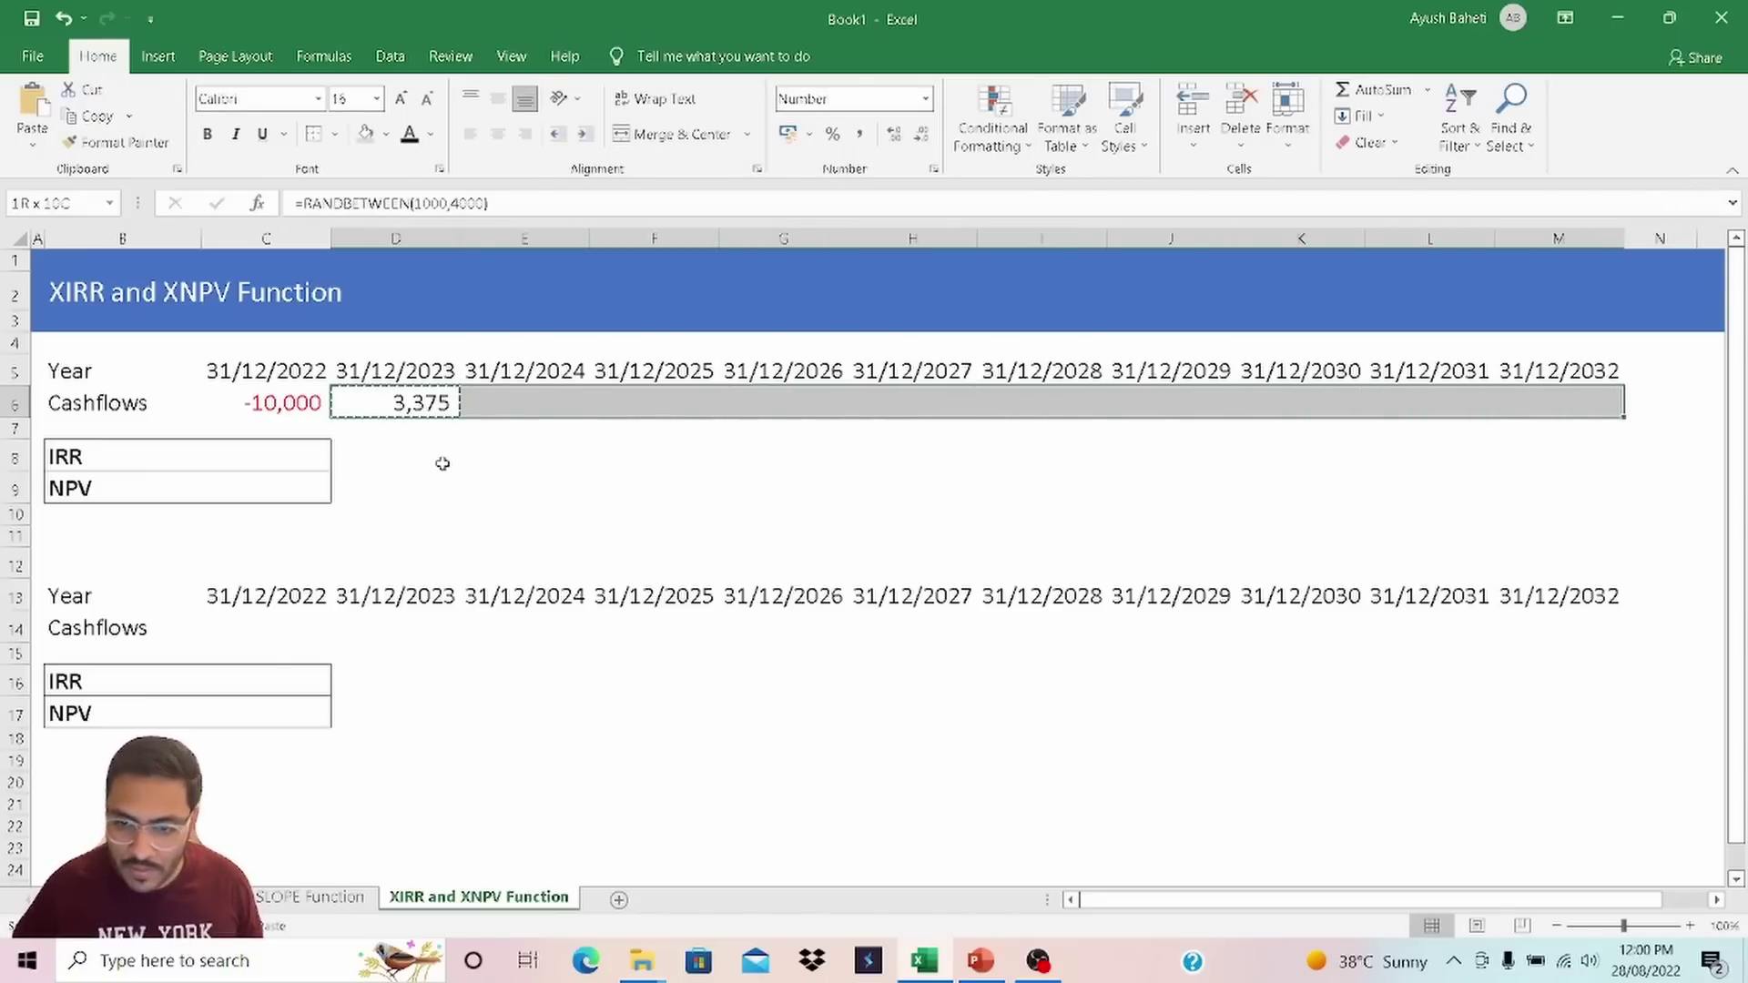
key("ctrl+v")
Paste the D6:M6 cashflows back as fixed values and check the inflows' sum.
key("ctrl+c")
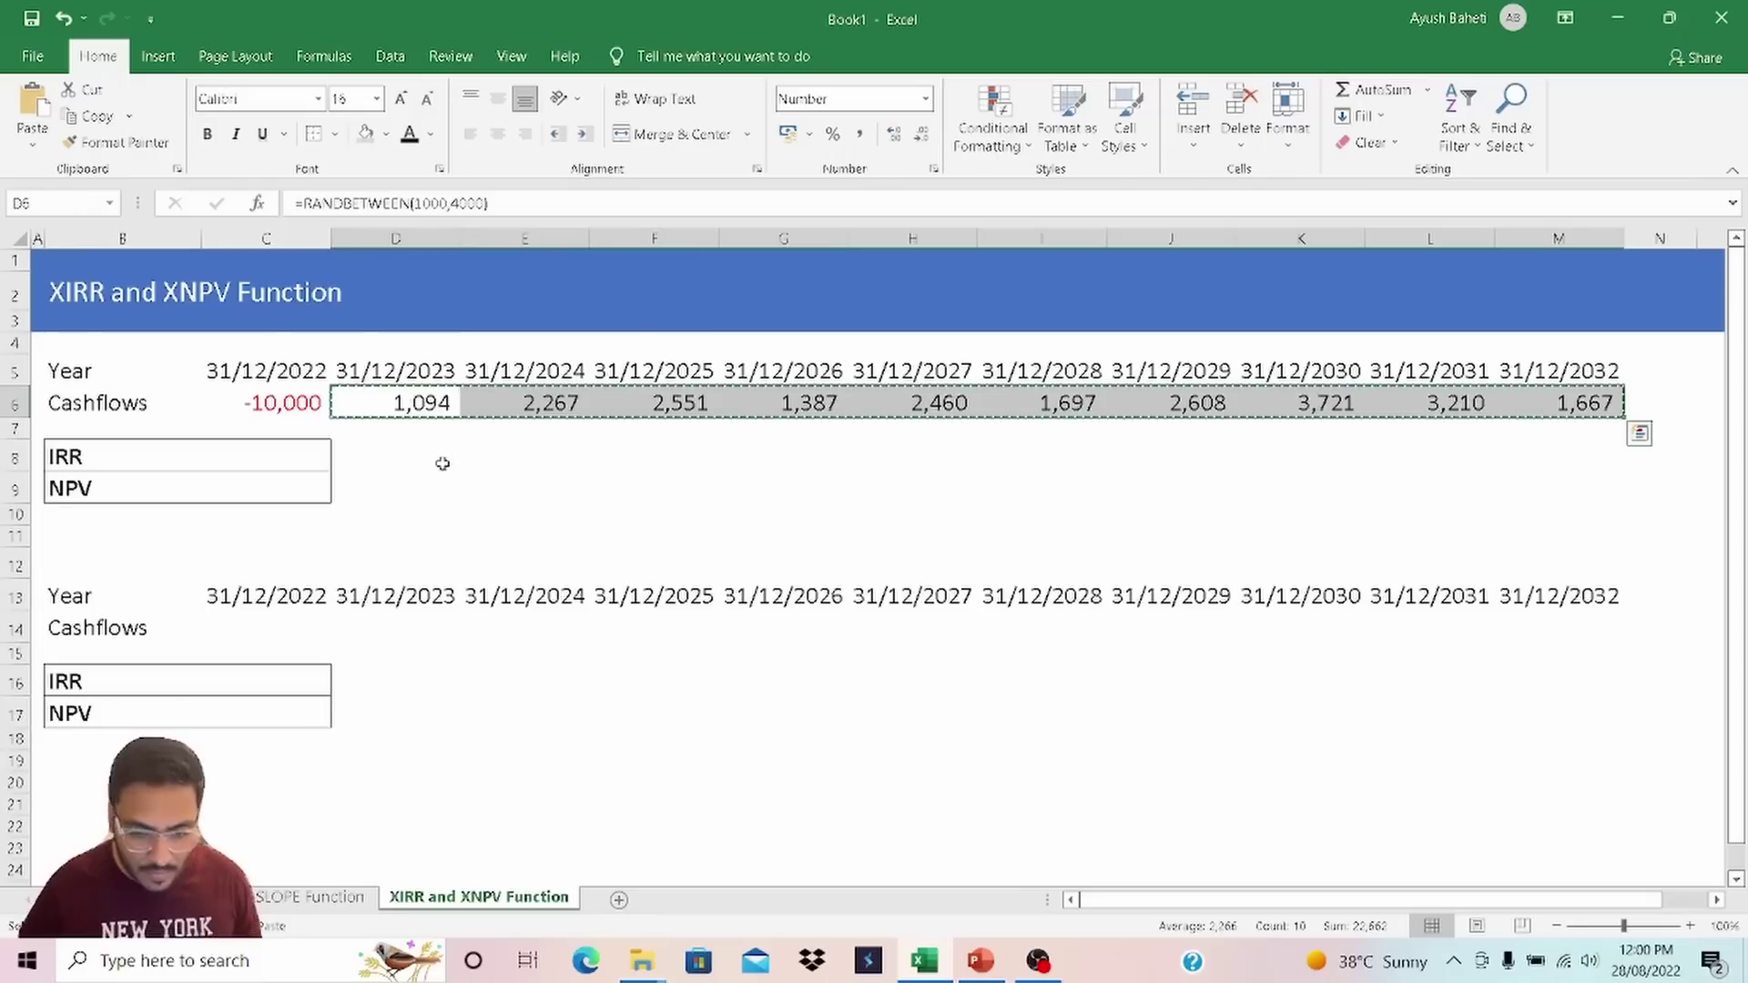
key("ctrl+alt+v")
key("v")
key("Return")
key("Escape")
key("Right")
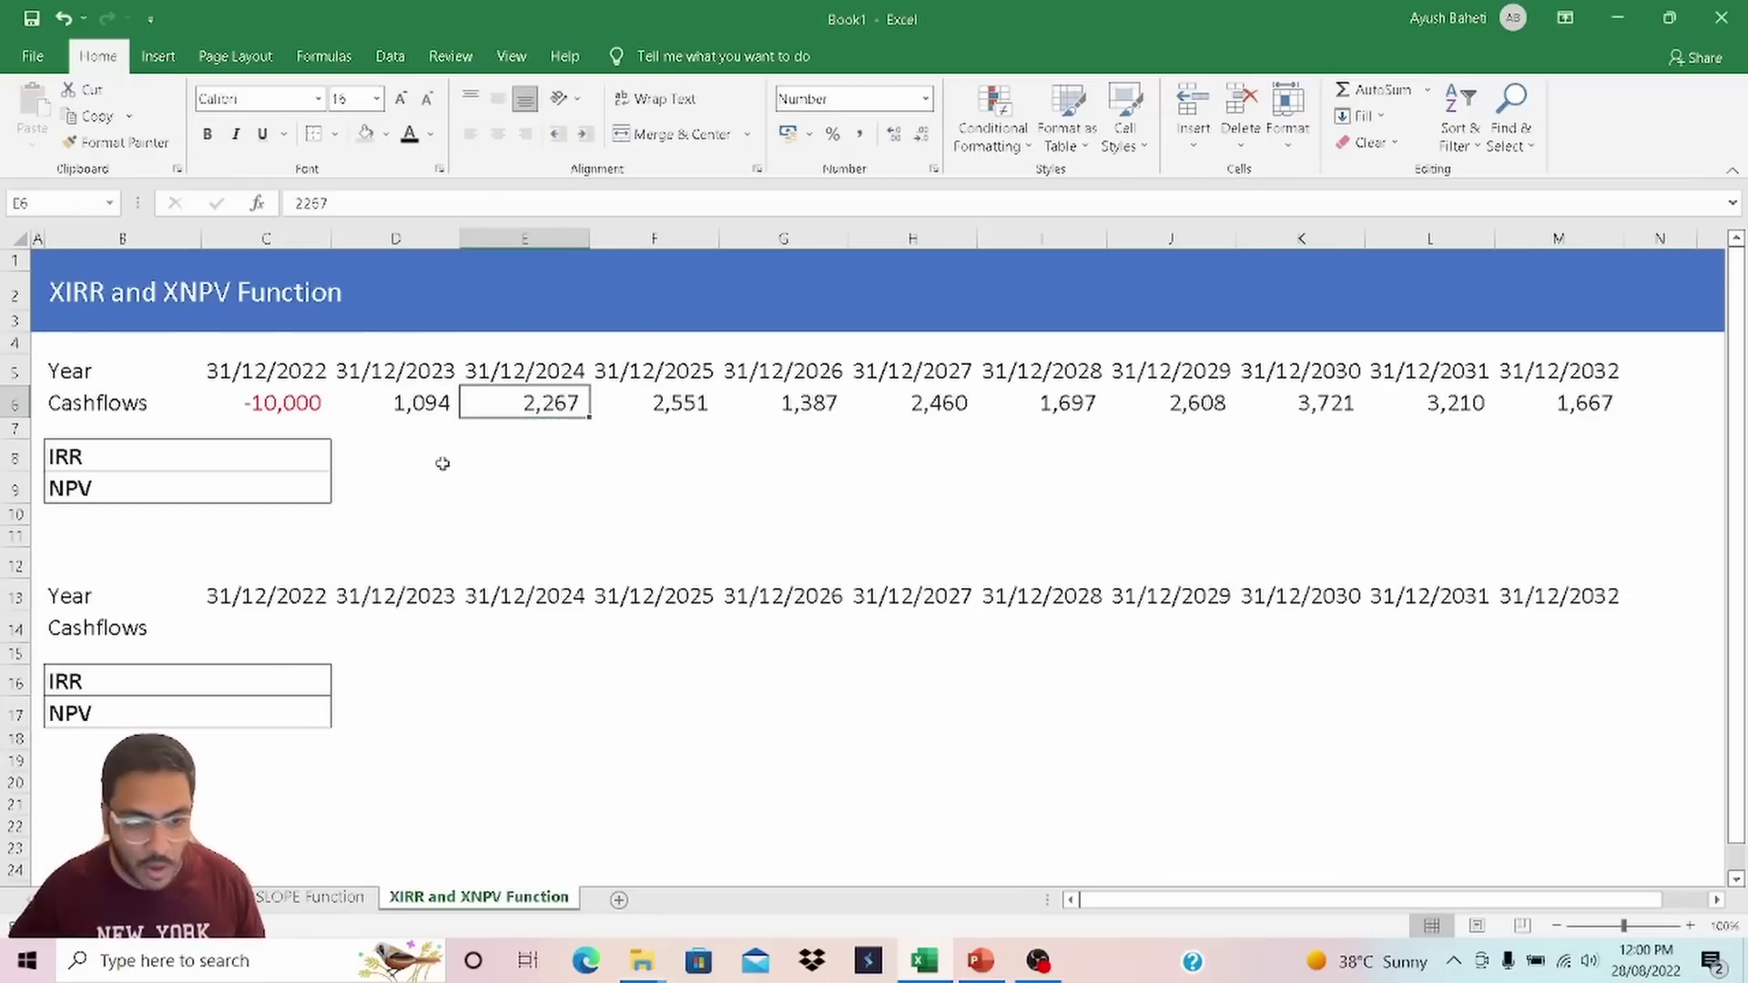
key("Right")
key("Right")
key("Right")
key("Left")
key("Left")
key("Left")
key("Left")
key("ctrl+shift+Right")
left_click(419, 489)
left_click(273, 410)
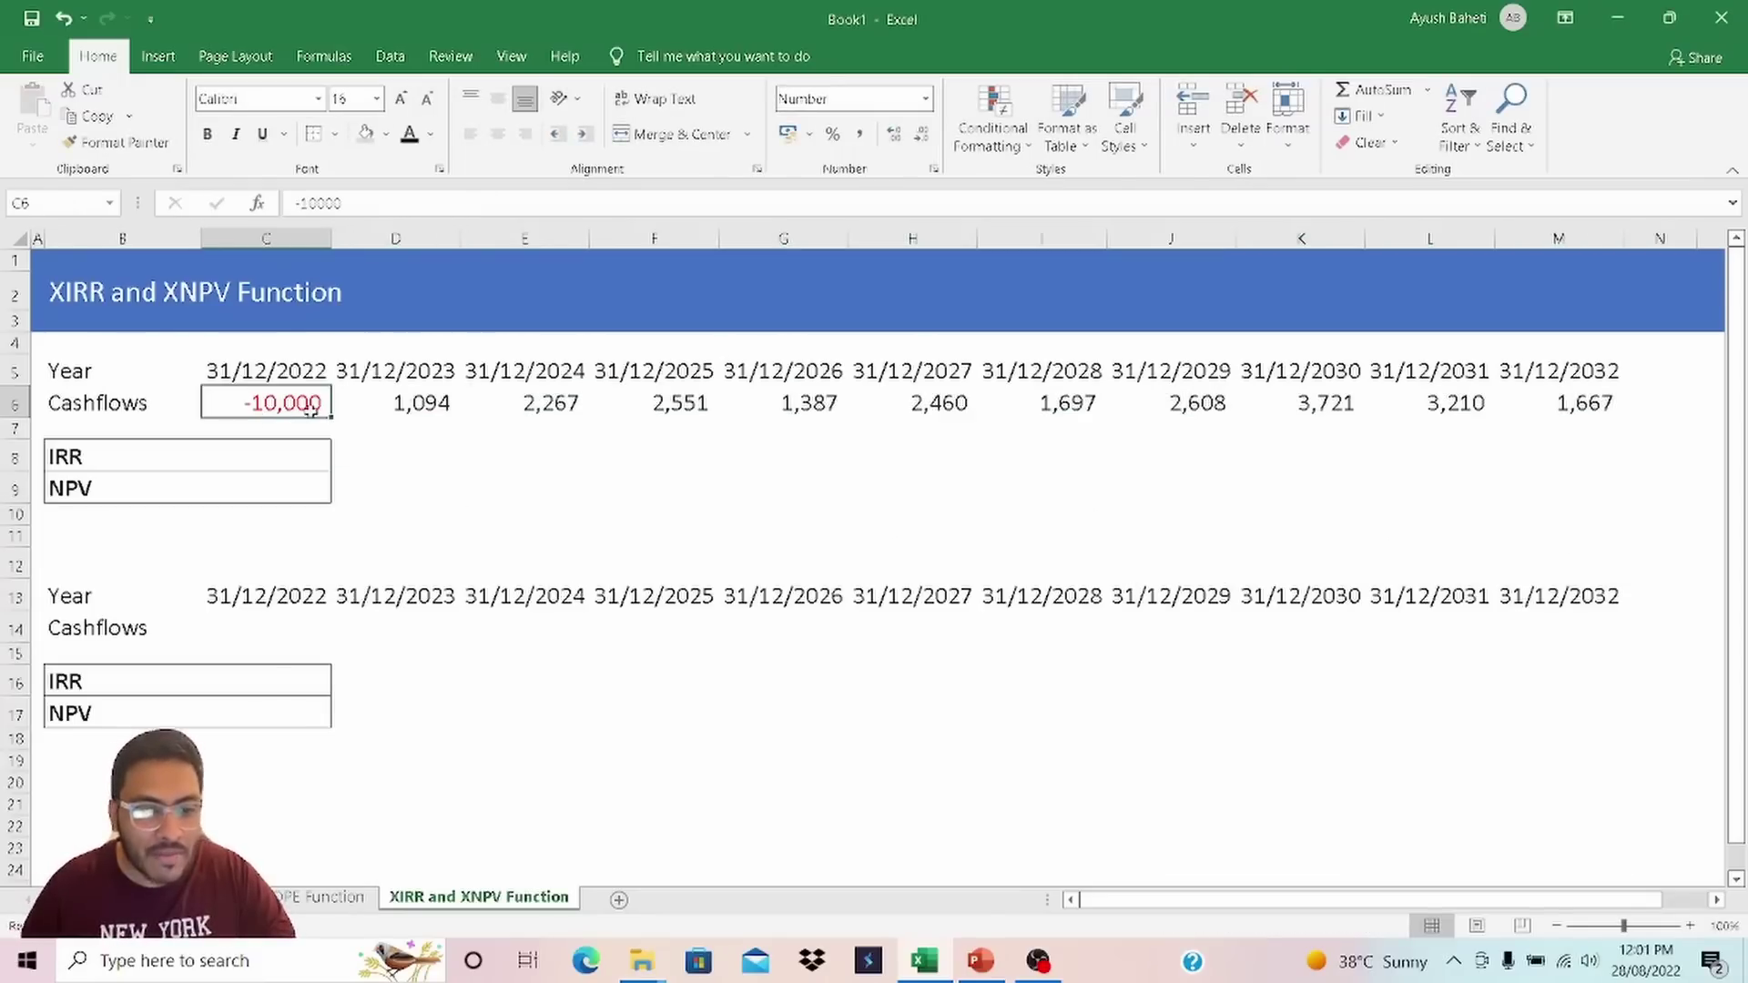
left_click_drag(426, 407, 1525, 408)
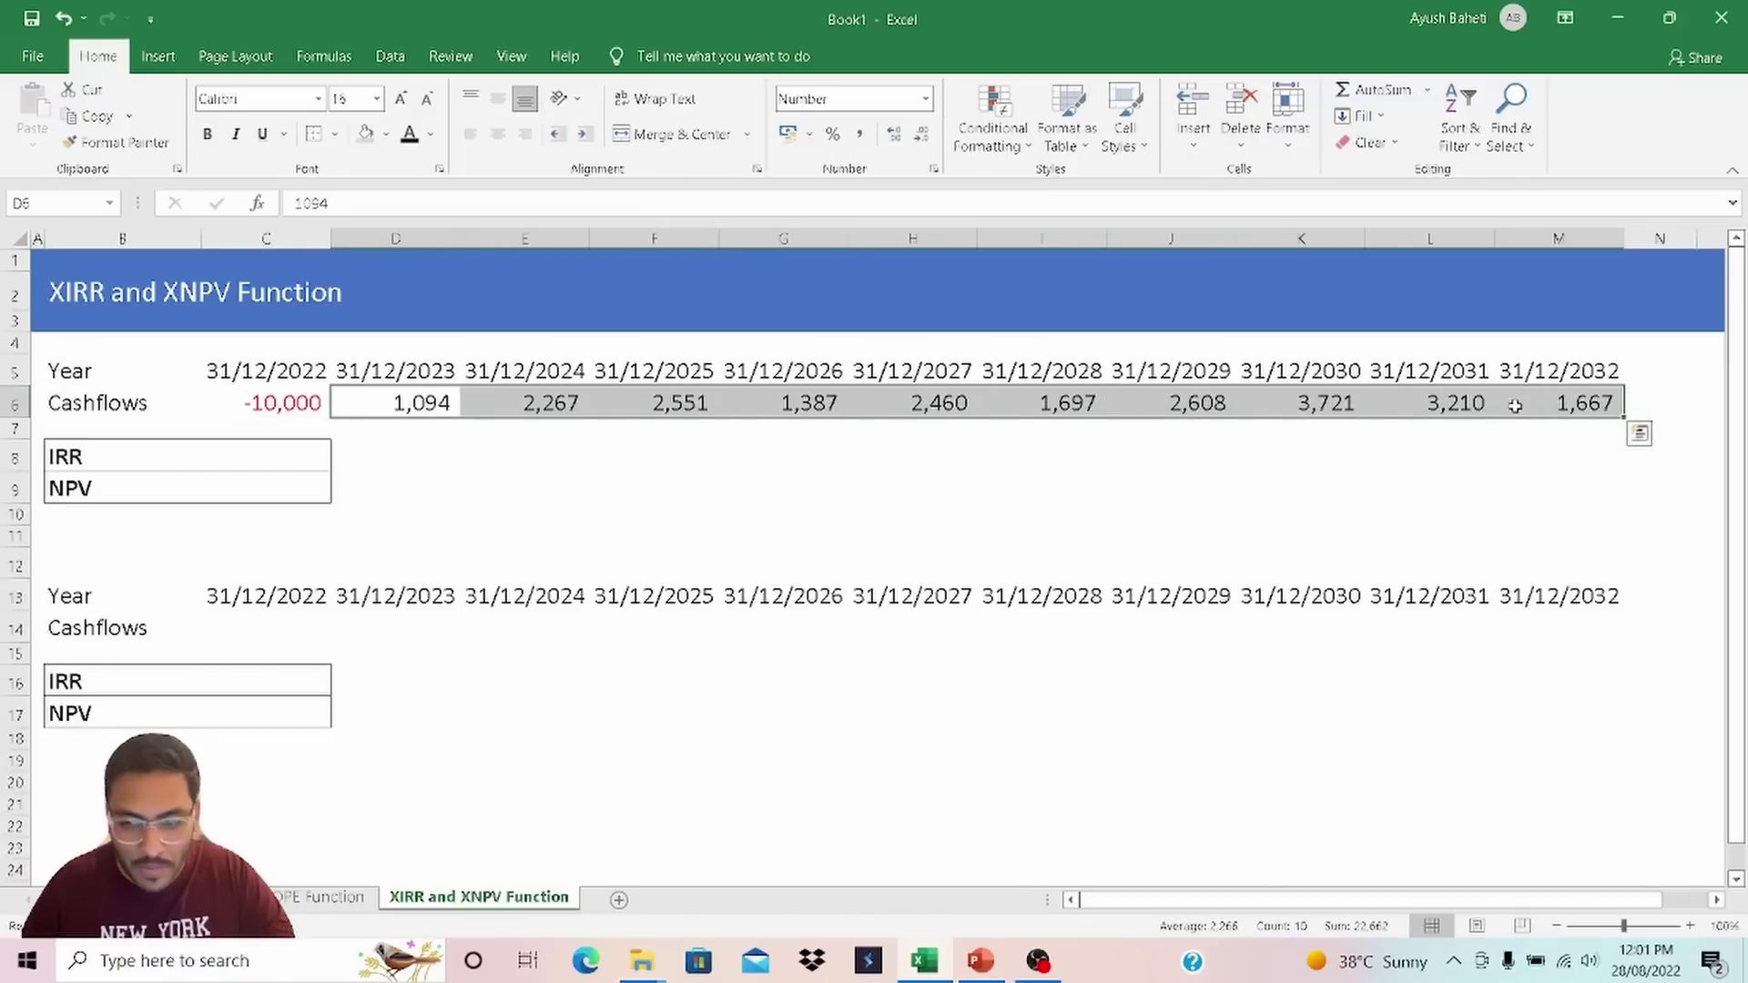
left_click(484, 451)
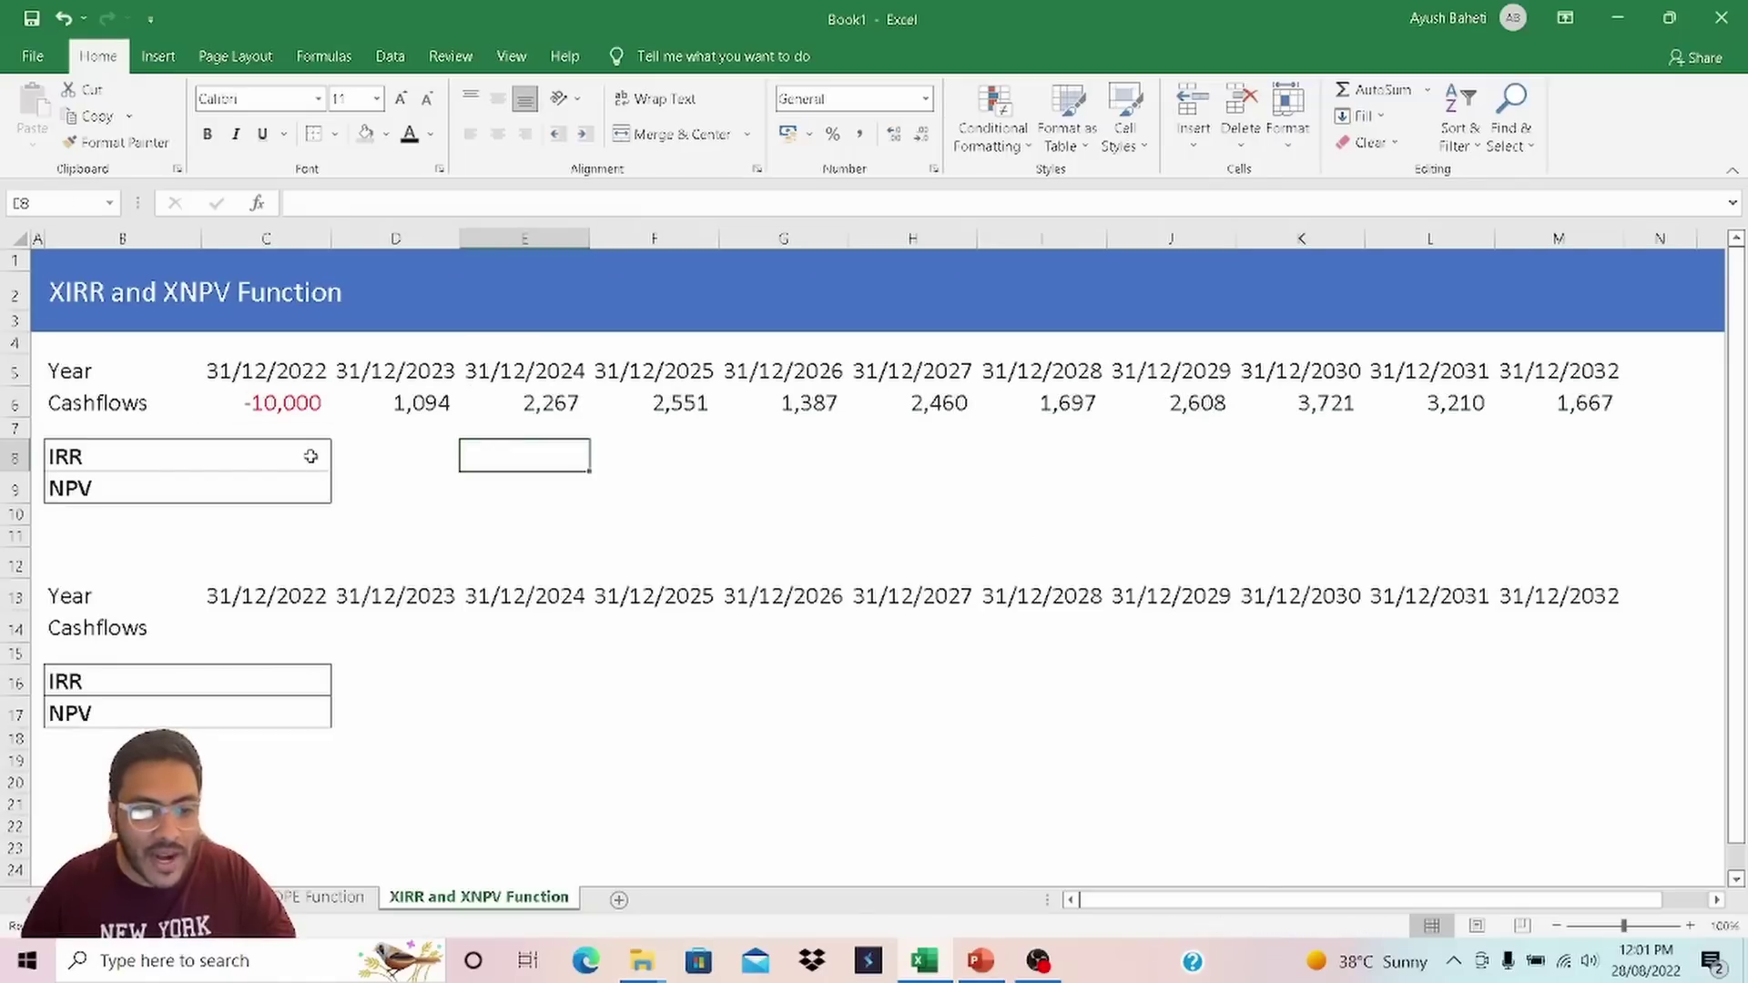
left_click(312, 457)
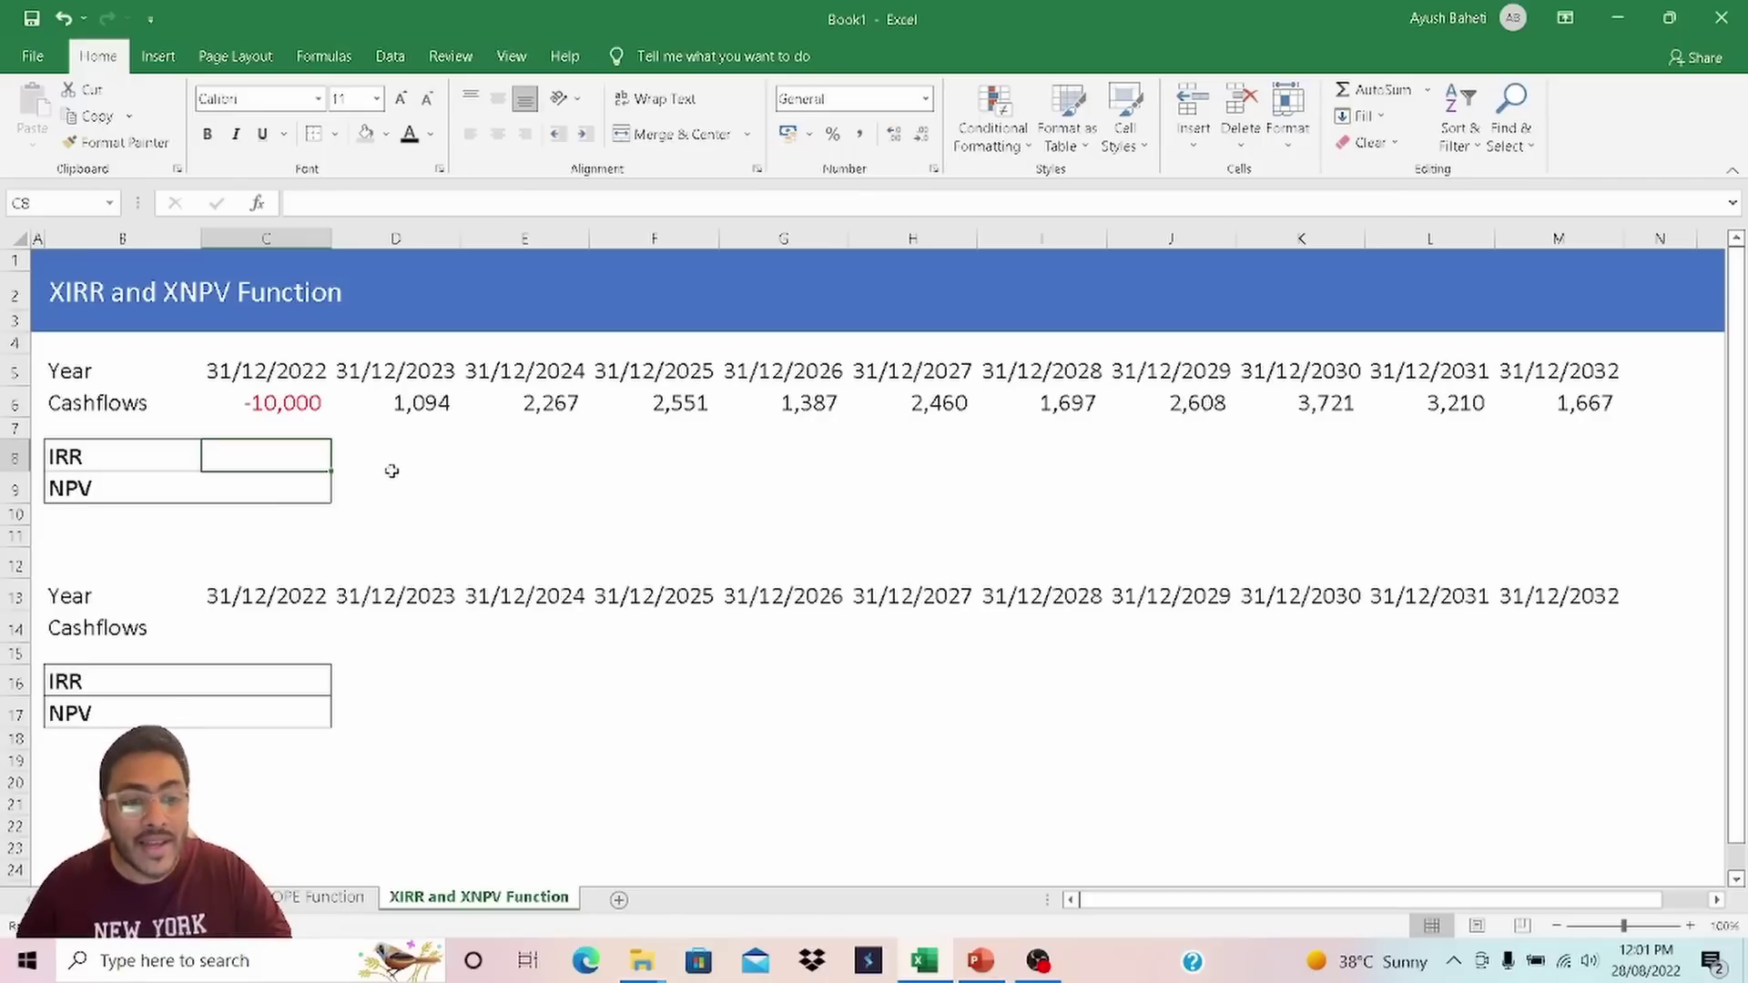
type("=")
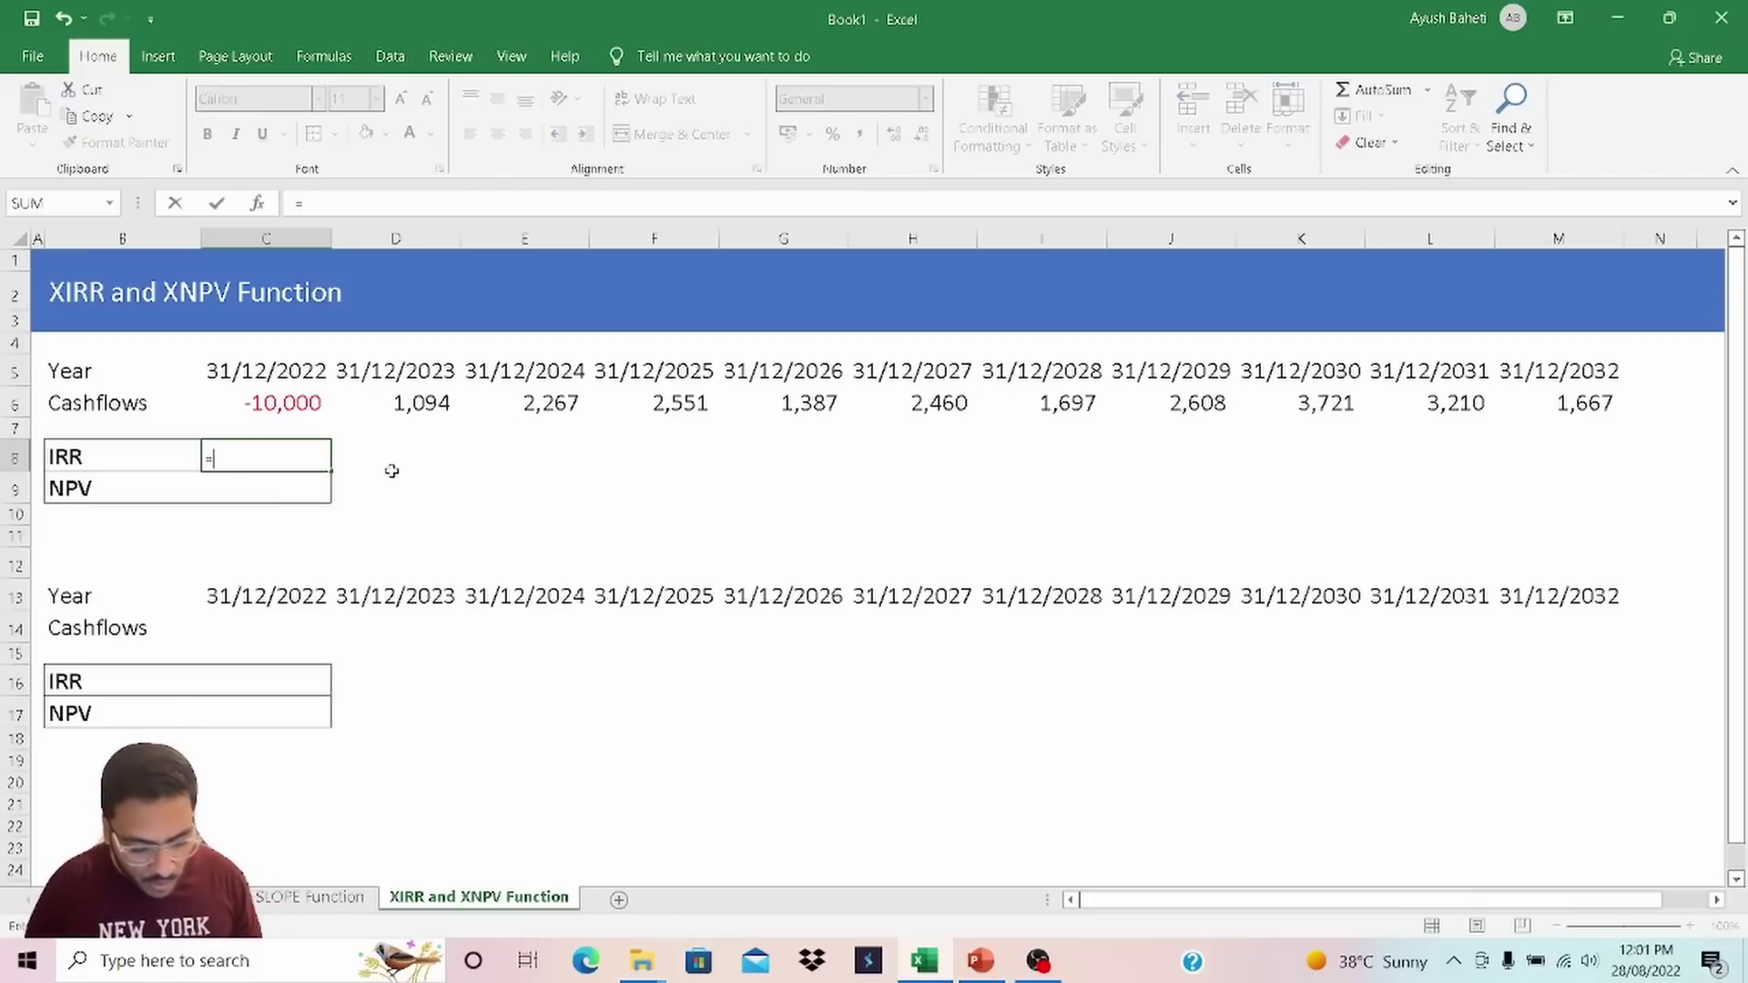
type("irr")
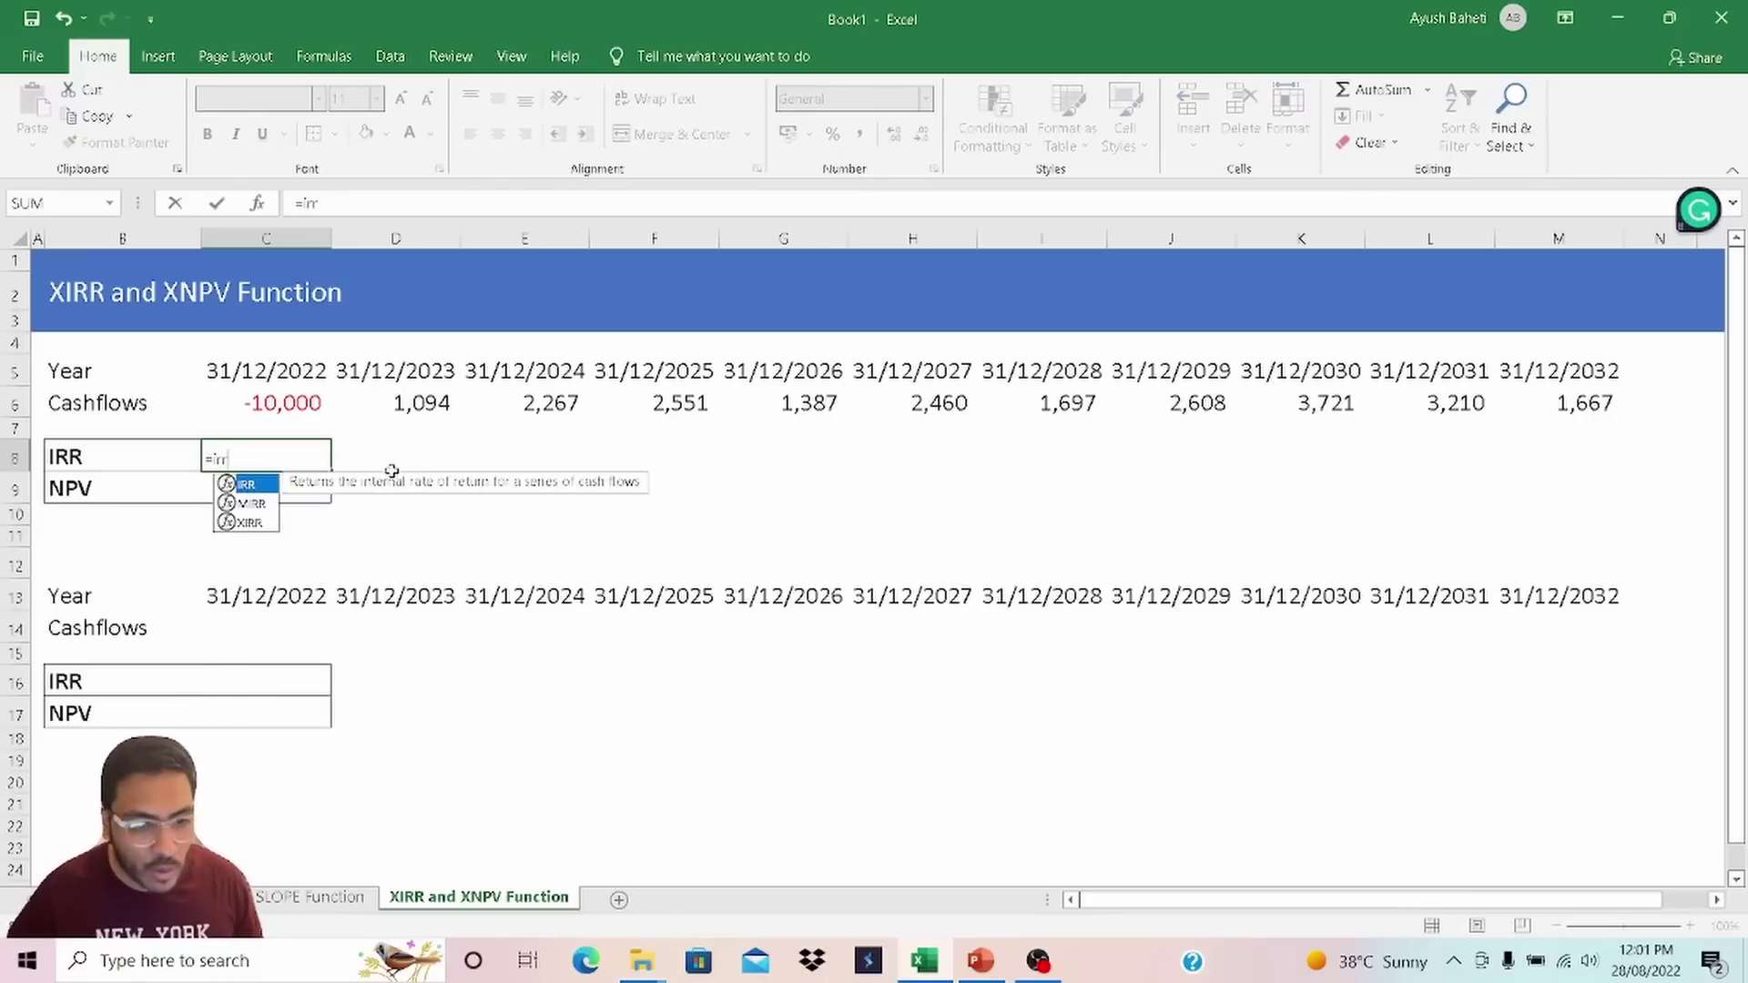
key("Tab")
key("Up")
key("Up")
key("ctrl+shift+Right")
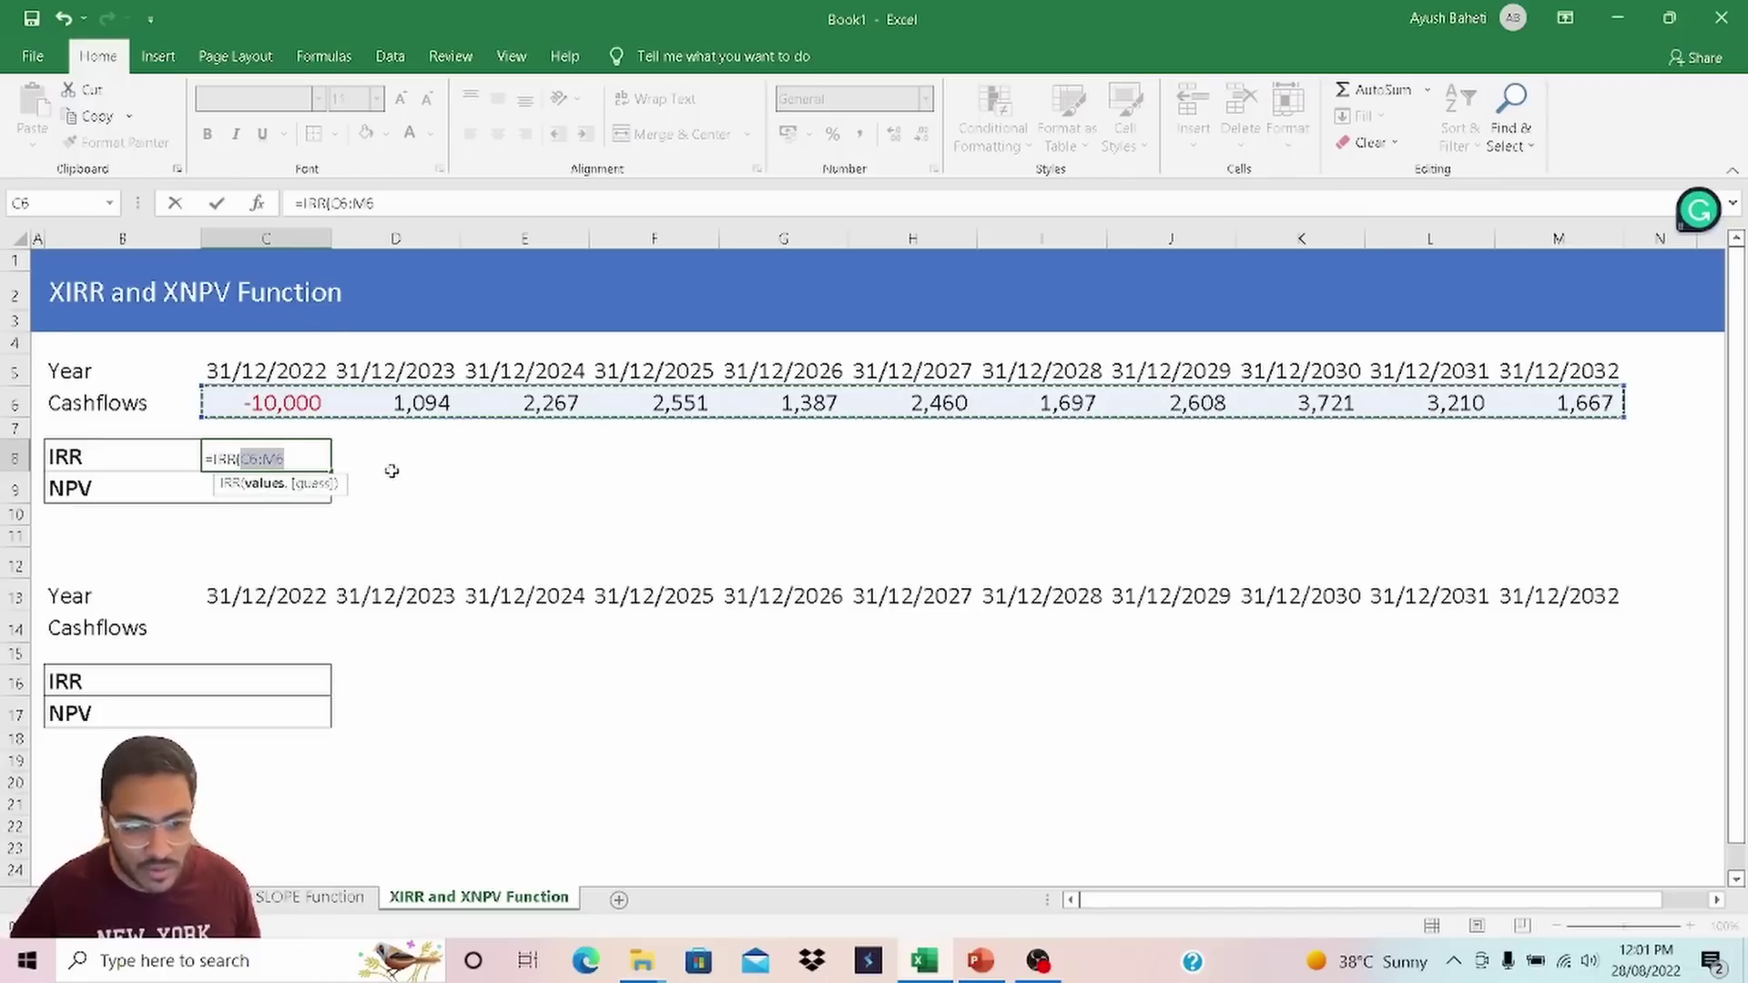
key("ctrl+Return")
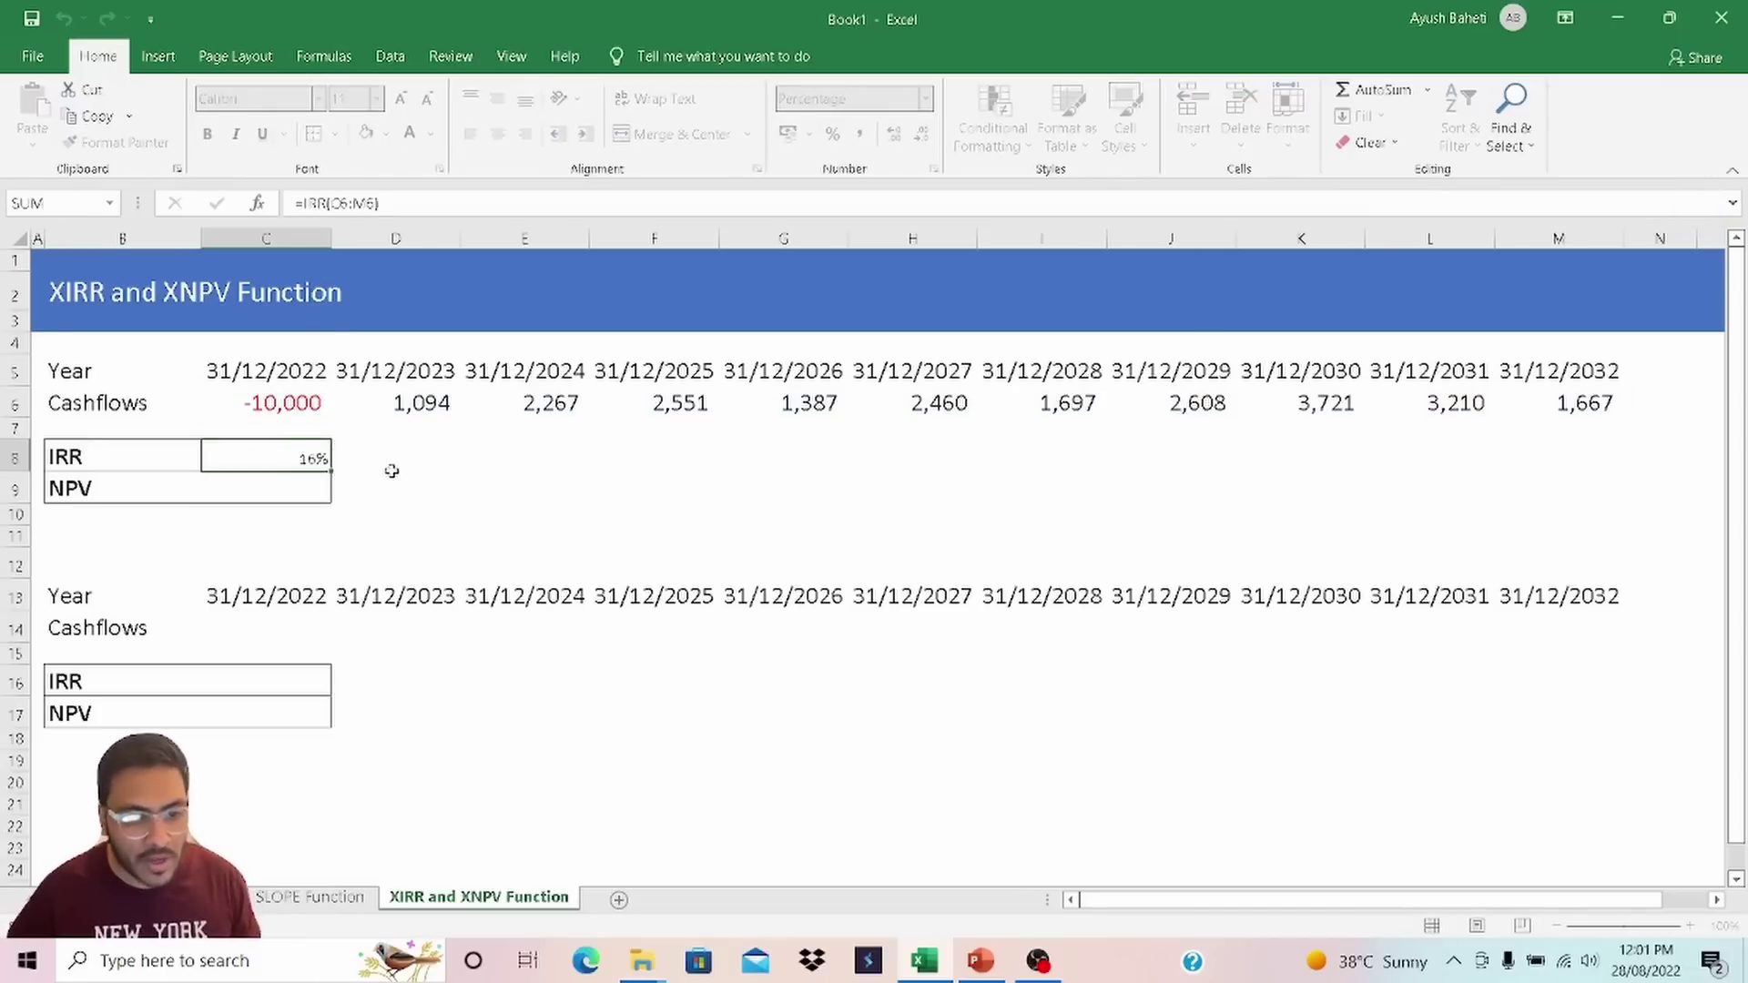
left_click(376, 100)
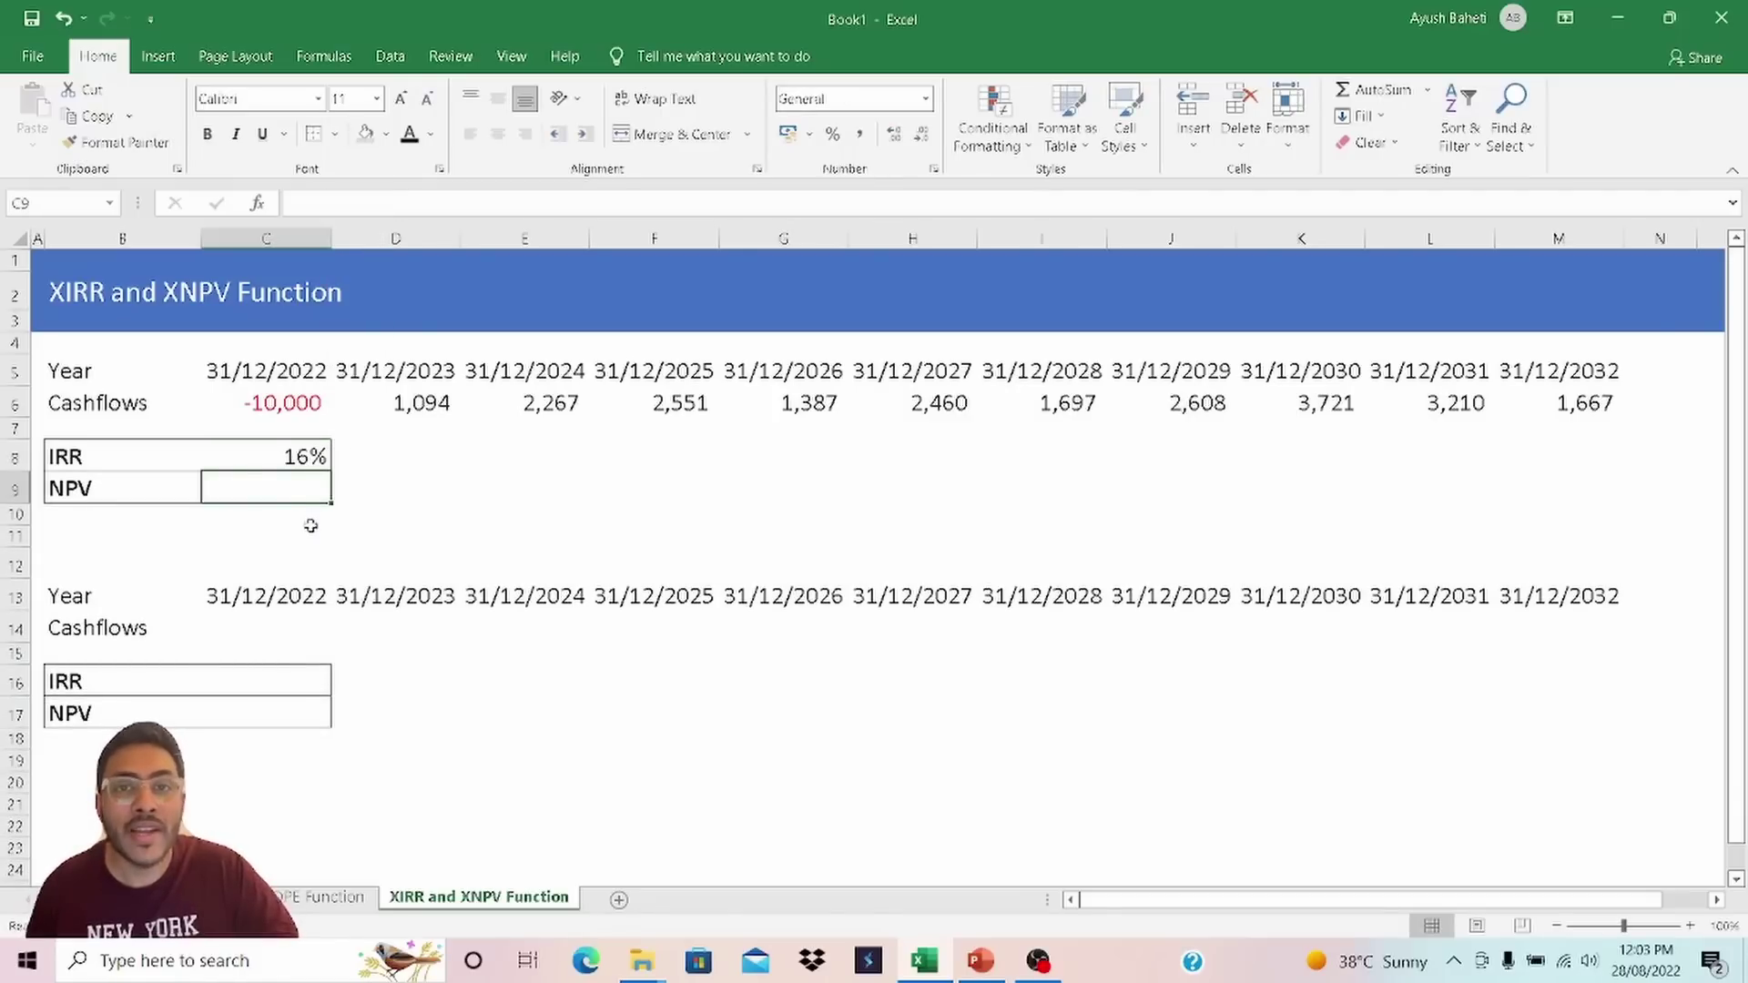
Abandon a started NPV formula and review the IRR formula in C8.
type("=npv")
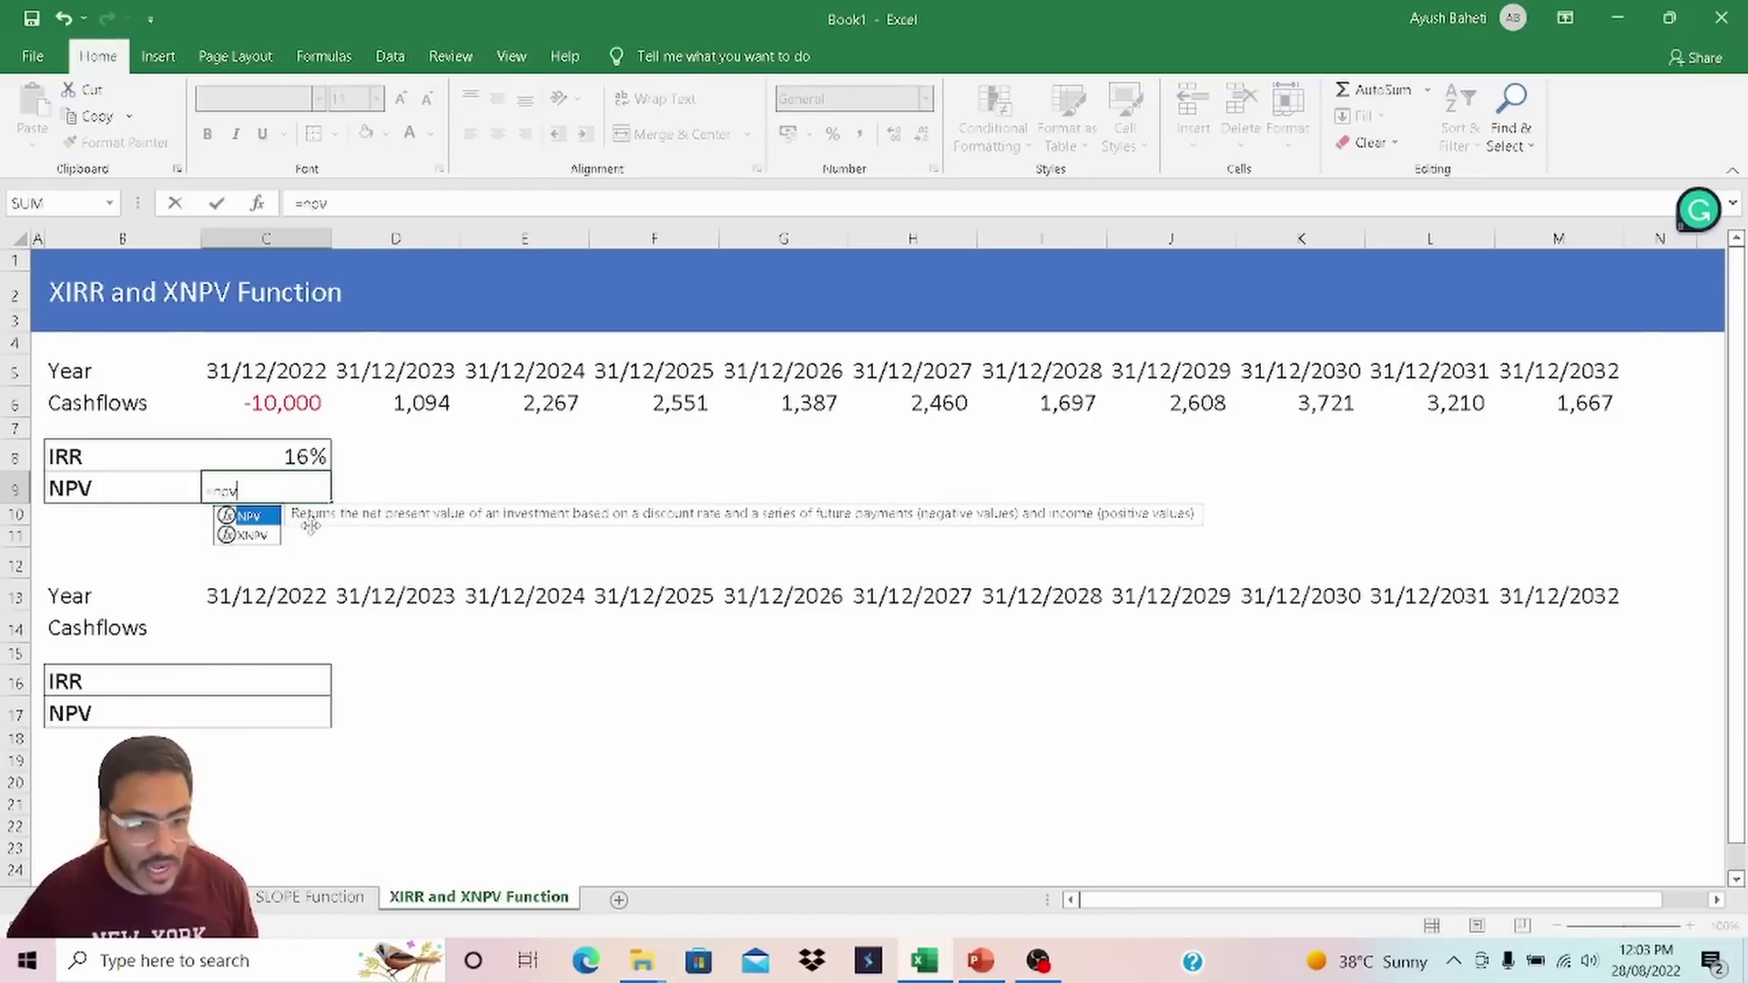
type("(")
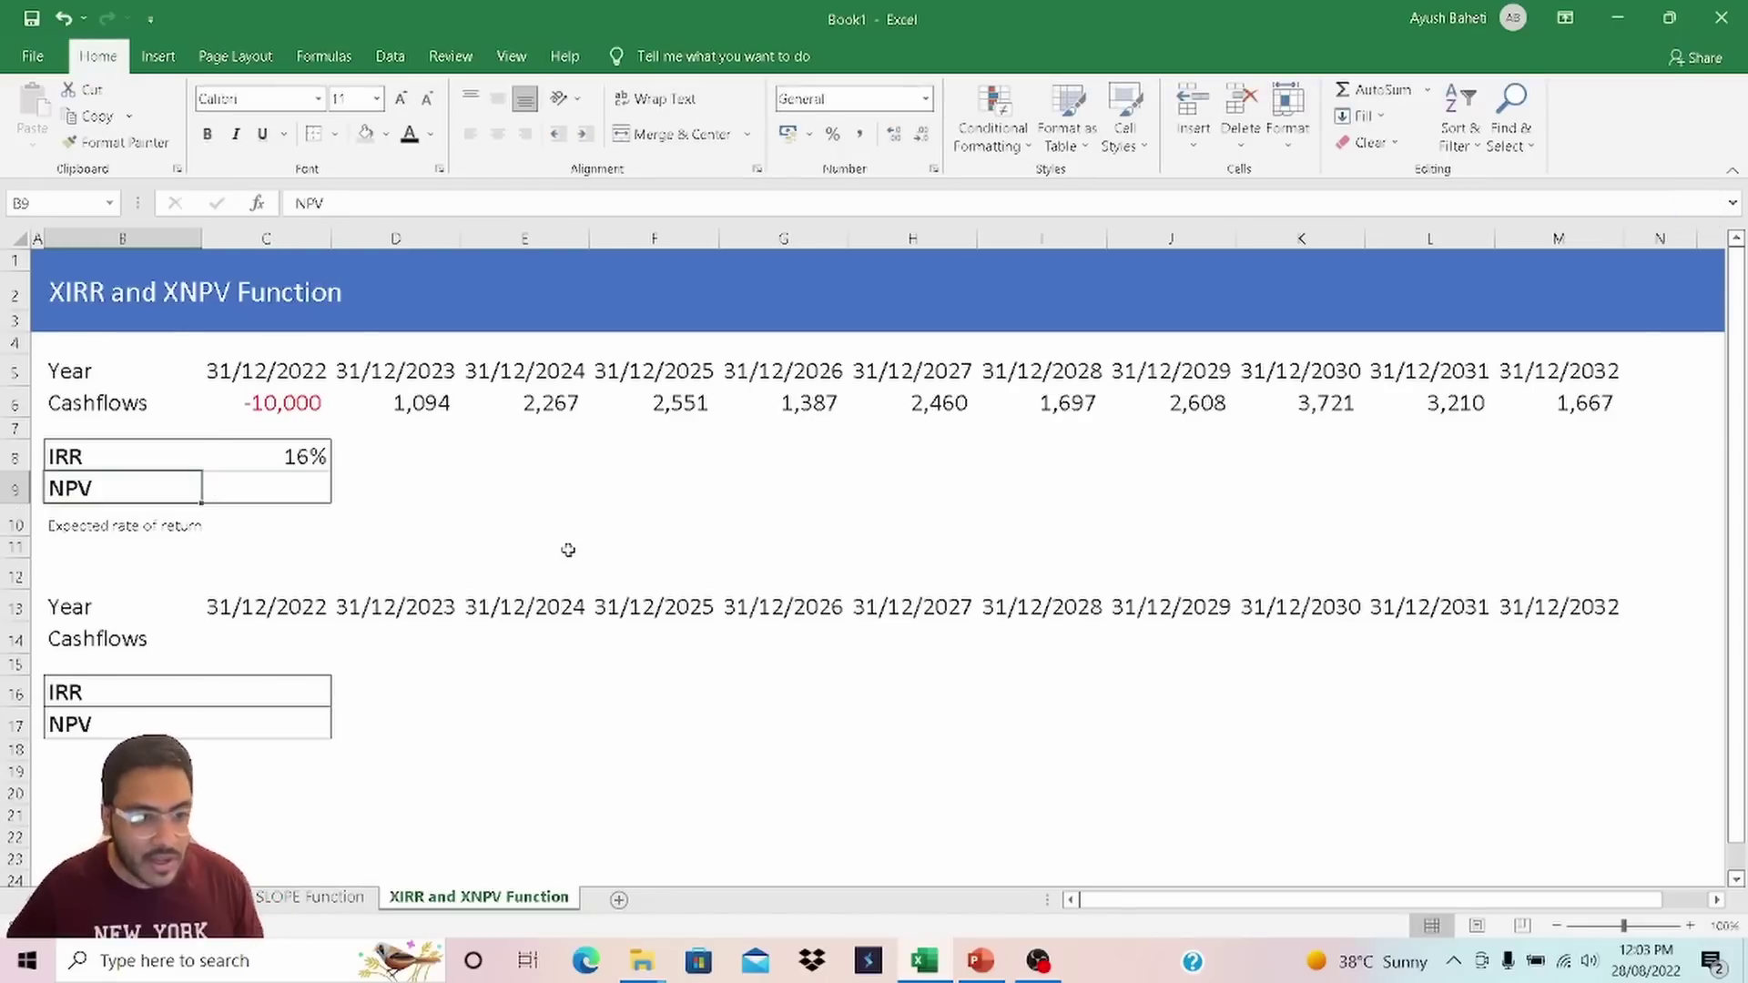
key("Up")
key("Right")
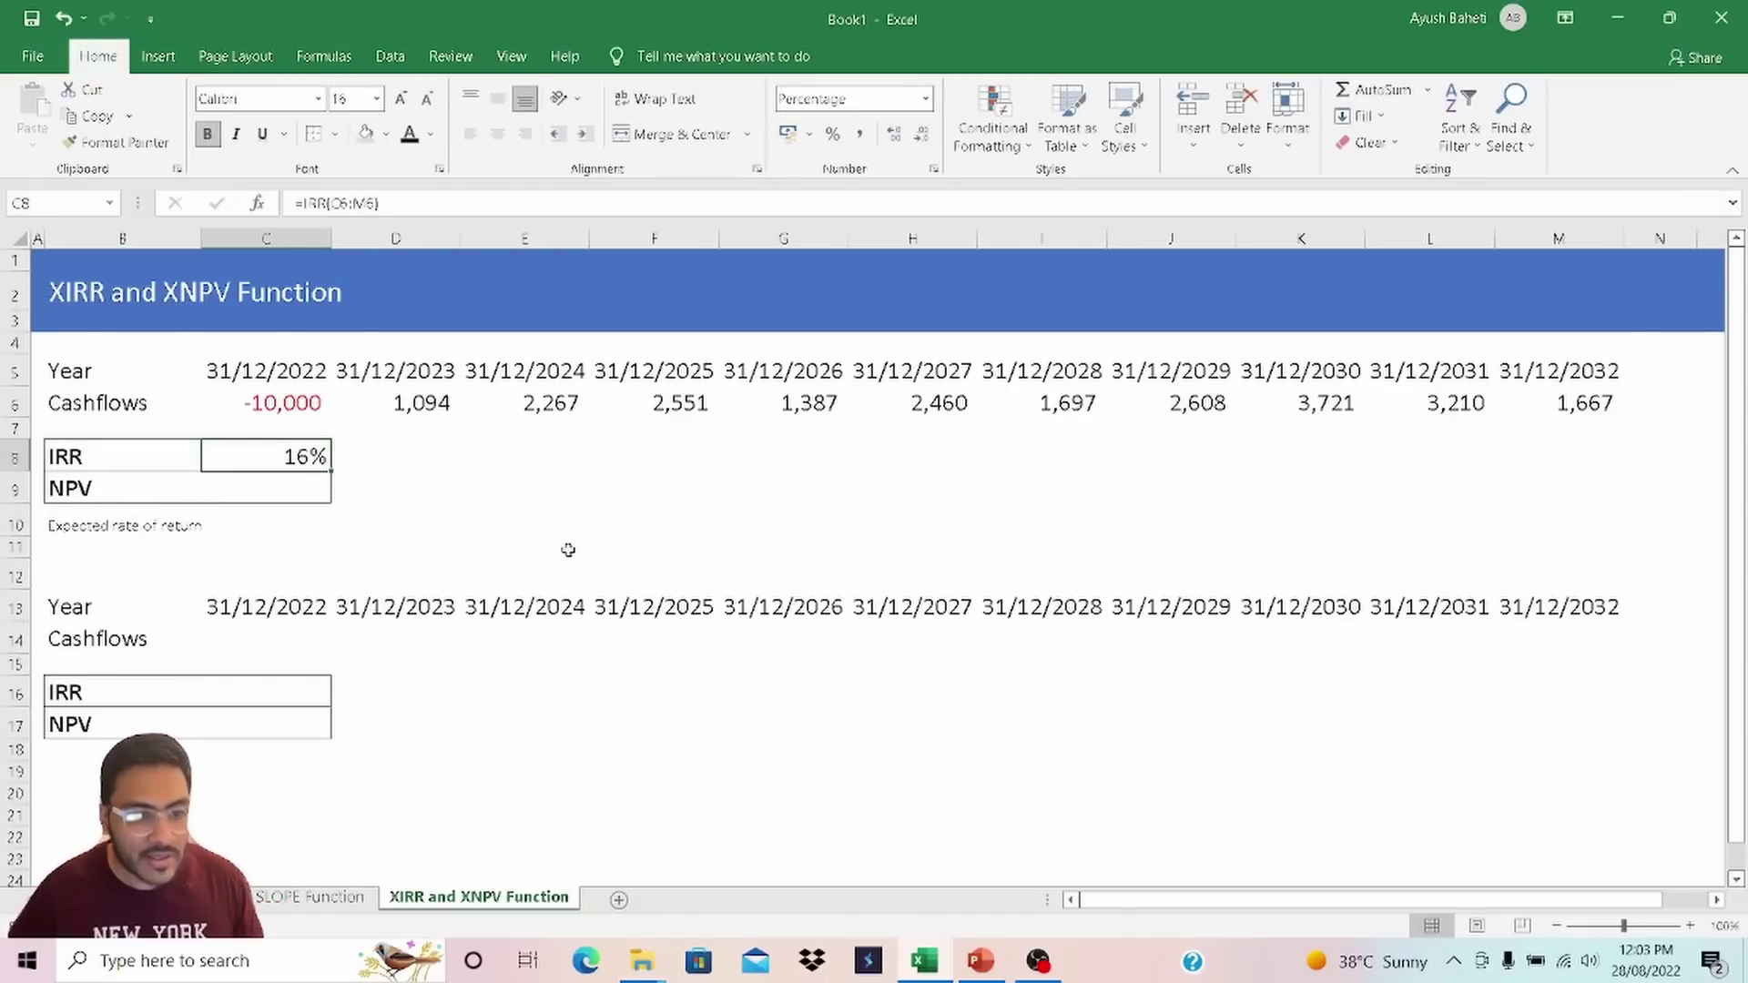
key("F2")
key("Escape")
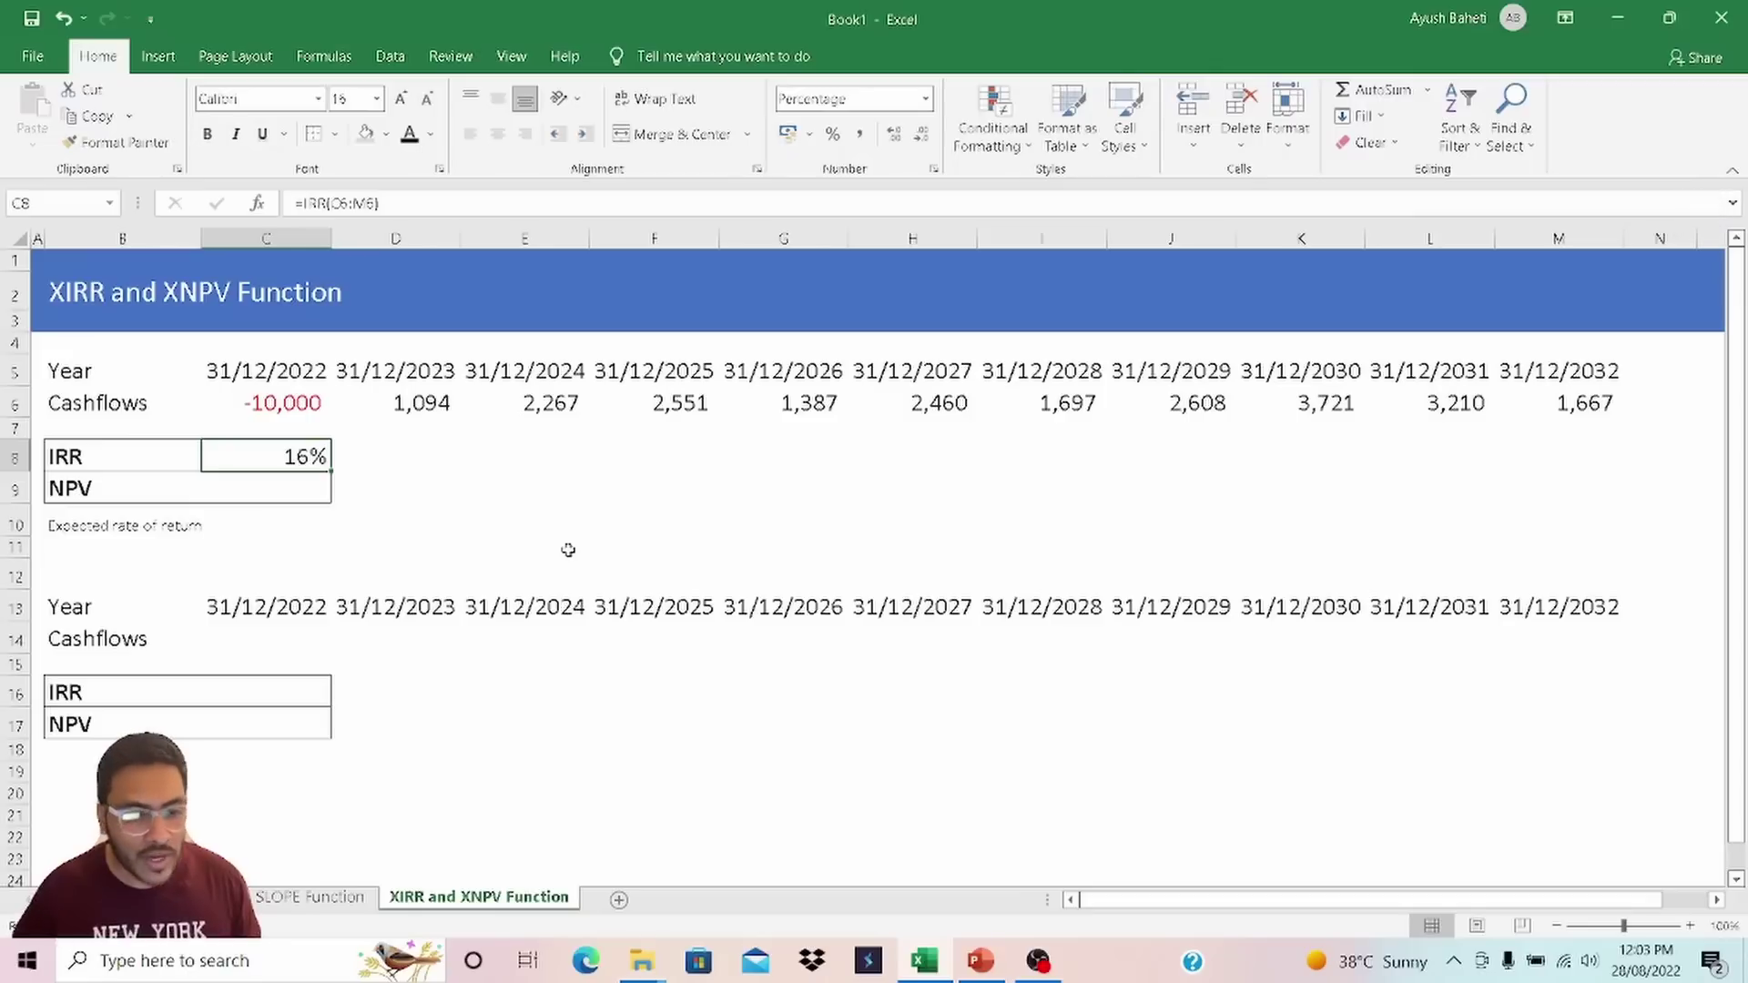
key("Down")
key("Left")
key("Down")
Copy the NPV label's formatting from B9 into B10 for the new rate row.
key("Up")
key("ctrl+c")
key("Down")
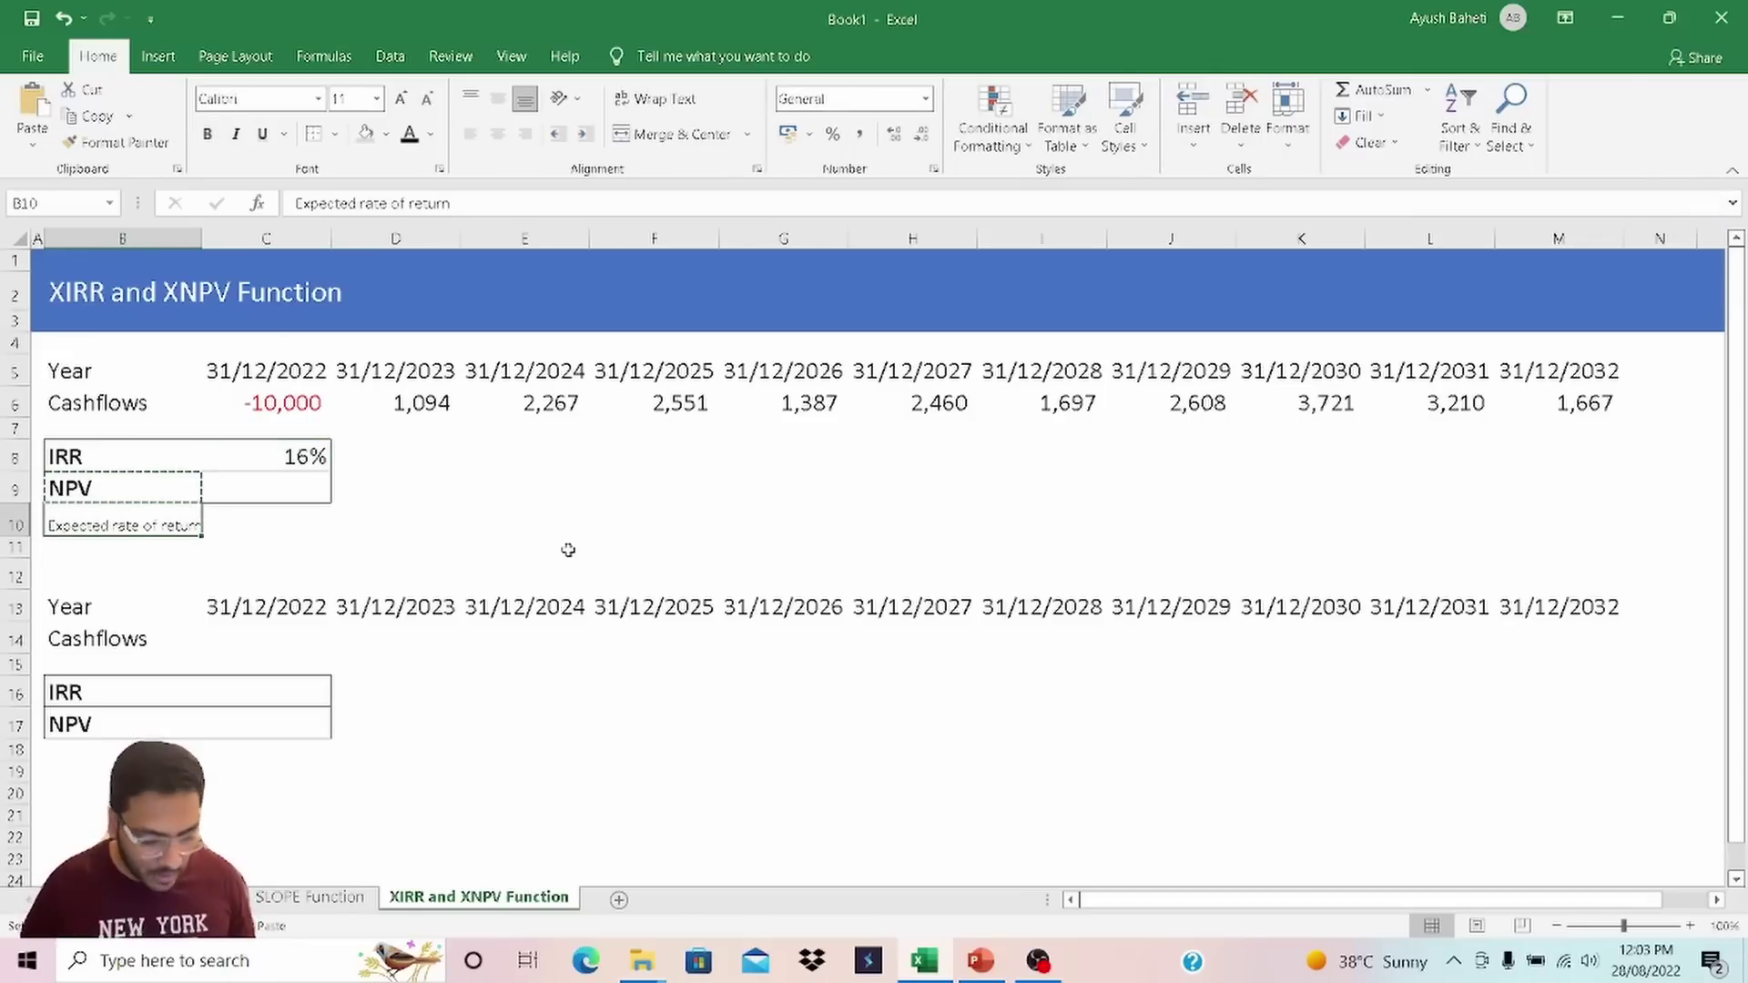
key("ctrl+alt+v")
key("t")
key("Return")
key("Escape")
key("Right")
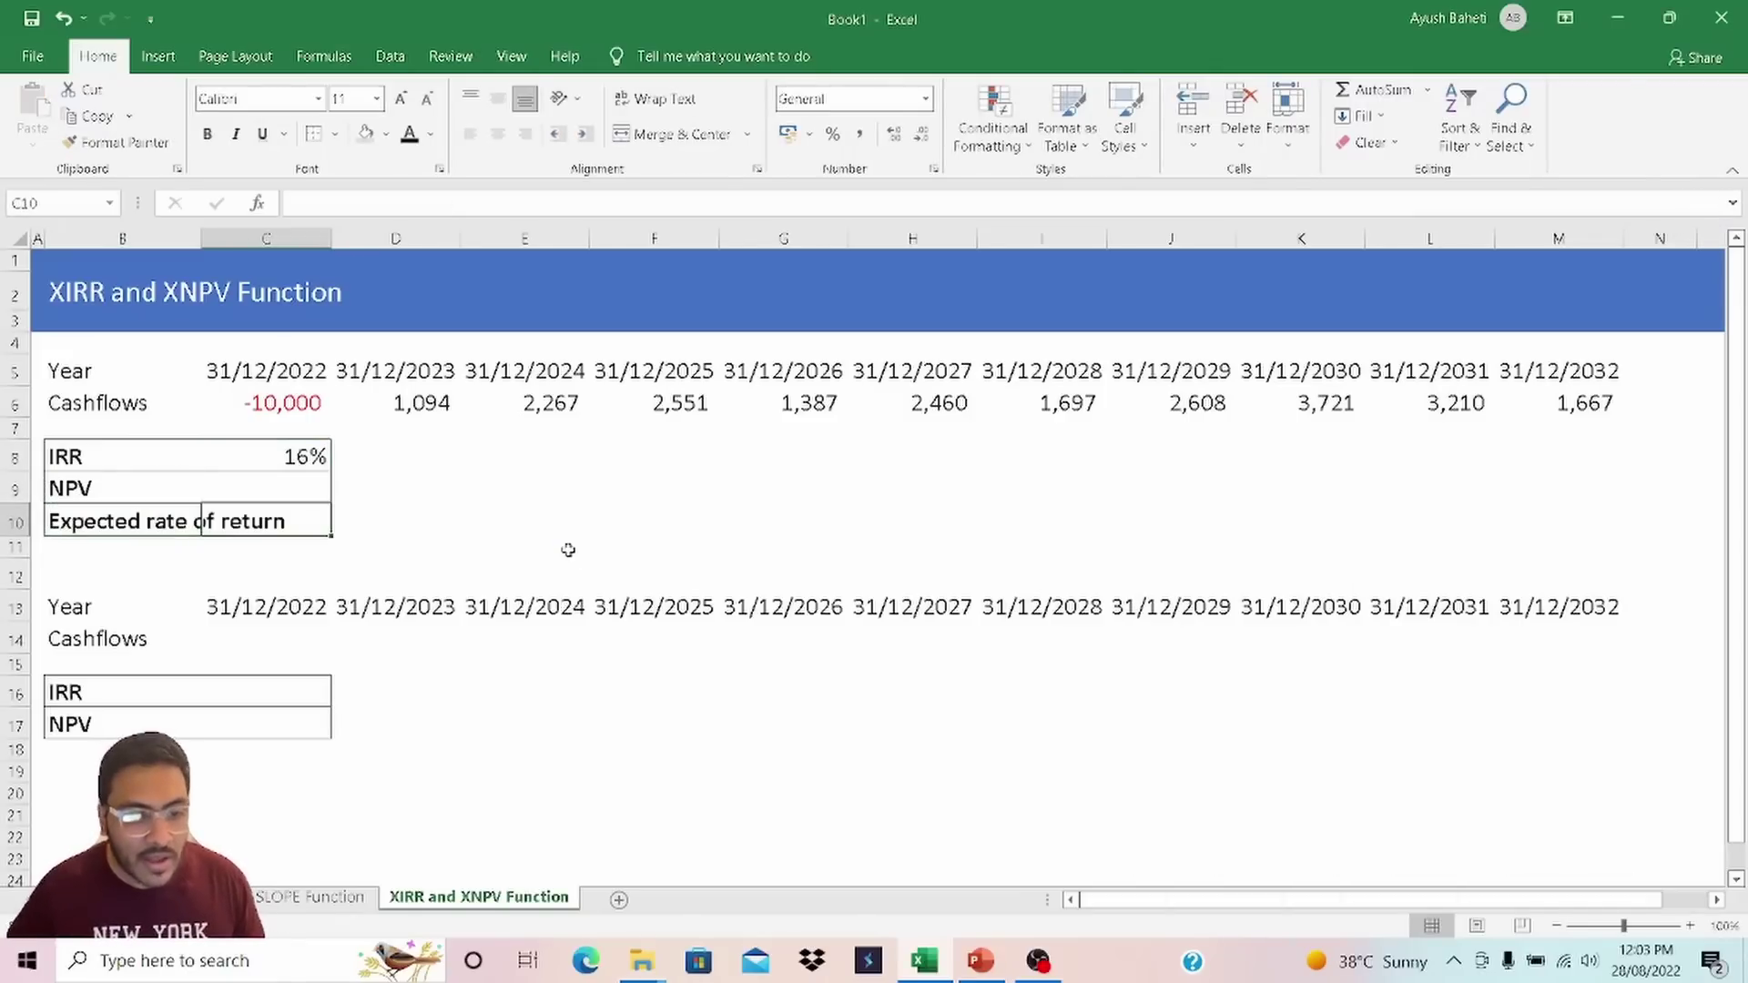
left_click(282, 407)
Enter 12% in C10 and =NPV(C10,C6:M6) in C9.
left_click(304, 511)
type("12")
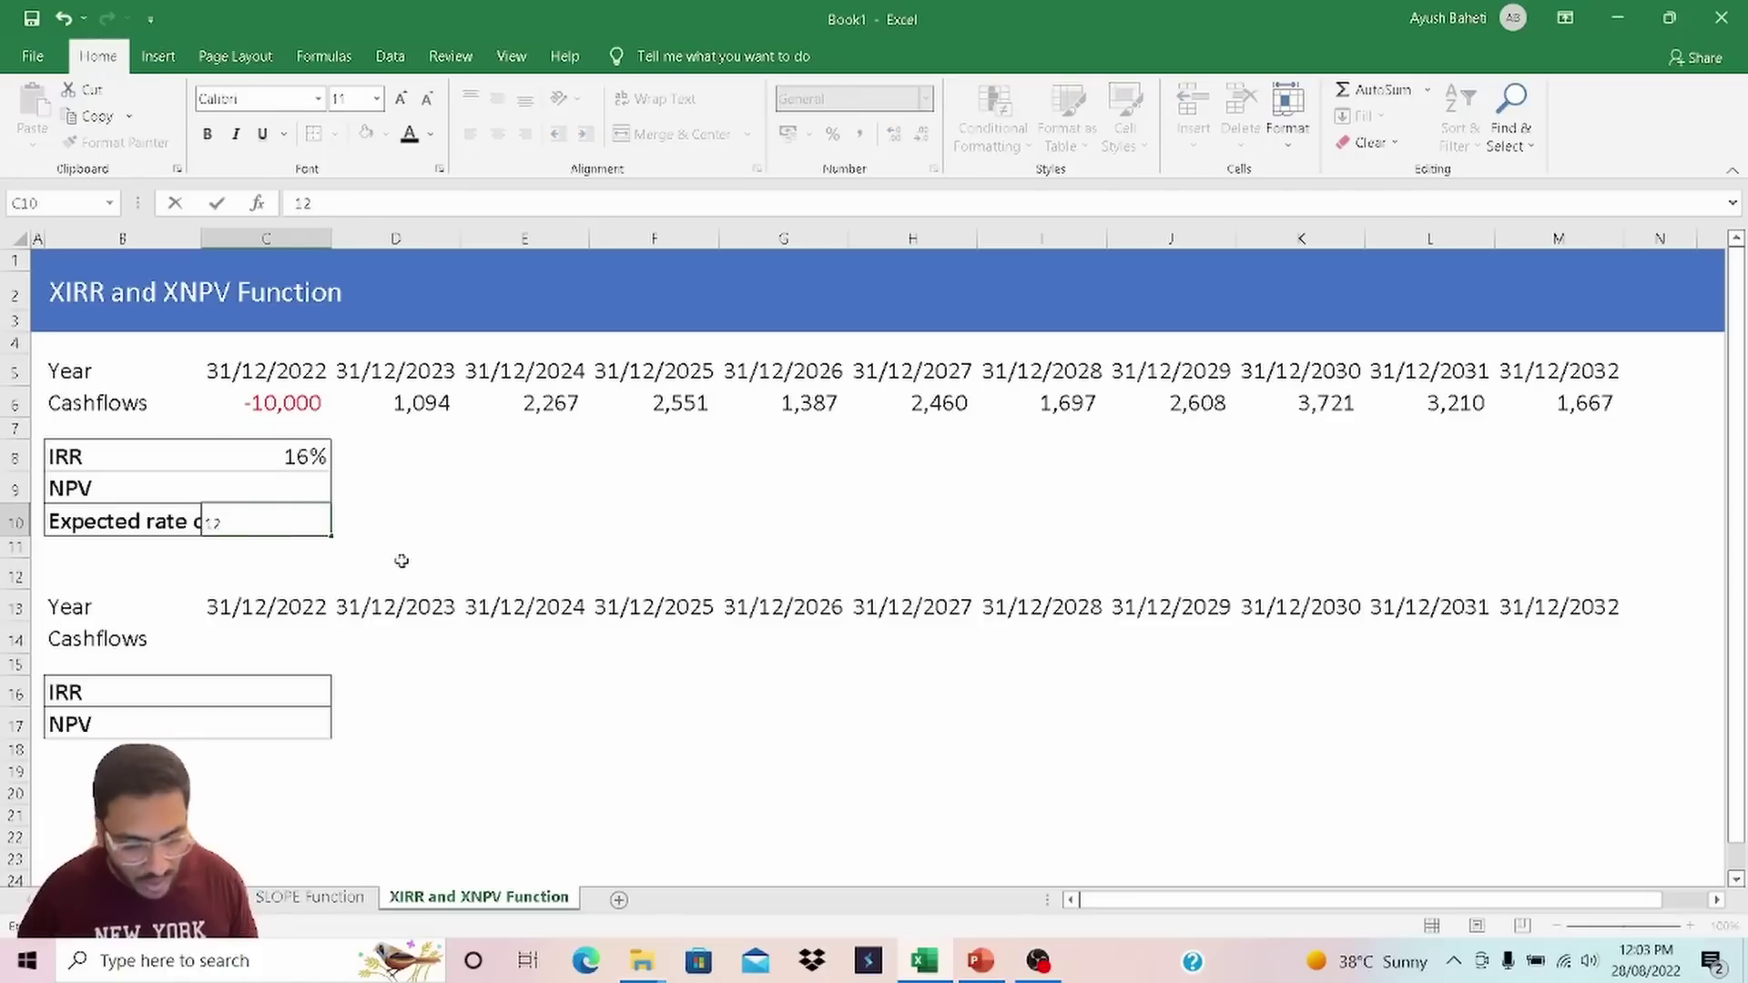
key("Return")
key("Up")
key("Up")
type("=")
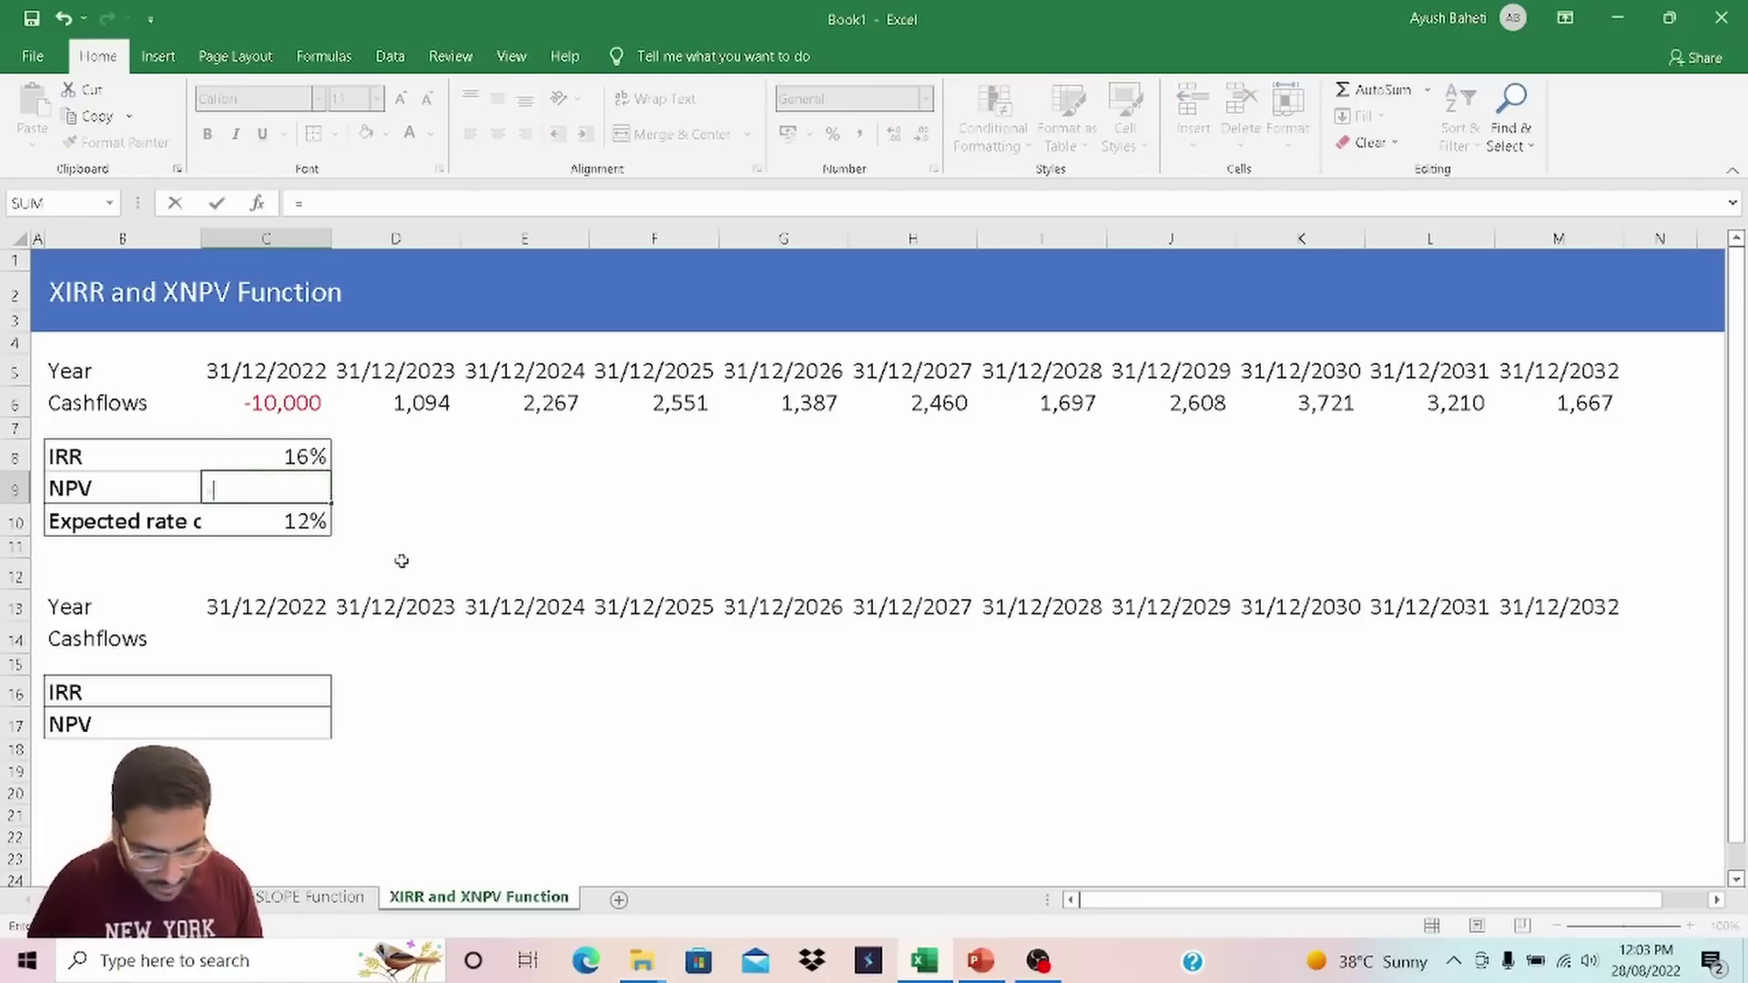
type("NPV(")
key("Down")
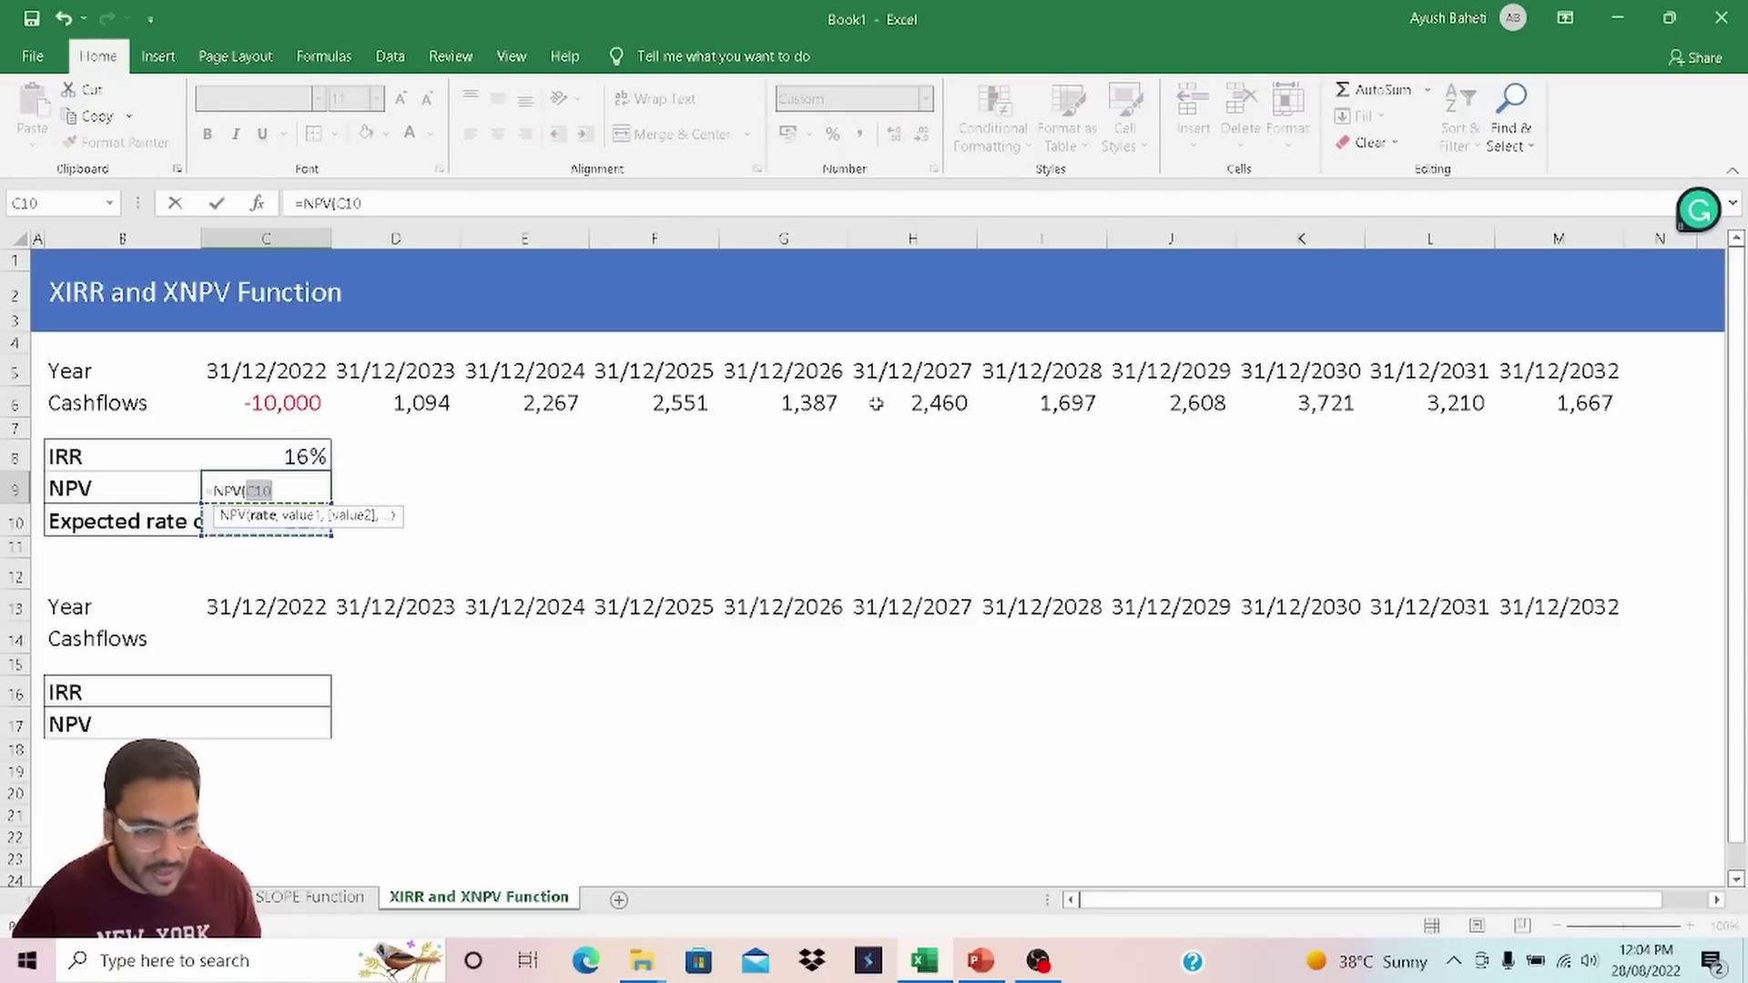
type(",")
key("Up")
key("Up")
key("Up")
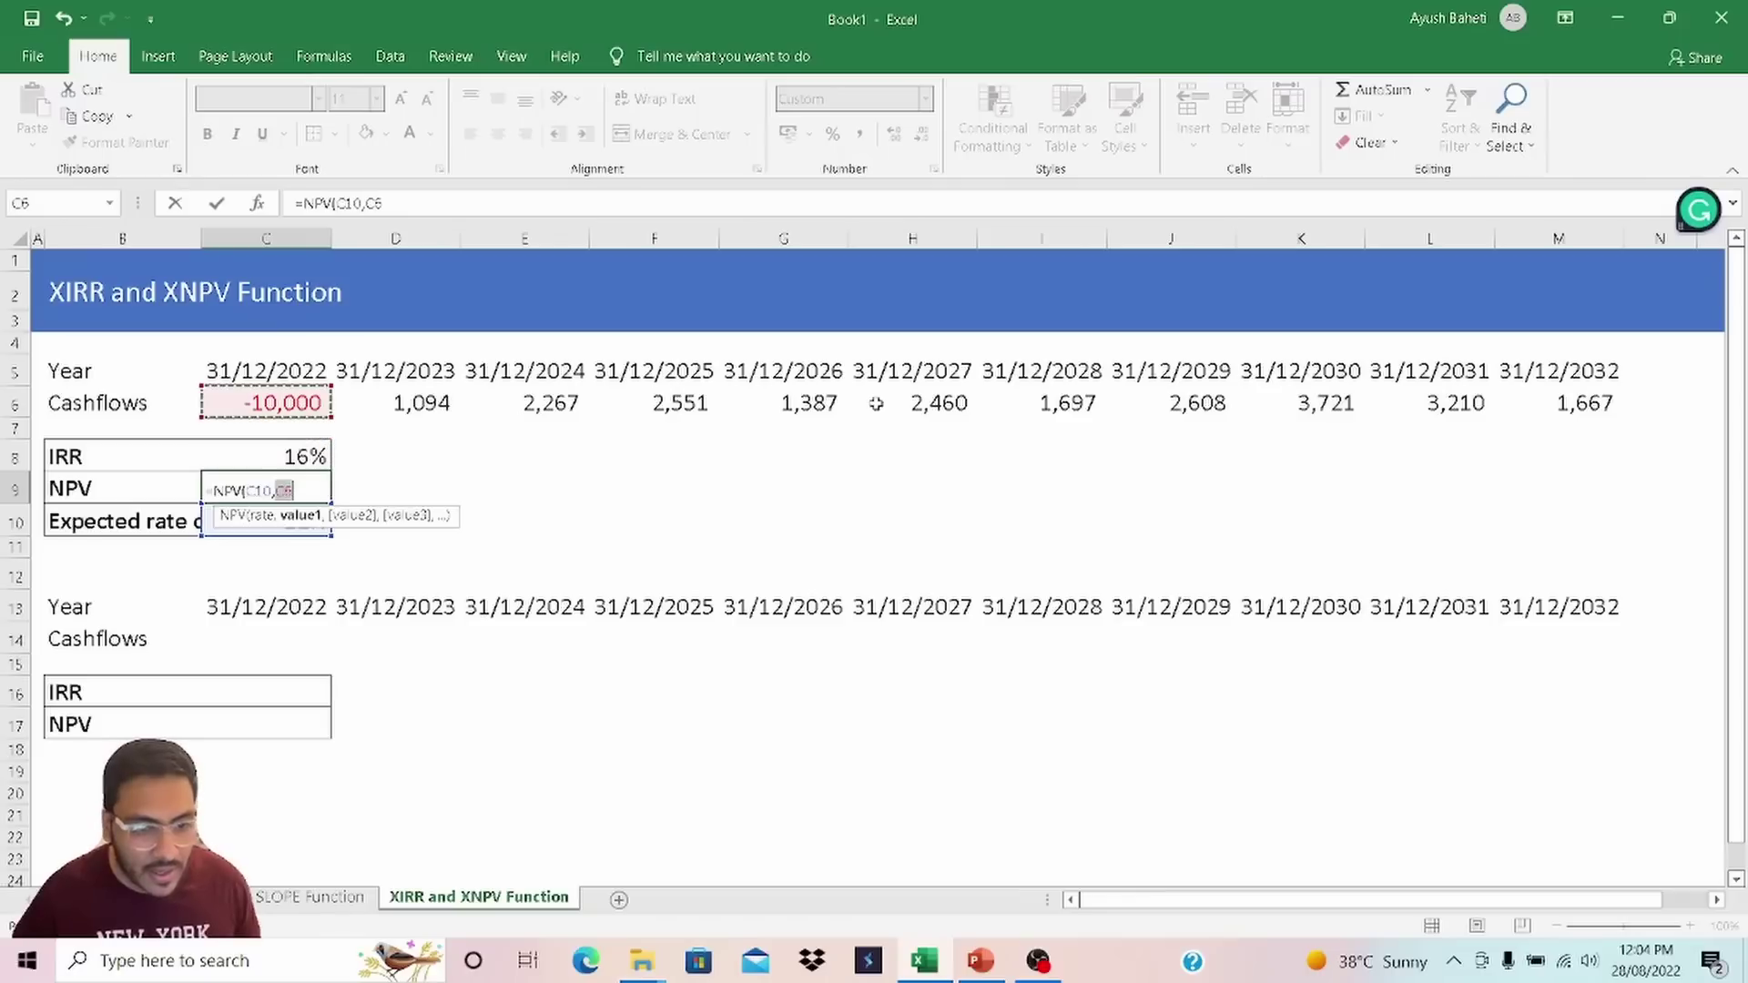
key("ctrl+shift+Right")
key("ctrl+Return")
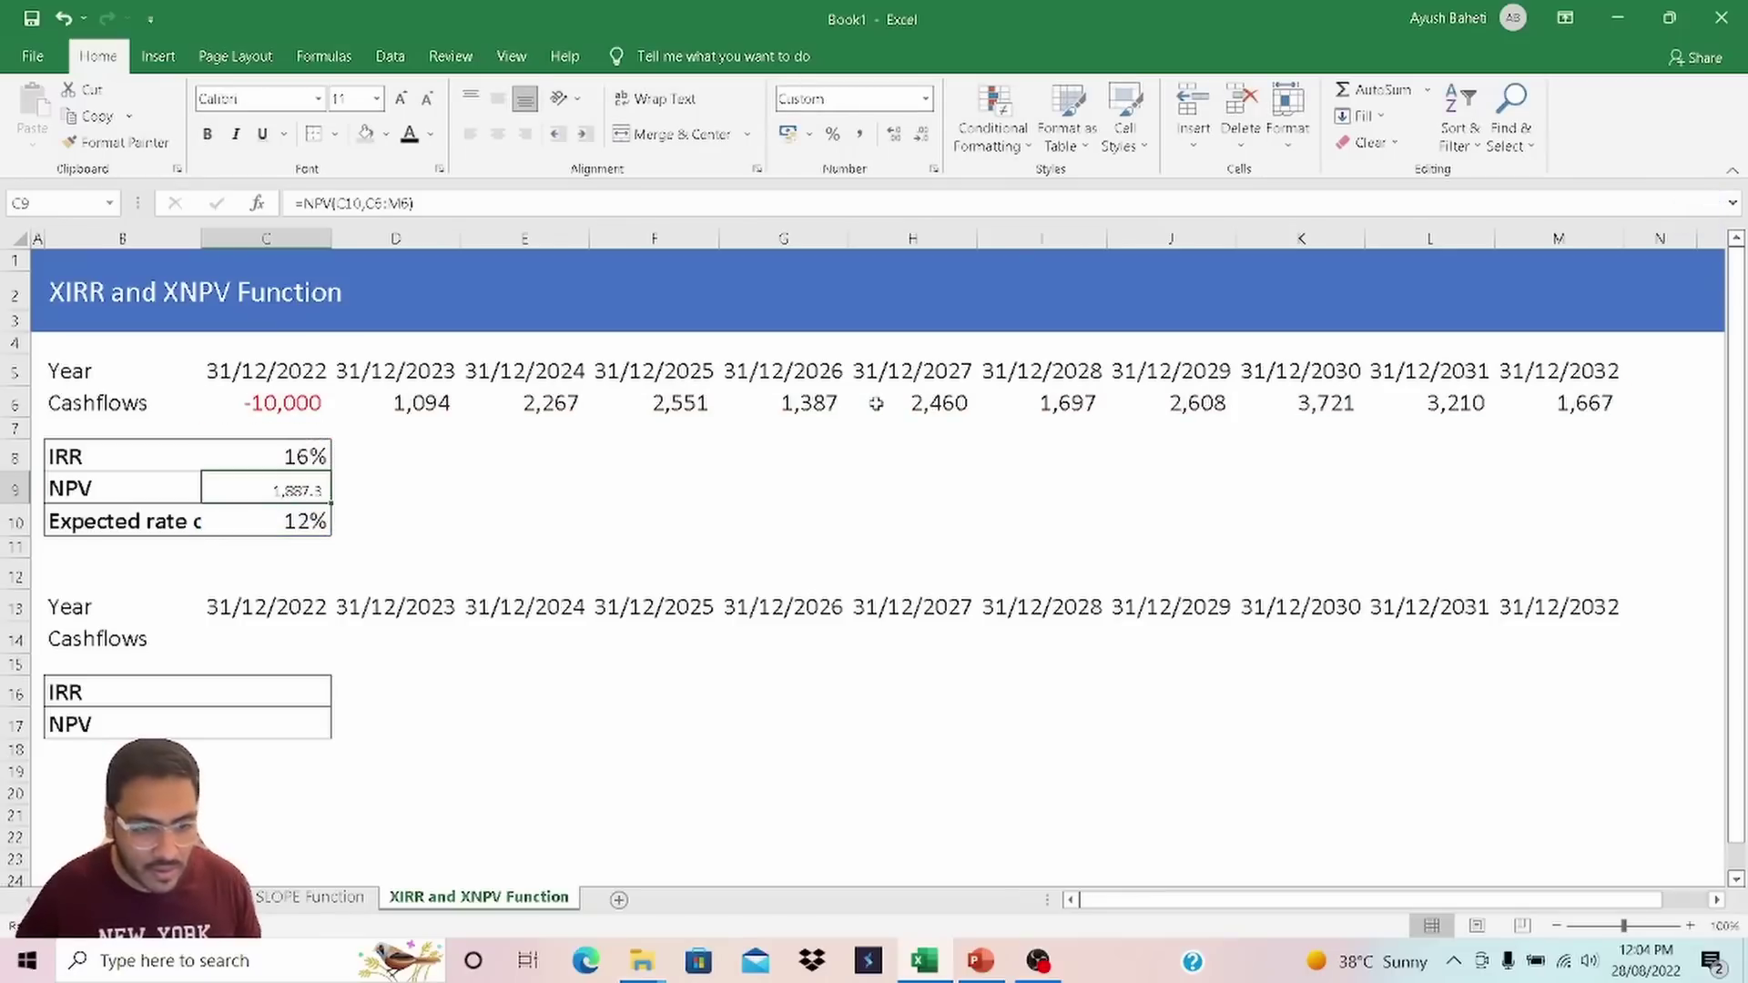
Format the NPV result bold at size 16 with no decimals.
key("ctrl+b")
left_click(376, 99)
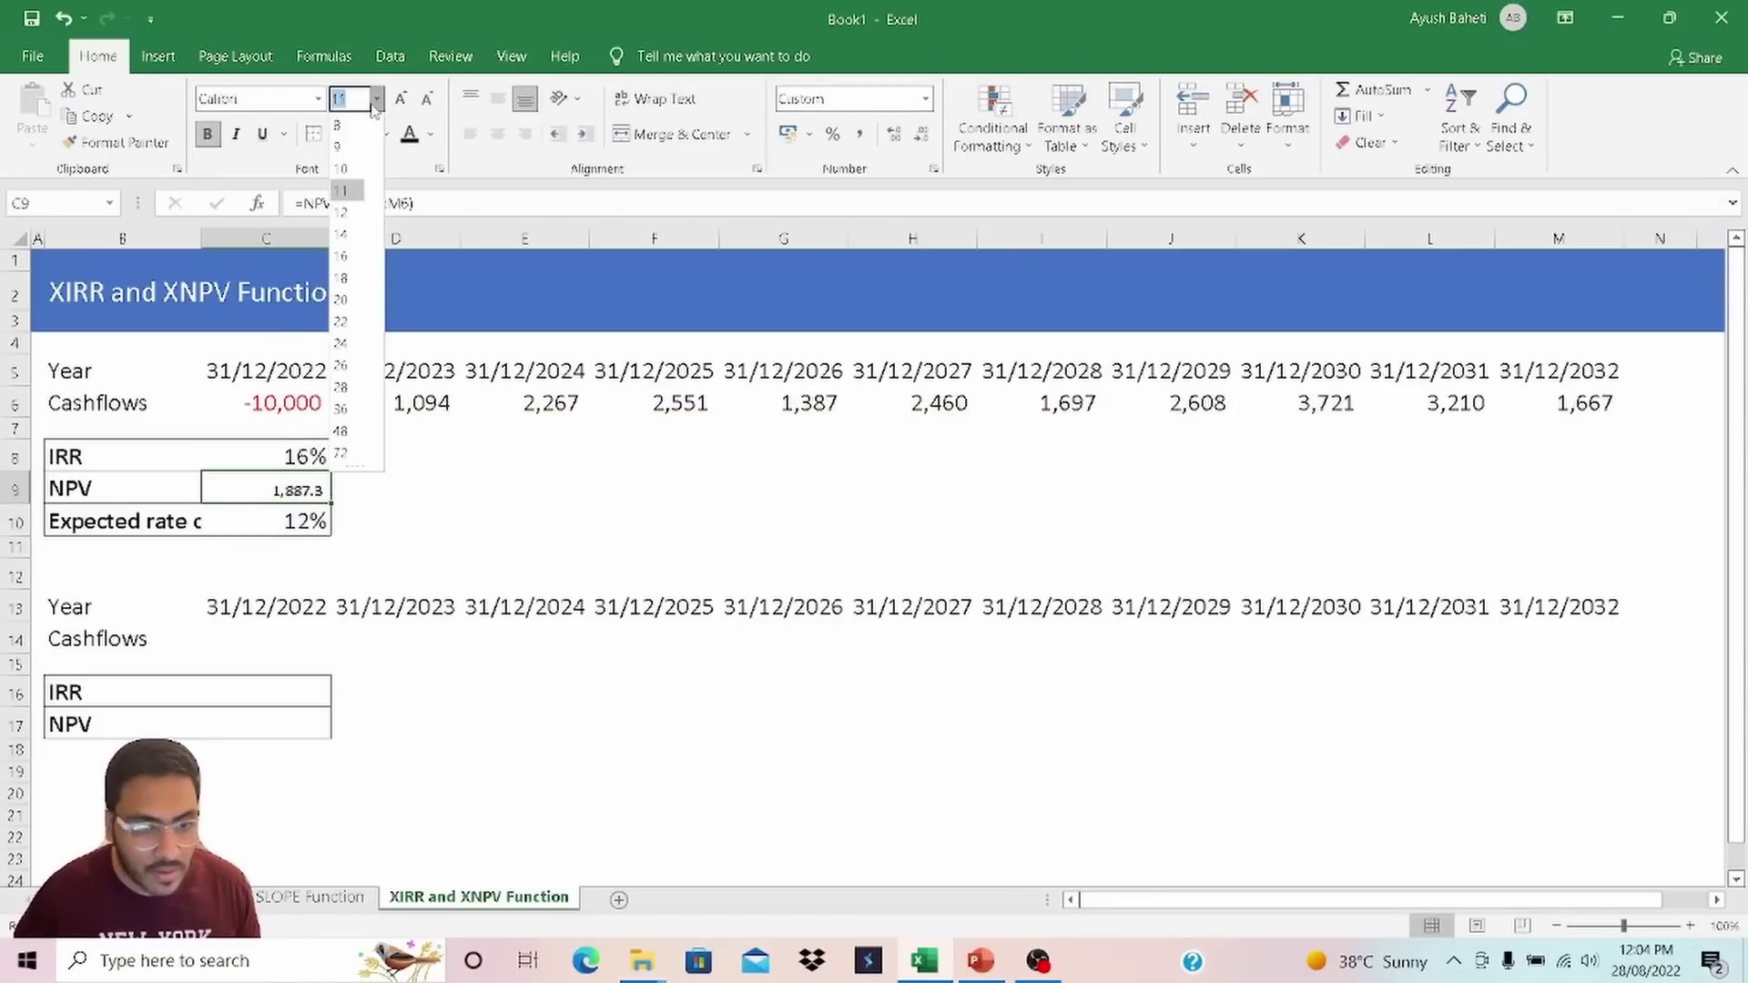
left_click(342, 256)
key("alt+h")
key("9")
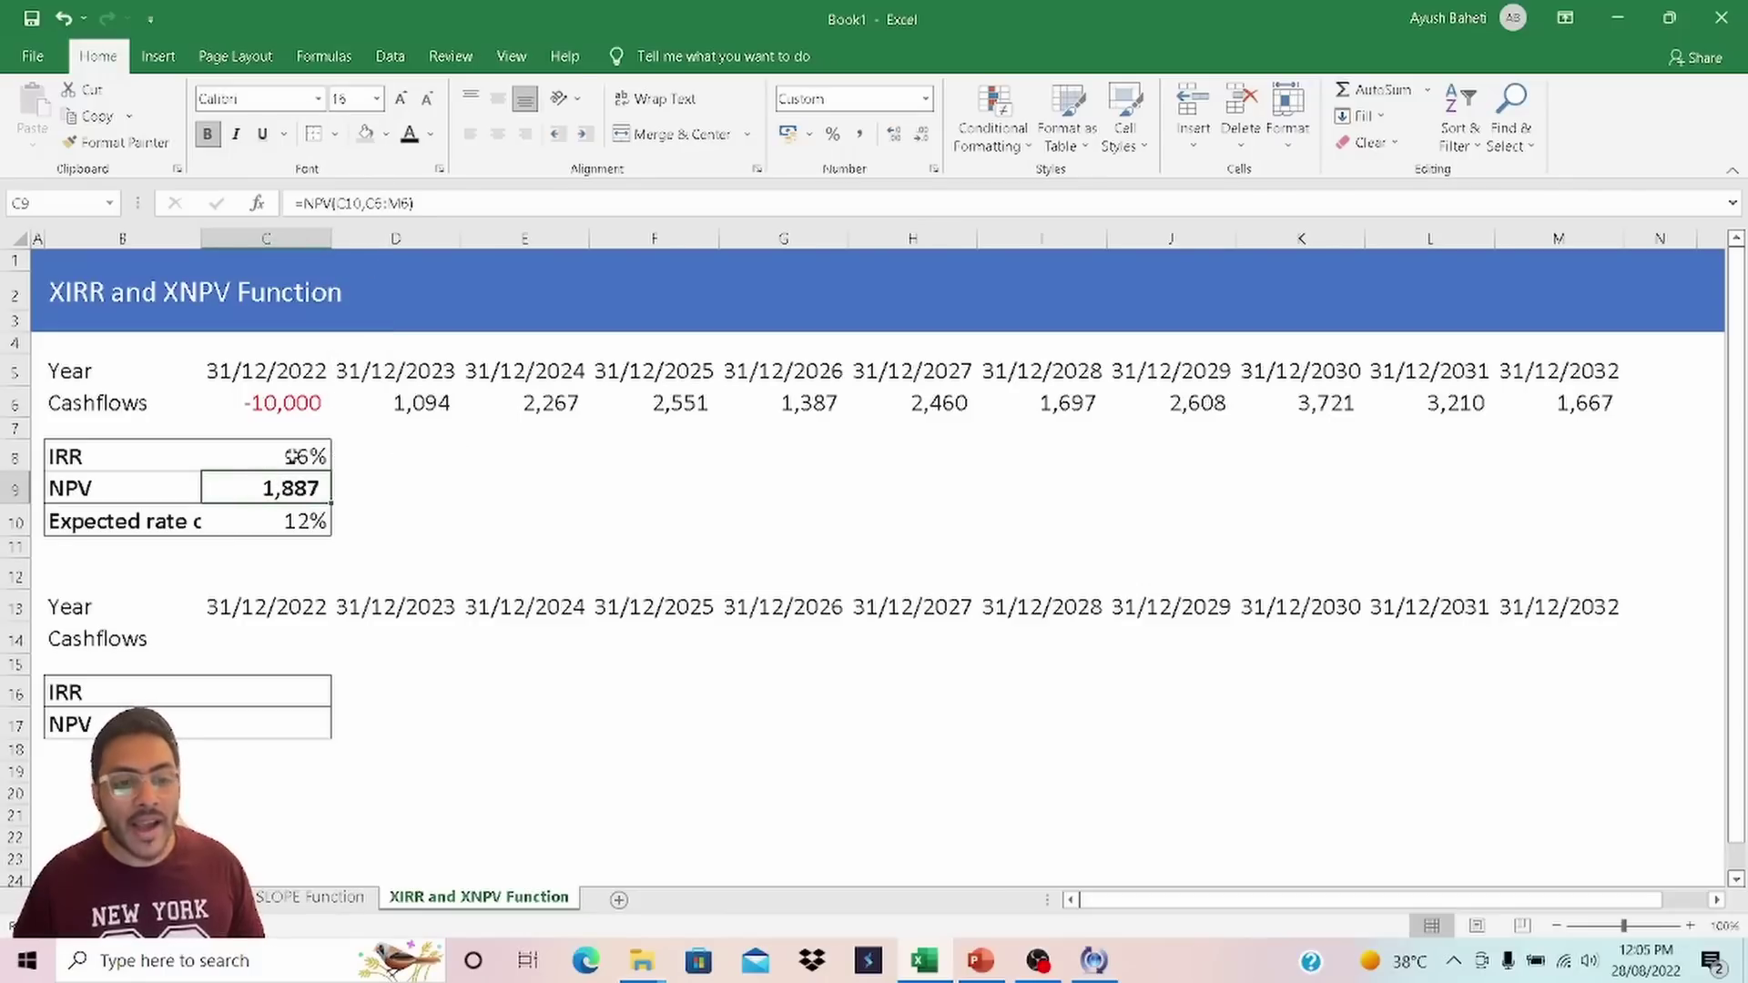
left_click(292, 456)
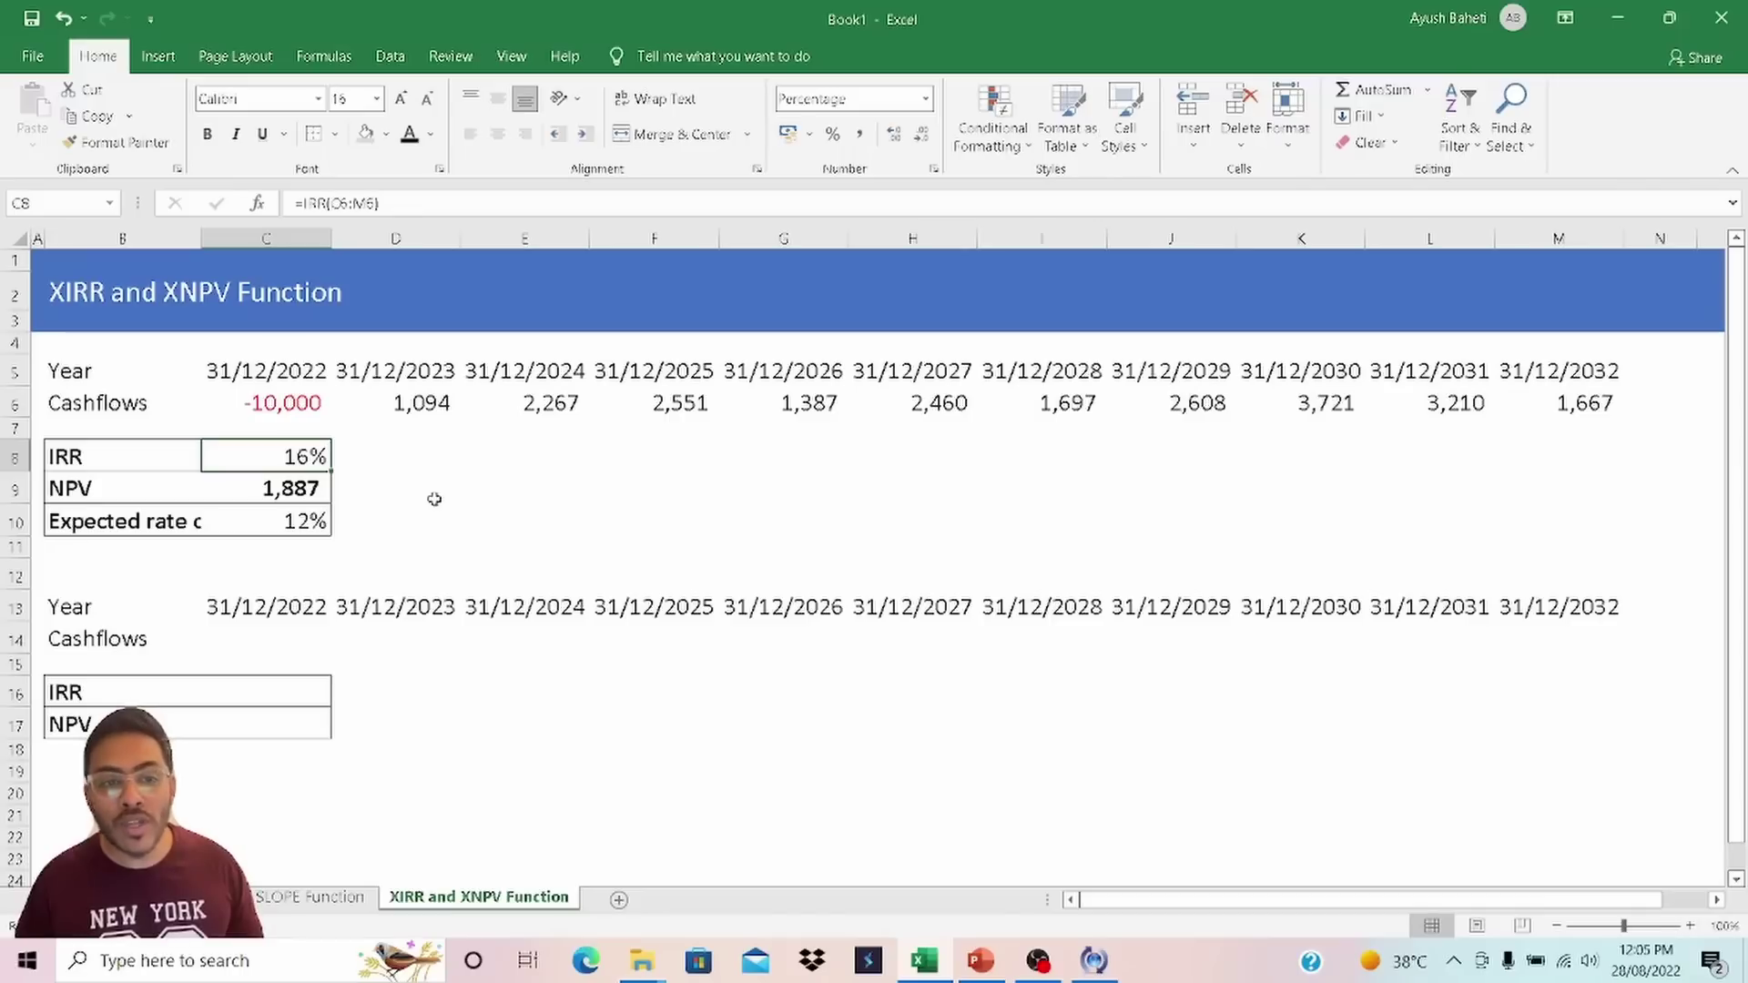
Undo the mistaken paste over the expected rate cell, restoring the 12% rate.
key("ctrl+c")
key("Down")
key("Down")
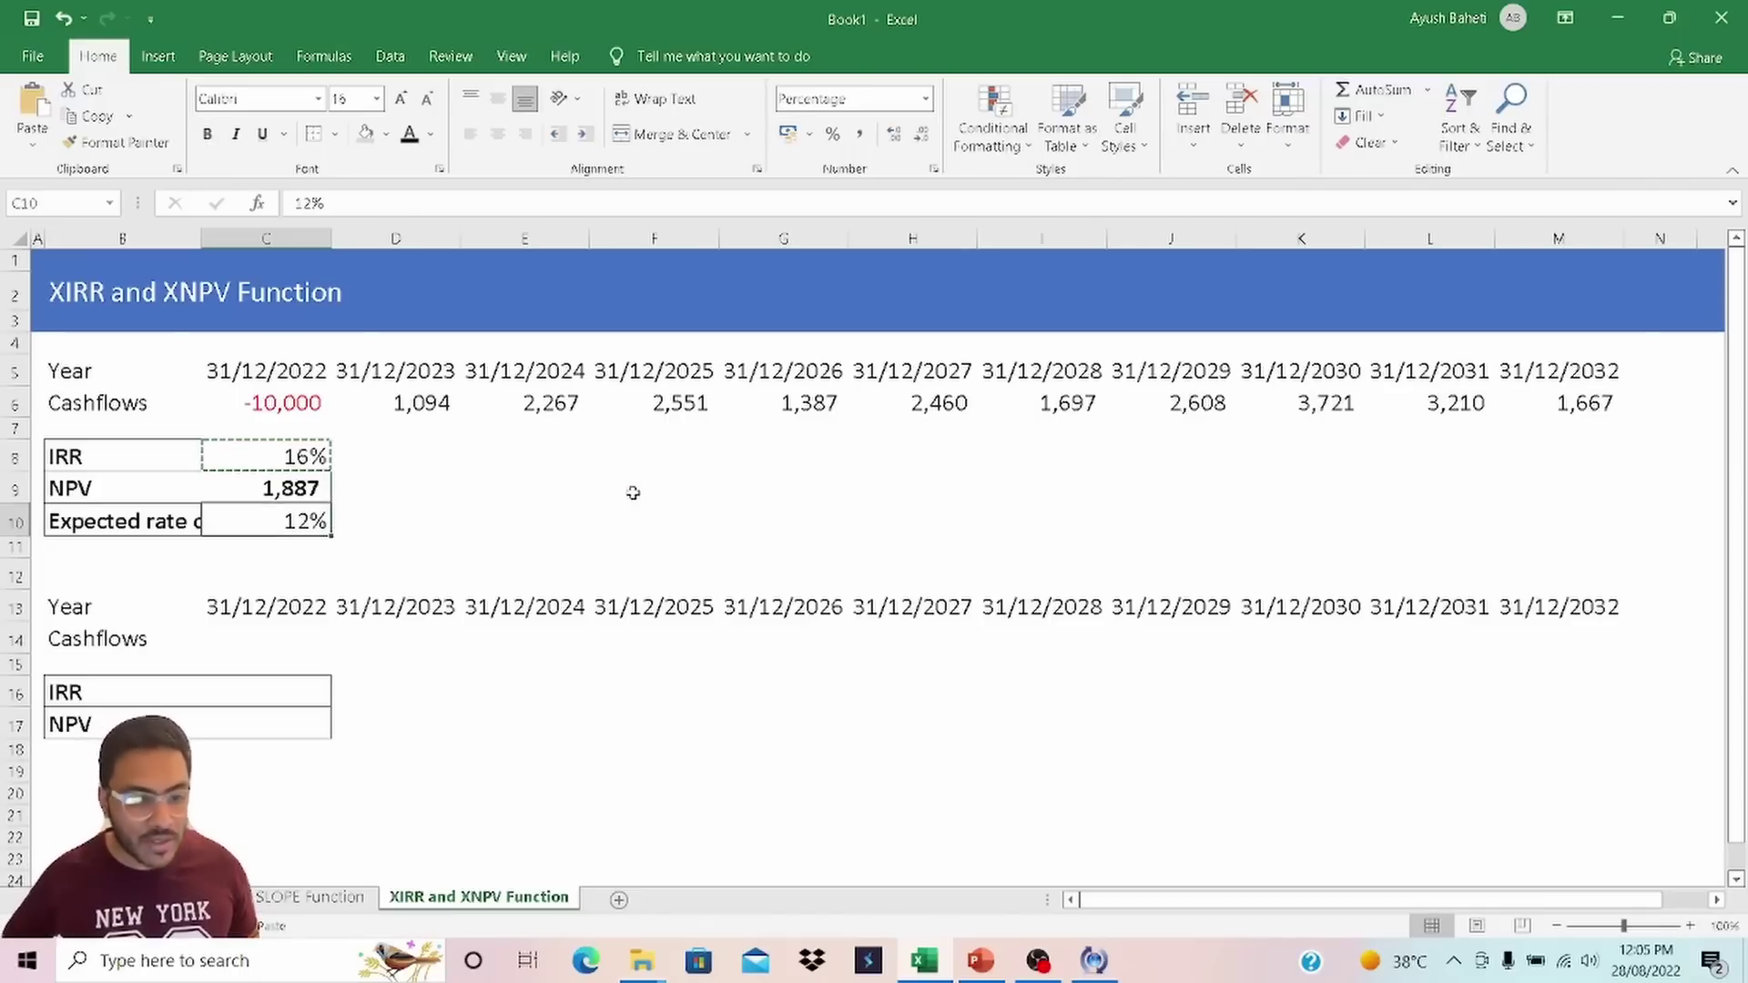
key("ctrl+alt+v")
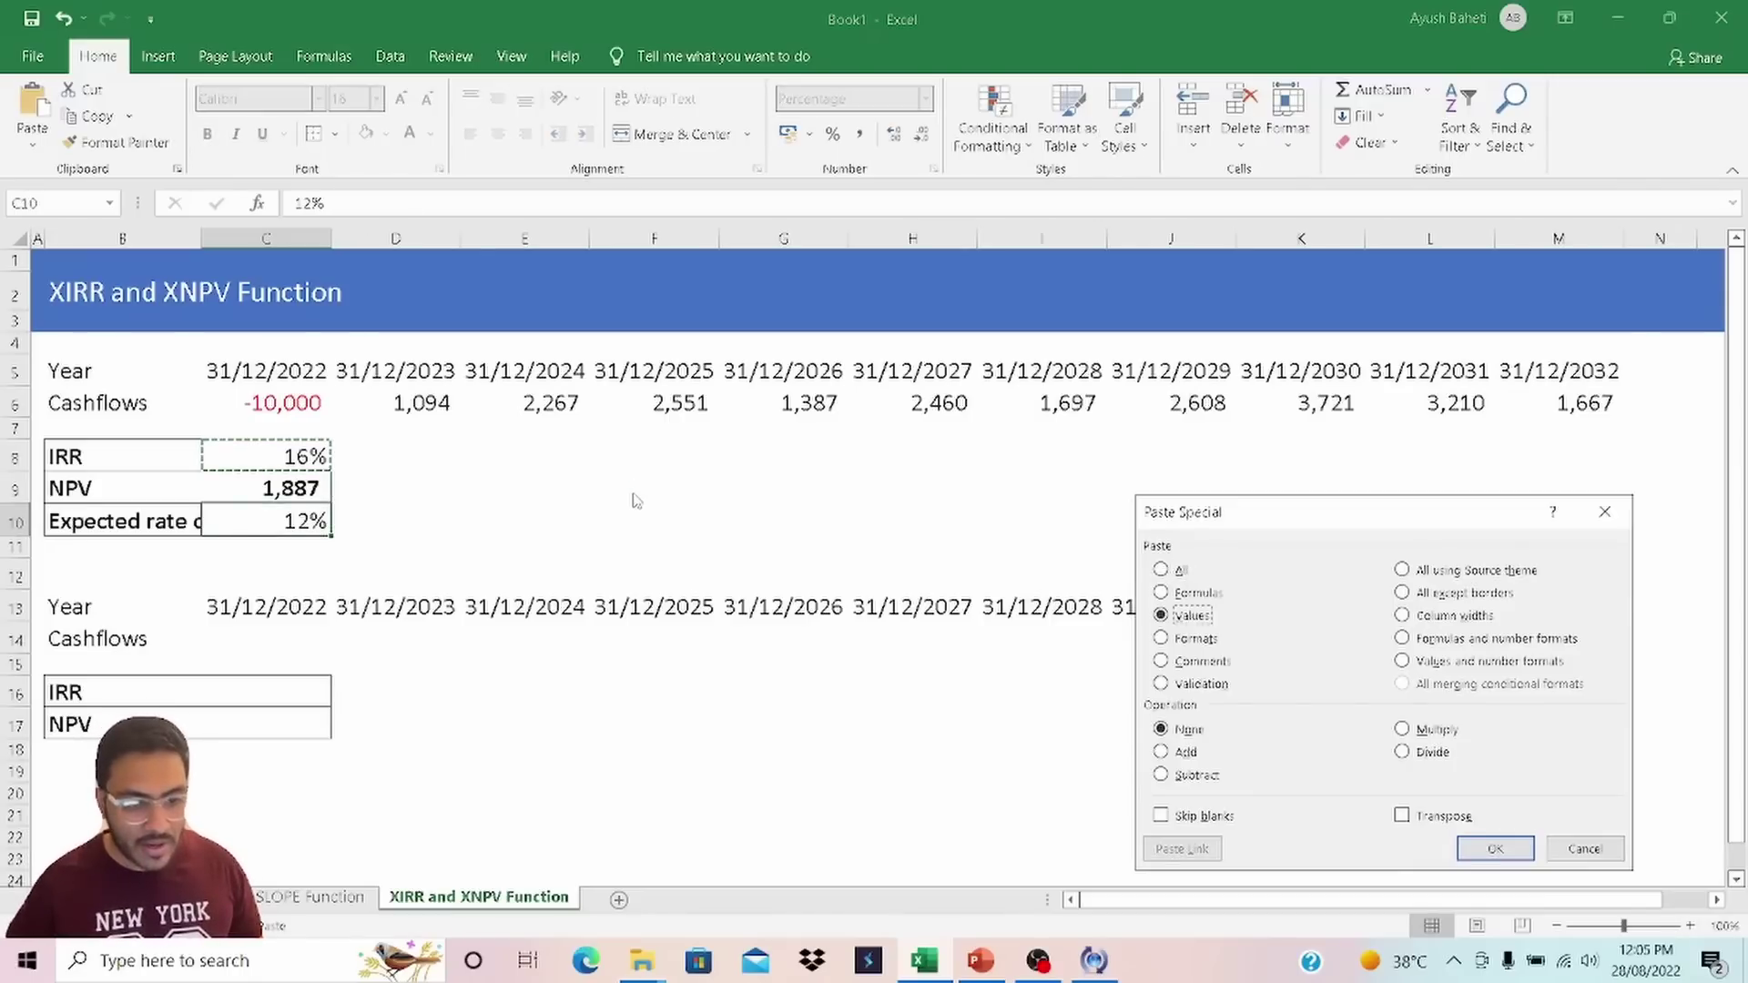
key("Return")
key("Up")
key("F2")
key("Escape")
key("ctrl+z")
key("Up")
key("Up")
key("Right")
key("Right")
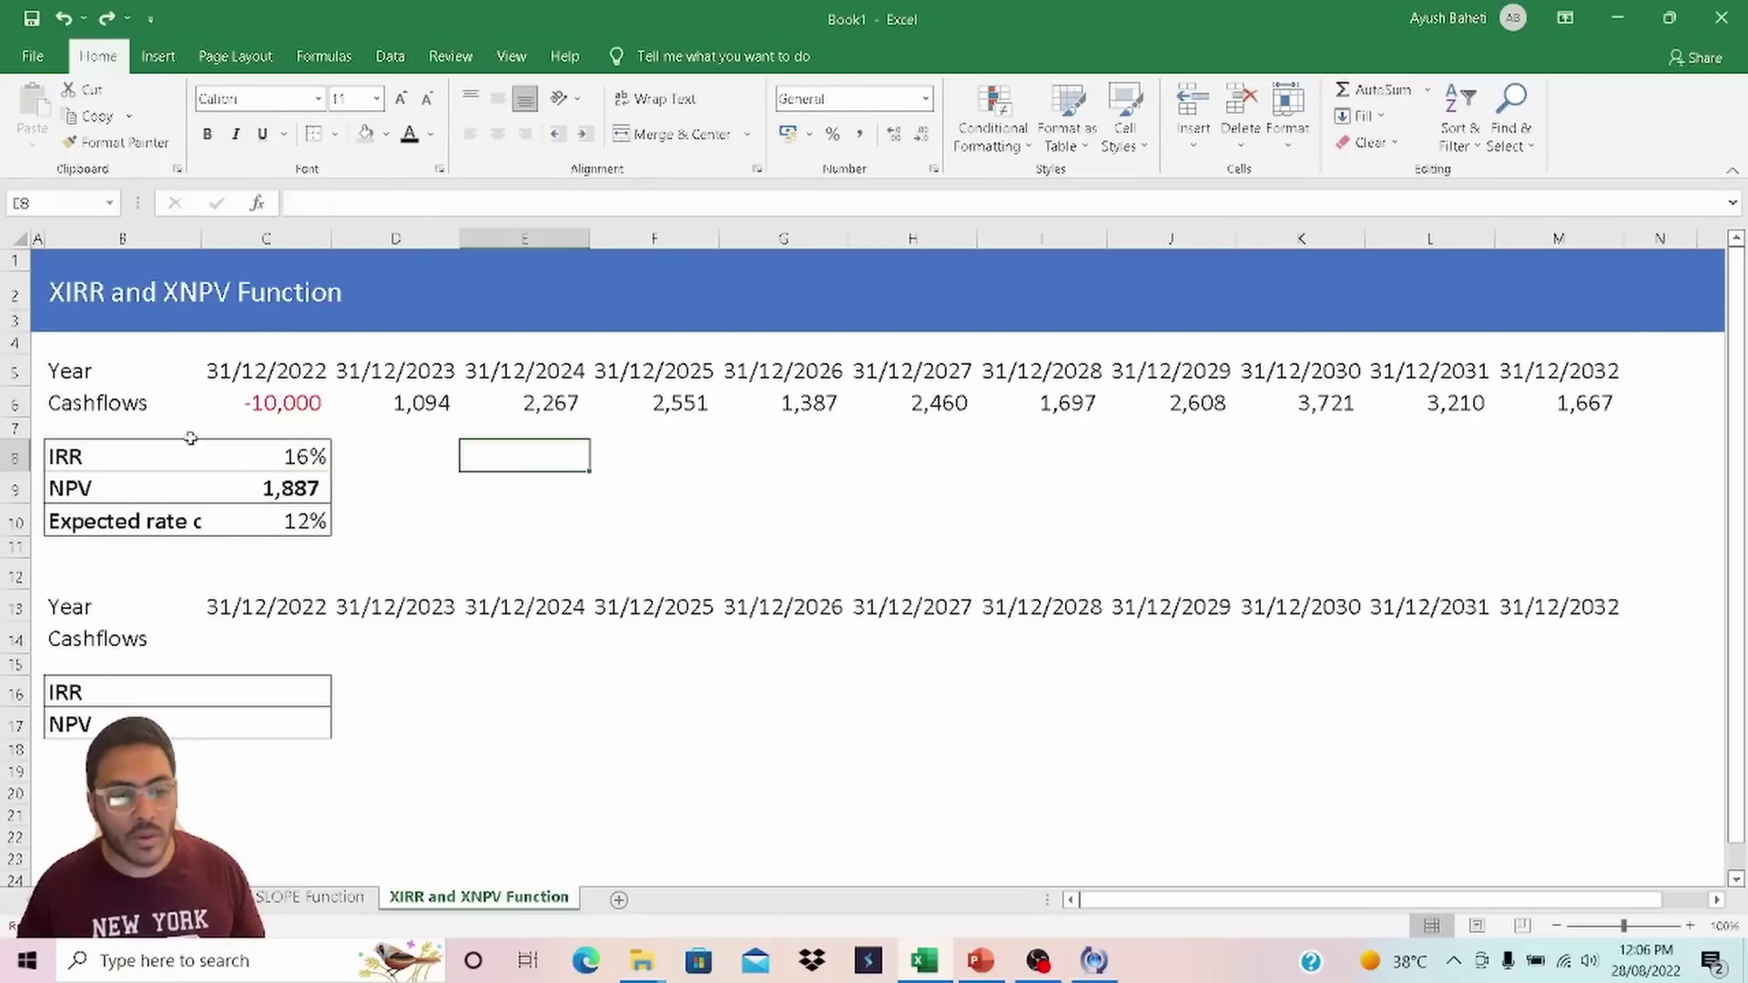
Review the IRR formula in C8 and the NPV formula's references without changing them.
left_click(61, 300)
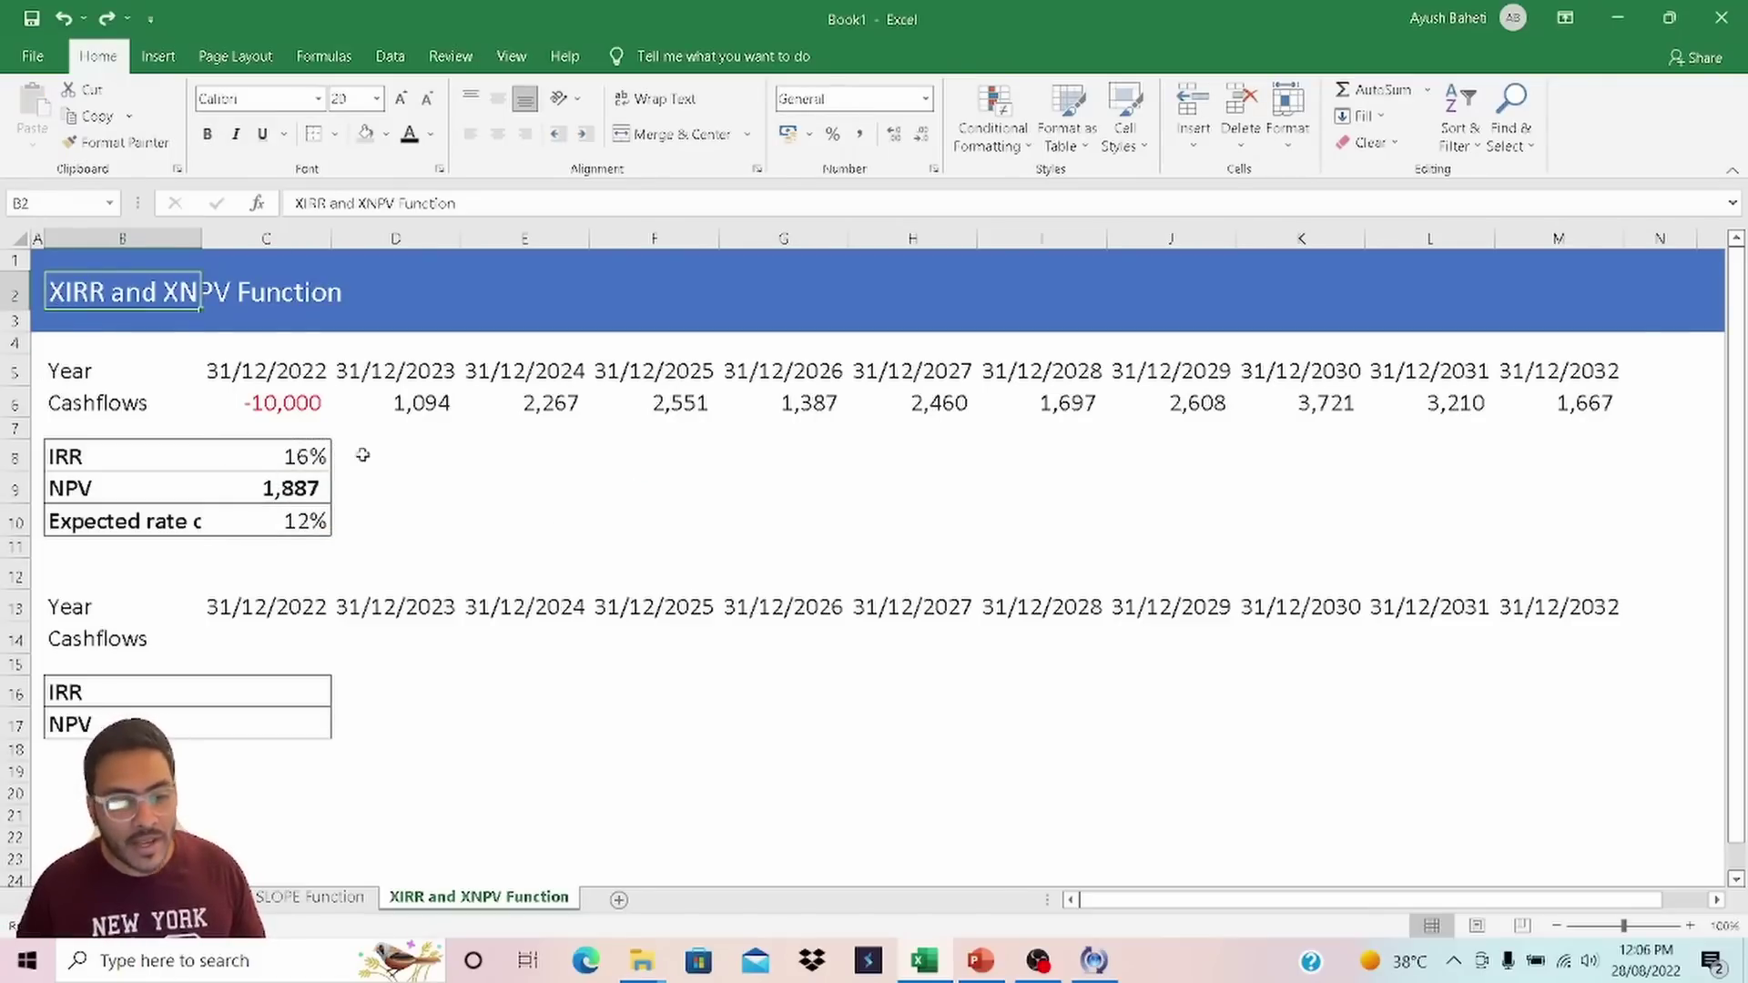
left_click(295, 453)
key("F2")
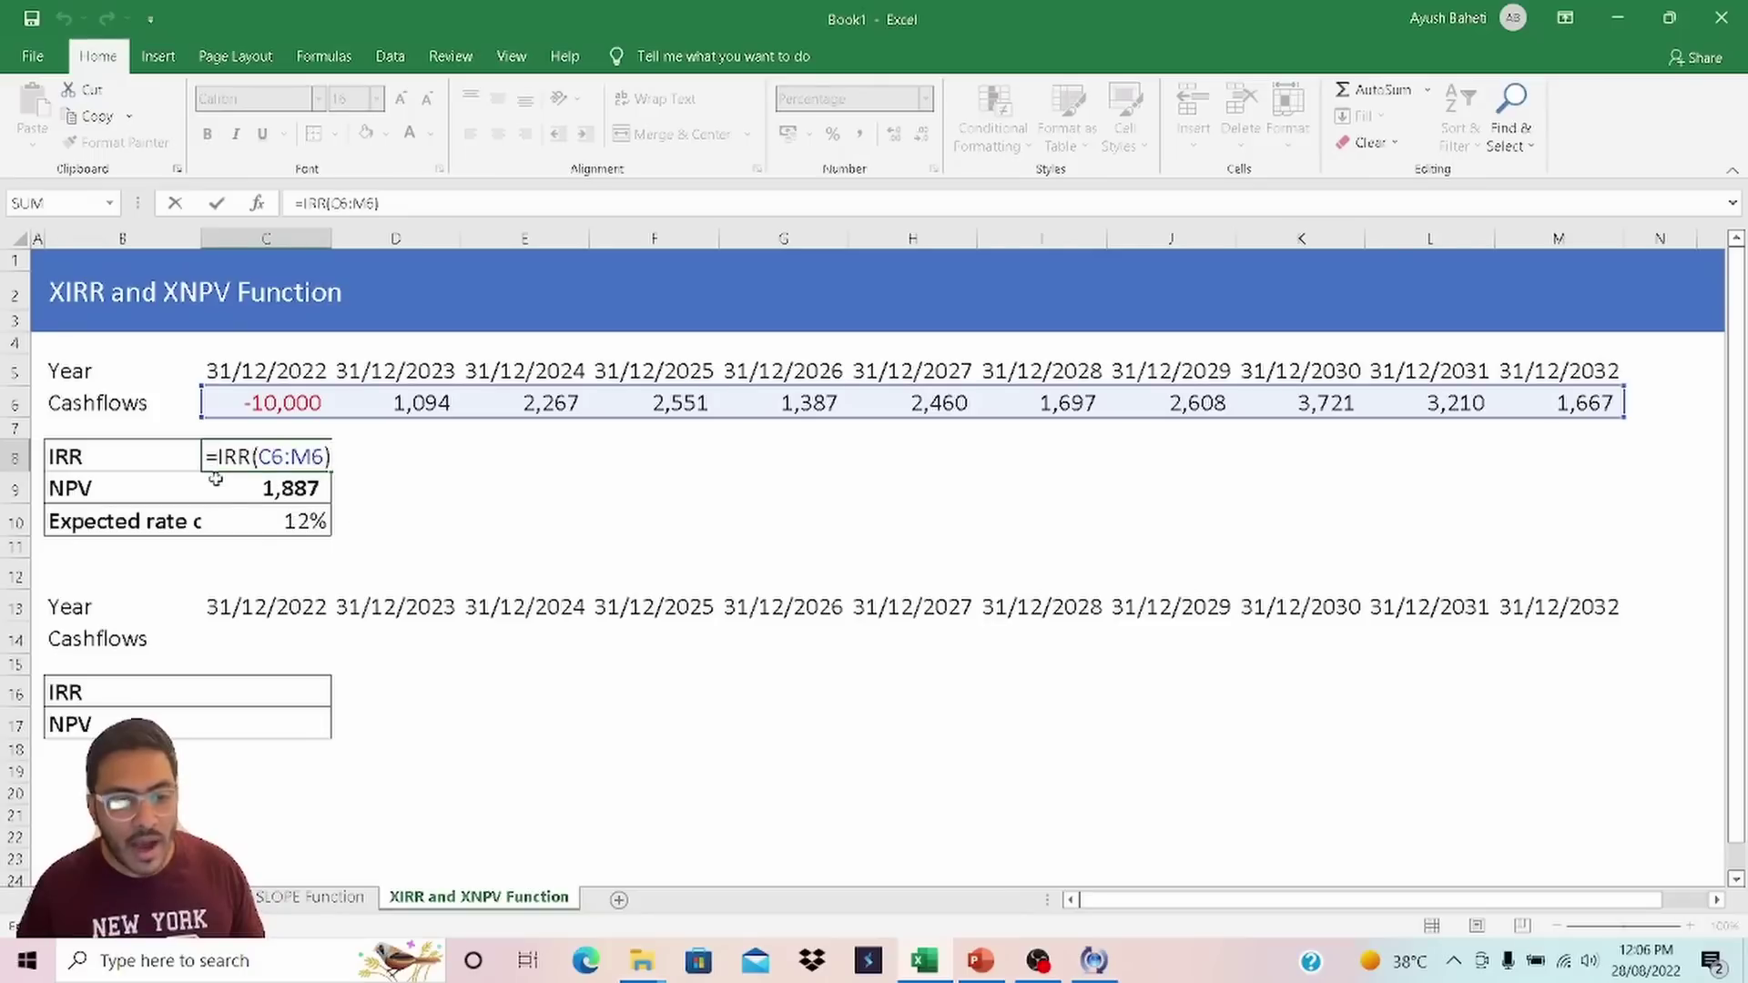
key("Escape")
left_click(285, 491)
key("F2")
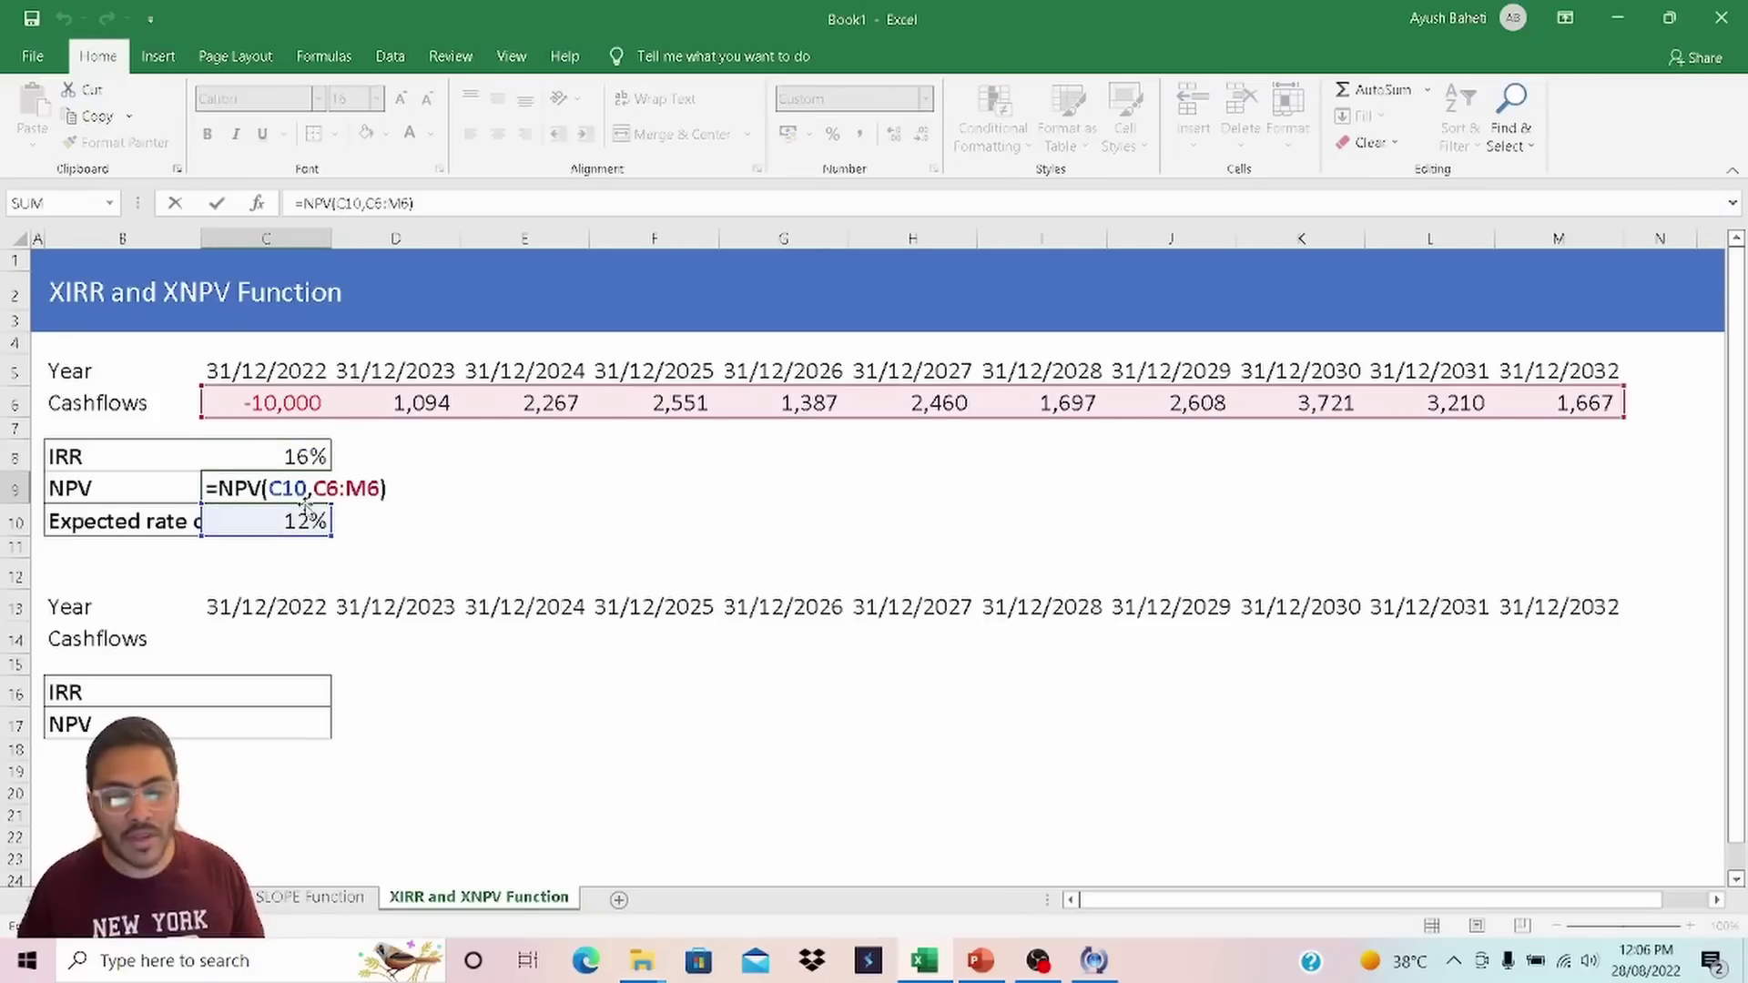
key("Return")
Paste cashflows C6:M6 into row 14 and the 12% rate row into row 18, then start =X in C16.
key("Down")
key("Down")
key("Up")
key("Up")
key("Up")
key("Up")
key("Up")
key("Up")
key("Up")
key("Down")
key("ctrl+shift+Right")
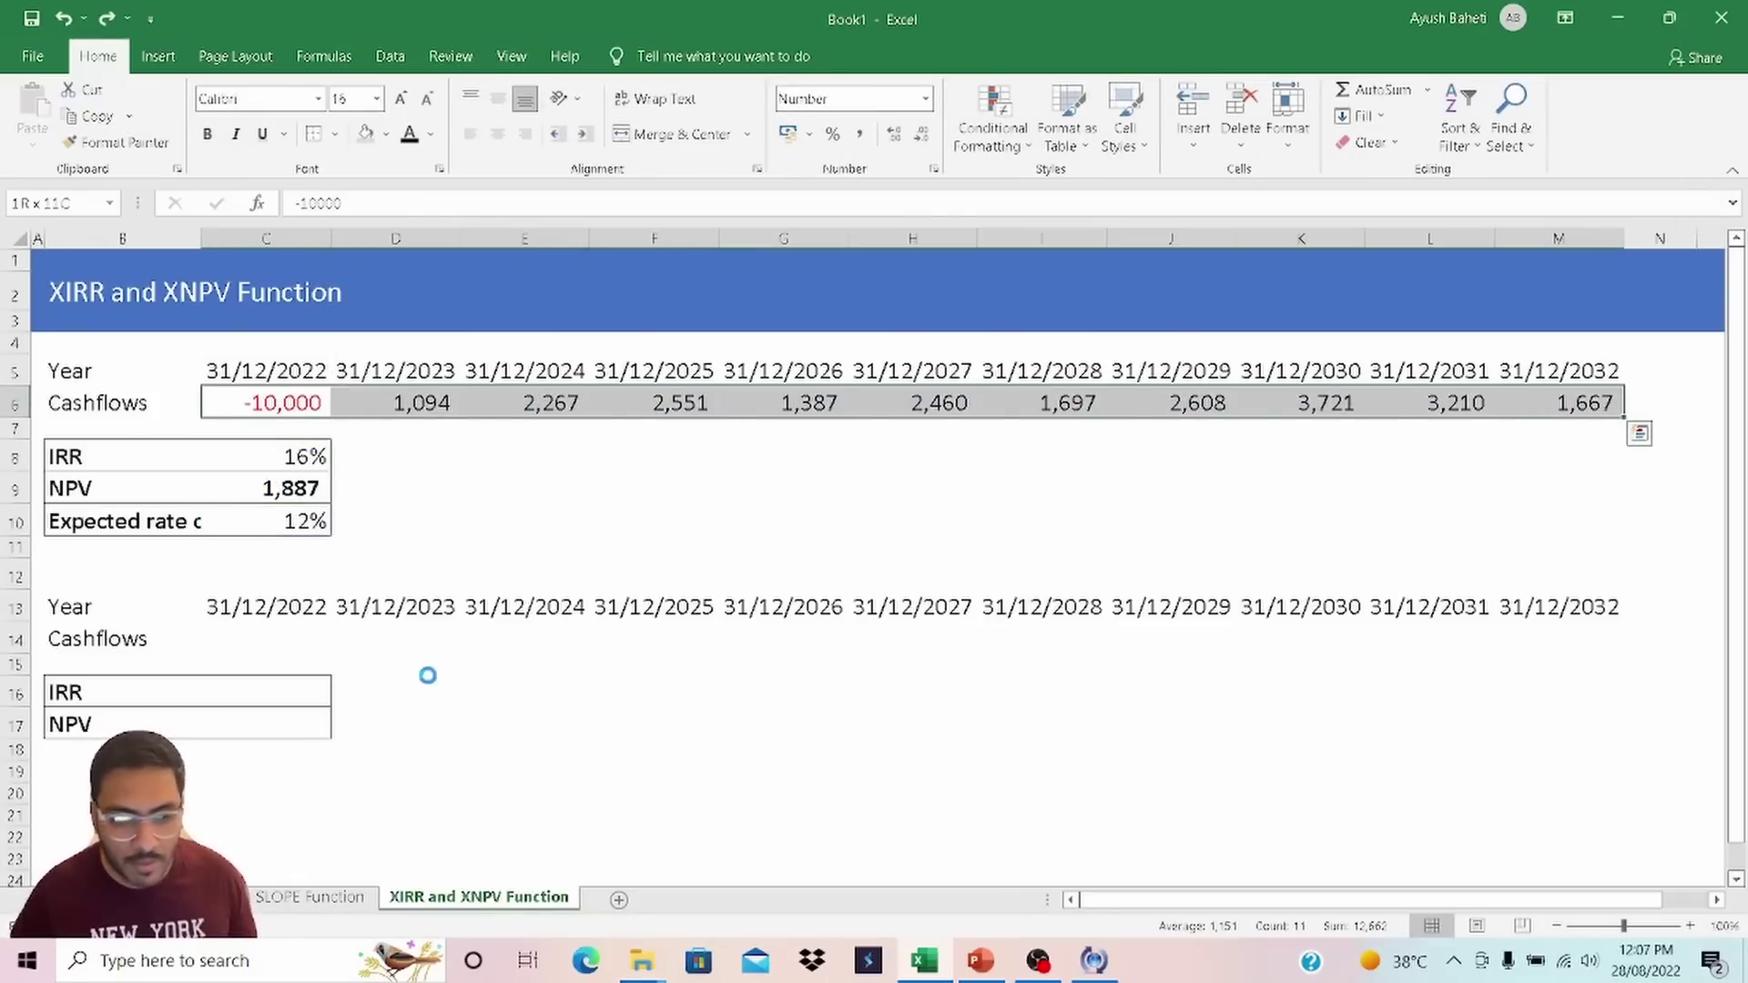
key("ctrl+c")
key("Down")
key("Down")
key("Down")
key("Down")
key("Down")
key("Down")
key("Down")
key("Down")
key("ctrl+alt+v")
key("Return")
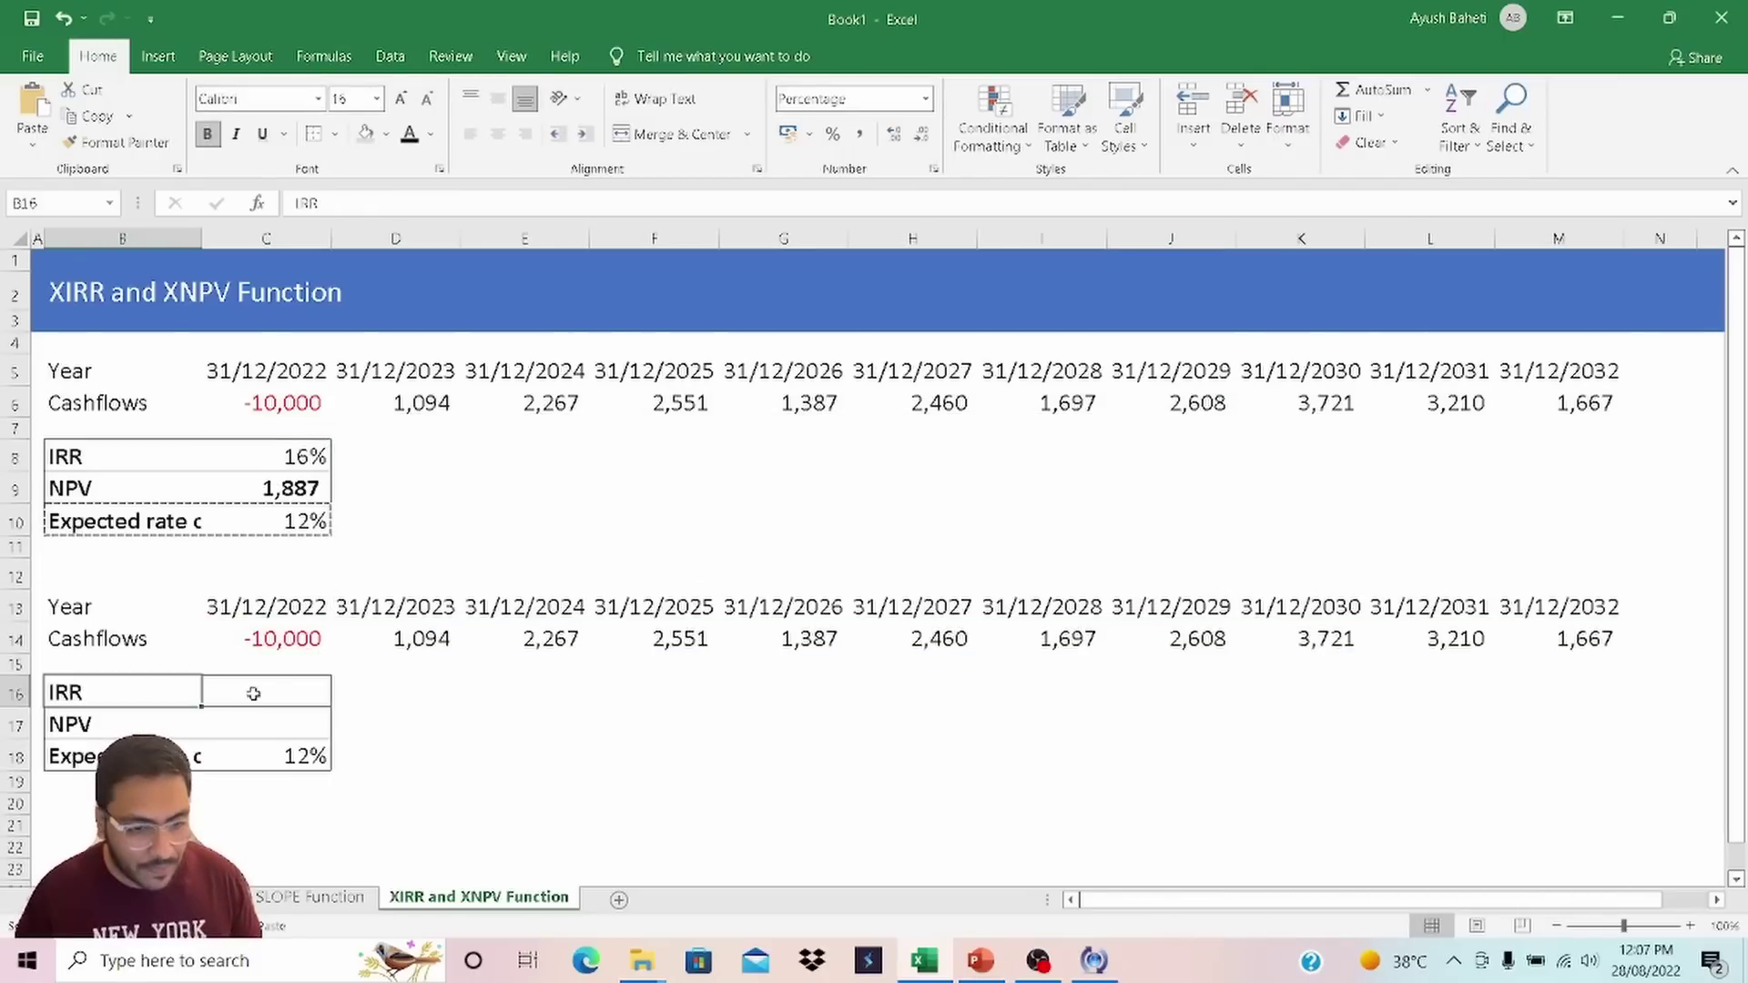
left_click(253, 694)
type("=")
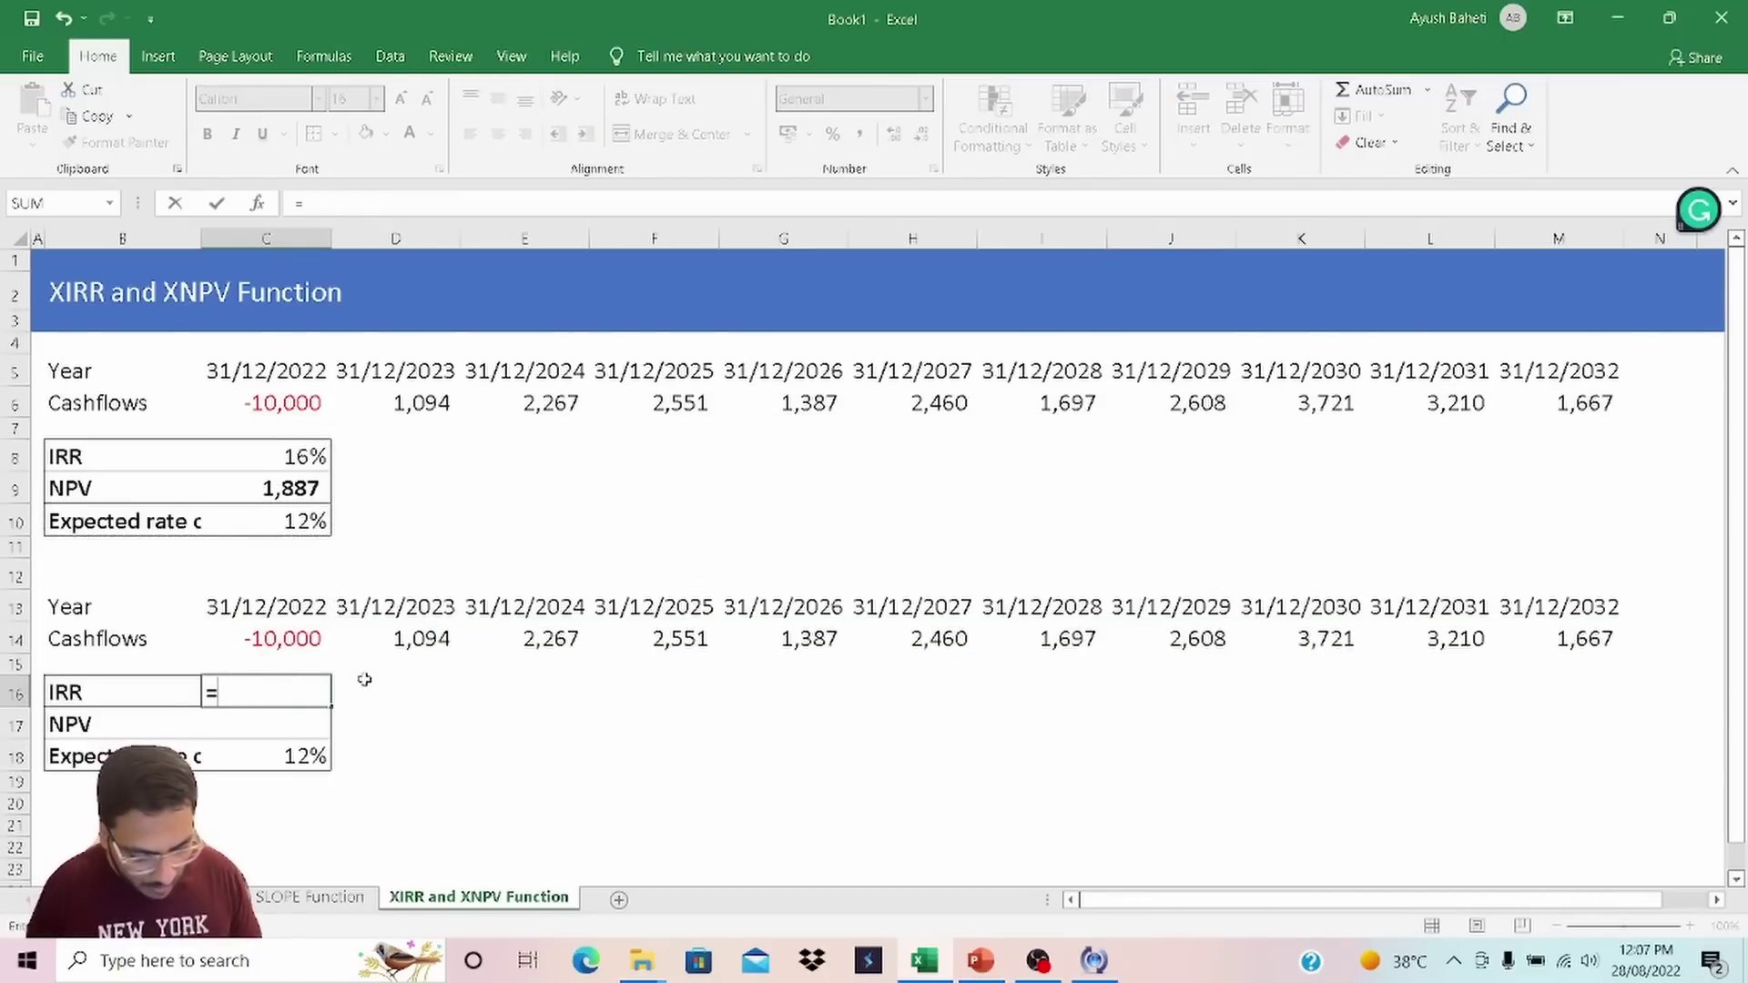
type("xi")
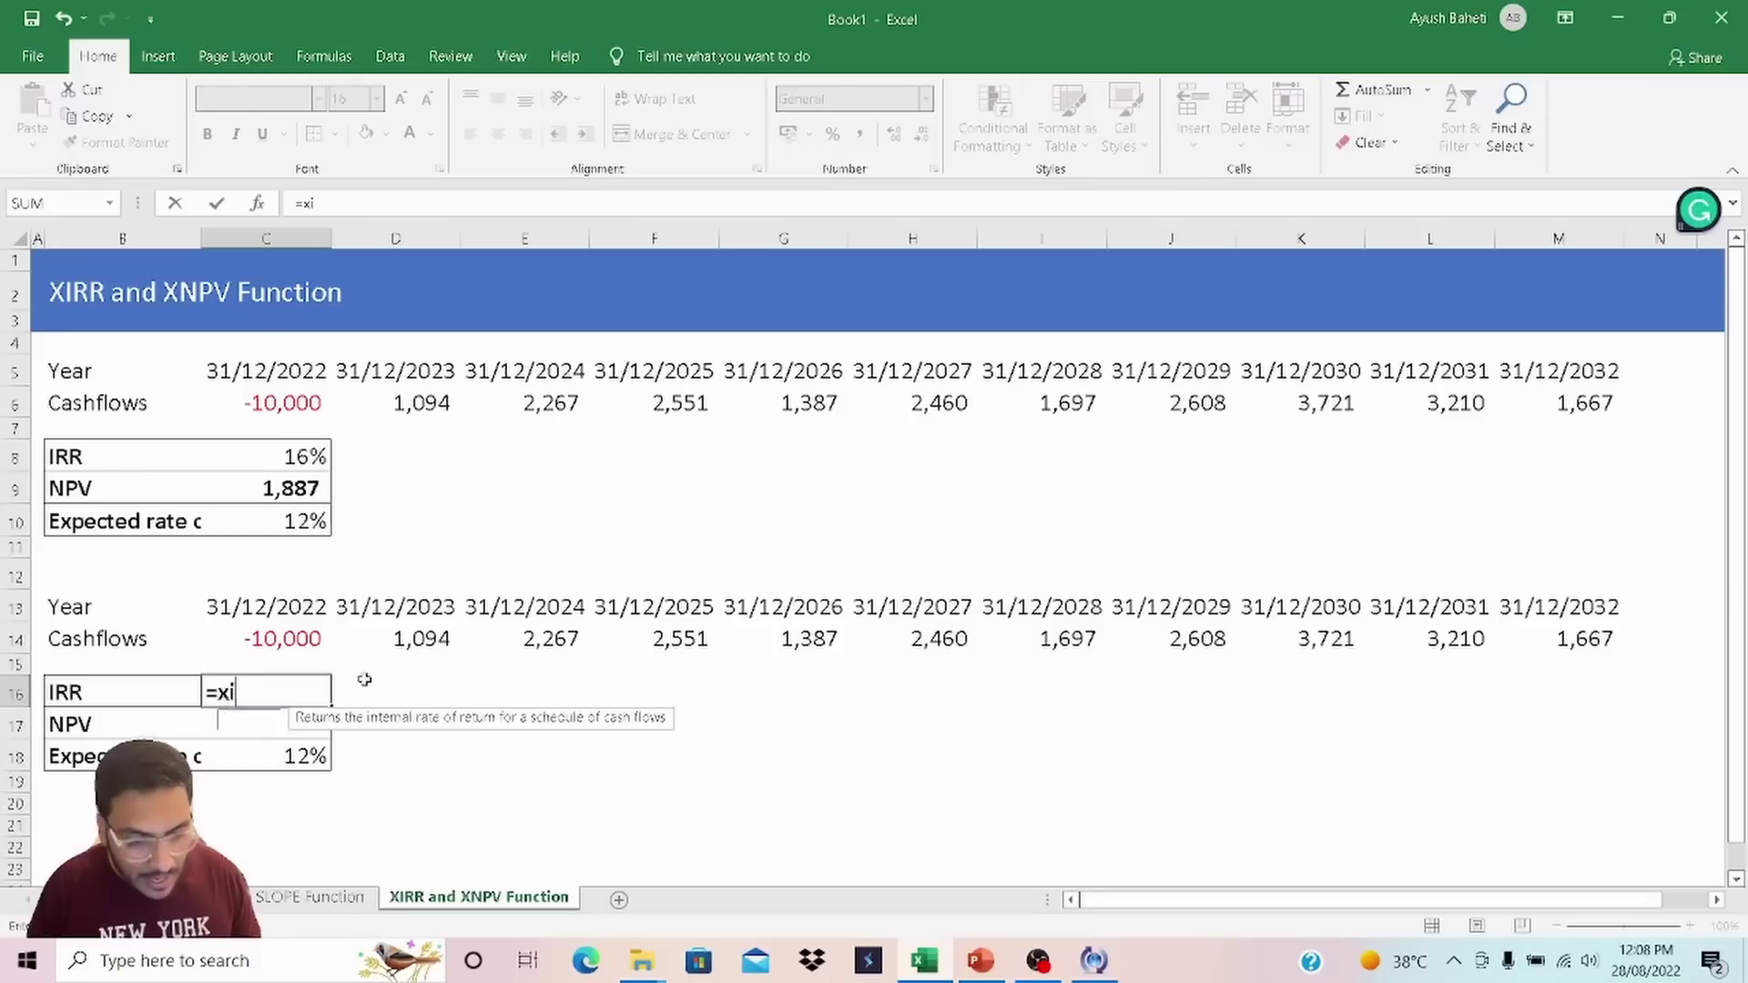
Enter =XIRR(C14:M14,C13:M13) in C16 for the dated cashflows.
key("Tab")
key("Up")
key("Up")
key("ctrl+shift+Right")
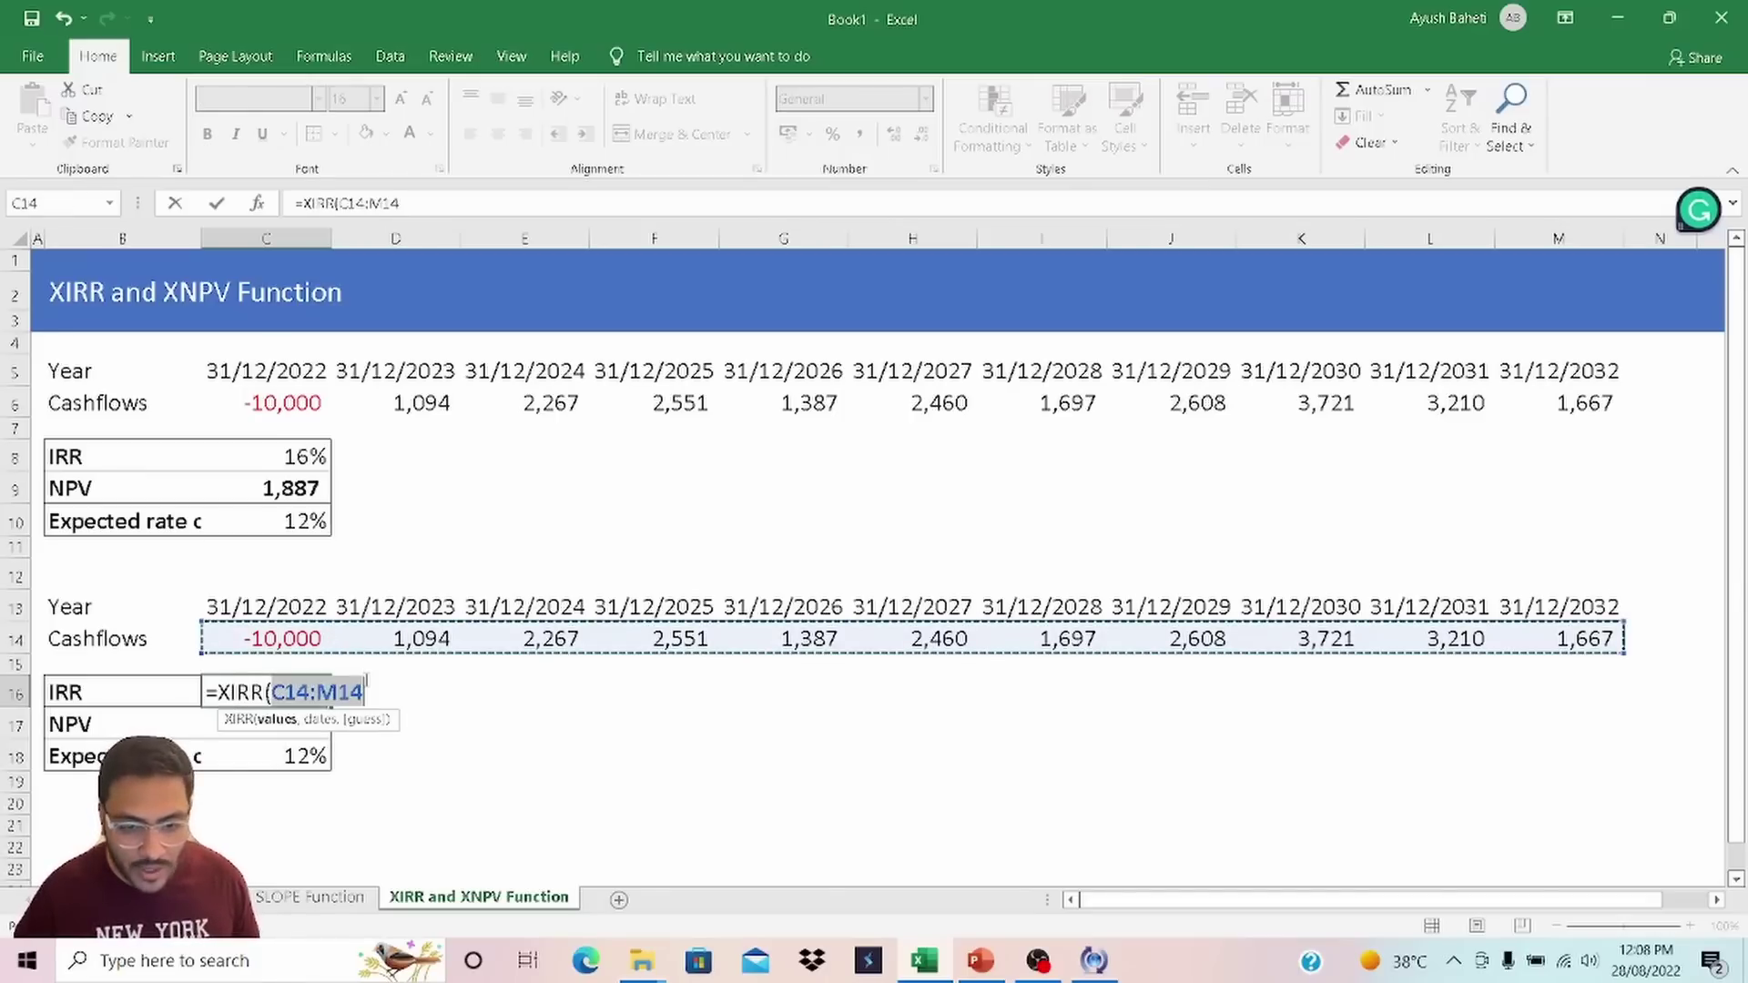
type(",")
key("Up")
key("Up")
key("Up")
key("Up")
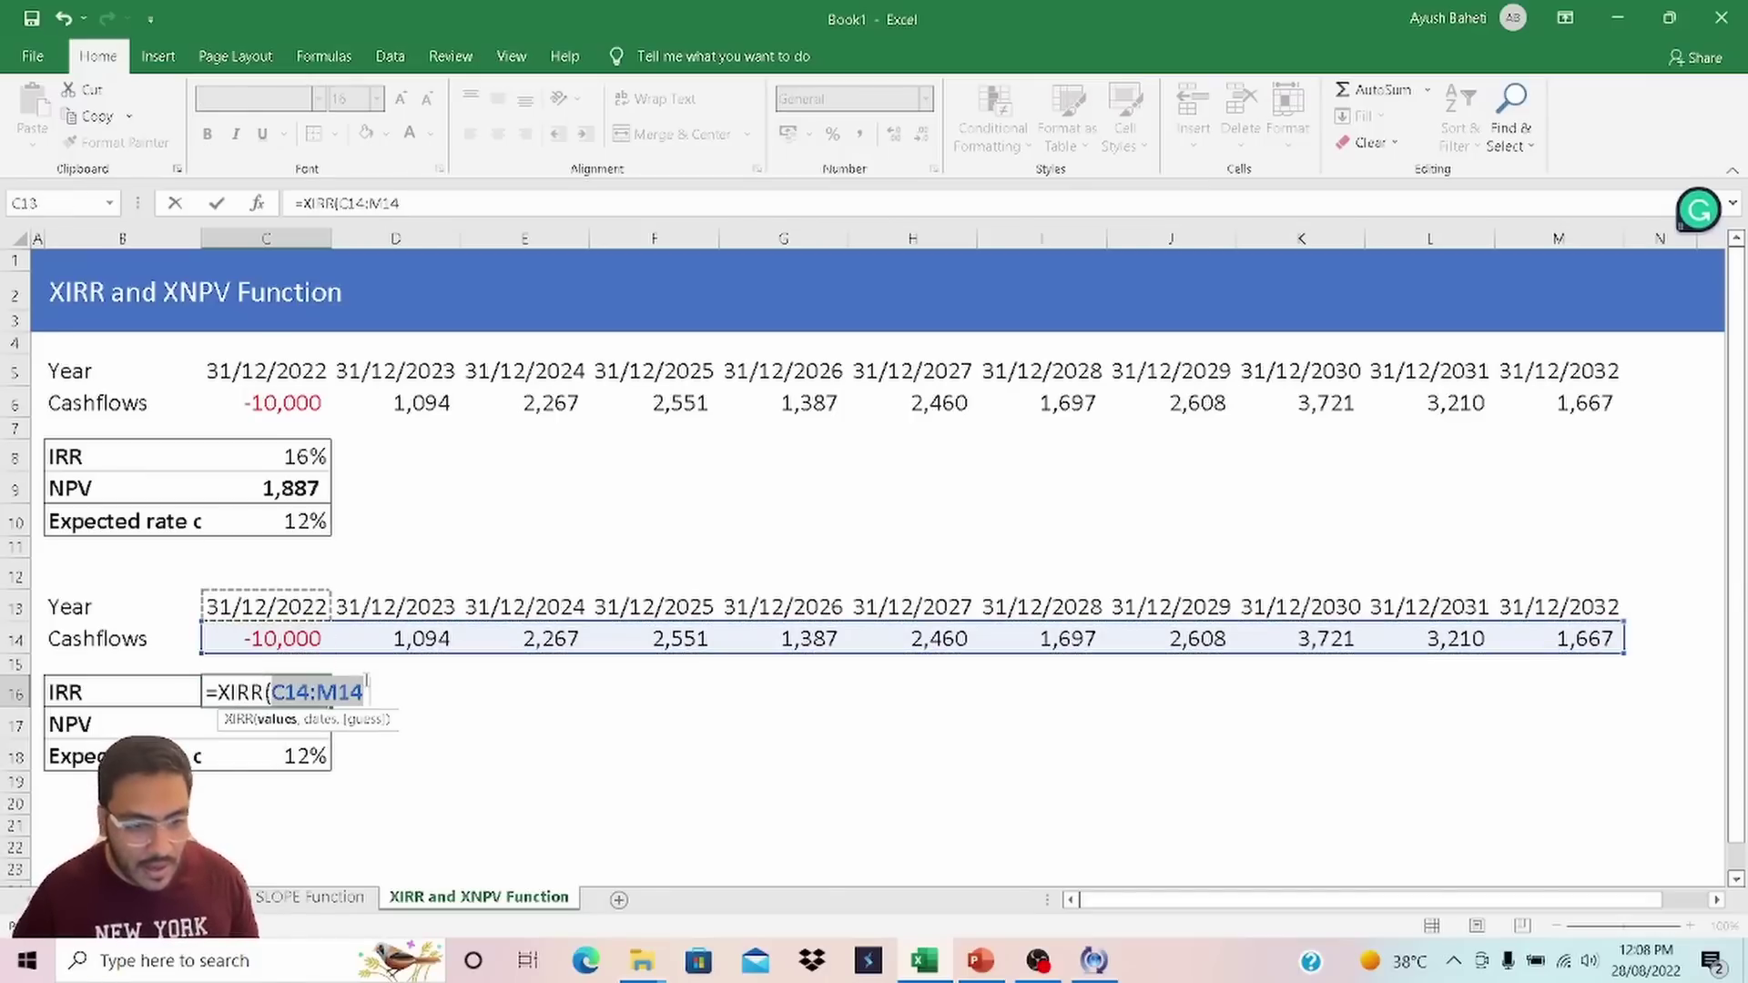
key("Down")
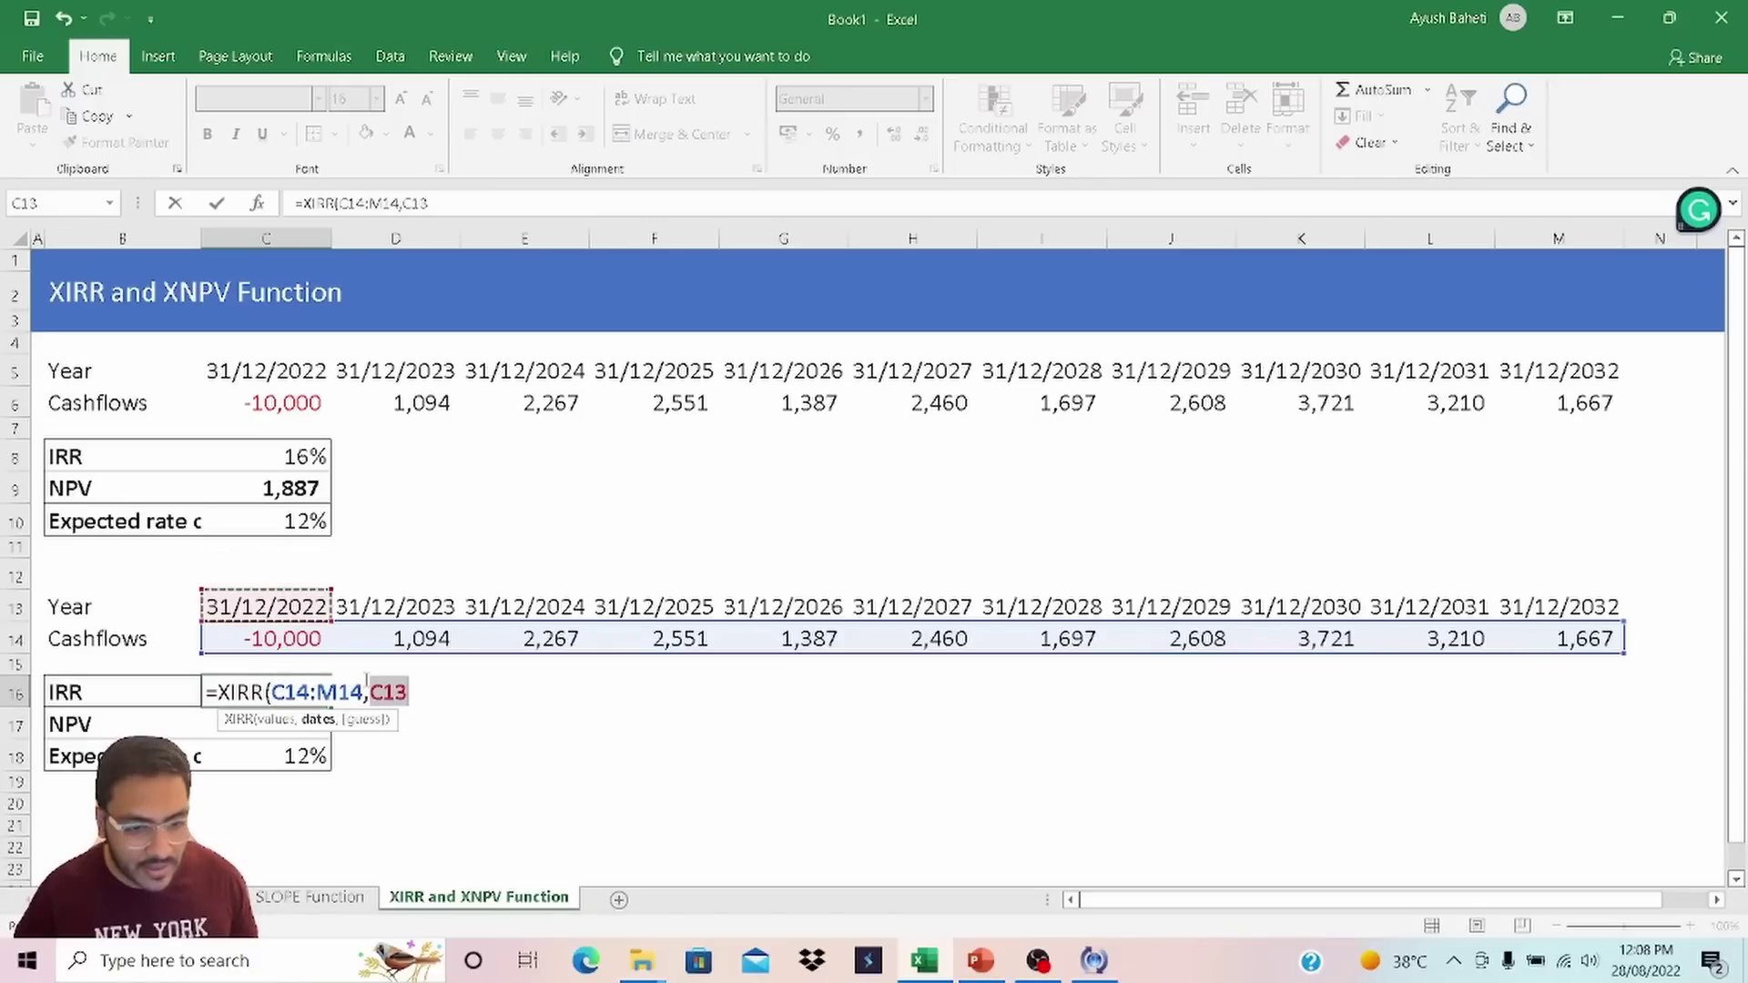
key("ctrl+shift+Right")
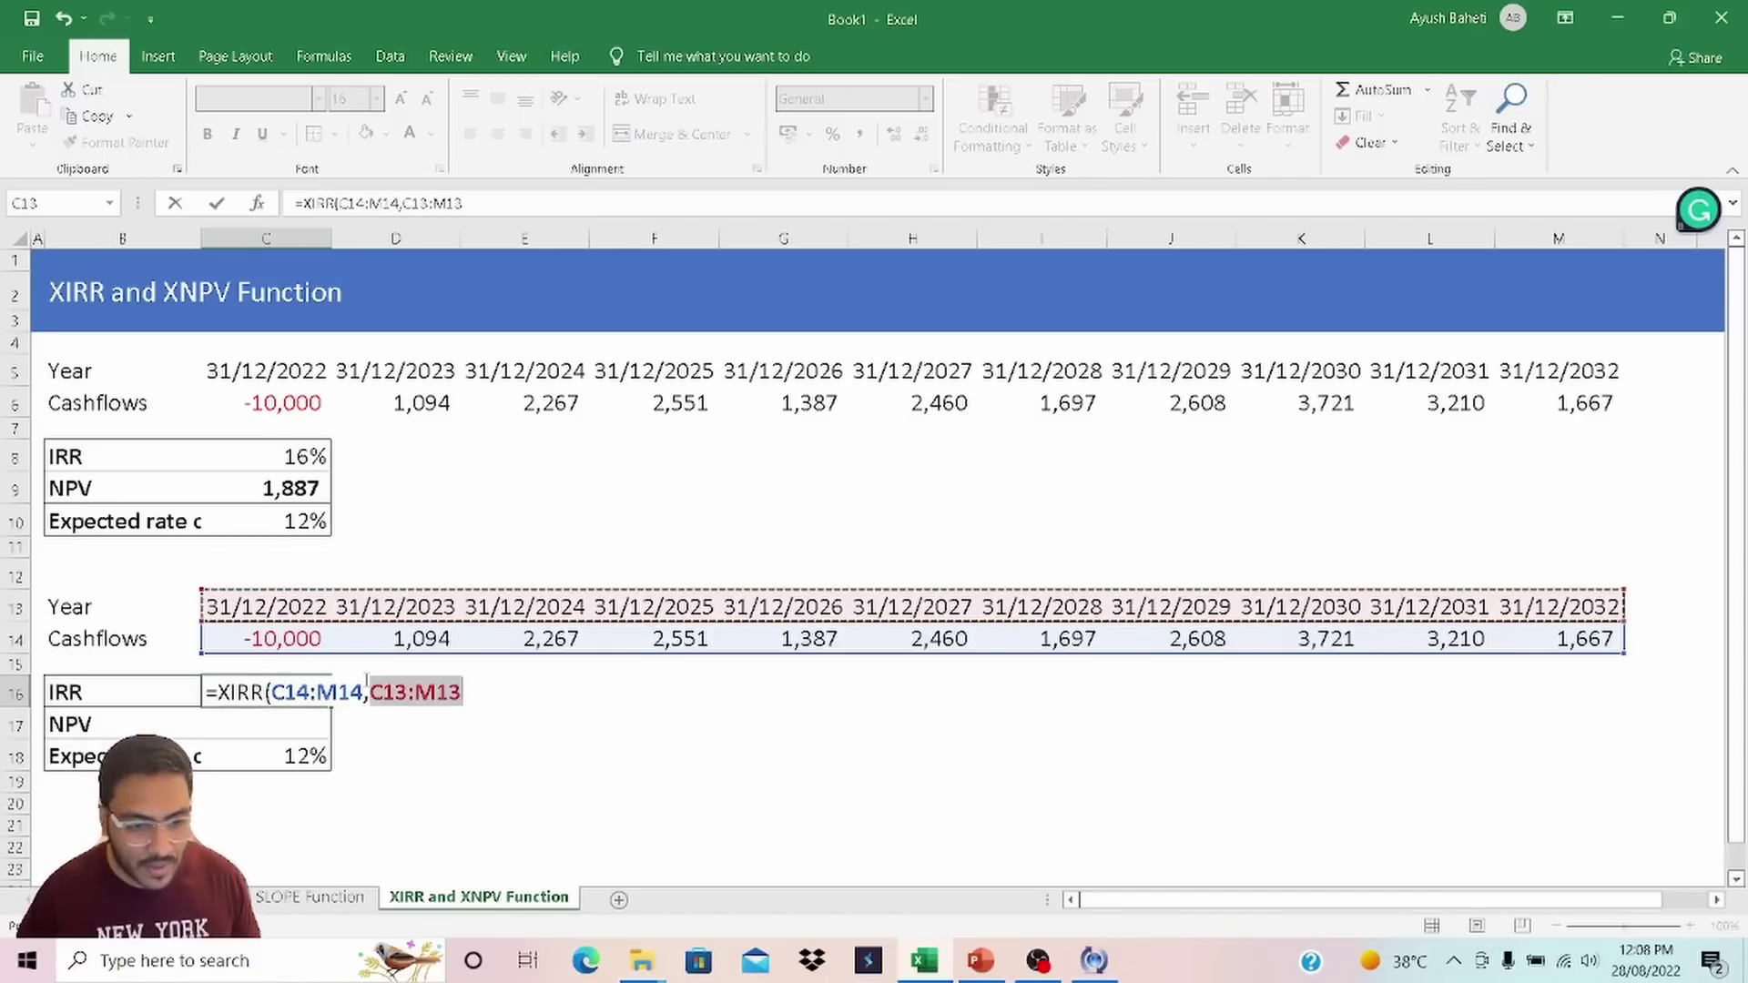
key("Return")
Apply C8's IRR formatting to the XIRR result and add a decimal to show 16.4%.
key("Up")
key("Up")
key("Up")
key("Up")
key("Up")
key("Up")
key("Up")
key("Up")
key("Up")
key("ctrl+c")
key("Down")
key("Down")
key("Down")
key("Down")
key("Down")
key("Down")
key("Down")
key("Down")
key("ctrl+alt+v")
key("t")
key("Return")
key("Escape")
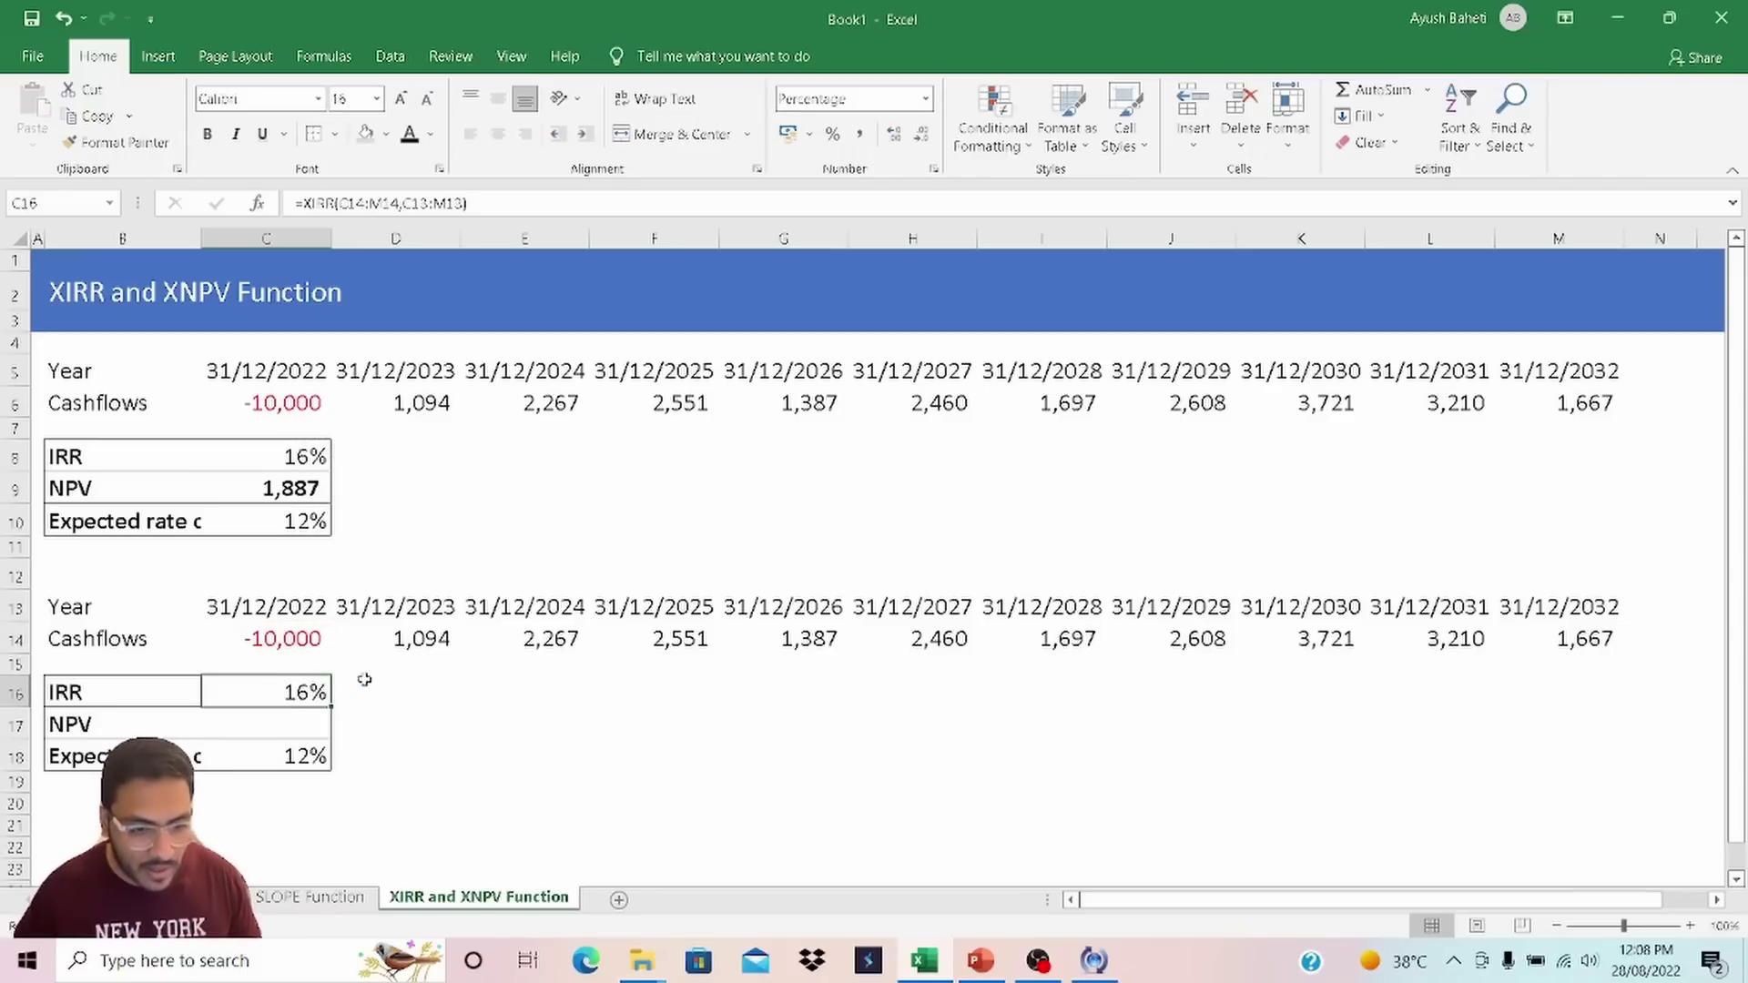
key("alt")
key("h")
key("0")
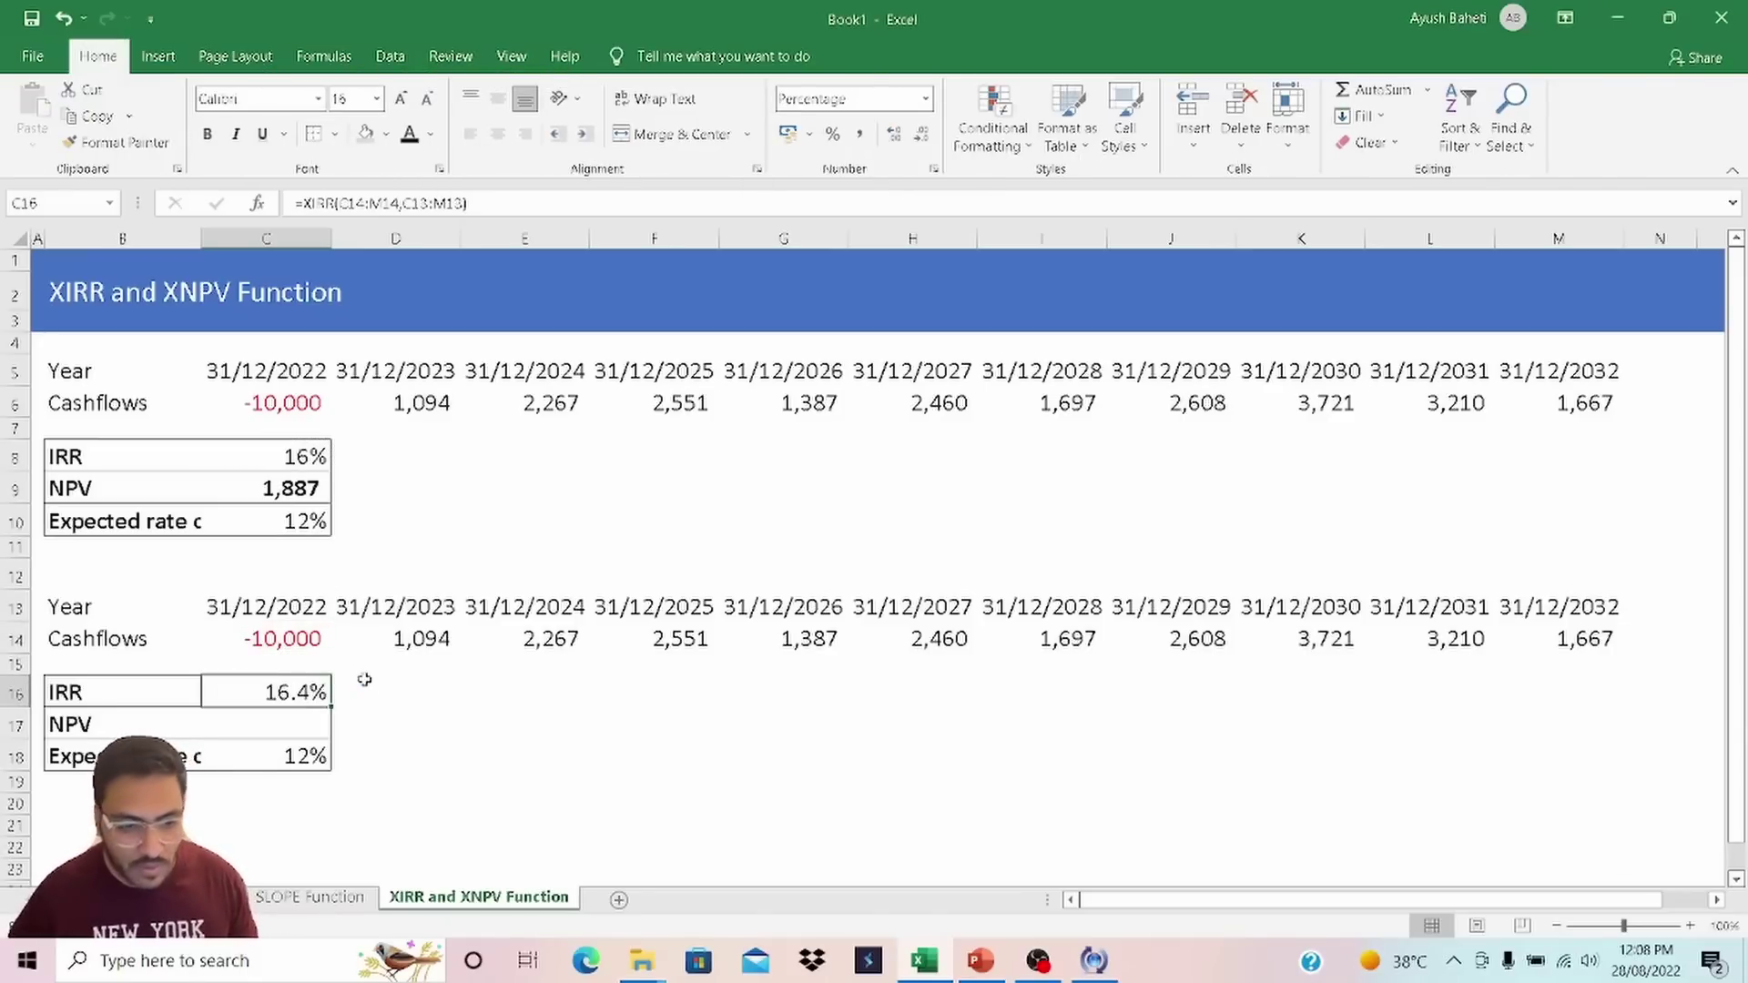
Format both the lower and top expected rates to show 12.0%.
key("ctrl+c")
key("Down")
key("Down")
key("ctrl+alt+v")
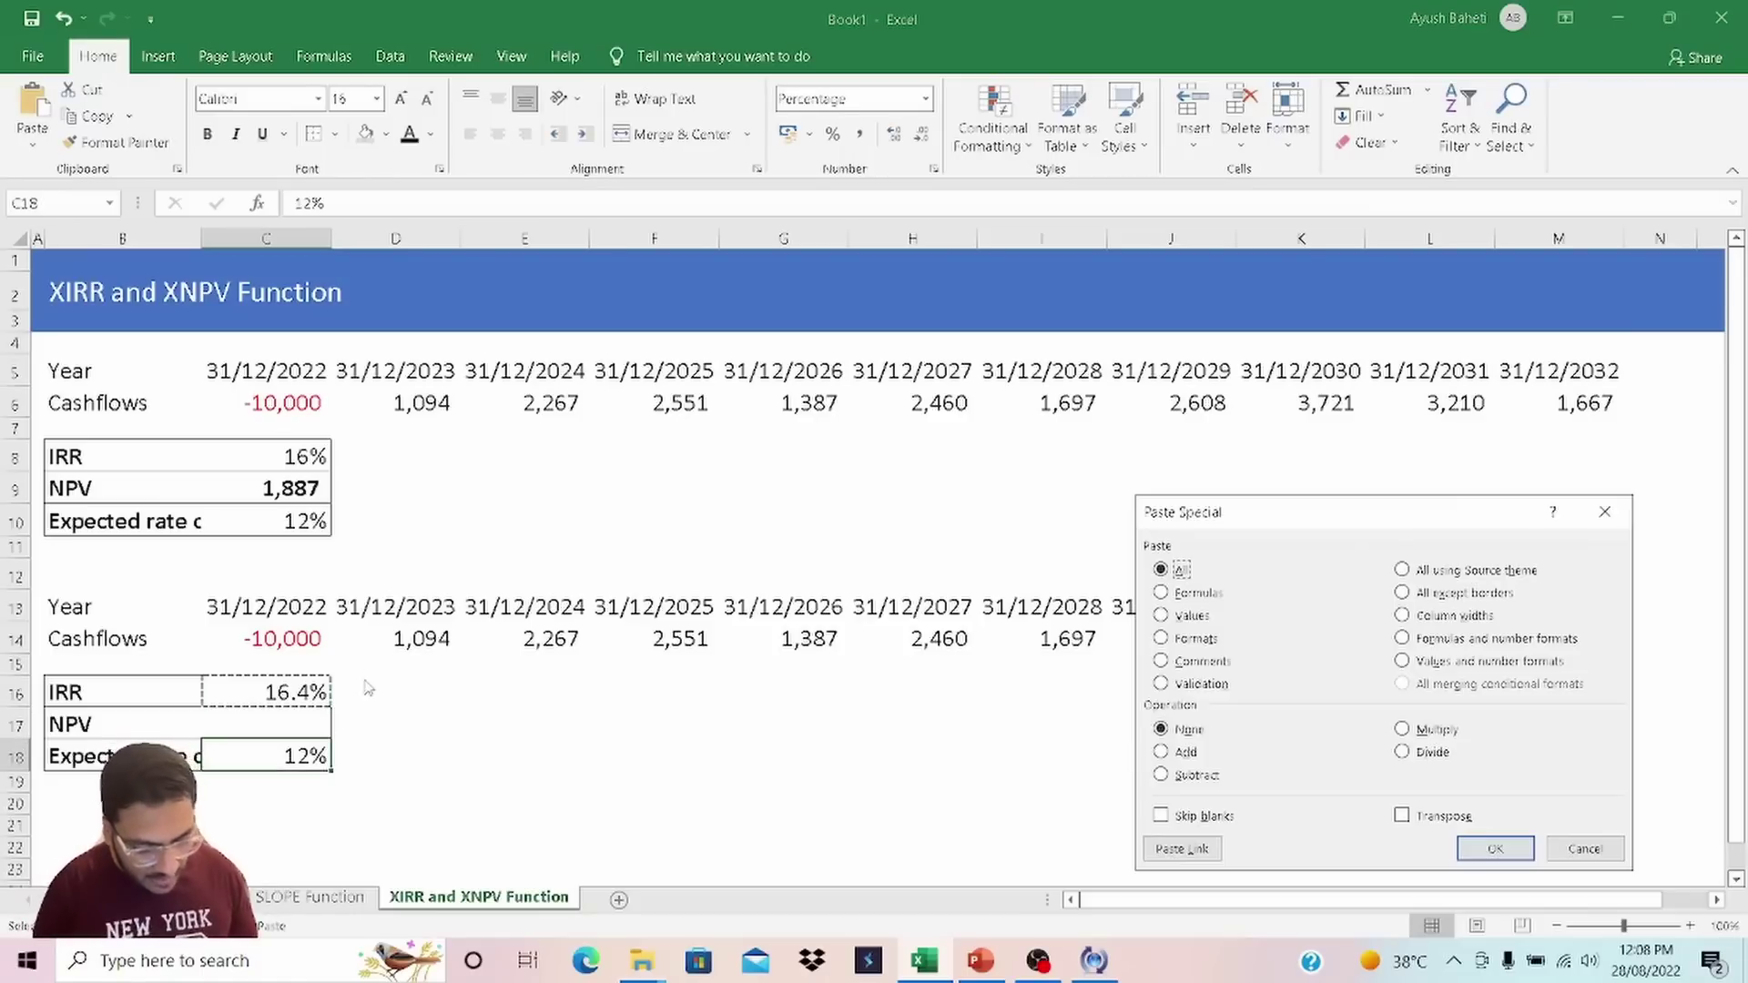
key("Return")
key("Escape")
key("Up")
key("Up")
key("Up")
key("Up")
key("Up")
key("Up")
key("Up")
key("Up")
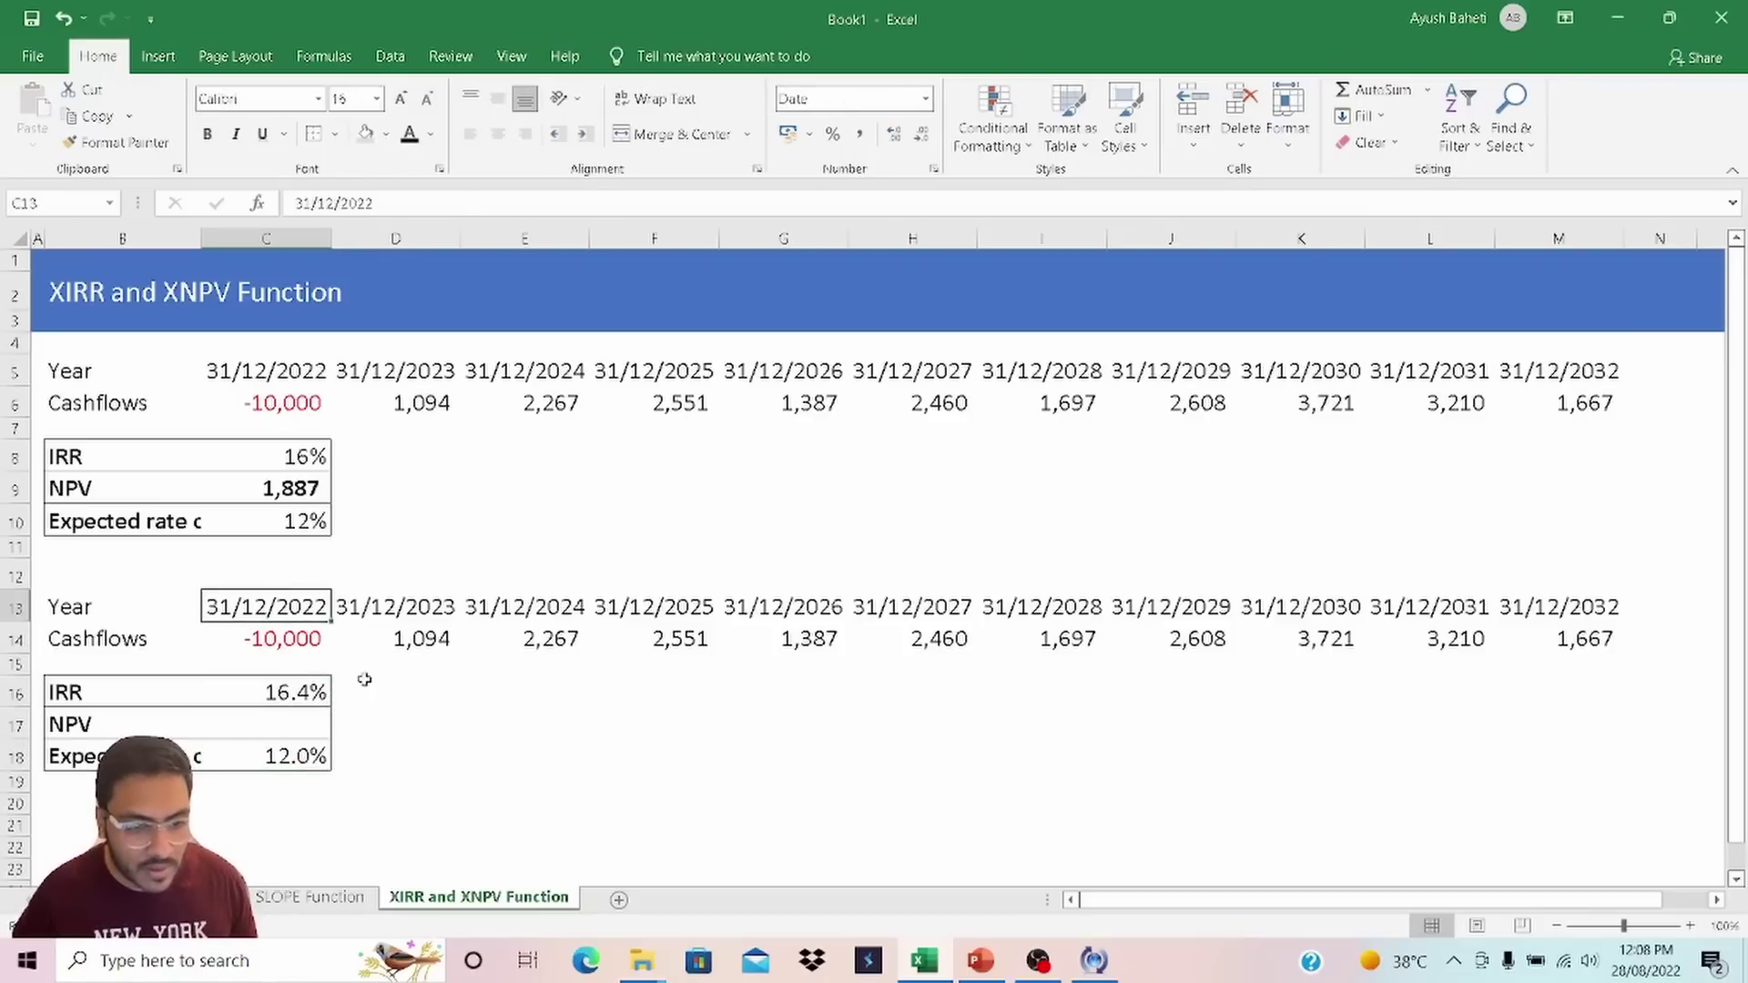
key("alt")
key("h")
key("0")
Add one decimal to the top IRR result so it shows 16.4%.
key("Up")
key("Up")
key("Up")
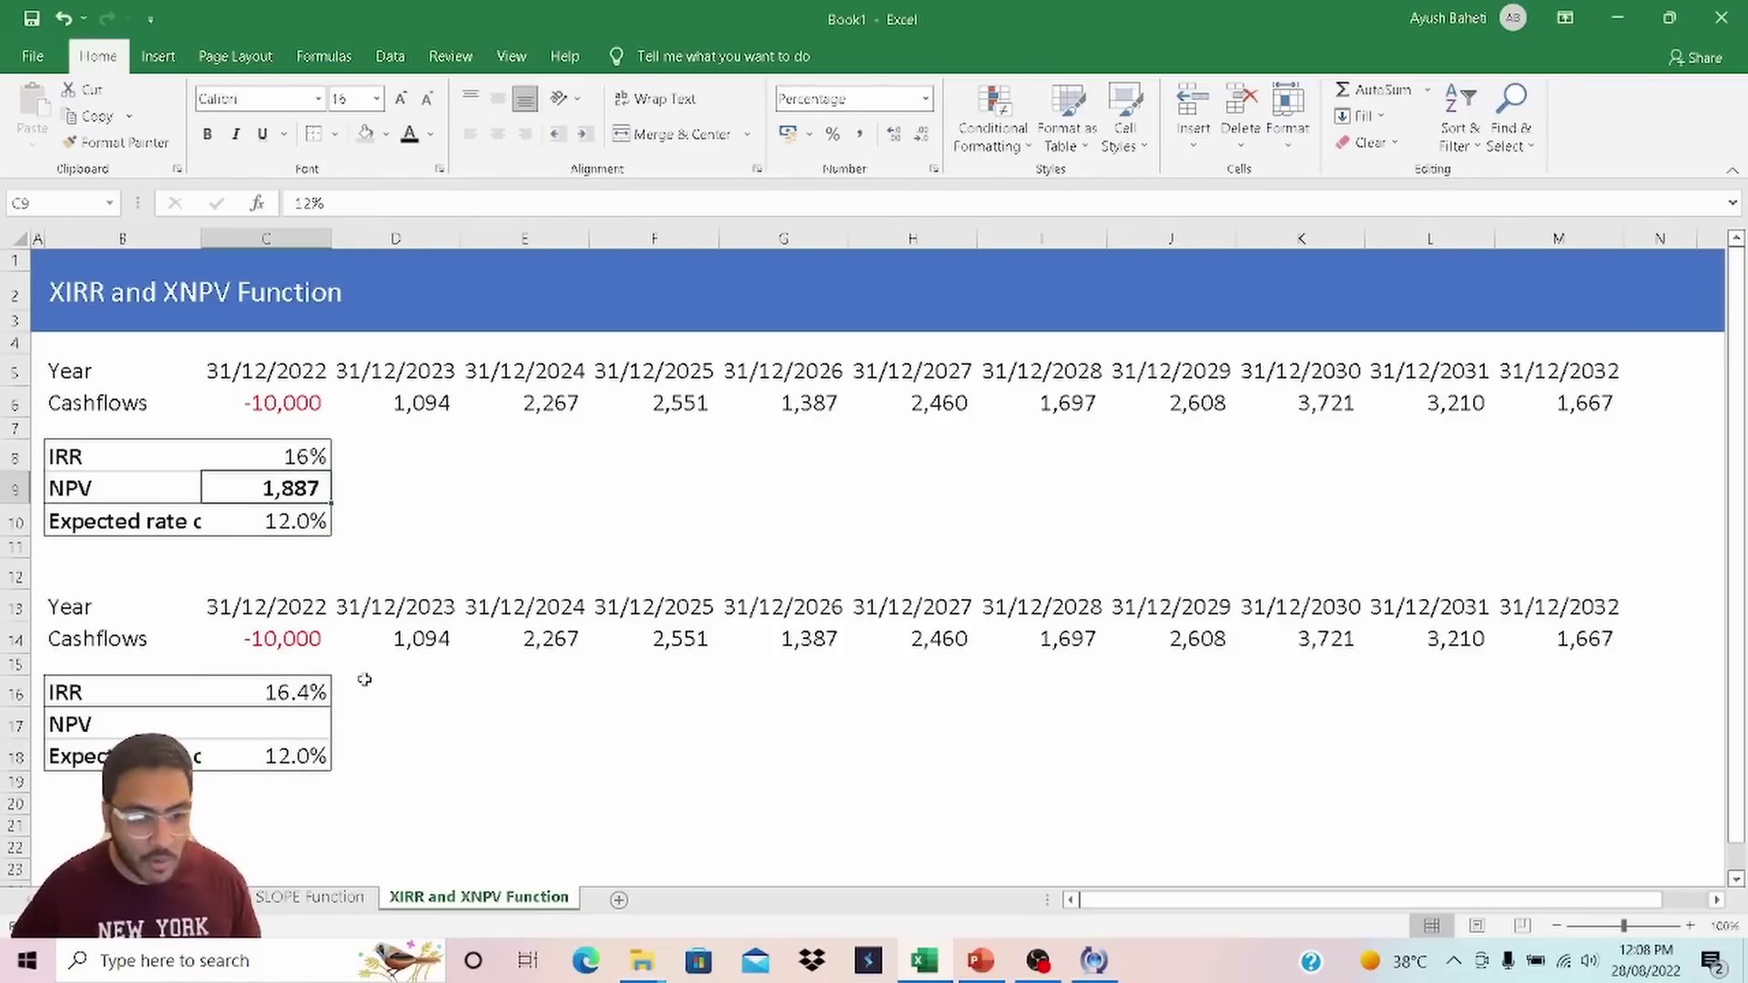
key("Down")
key("alt")
key("h")
key("0")
key("Down")
key("Down")
key("Down")
key("Down")
key("Down")
key("Down")
key("Down")
key("Down")
key("F2")
key("Return")
key("Down")
key("Up")
Enter =XNPV(C18,C14:M14,C13:M13) in C17.
type("=x")
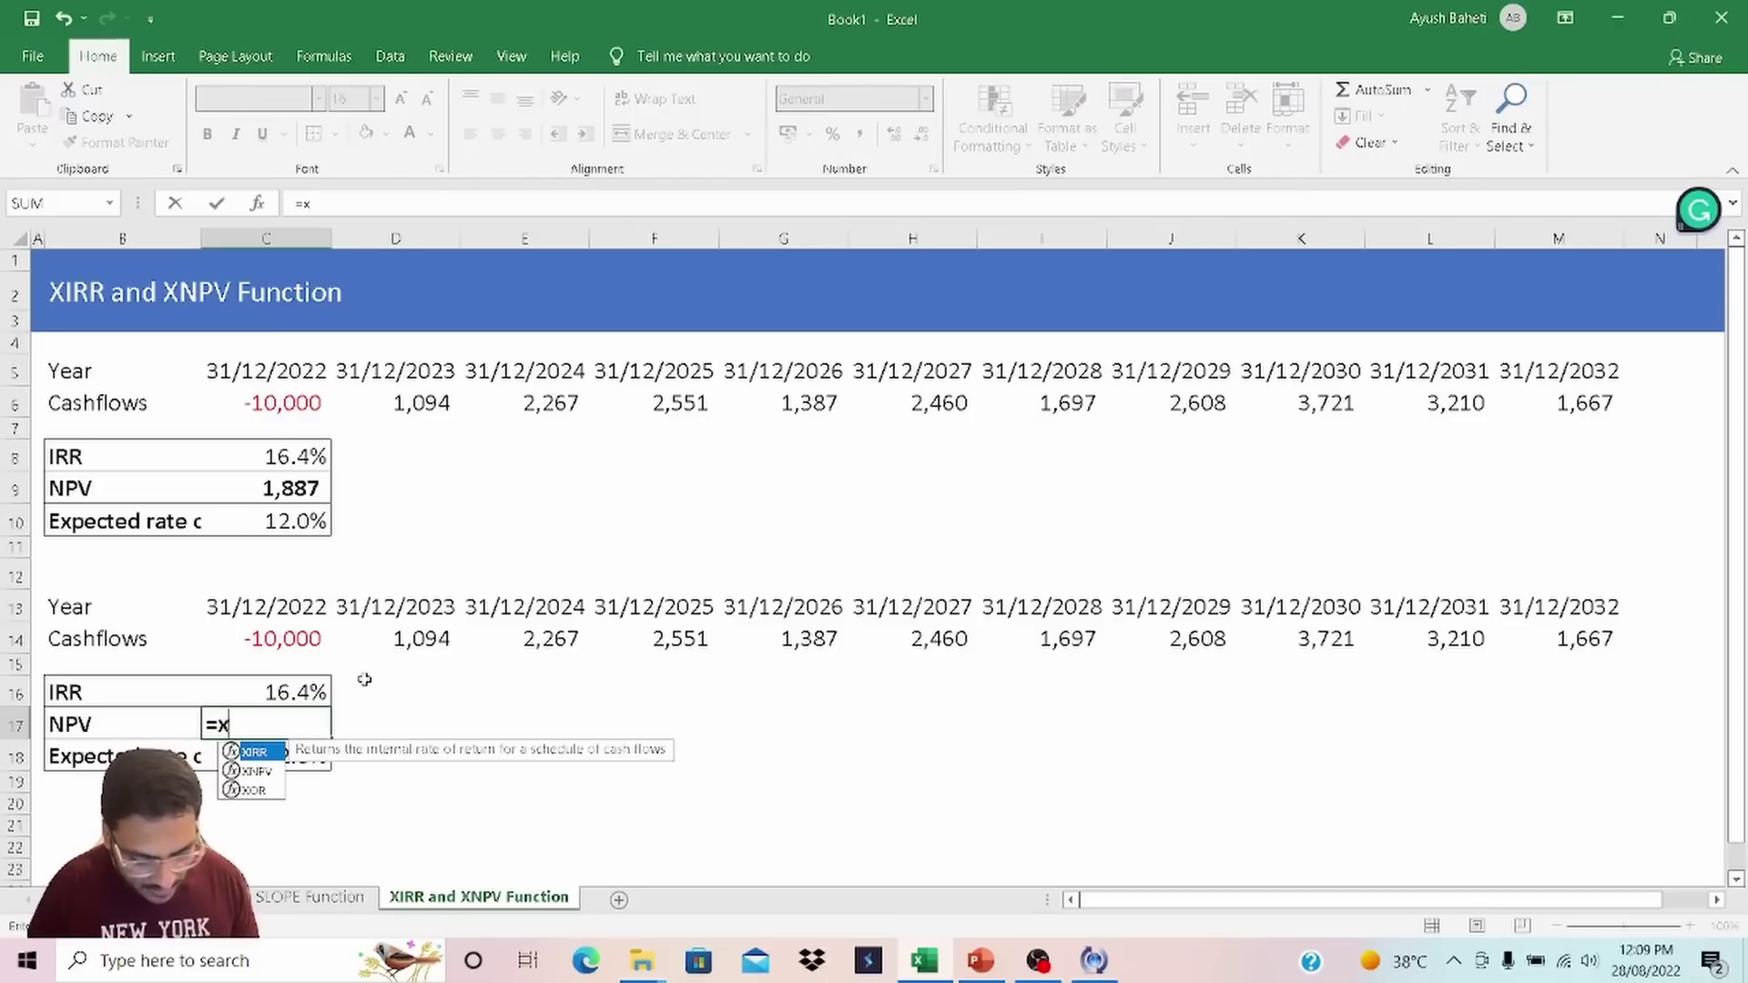
type("np")
key("Tab")
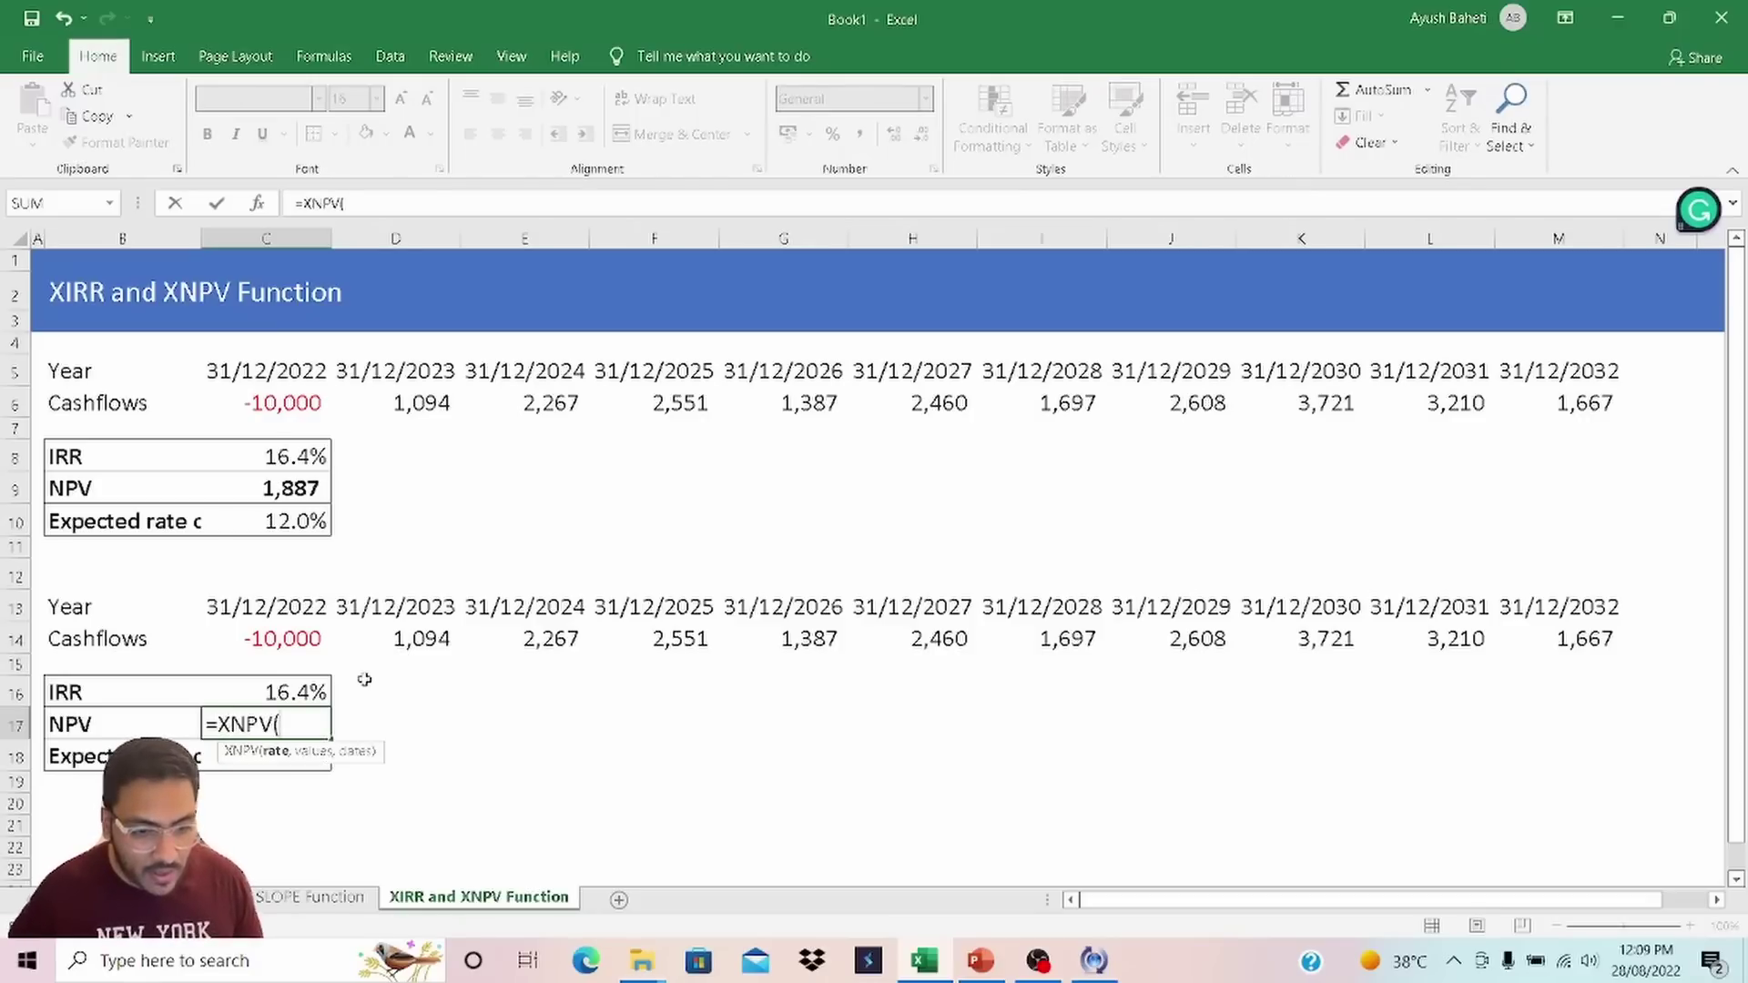
key("Down")
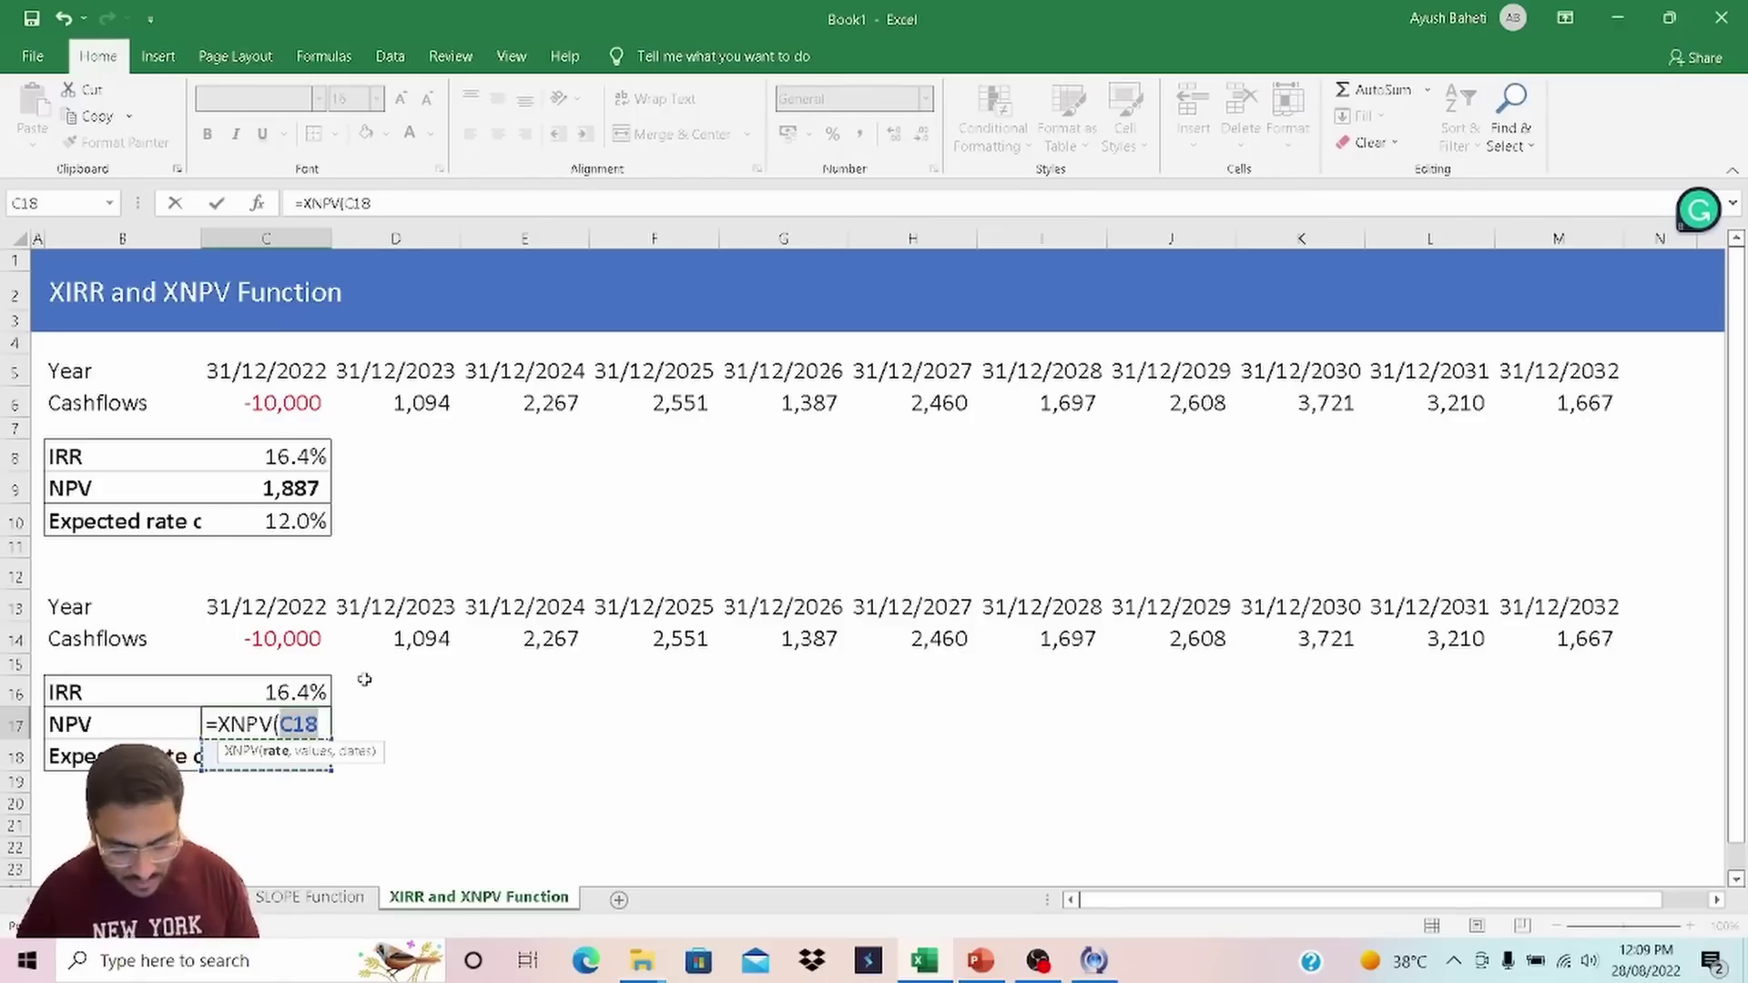
type(",")
key("Up")
key("Up")
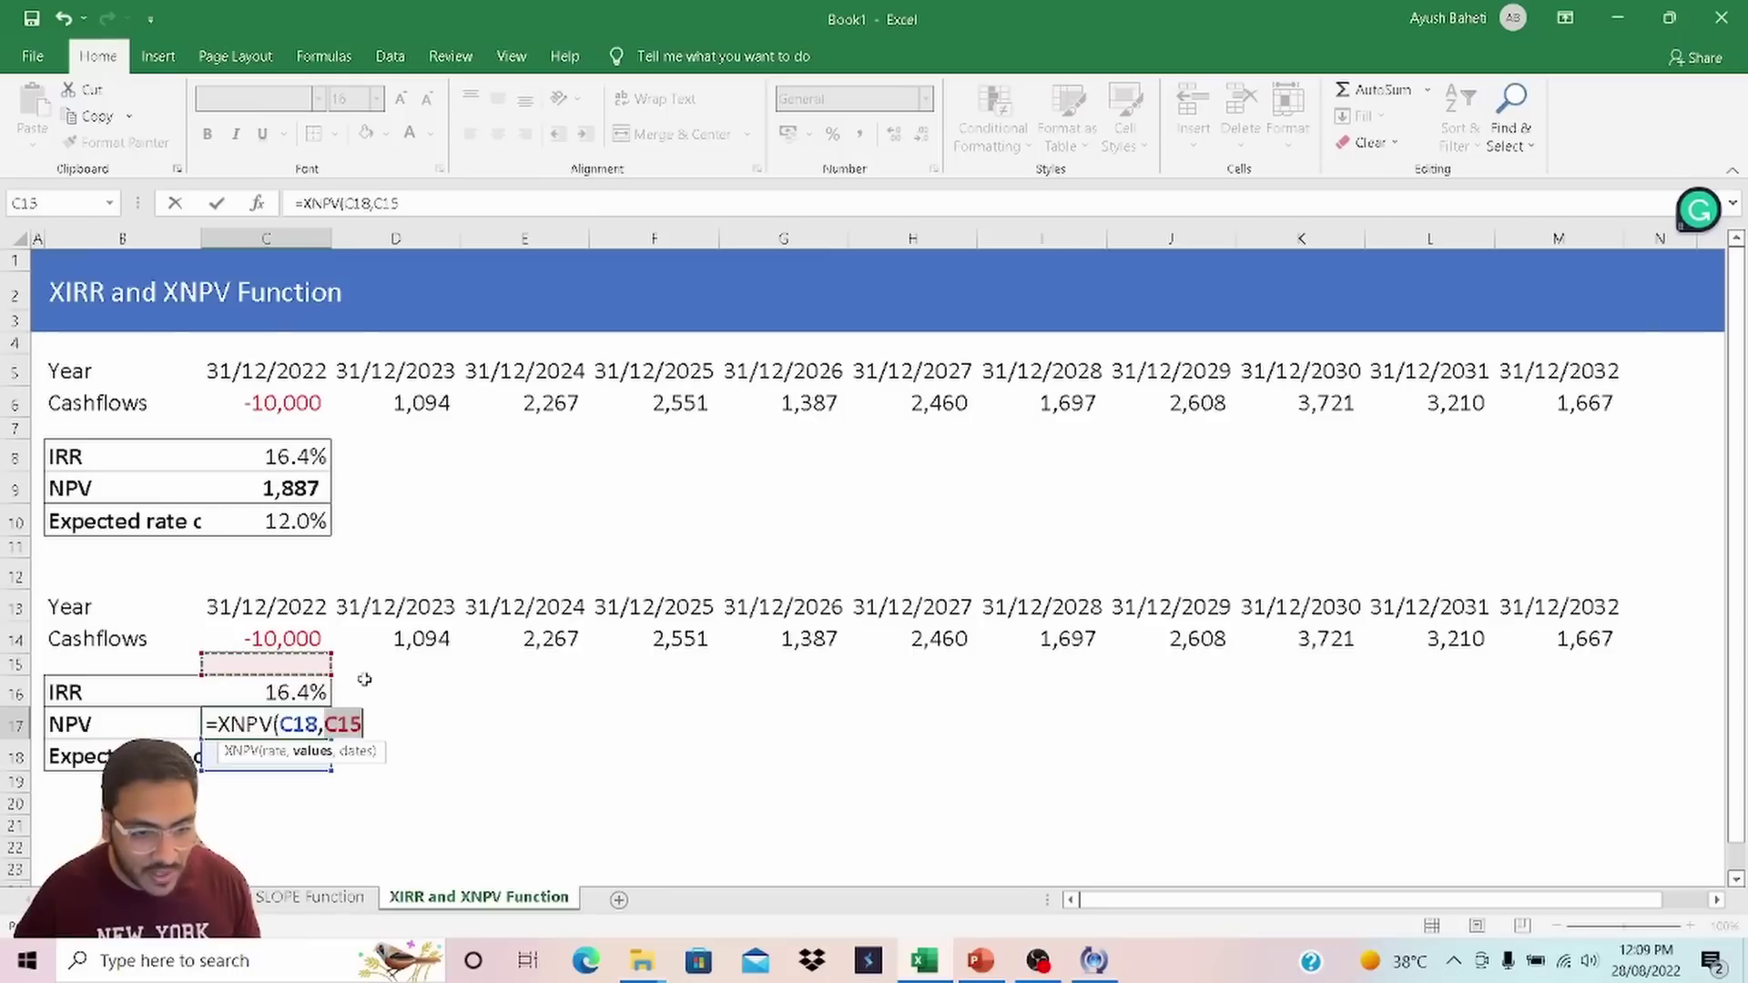
key("Up")
key("ctrl+shift+Right")
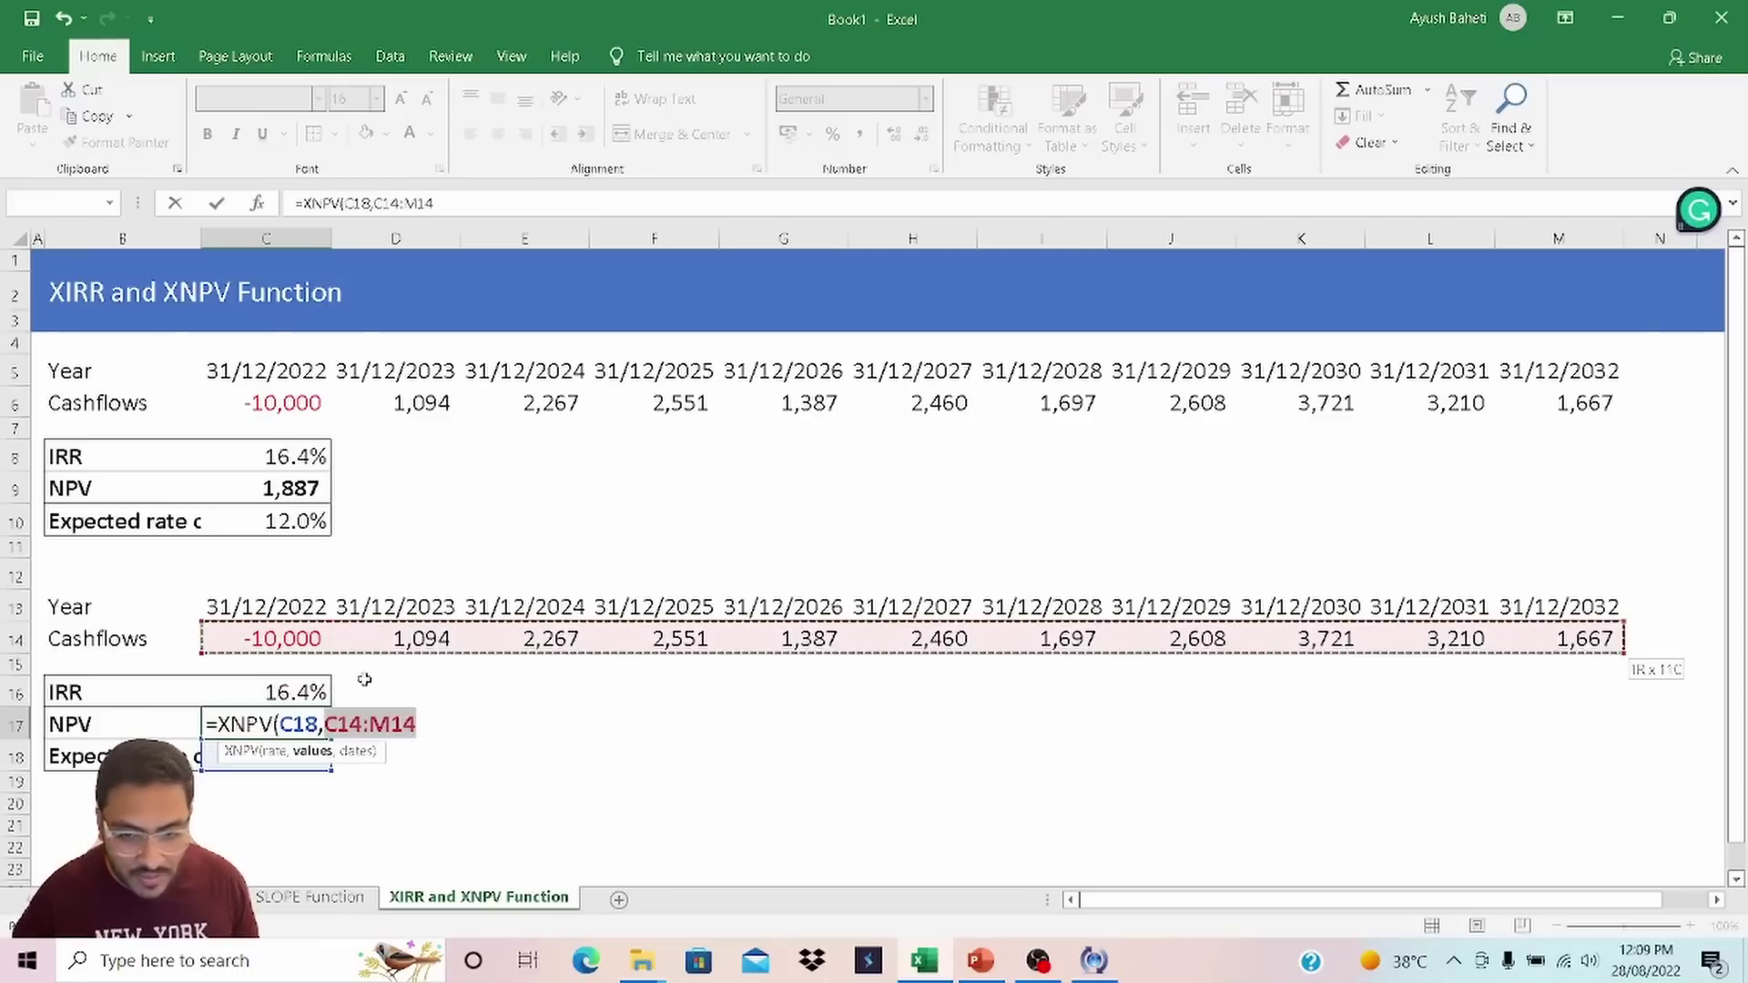
type(",")
key("Up")
key("Up")
key("Up")
key("Up")
key("ctrl+shift+Right")
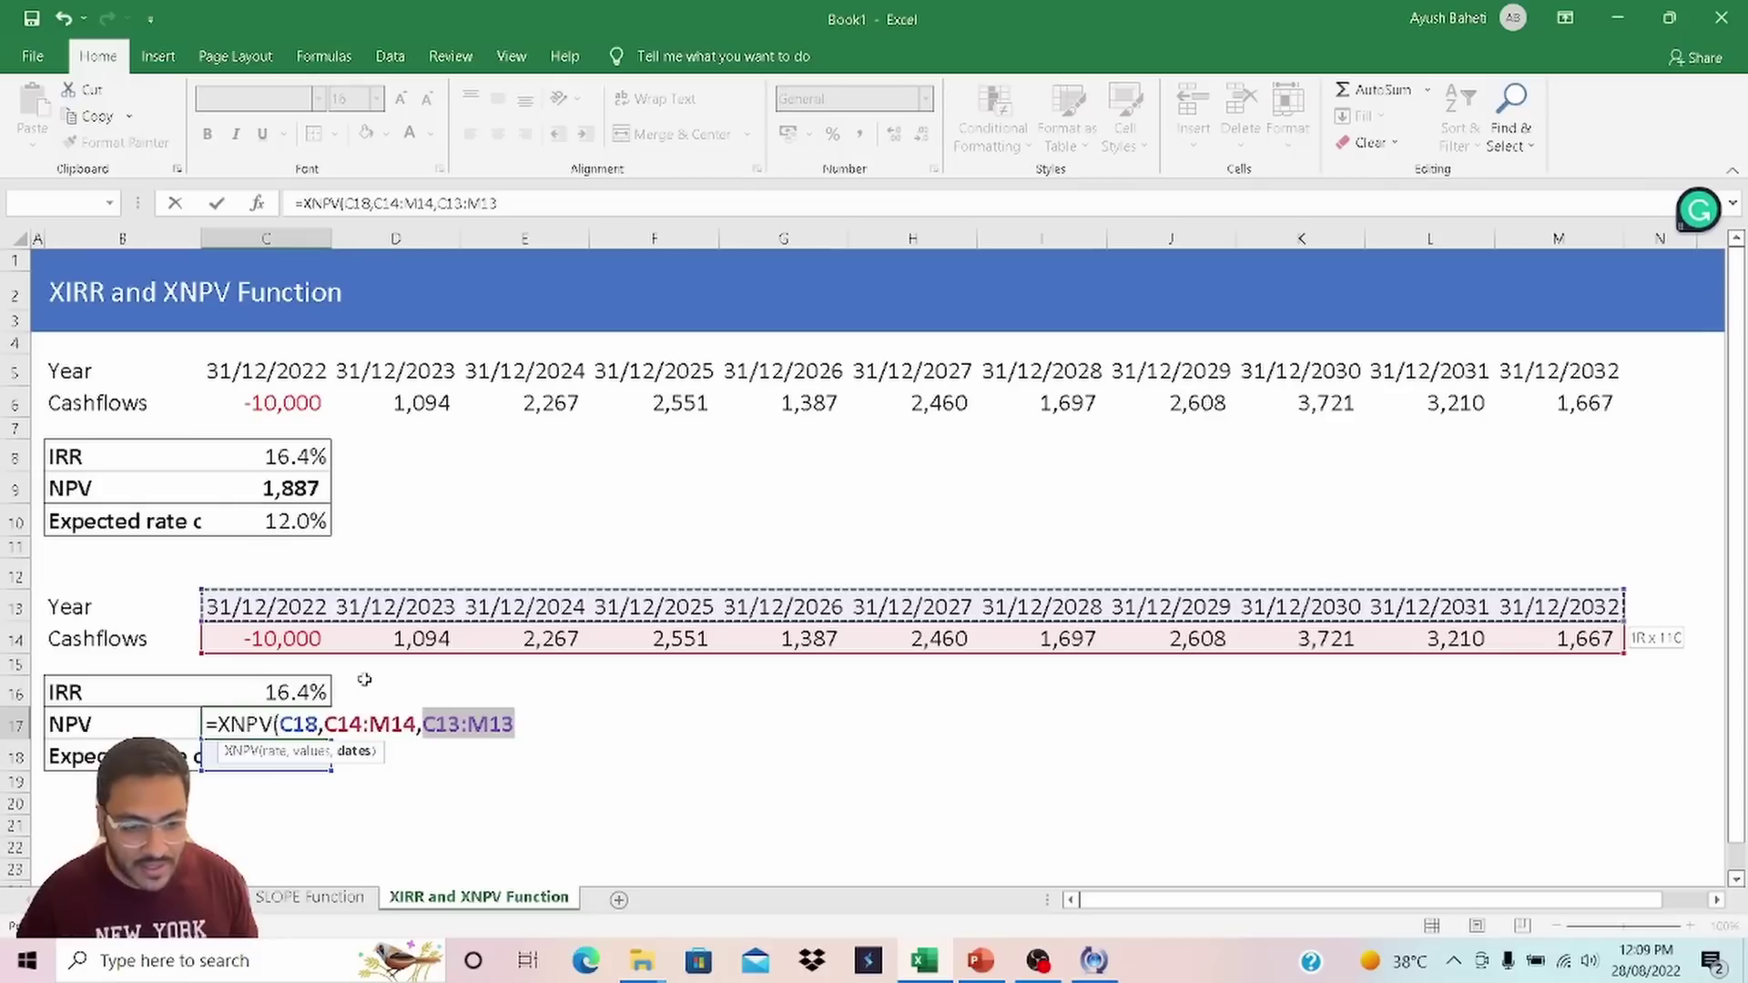
key("Return")
Paste C9's NPV formatting onto C17 so the XNPV shows 2,108.
key("Up")
key("F2")
key("Escape")
key("Up")
key("Up")
key("Up")
key("Up")
key("Up")
key("Up")
key("Up")
key("Up")
key("ctrl+c")
key("Down")
key("Down")
key("Down")
key("Down")
key("Down")
key("Down")
key("Down")
key("Down")
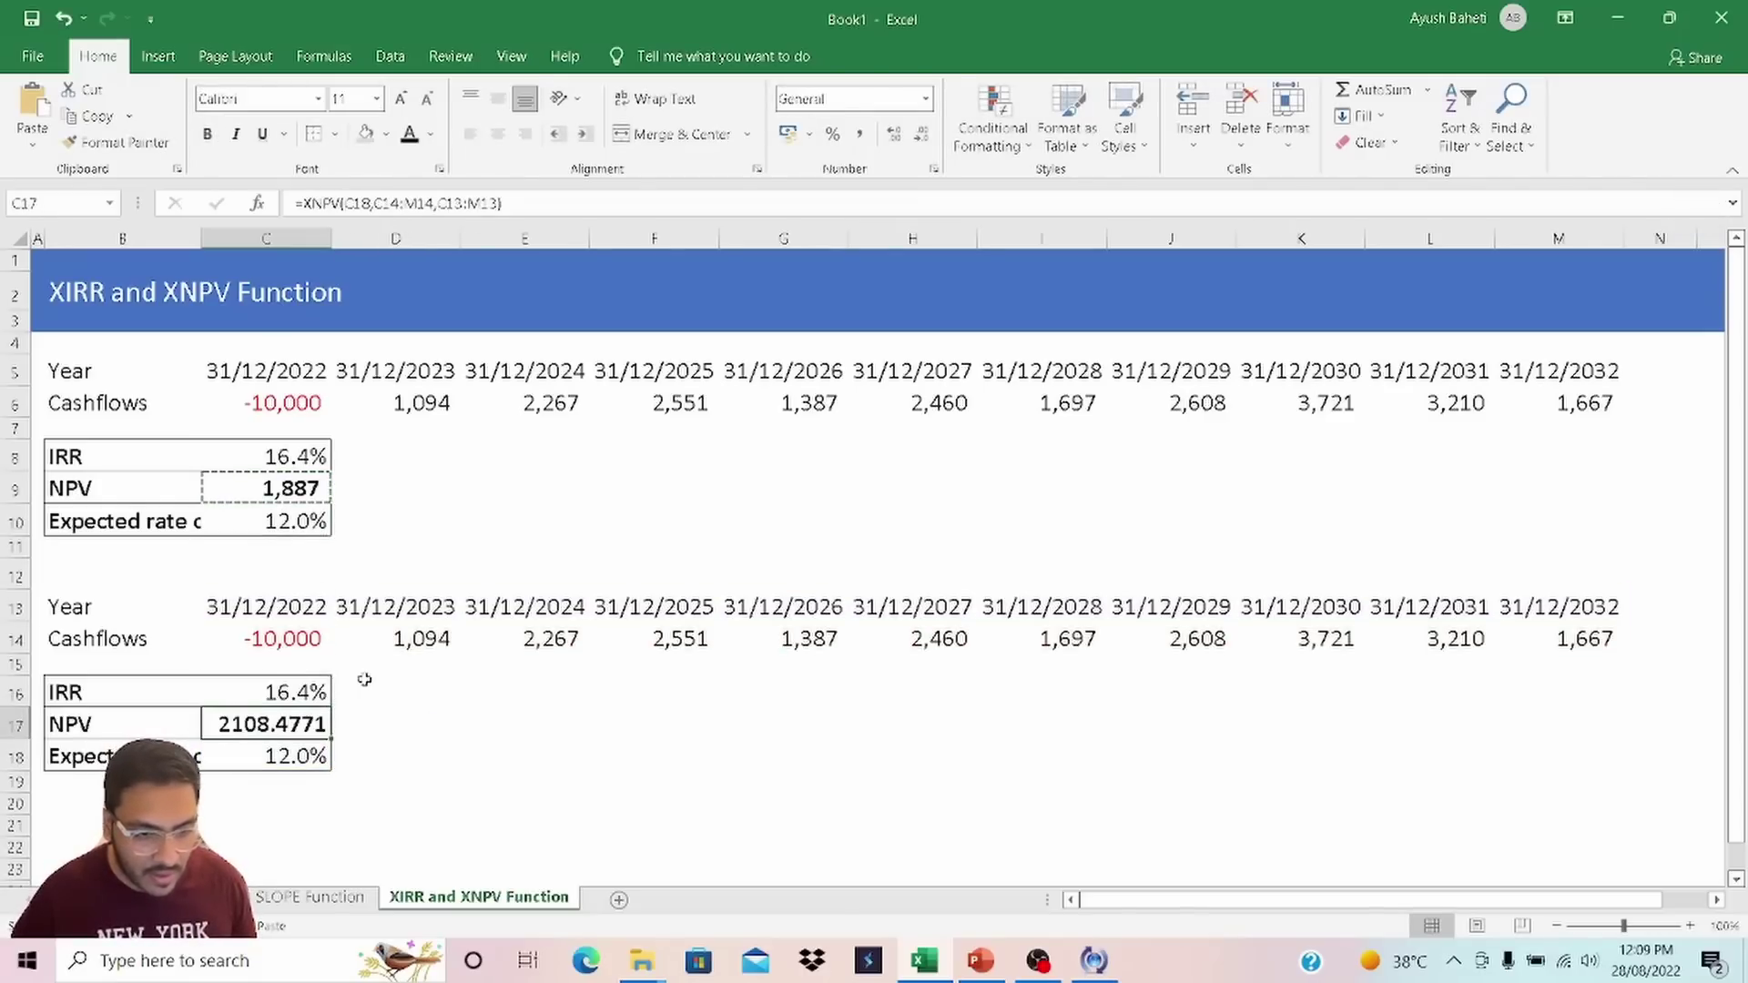
key("ctrl+alt+v")
key("t")
key("Return")
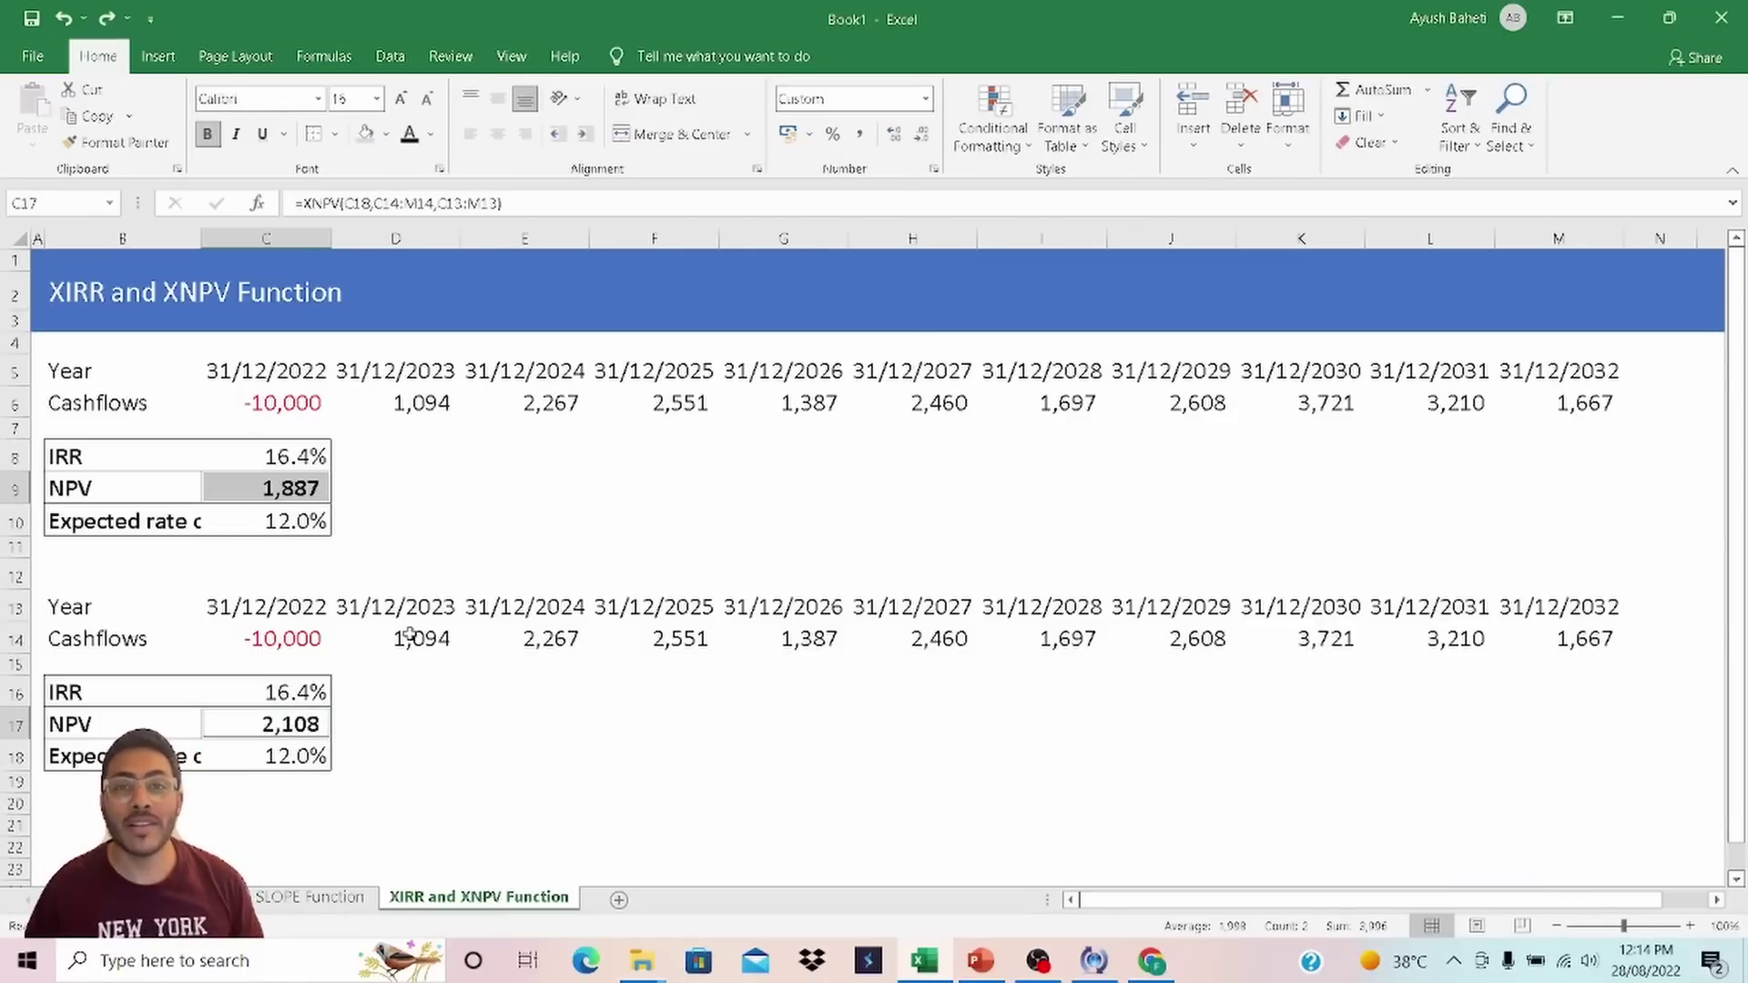
Inspect the IRR formula in C8, the XIRR in C16 and F13's EOMONTH date formula.
left_click(378, 490)
left_click(286, 457)
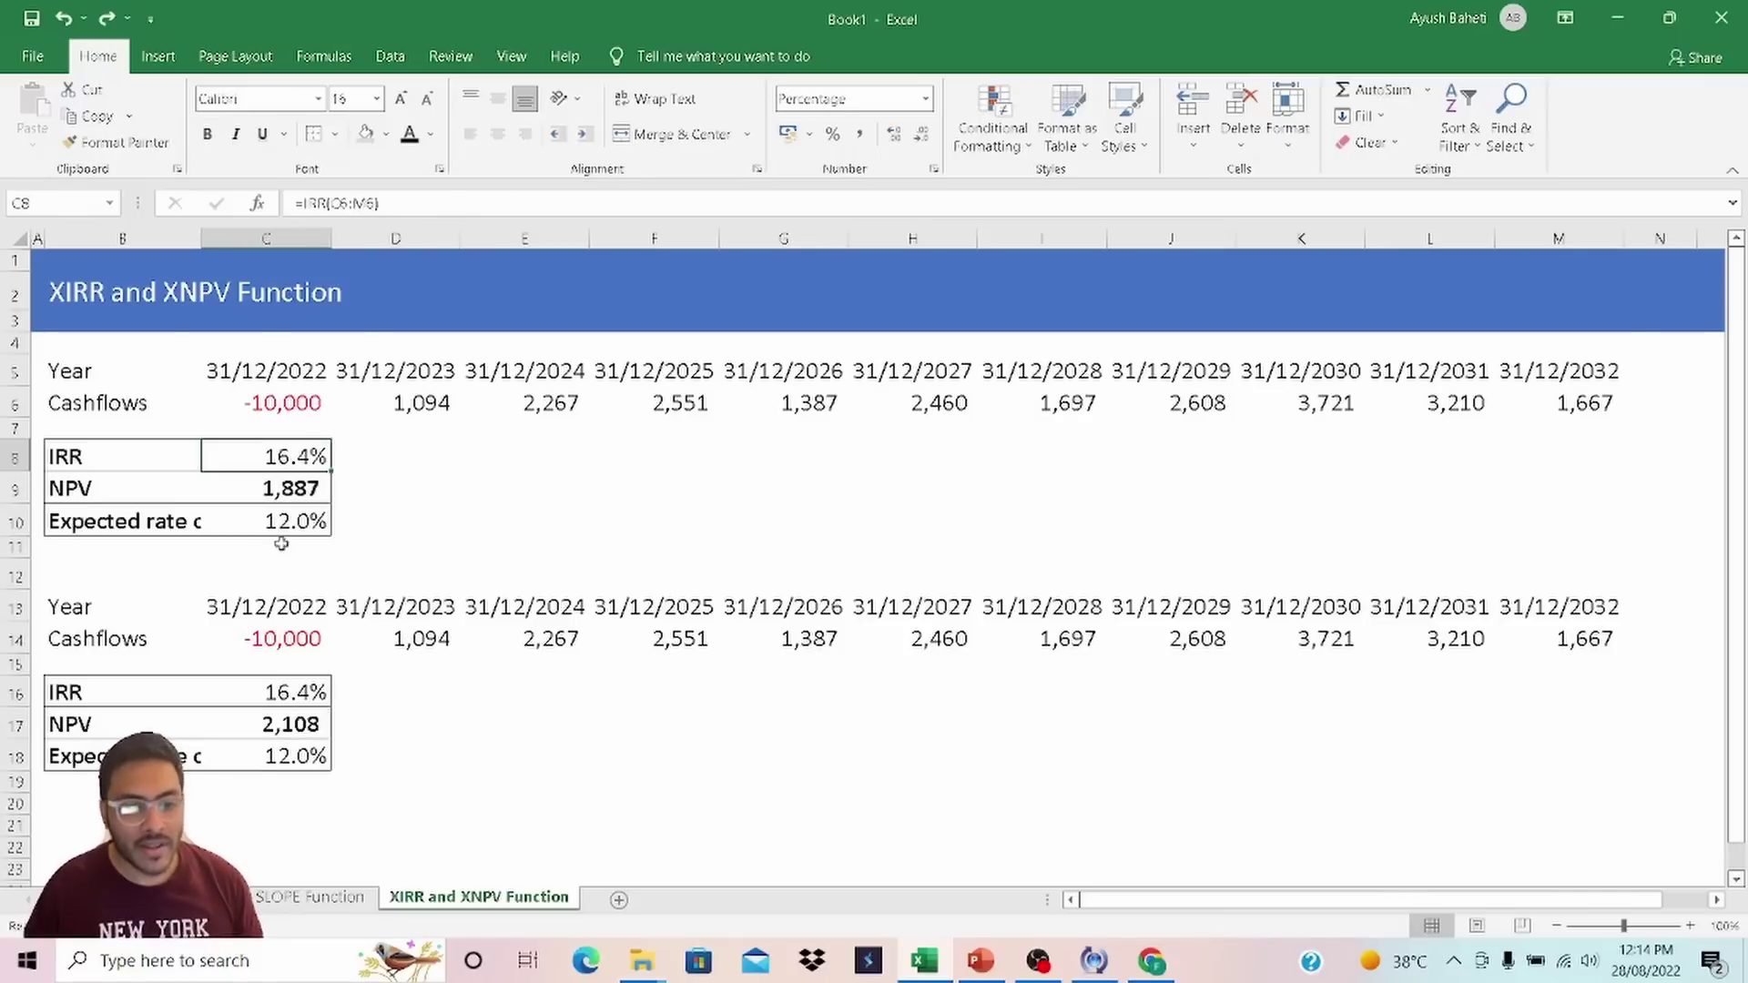
left_click(270, 692)
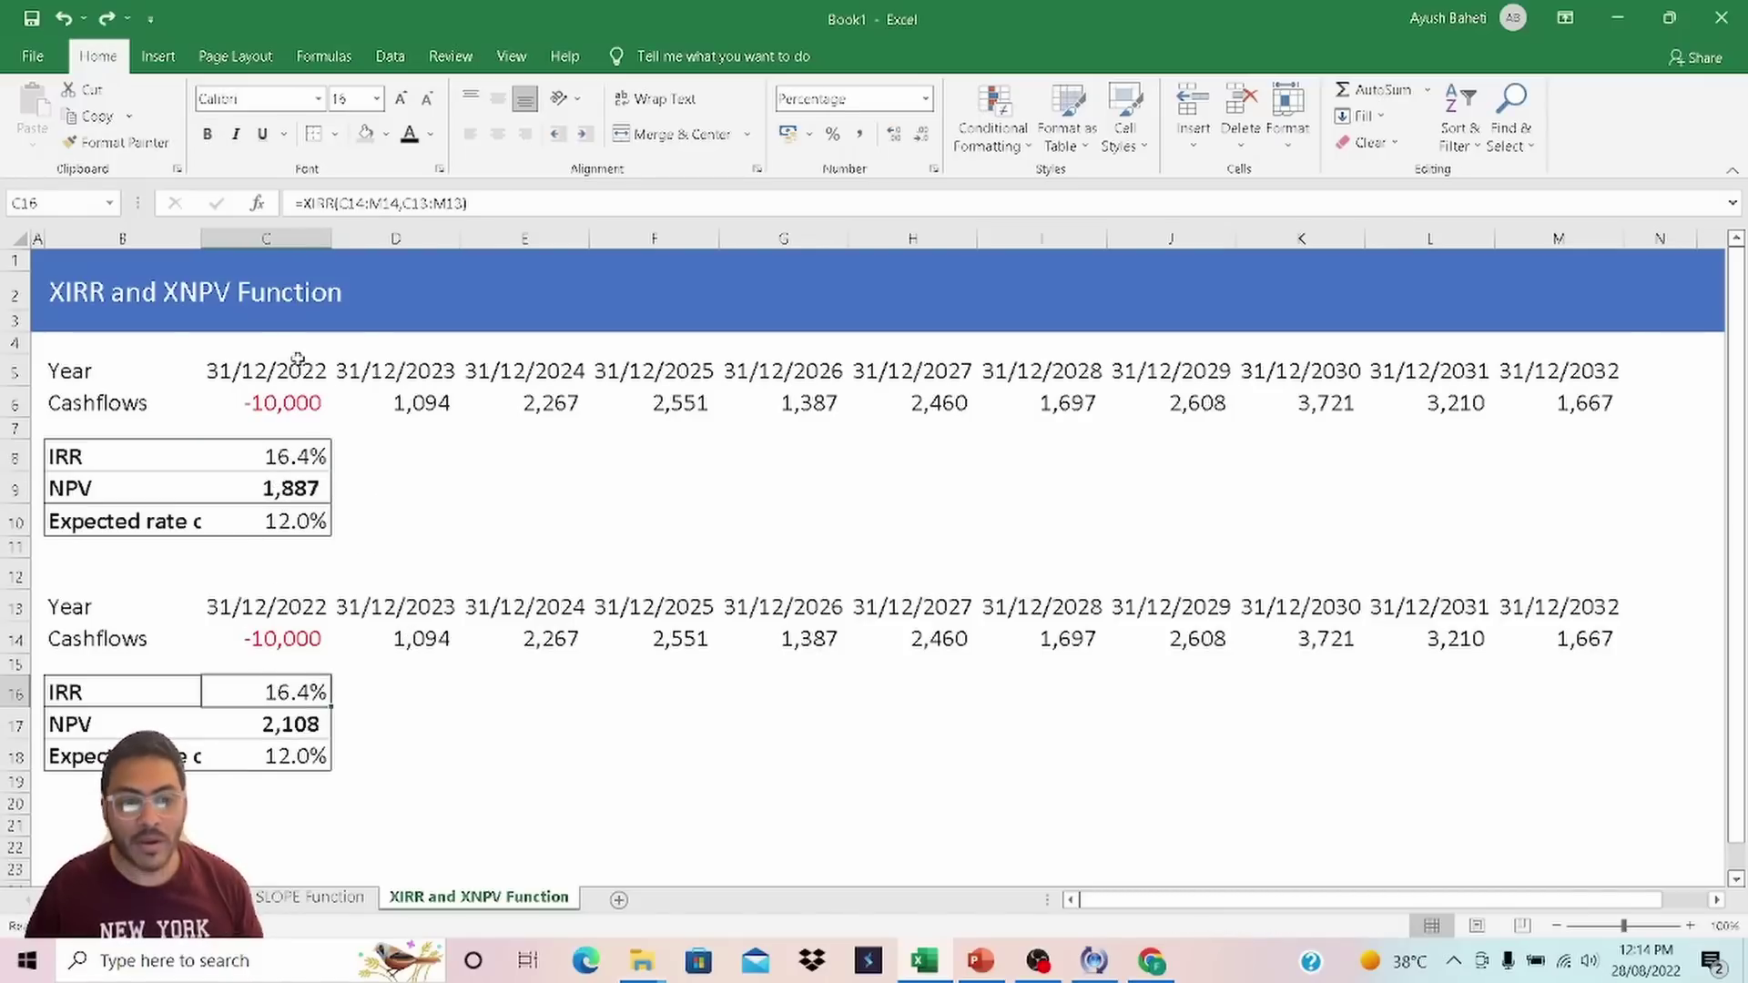
left_click(647, 490)
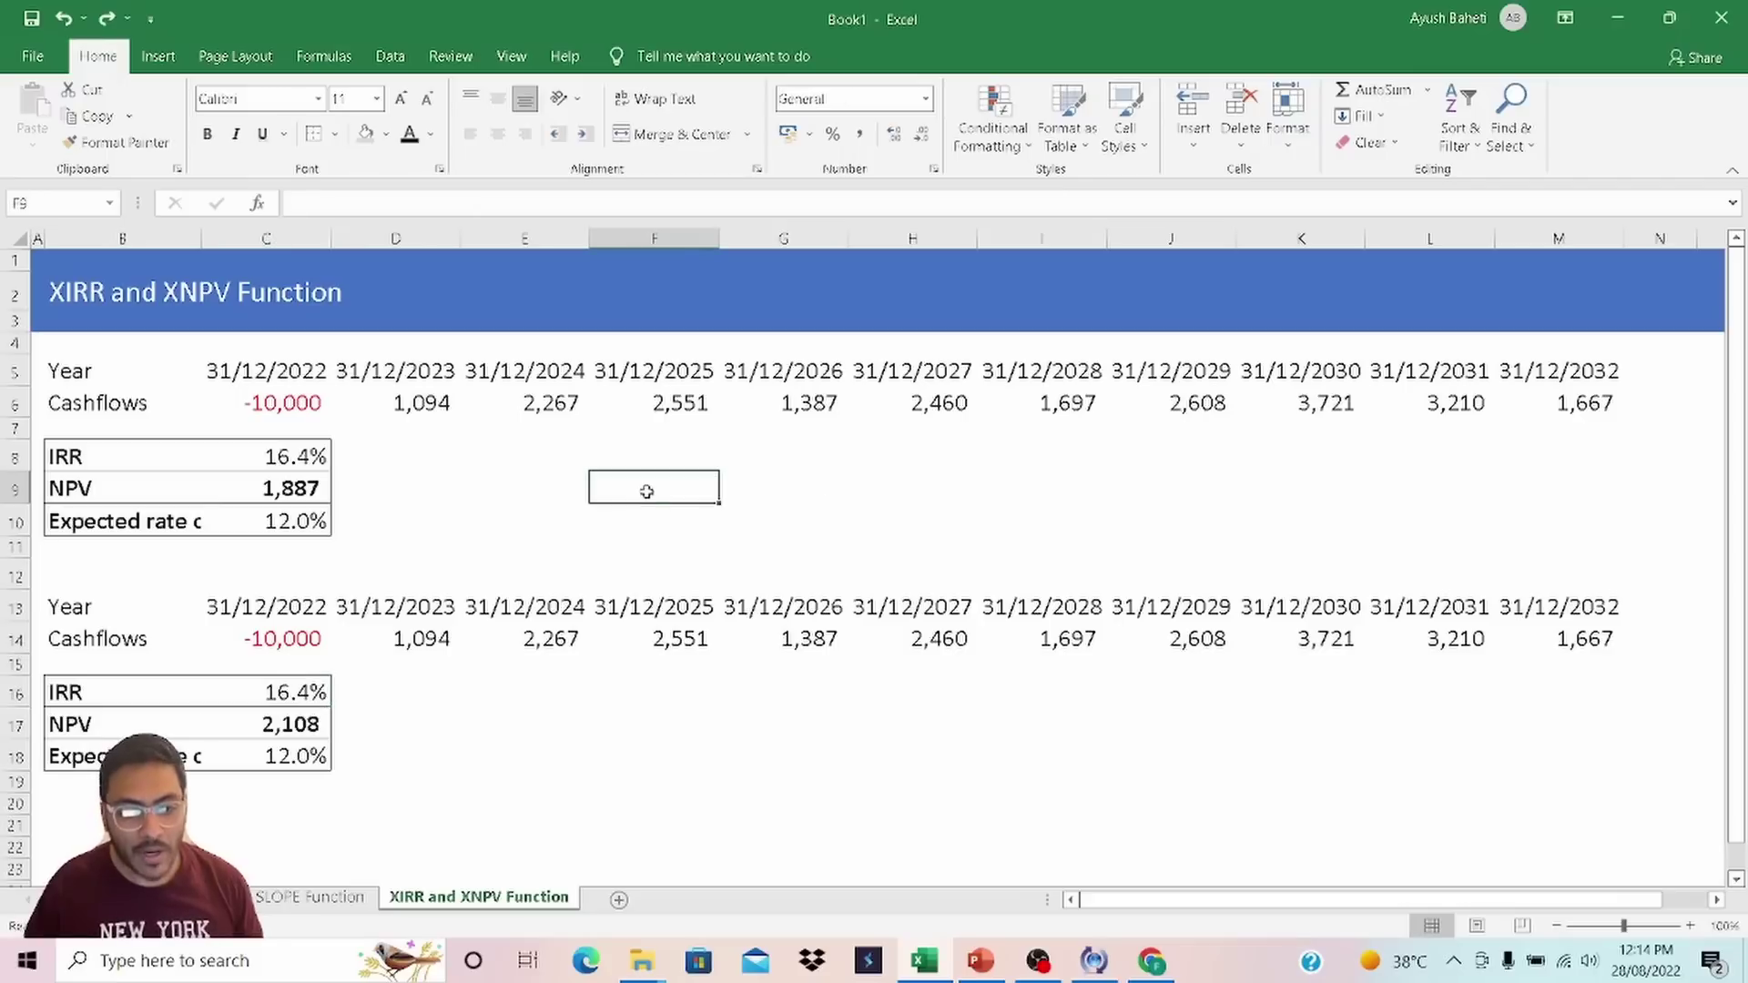
left_click(671, 607)
key("F2")
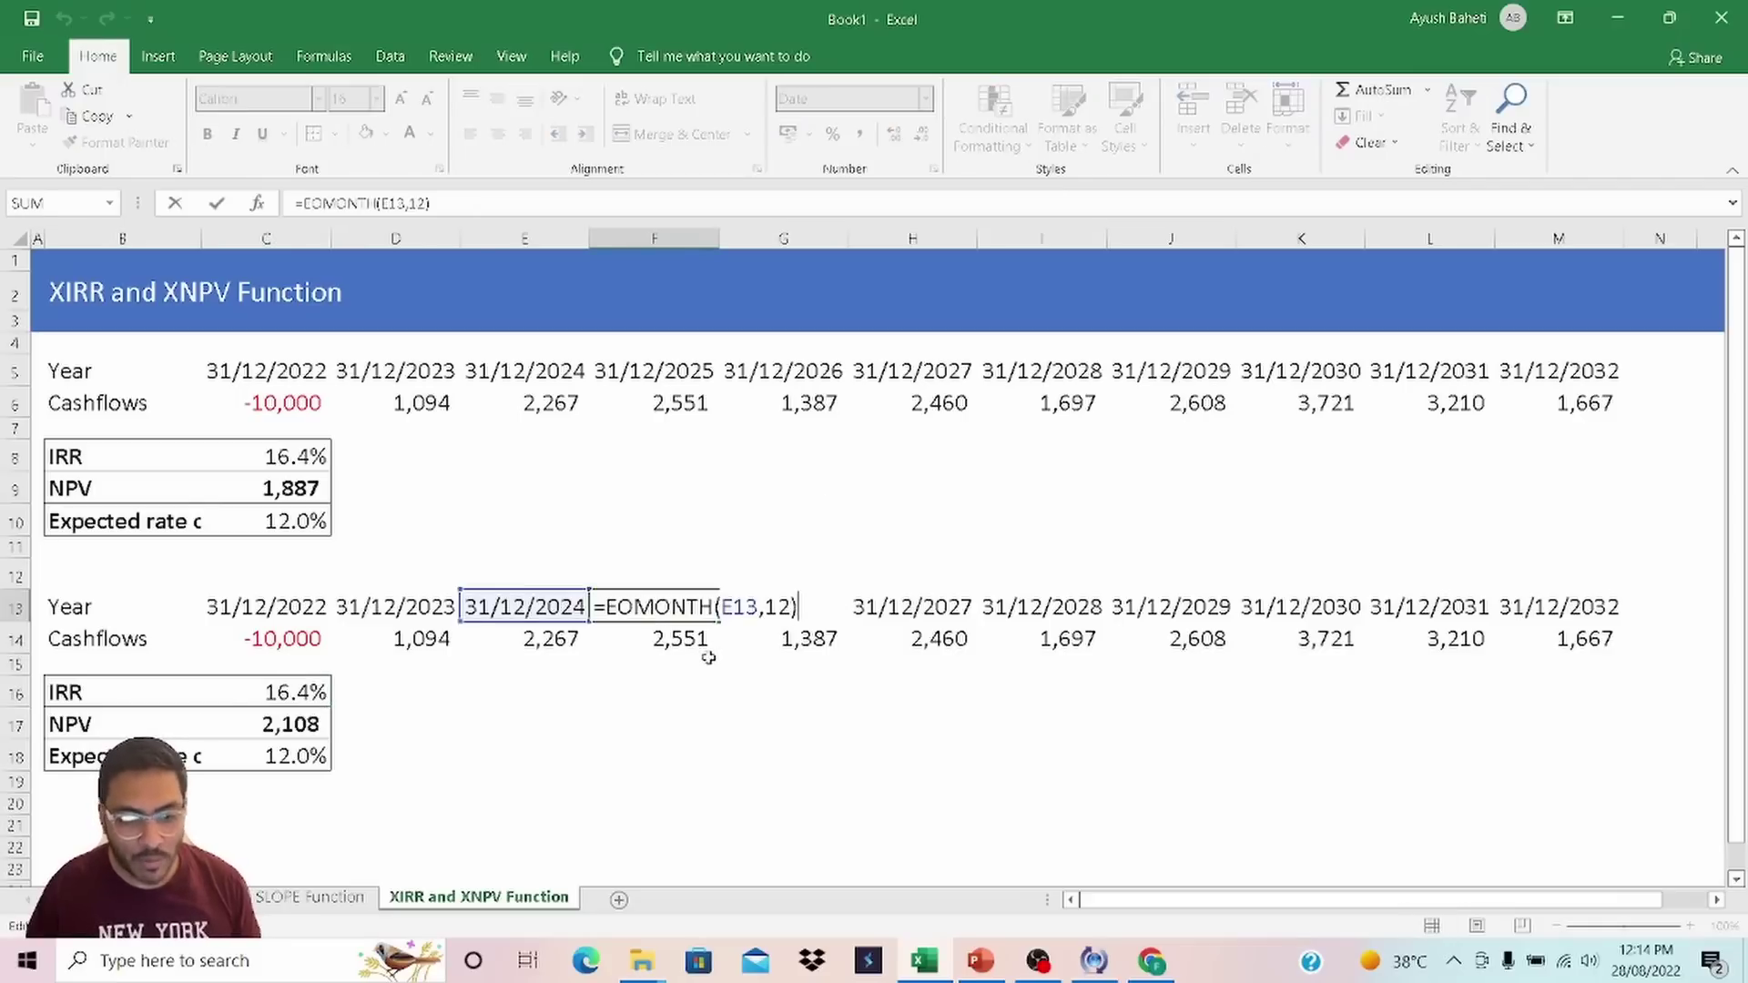
key("Escape")
key("Left")
key("Left")
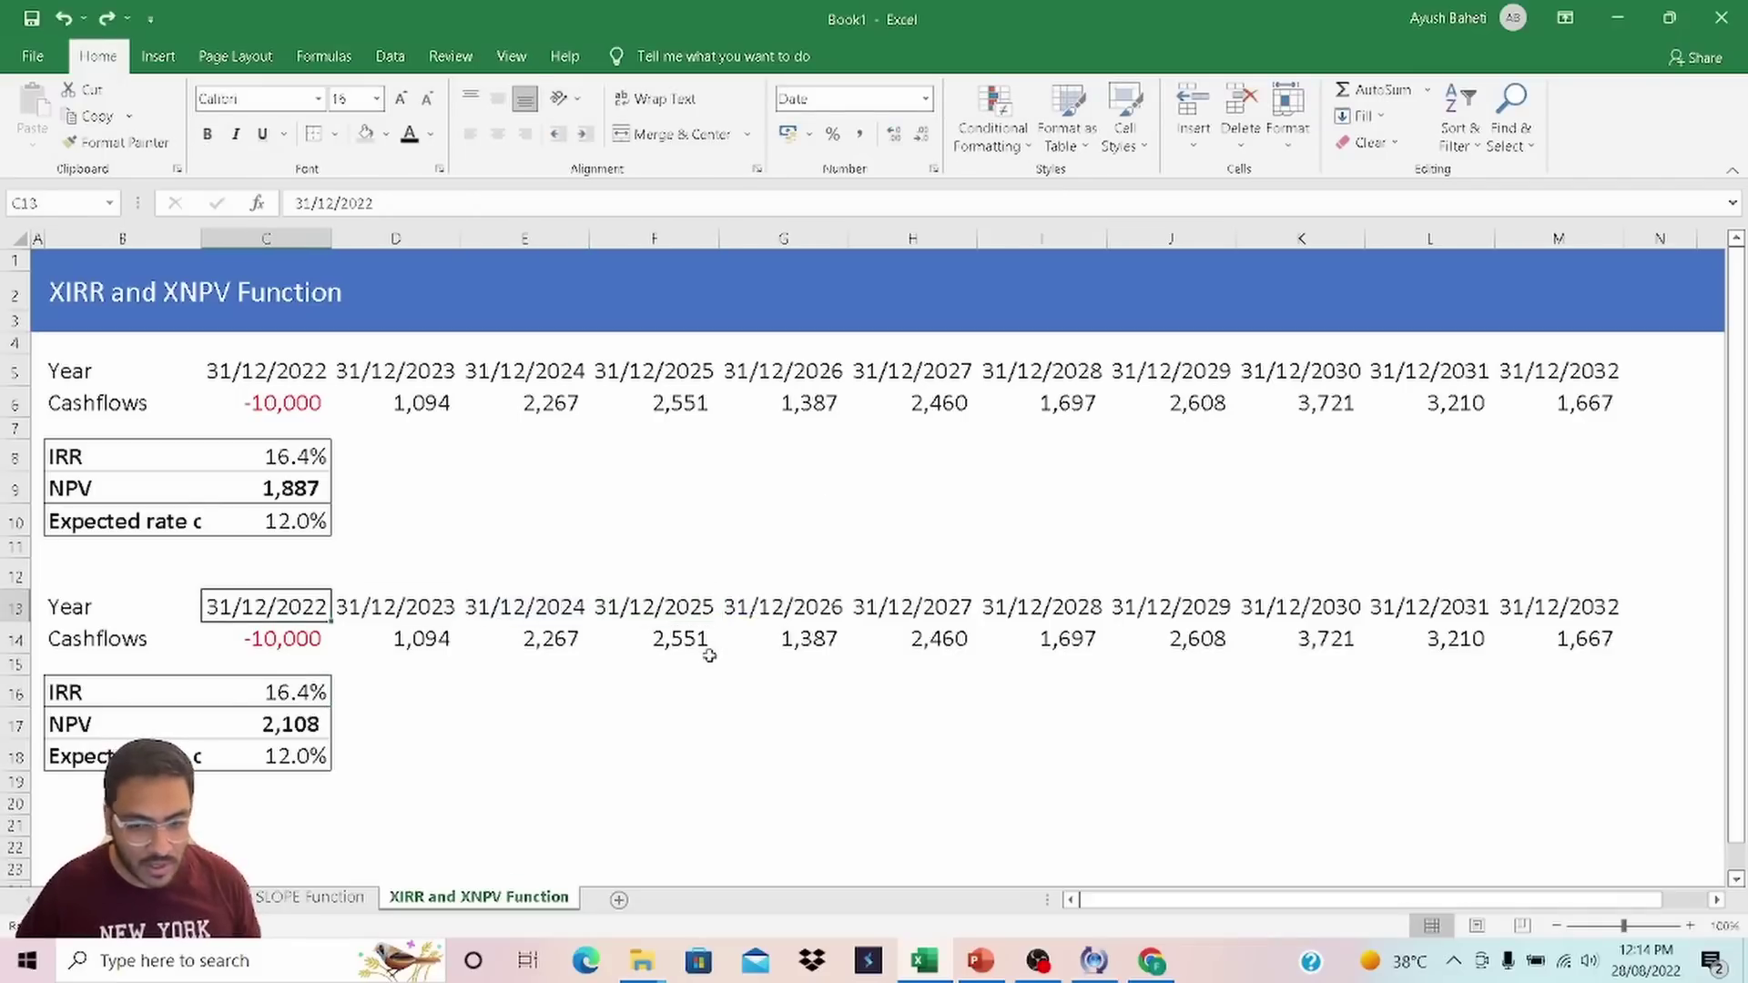
key("Left")
Convert the row 13 dates C13:M13 from formulas into fixed values.
key("ctrl+shift+Right")
key("ctrl+c")
key("ctrl+alt+v")
key("Escape")
key("ctrl+shift+Left")
key("F2")
key("Tab")
key("Tab")
key("Tab")
key("F2")
key("shift+Tab")
key("shift+Tab")
key("F2")
key("Escape")
key("Tab")
key("F2")
key("shift+Tab")
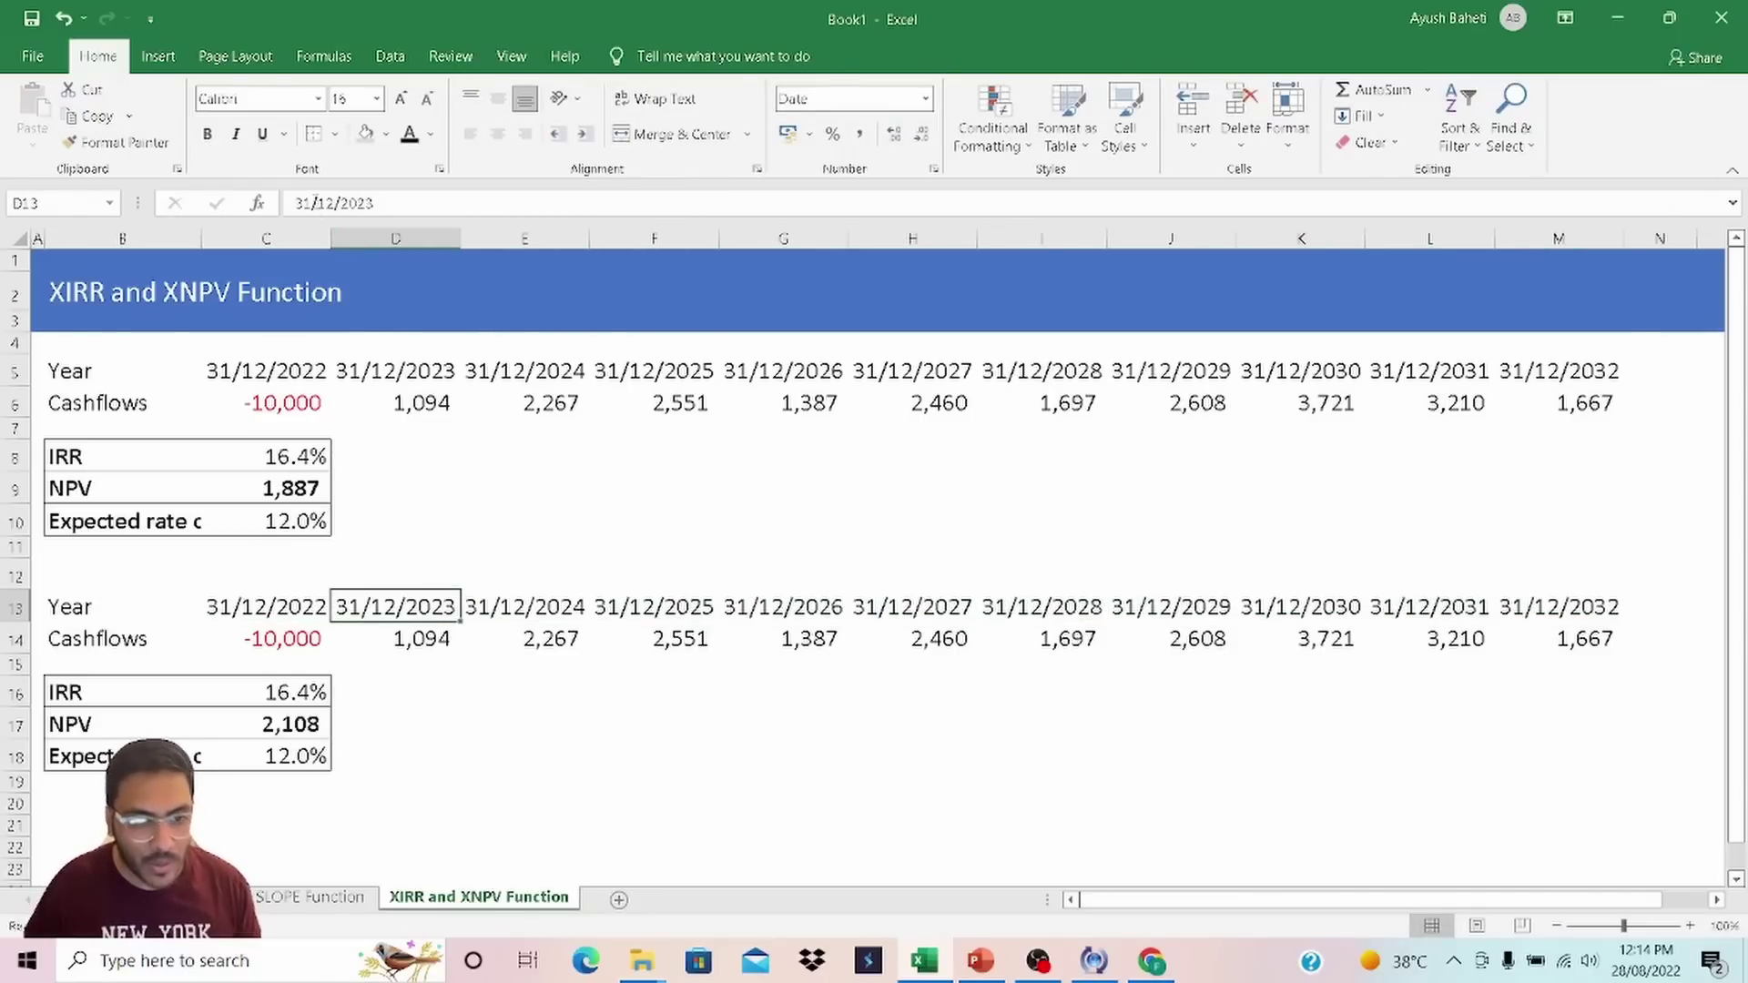
Change D13's date to 01/03/2023.
left_click(311, 203)
key("BackSpace")
key("BackSpace")
type("01")
key("Right")
key("Right")
key("Right")
key("BackSpace")
key("BackSpace")
type("03")
key("Return")
Change H13's date to 31/03/2027.
key("Up")
key("Right")
key("Right")
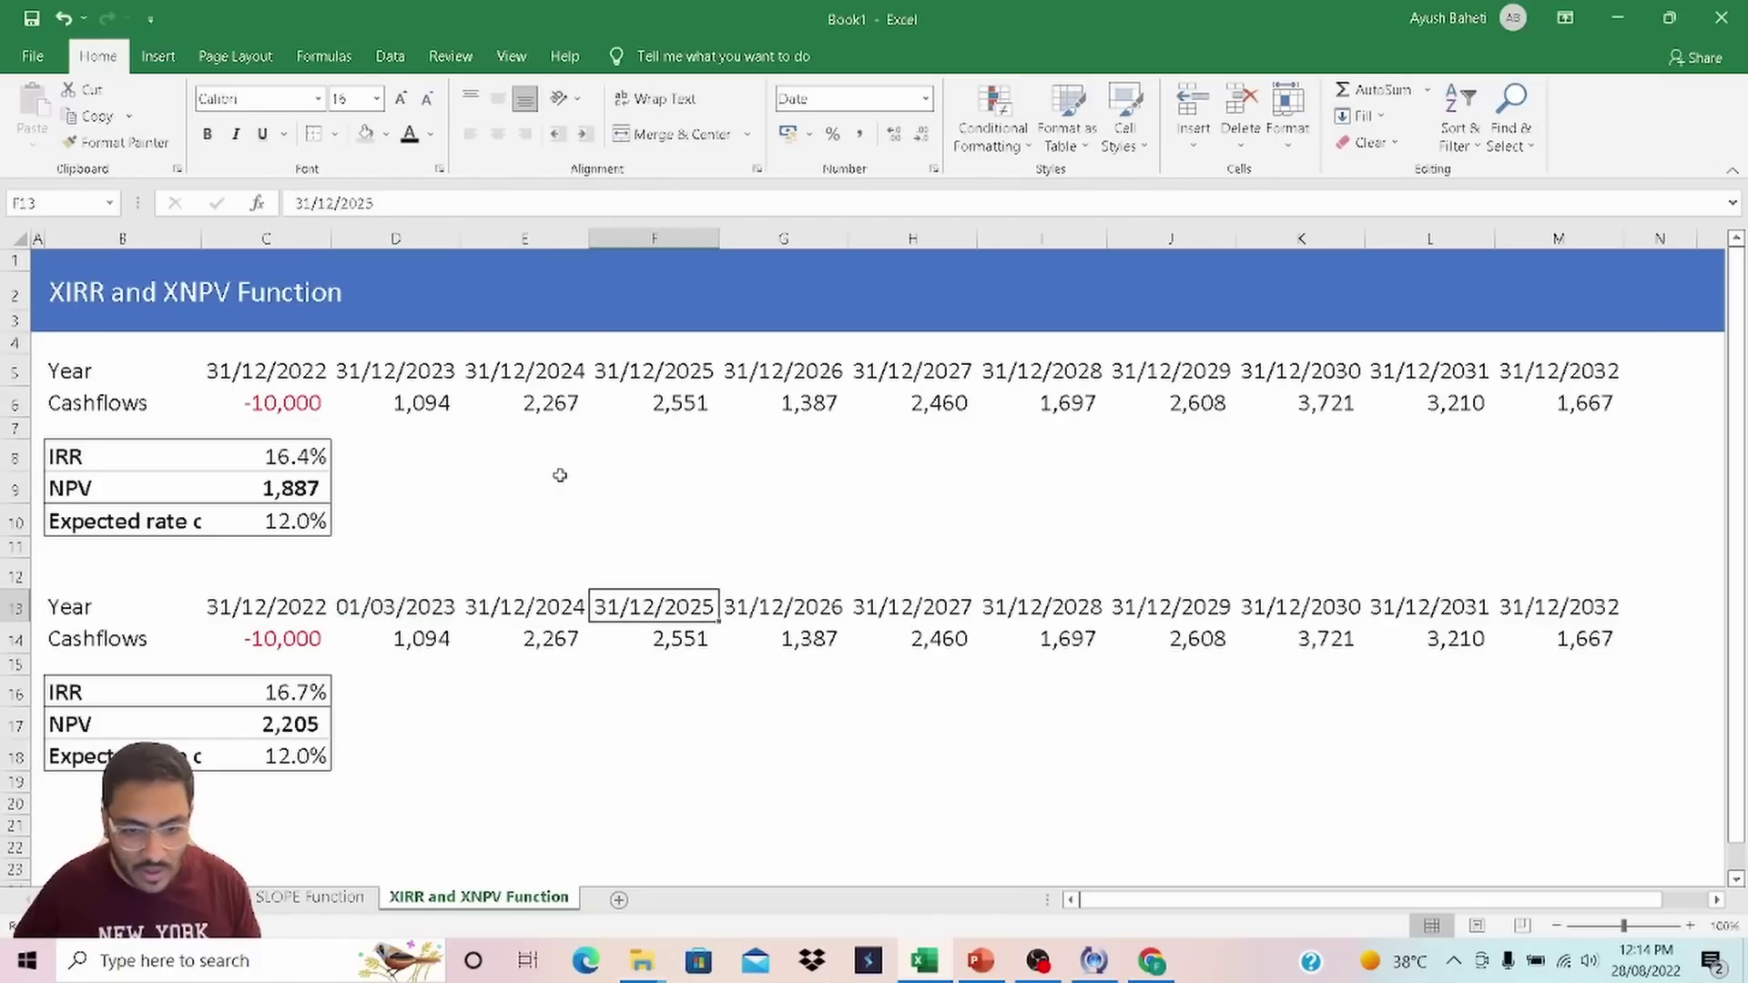
key("Right")
key("Right")
key("F2")
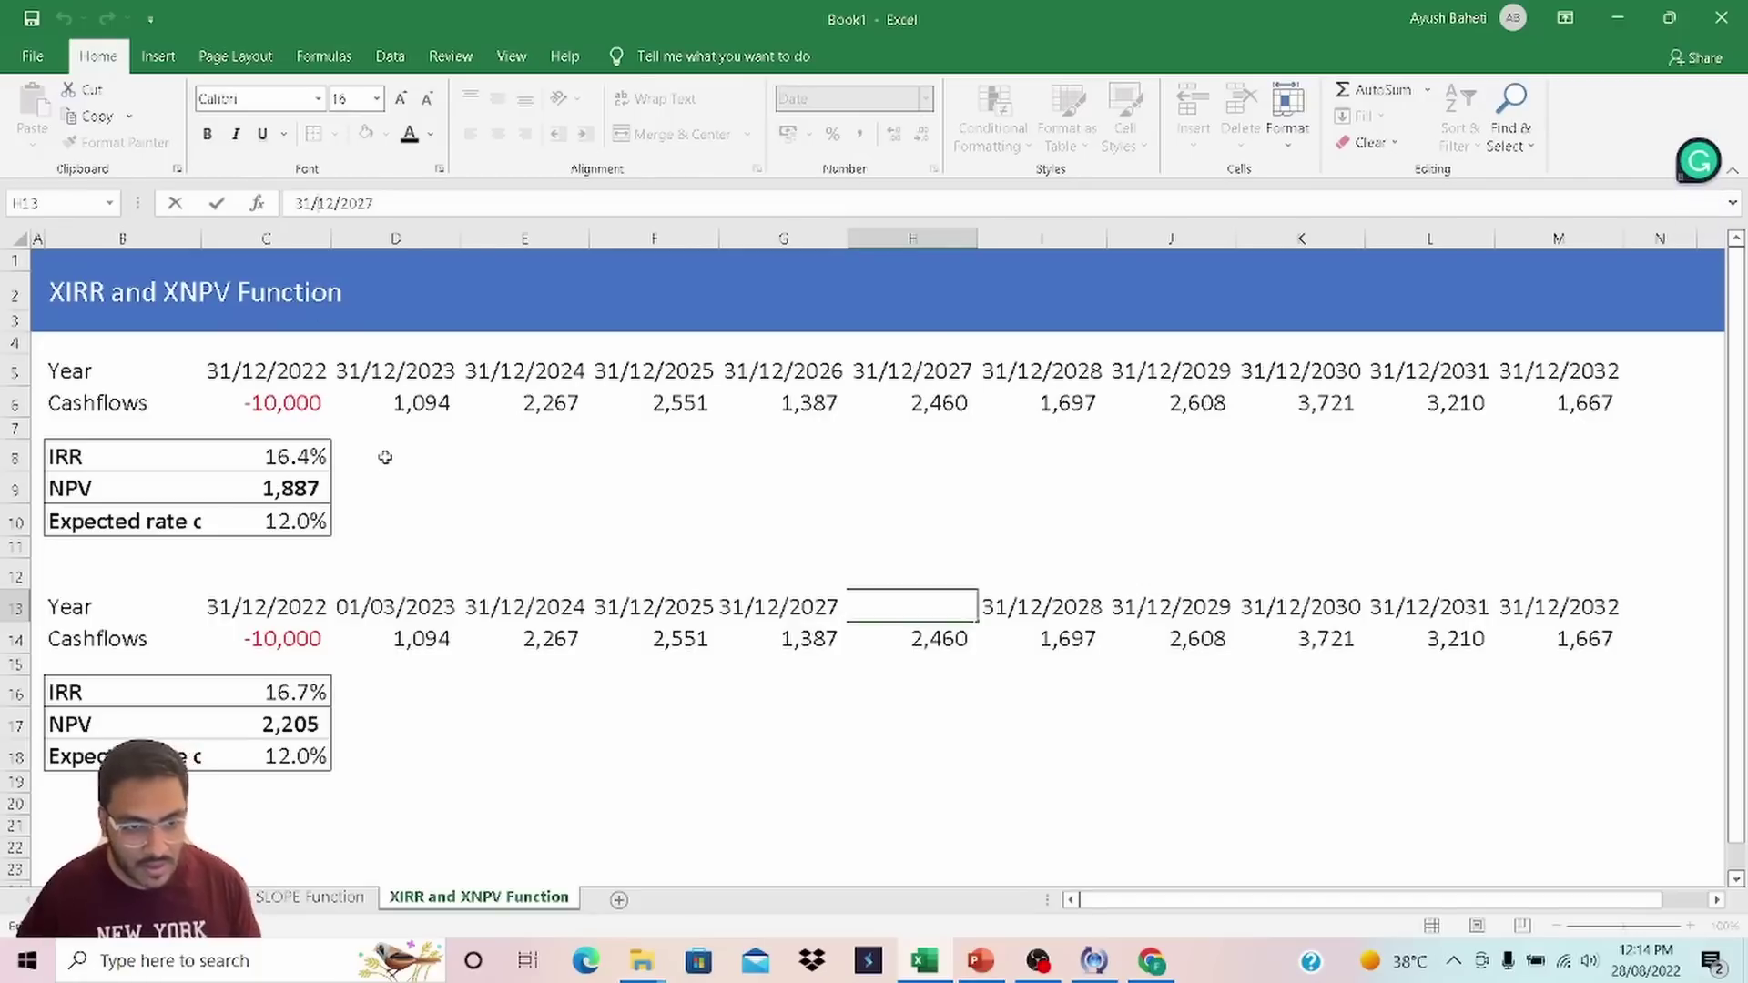
key("Left")
key("Left")
key("Left")
key("Left")
key("Left")
key("BackSpace")
key("BackSpace")
type("03")
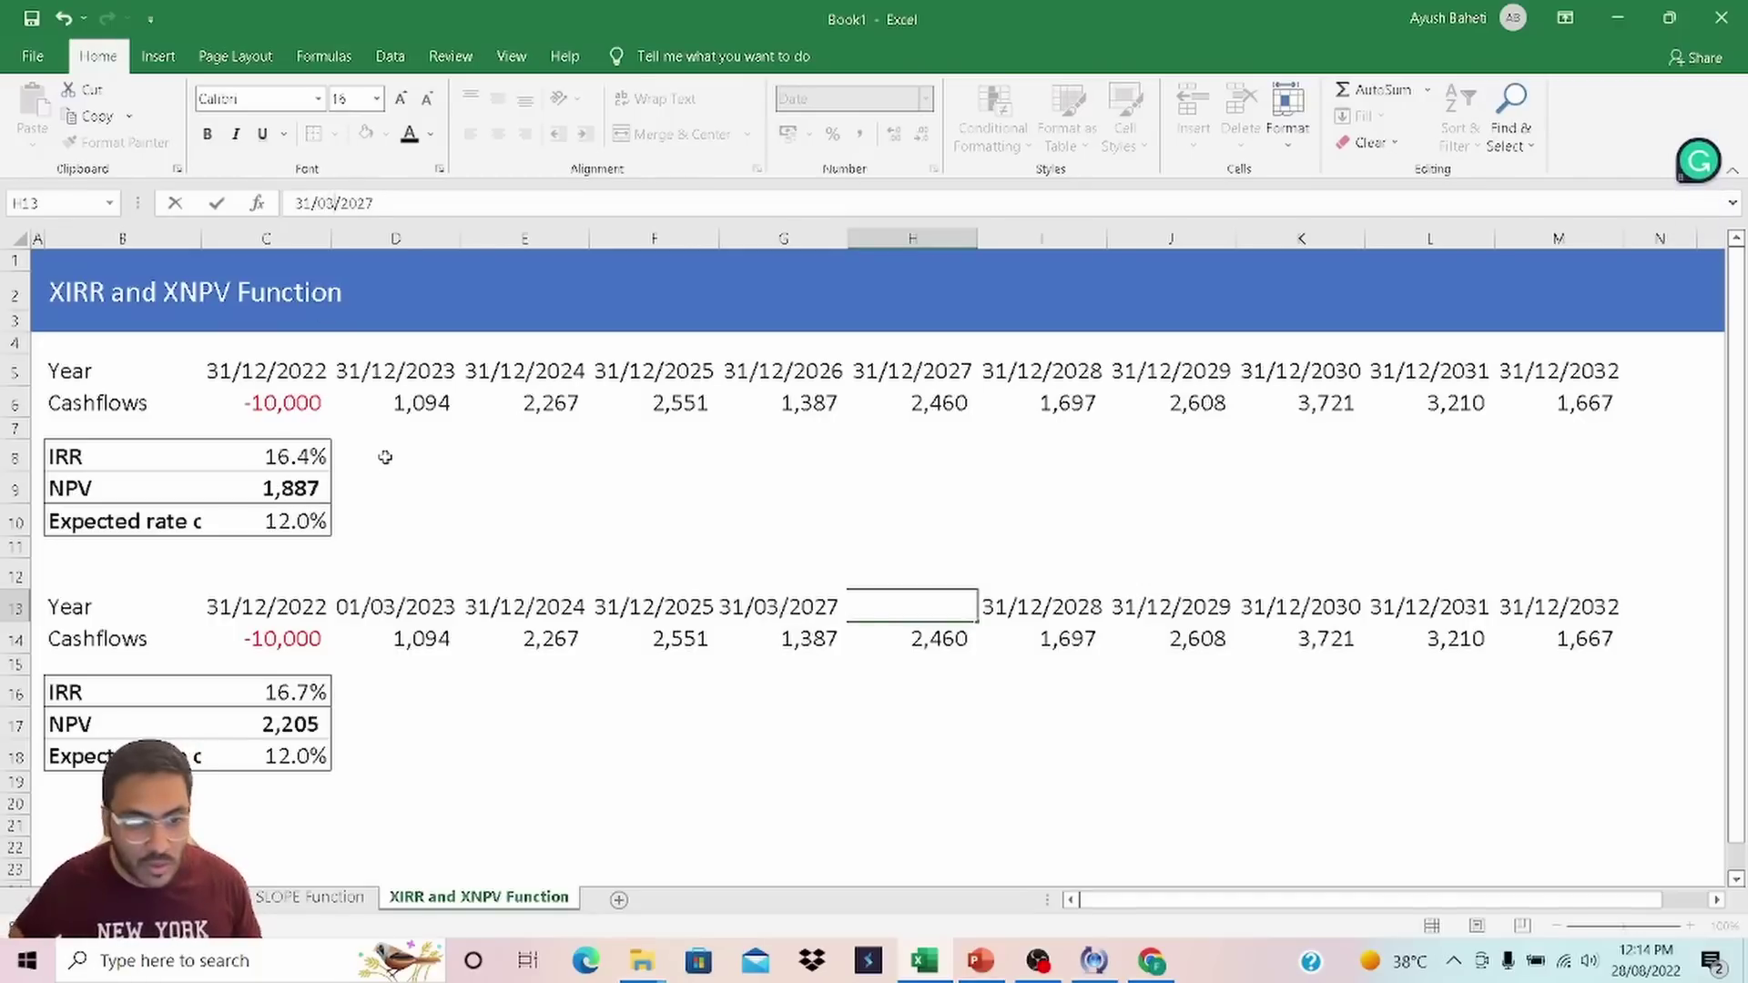
key("Return")
Change K13's date to 31/07/2030 and check the XIRR recalculates to 17.3%.
key("Up")
key("Right")
key("Right")
key("Right")
key("F2")
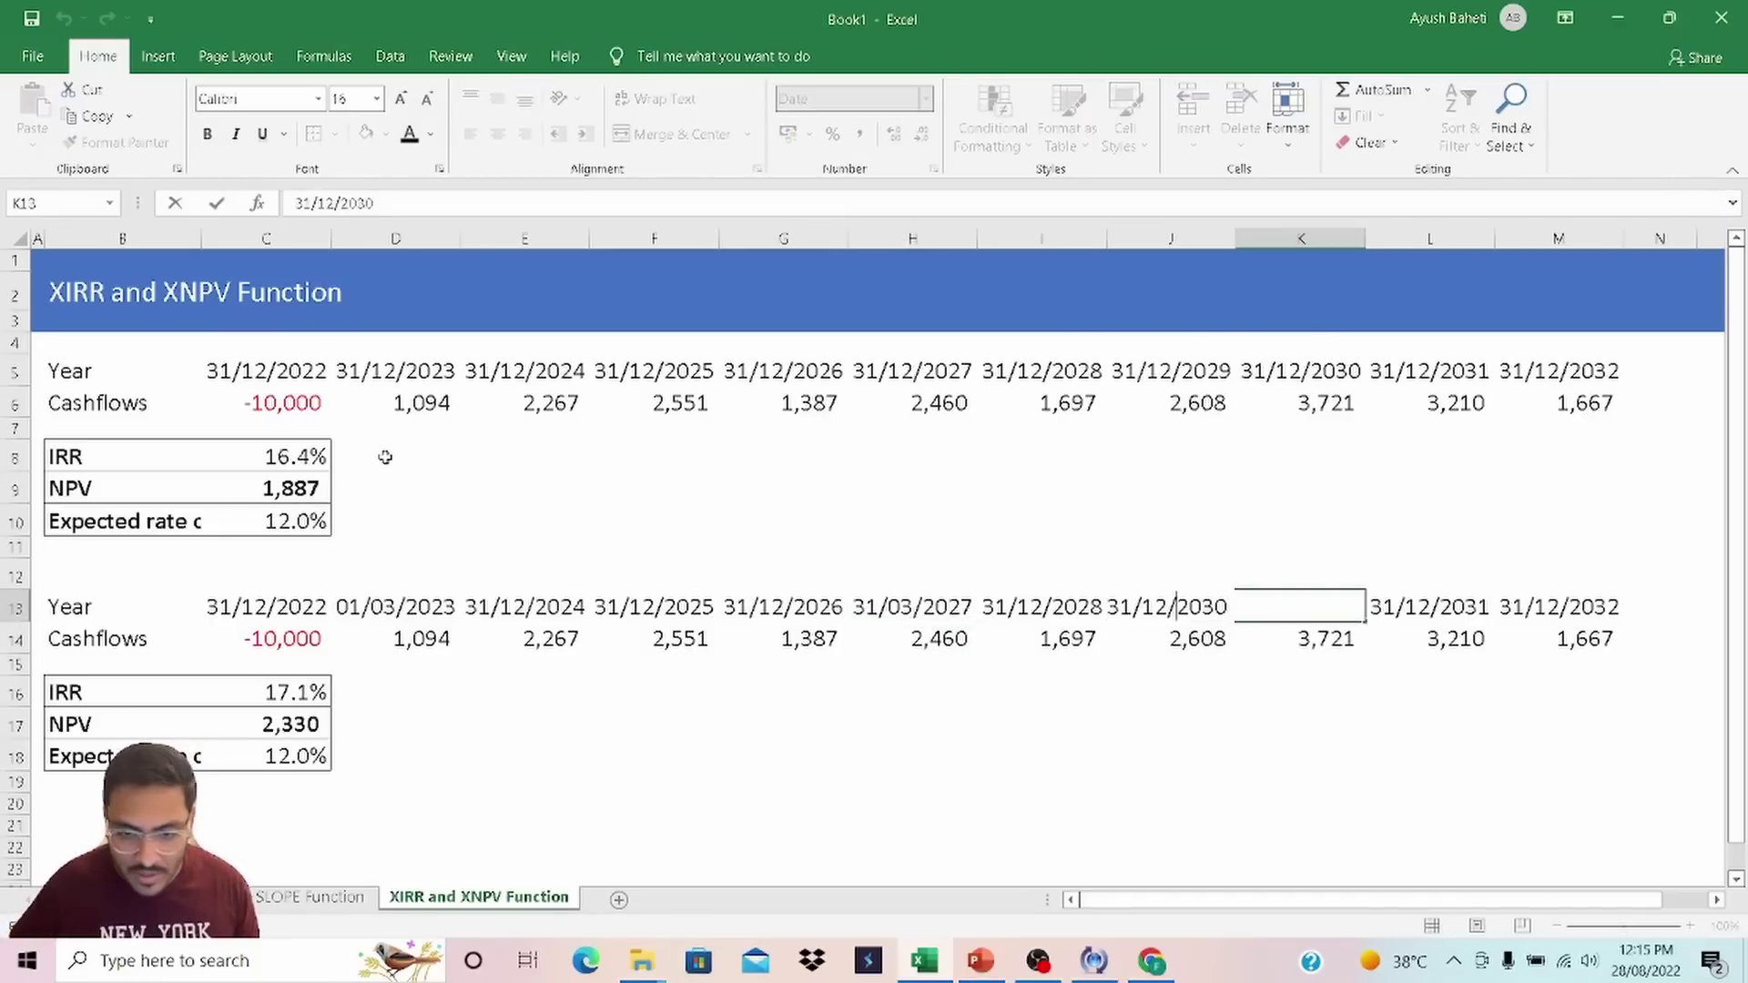
key("Left")
key("BackSpace")
key("BackSpace")
type("07")
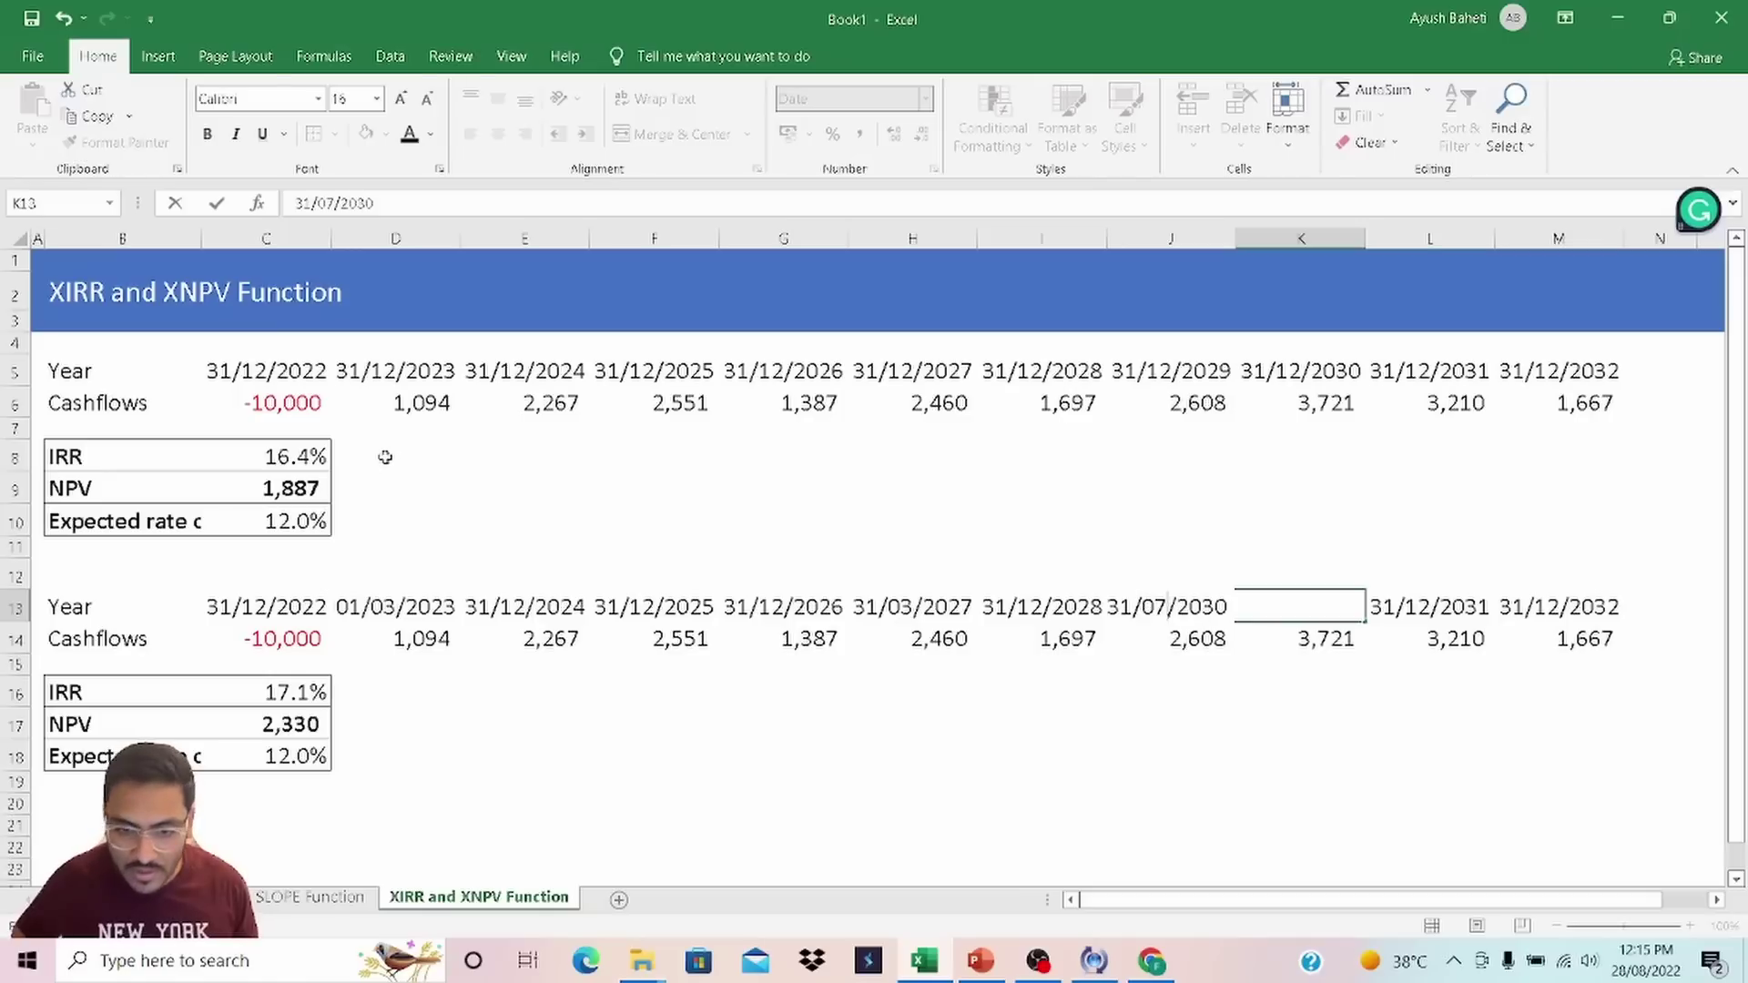
key("ctrl+Return")
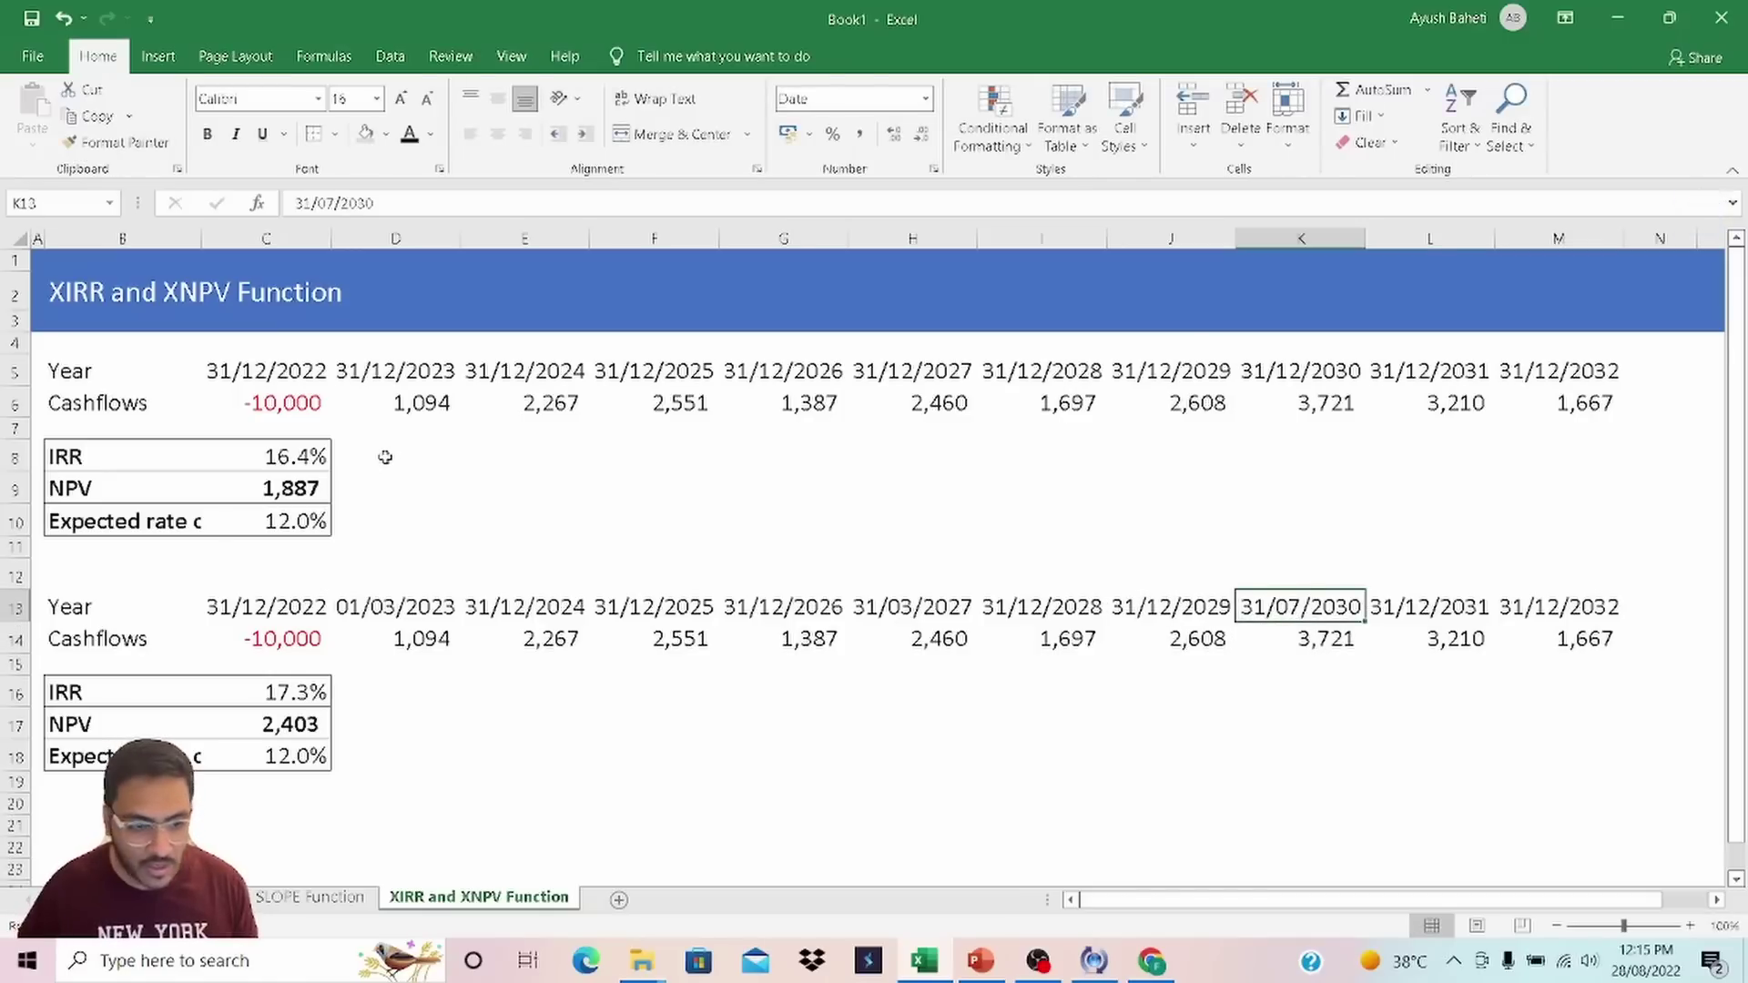
key("Left")
key("Left")
key("Left")
key("Left")
key("Left")
key("Left")
key("Left")
key("Left")
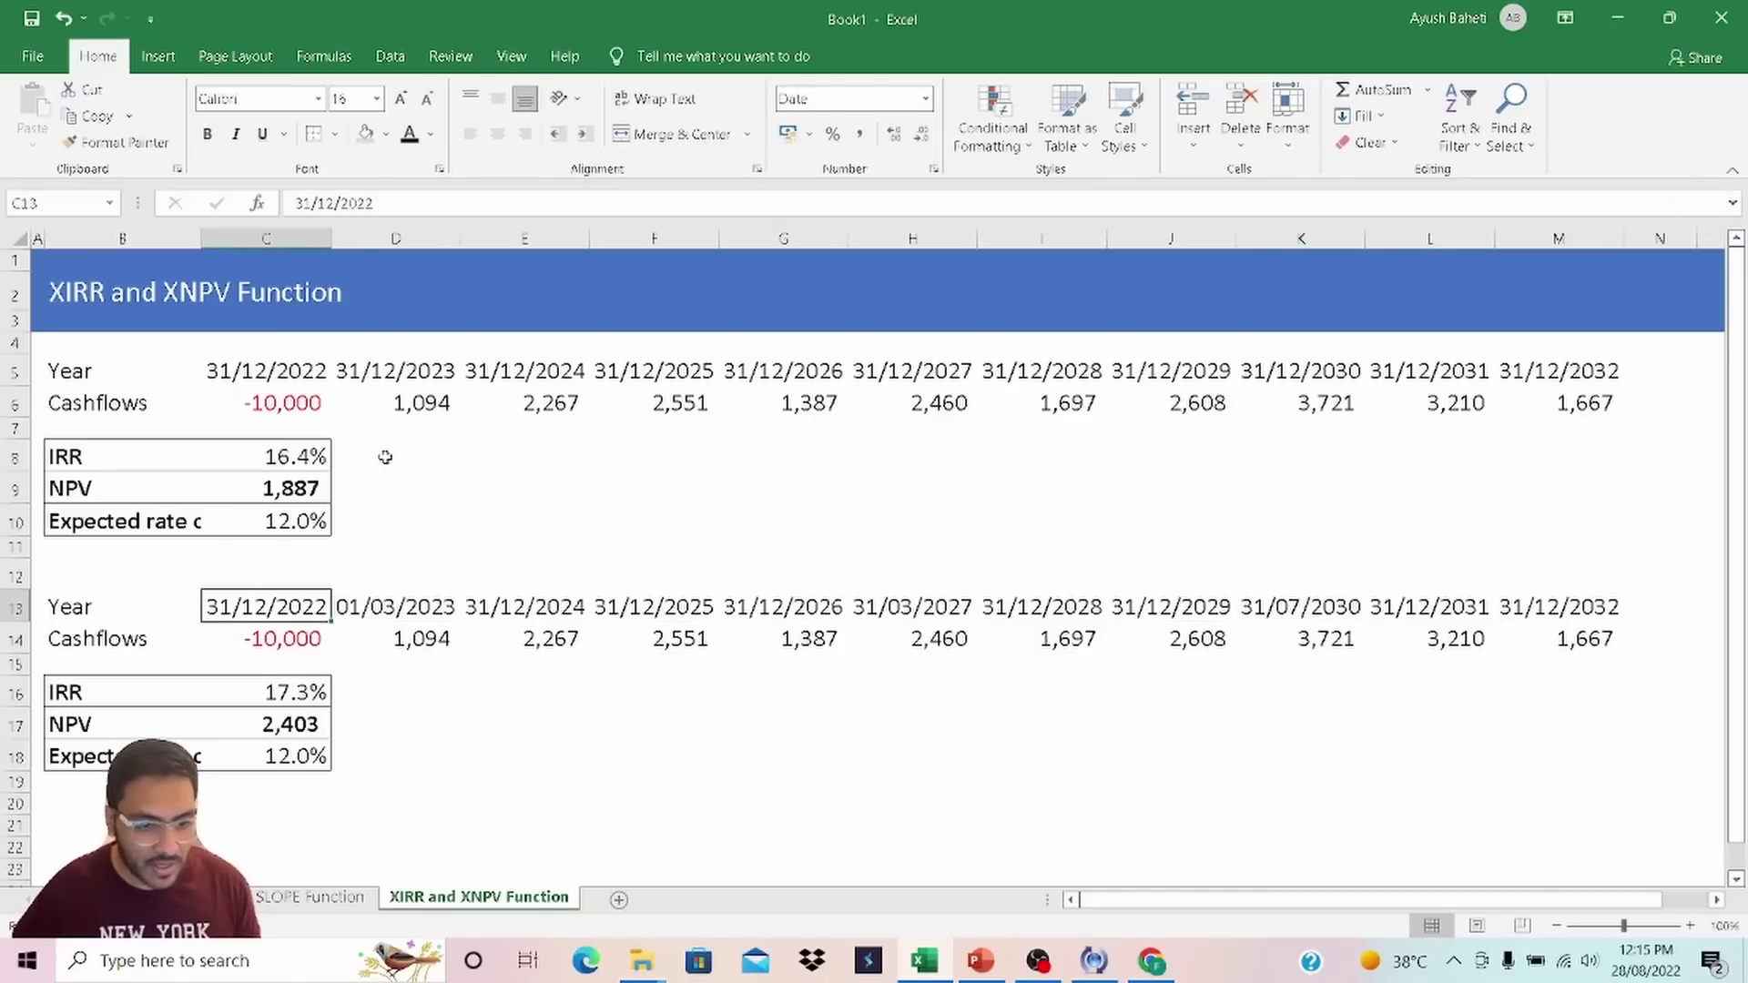
key("Down")
key("Down")
key("Down")
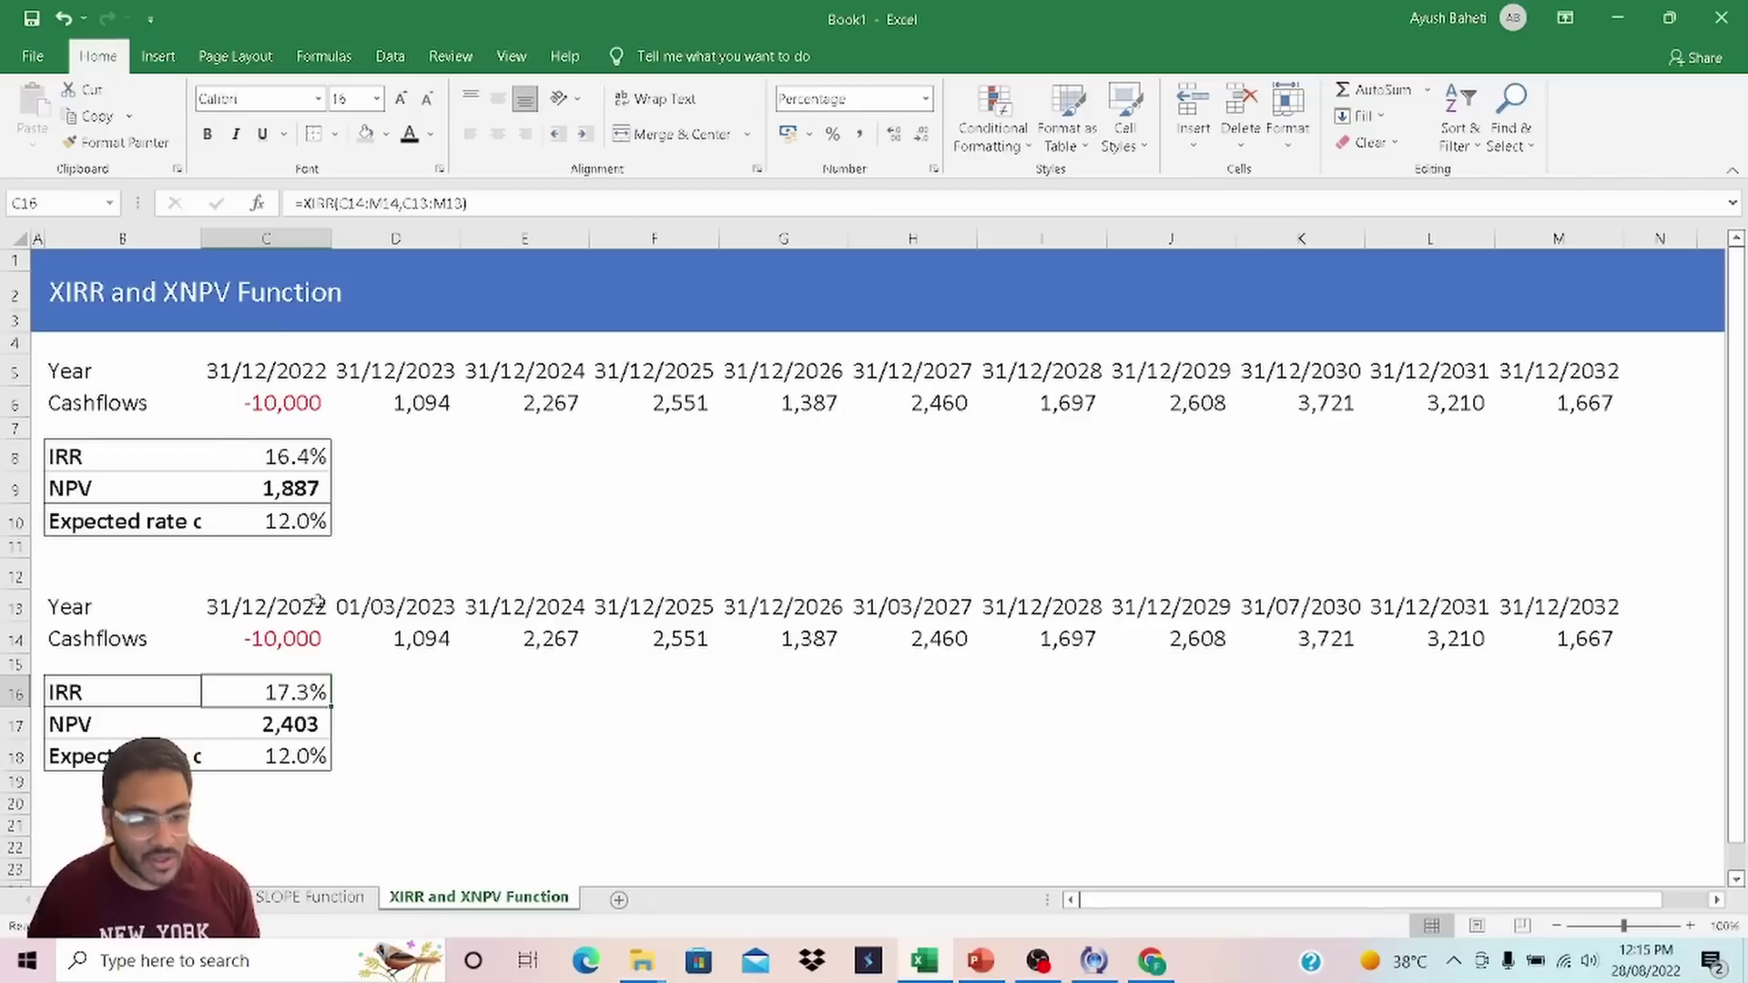
Copy the irregular dates C13:M13 and paste them as values into row 5 from C5.
left_click(363, 712)
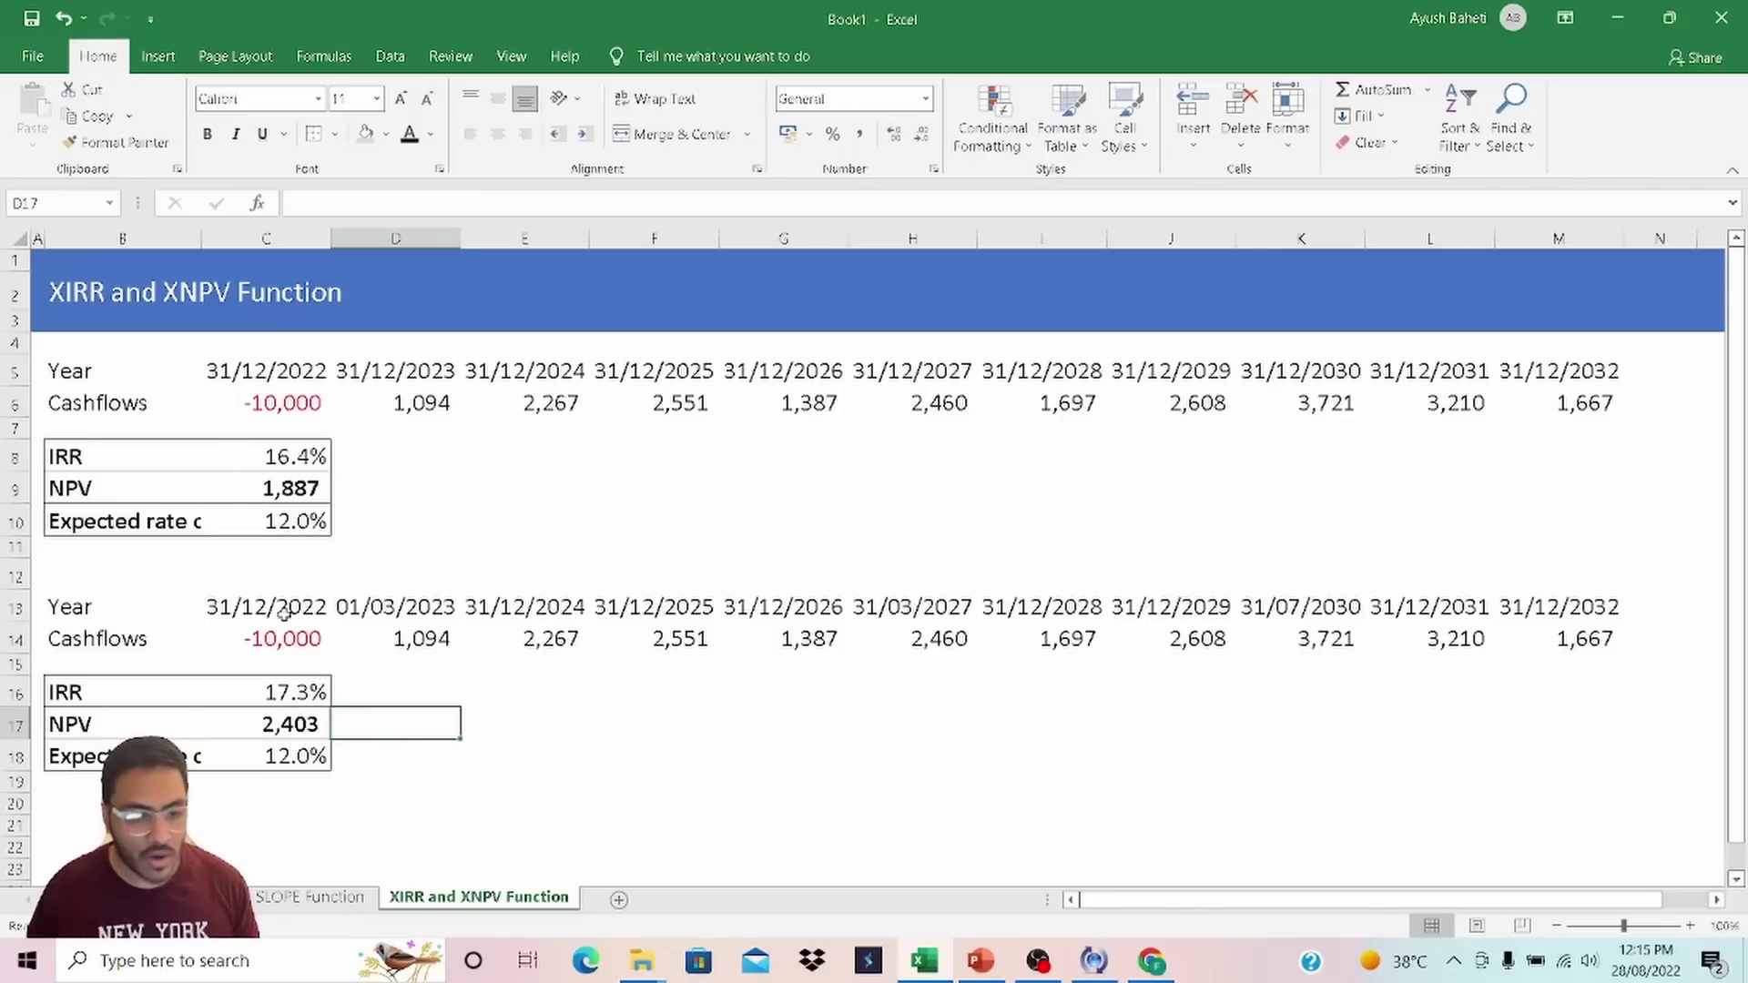
left_click(285, 606)
key("ctrl+shift+Right")
key("ctrl+c")
key("Up")
key("Up")
key("Up")
key("Up")
key("Up")
key("Up")
key("Up")
key("Up")
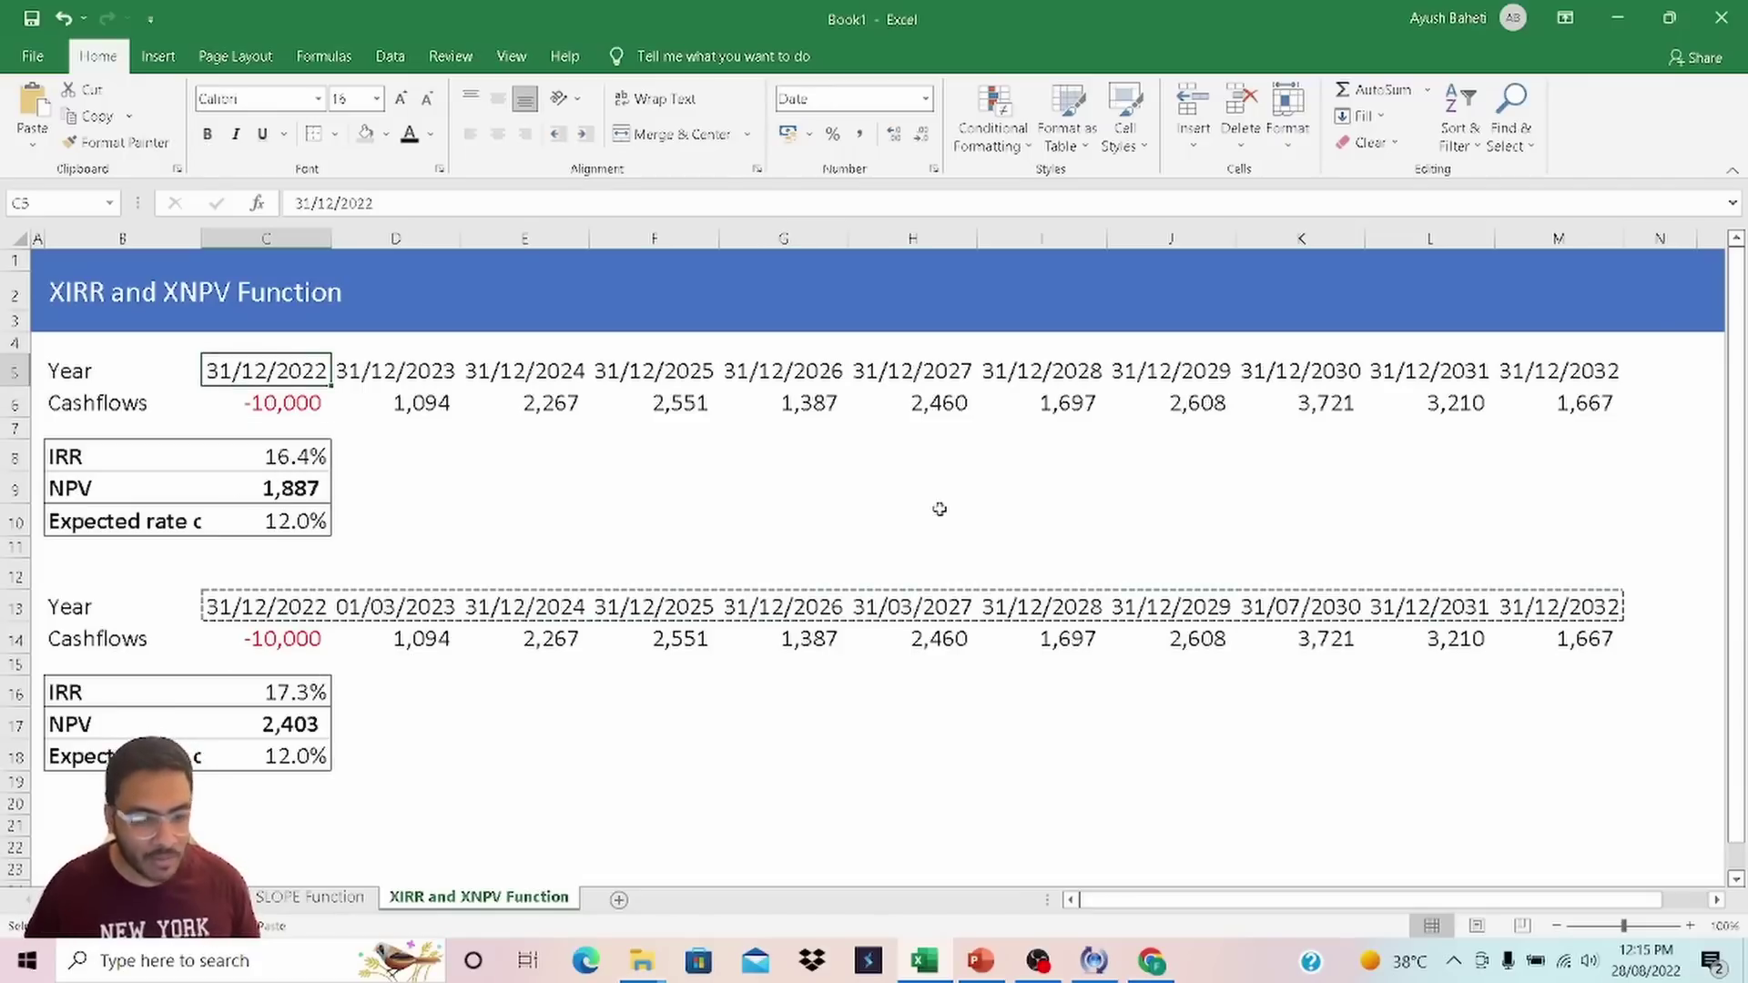
key("ctrl+alt+v")
key("v")
key("Return")
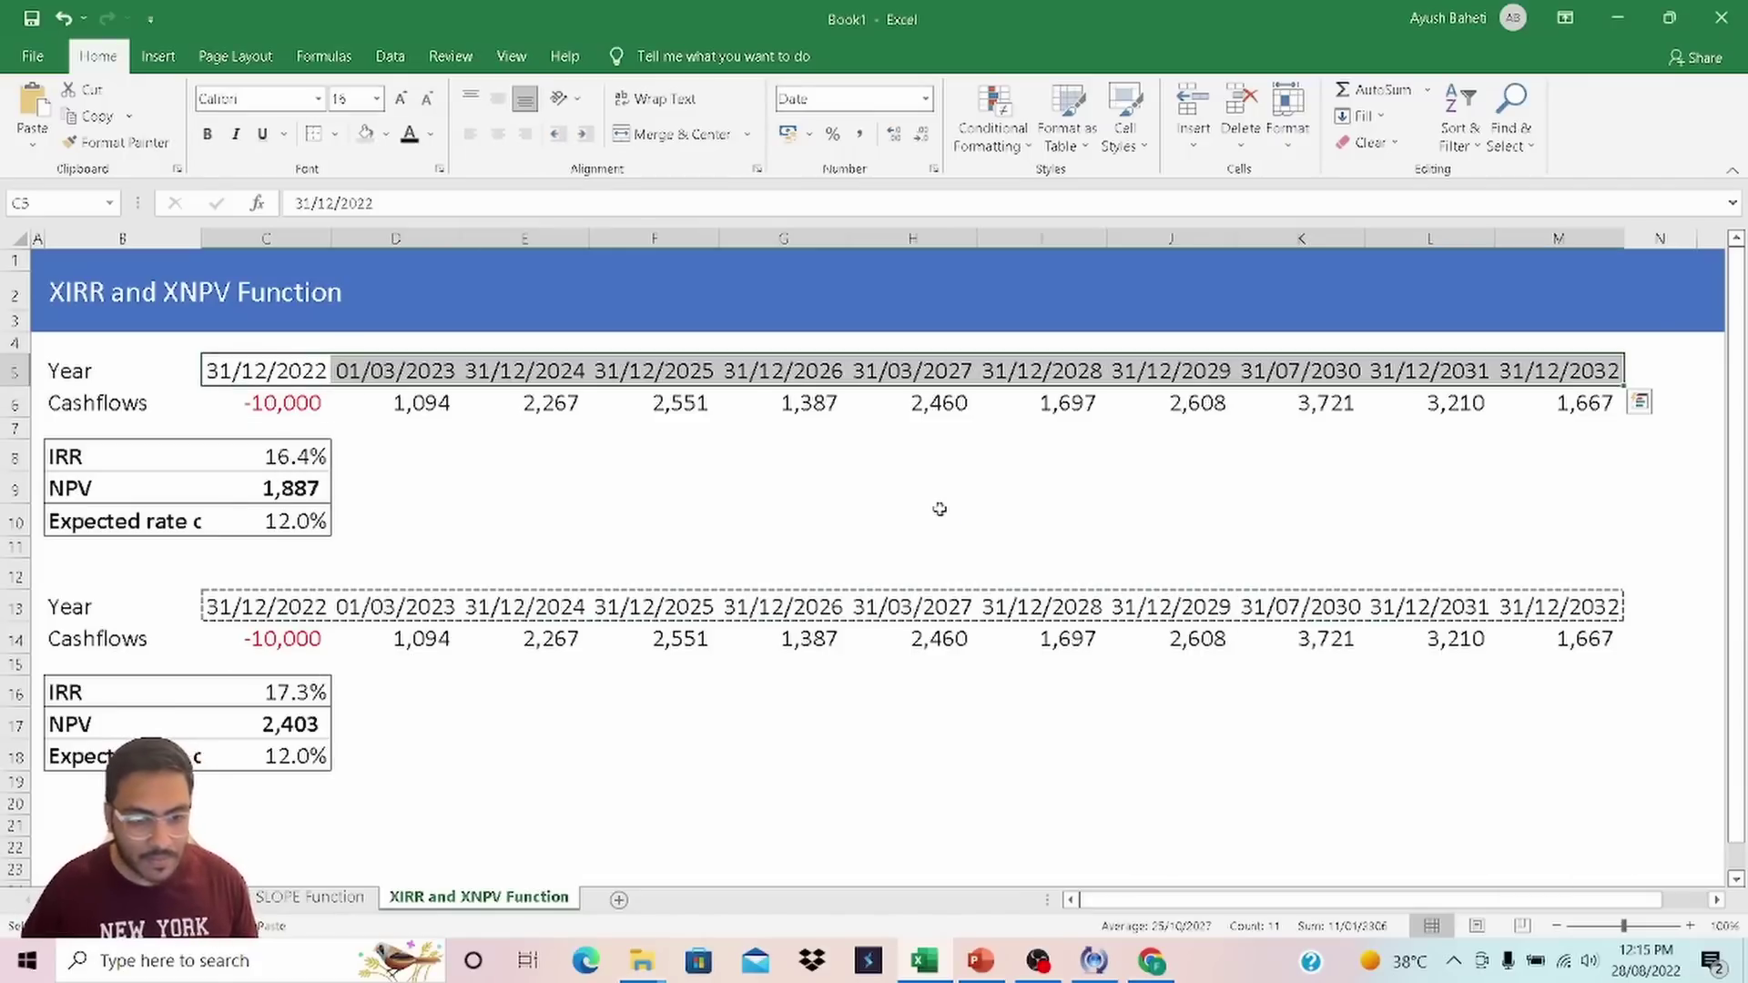
key("Escape")
key("Right")
key("Right")
key("Right")
key("Right")
key("Right")
key("Right")
key("Right")
key("Right")
key("Right")
key("Right")
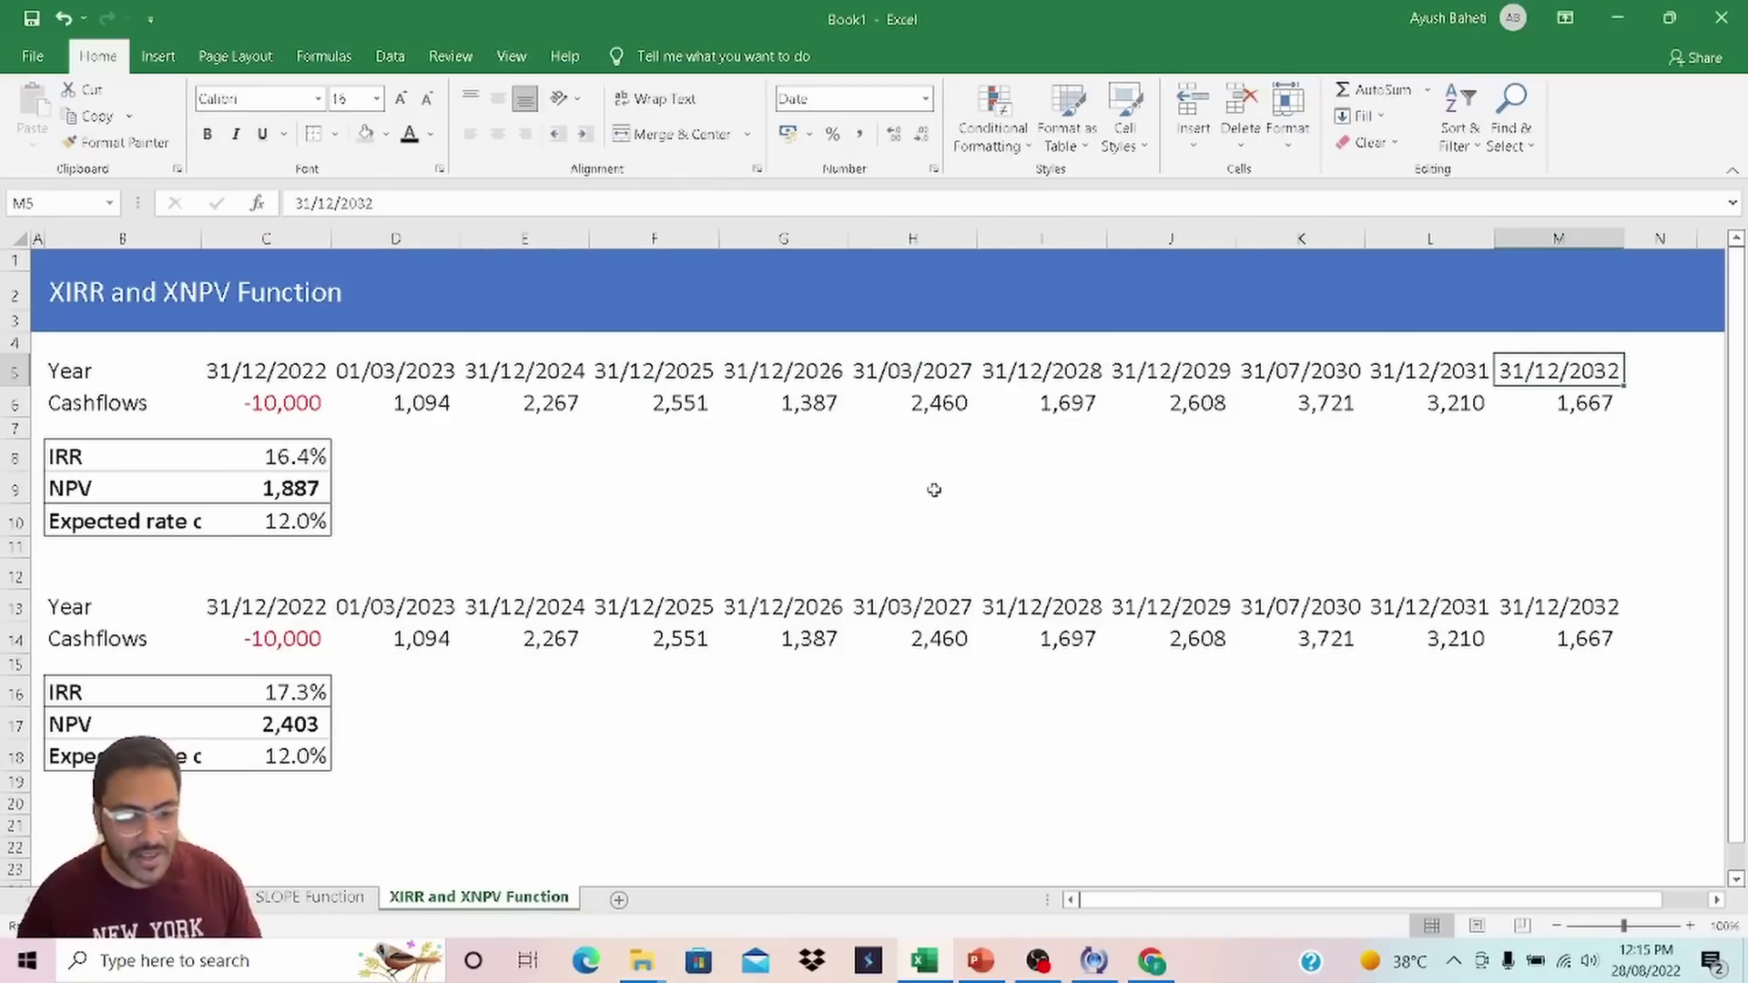
left_click(574, 517)
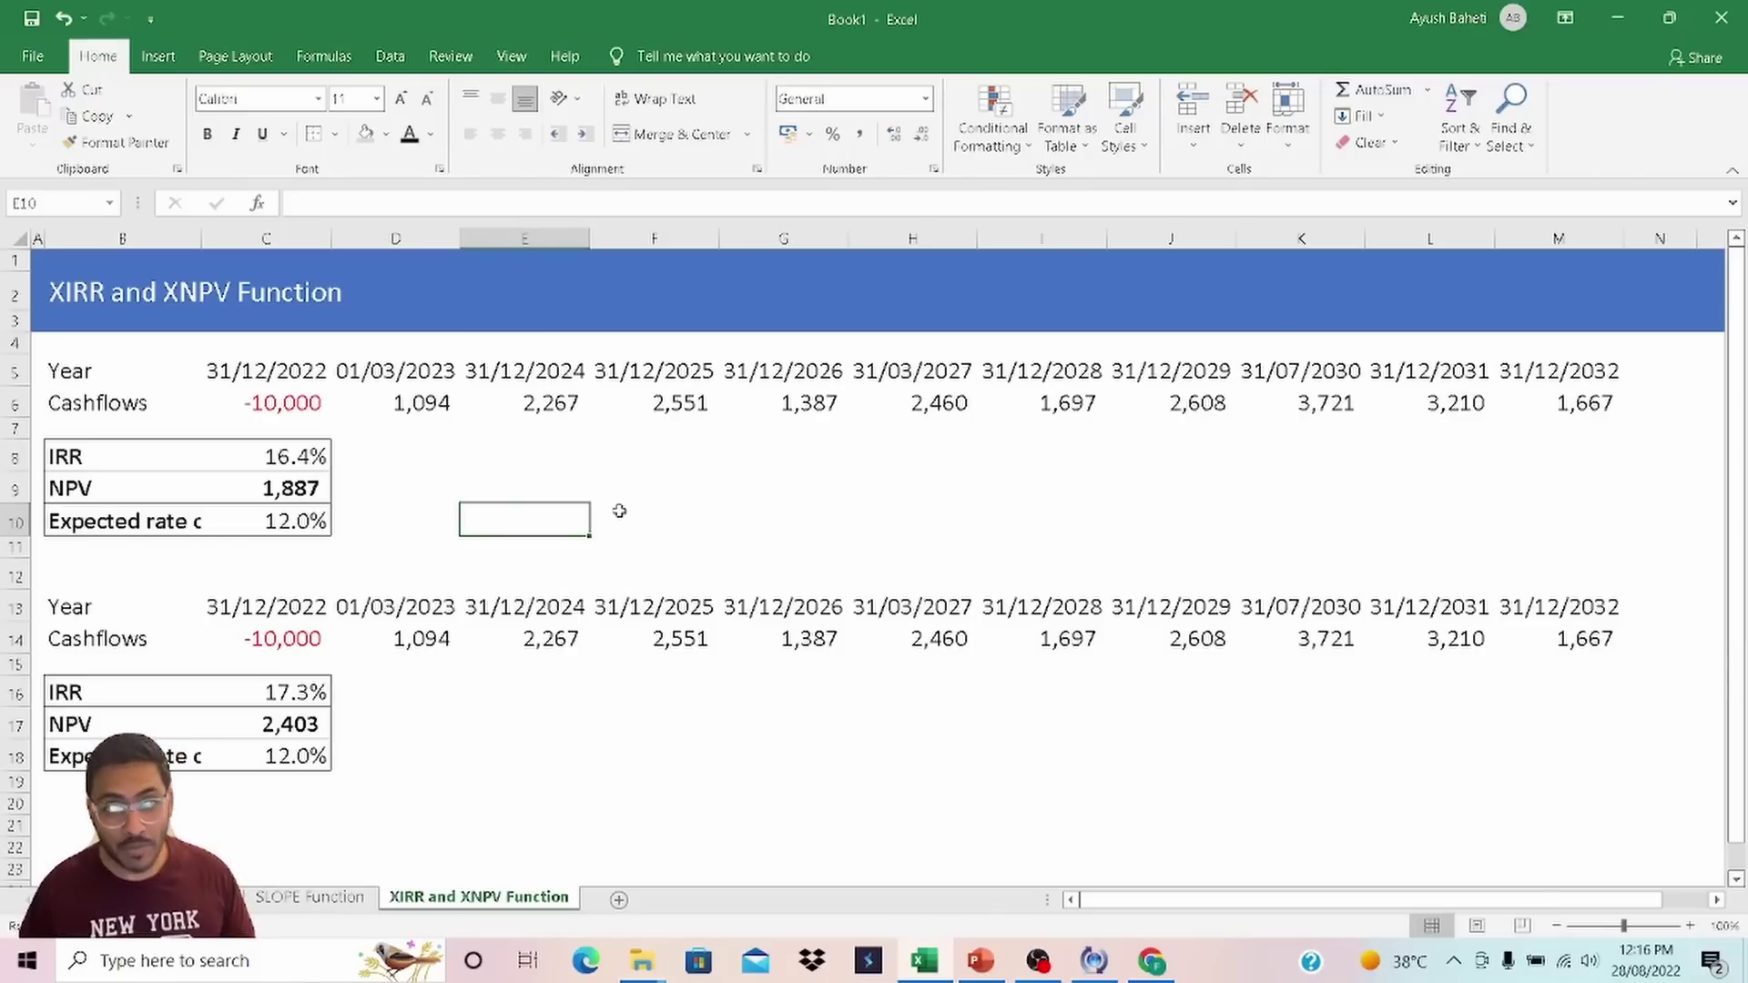
double_click(301, 457)
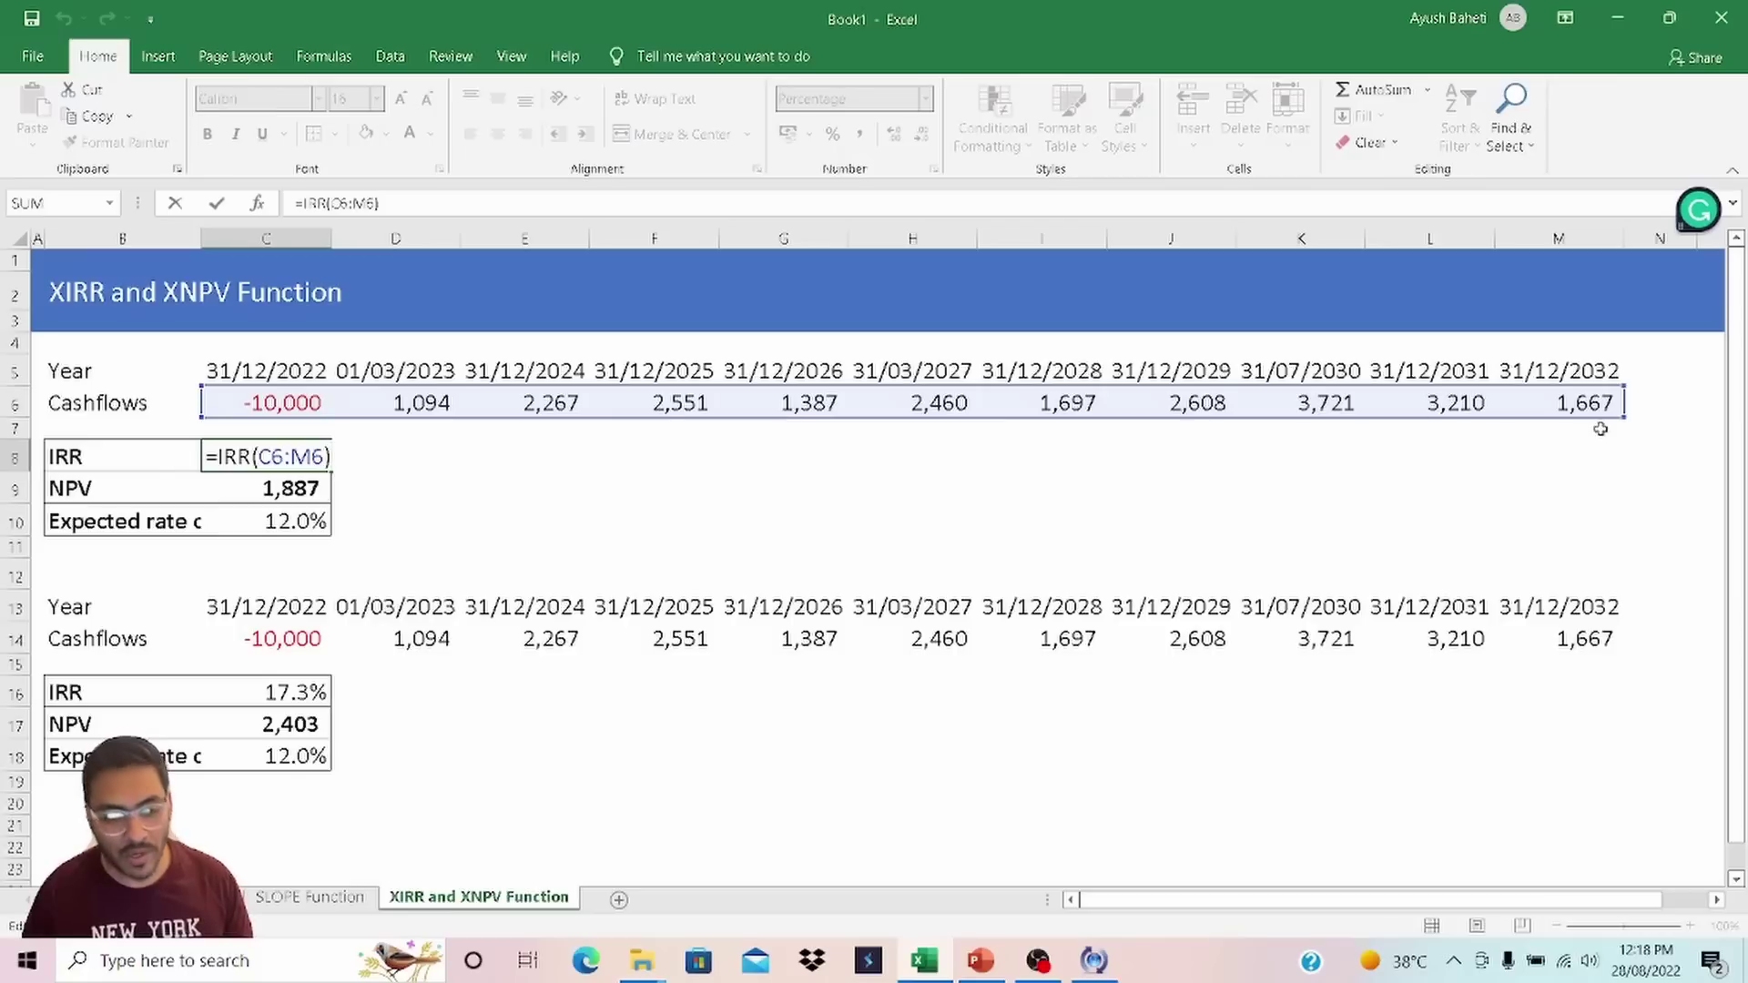
key("ctrl+Return")
double_click(303, 690)
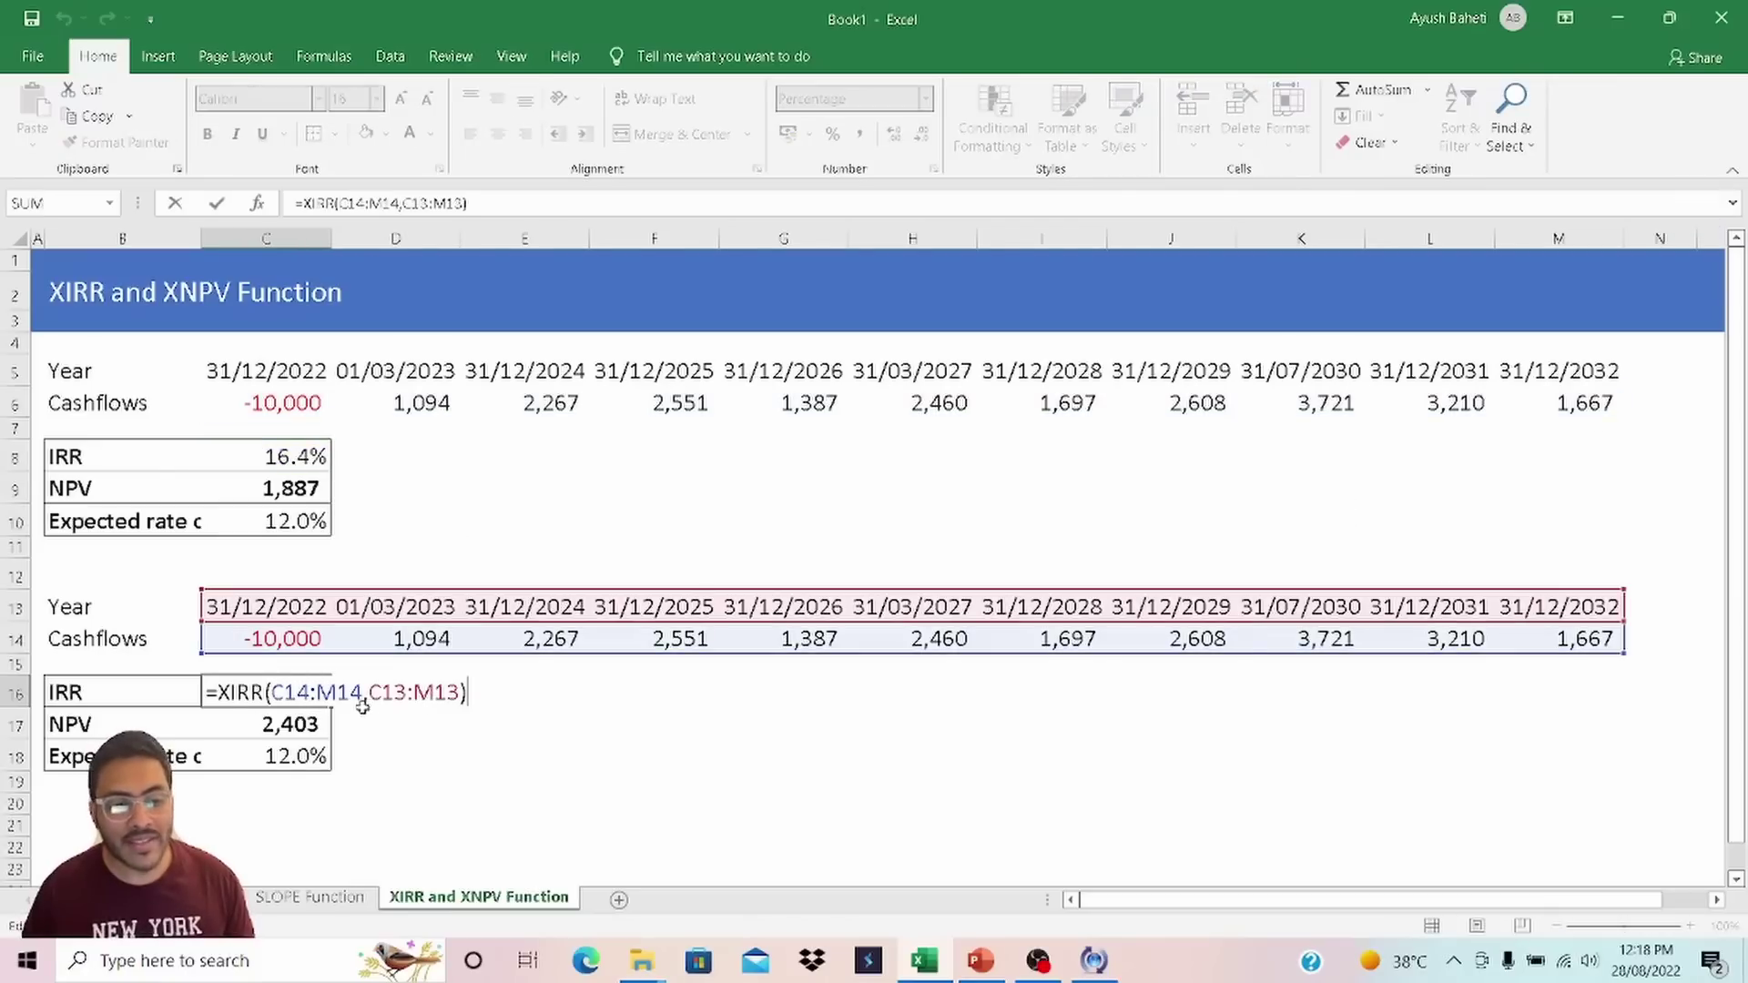
key("Escape")
double_click(309, 724)
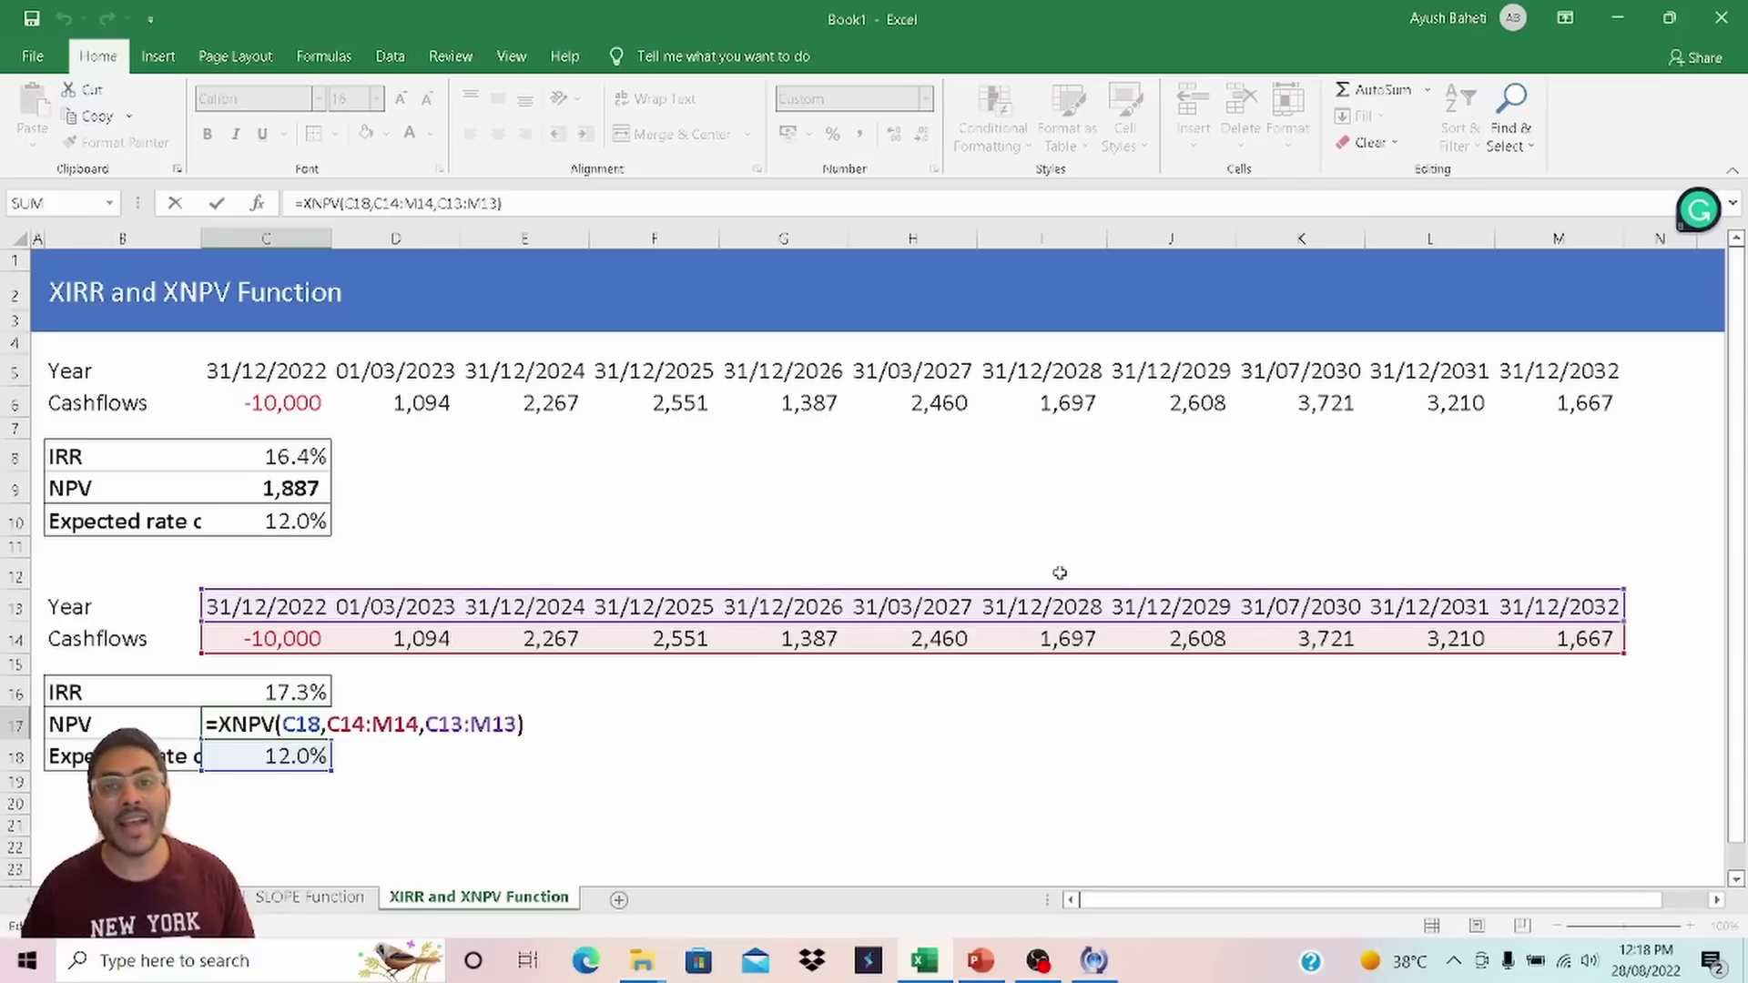
key("ctrl+Return")
left_click(532, 695)
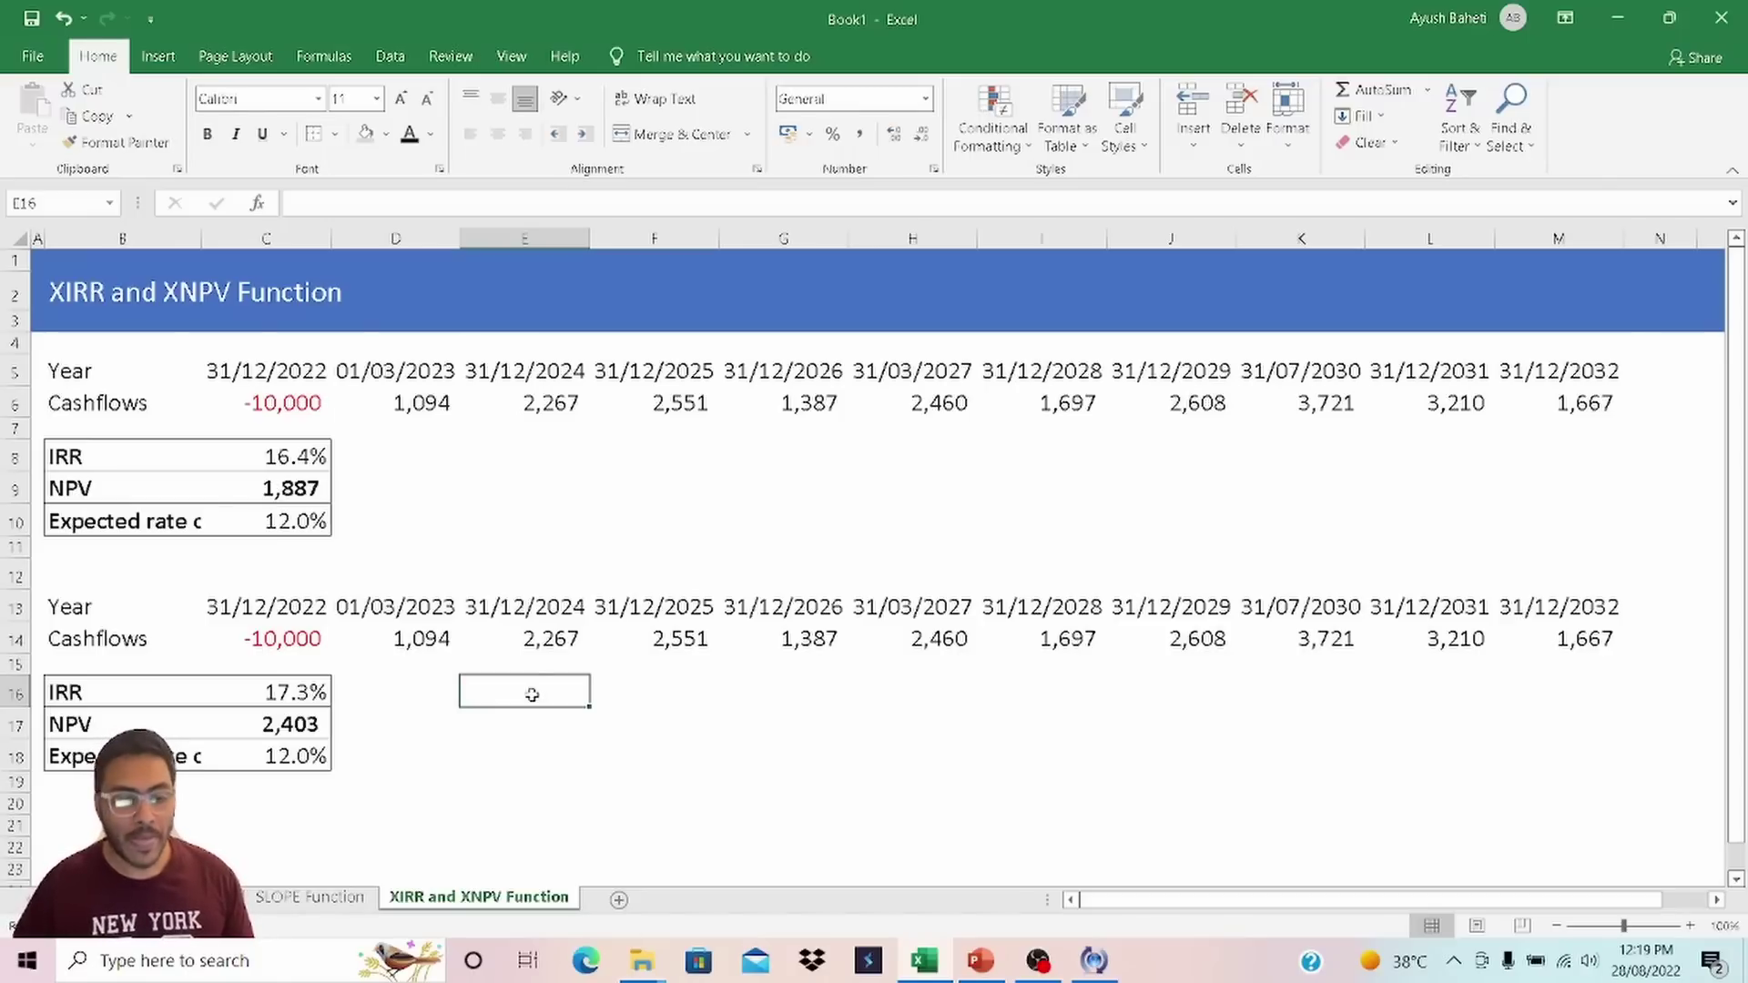
key("Down")
key("Down")
left_click(525, 717)
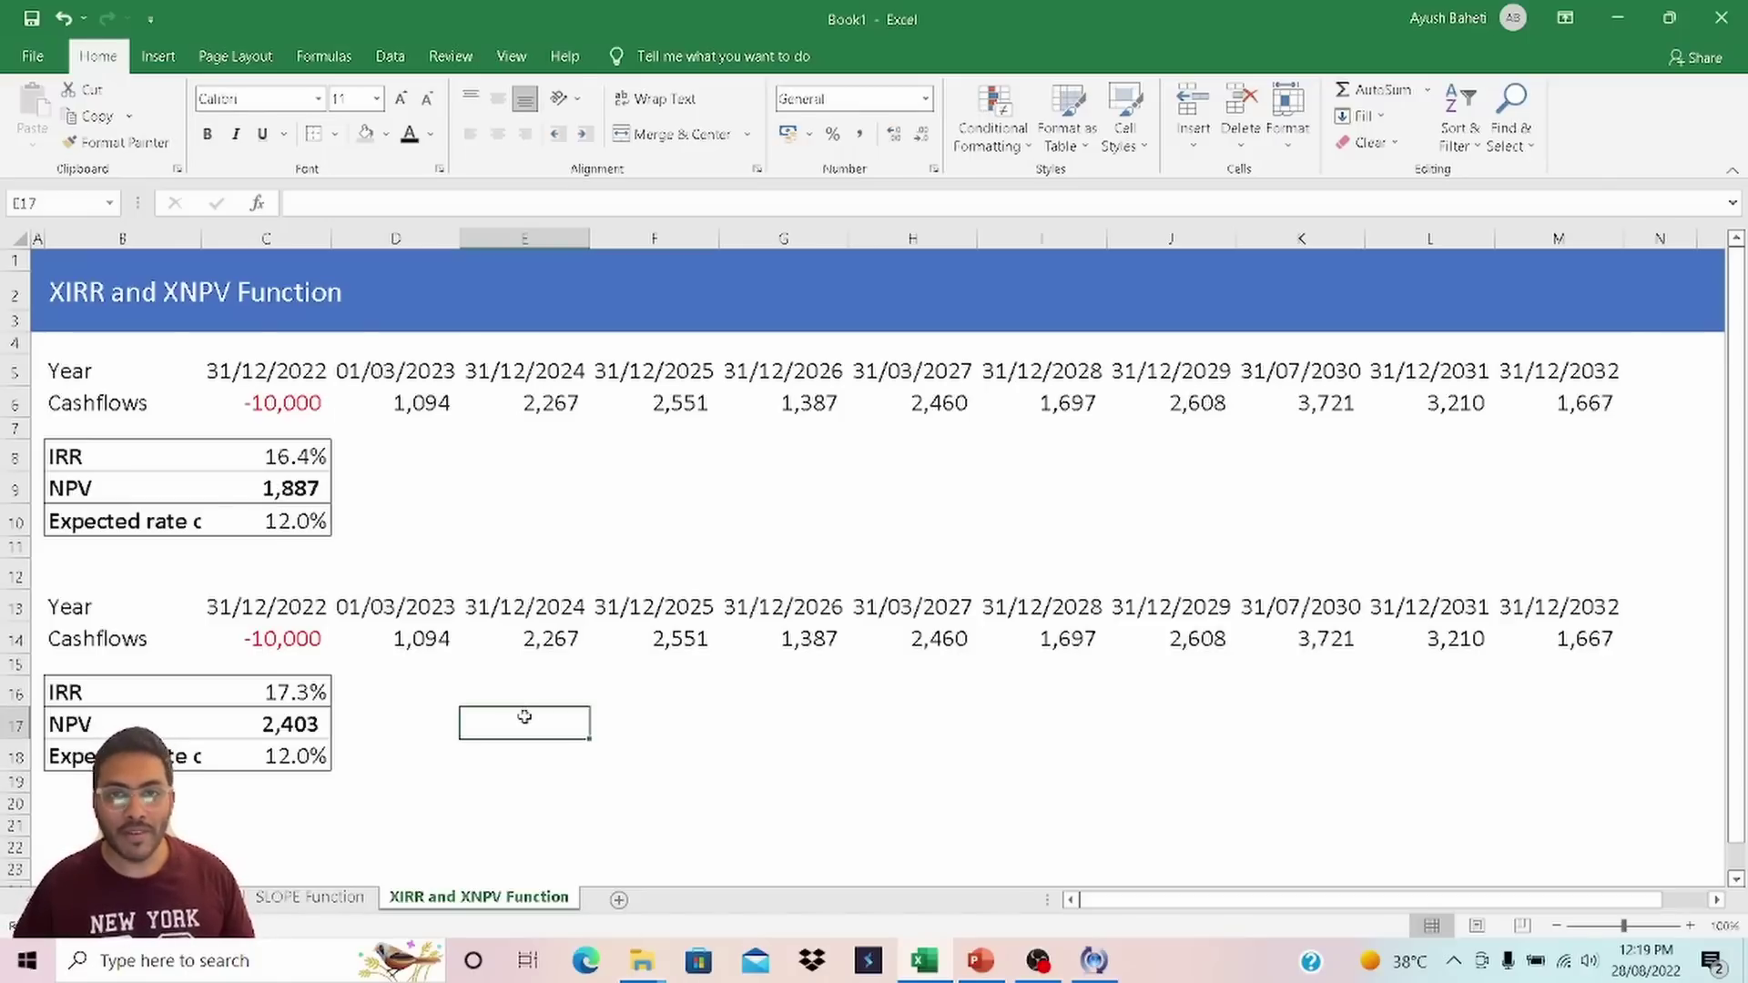